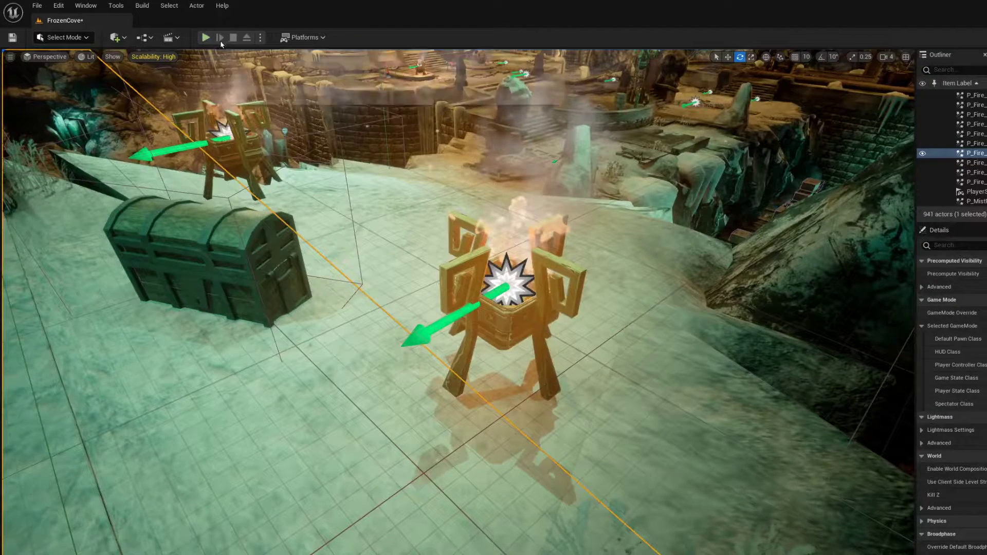
- Play-test the level, walking the character to the chest and opening it with E
{"action": "key", "text": "alt+p"}
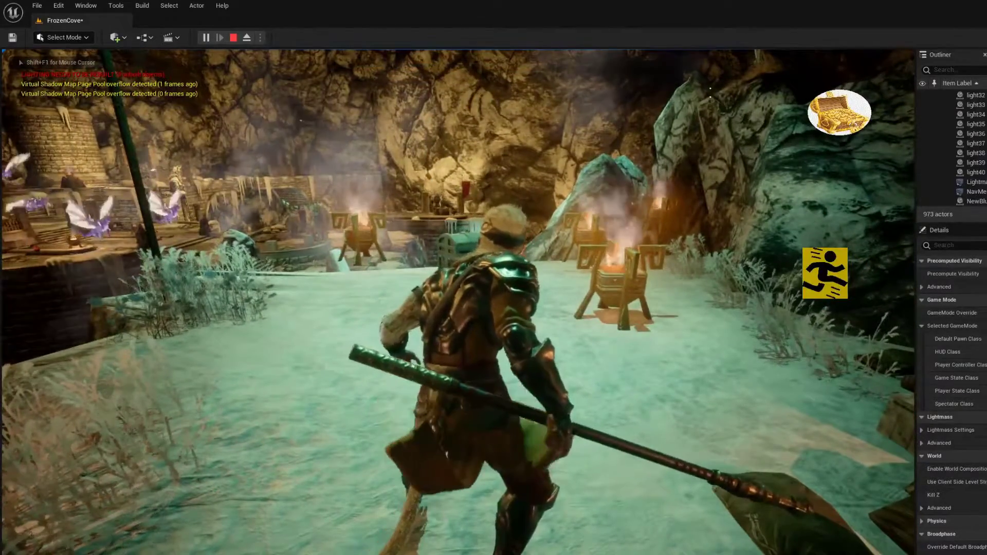
{"action": "key", "text": "w"}
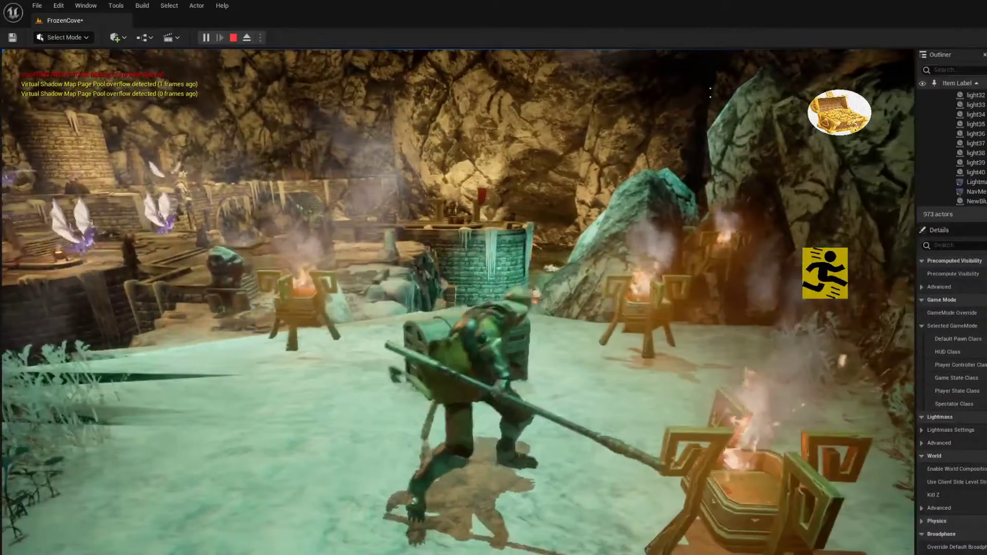
{"action": "key", "text": "s"}
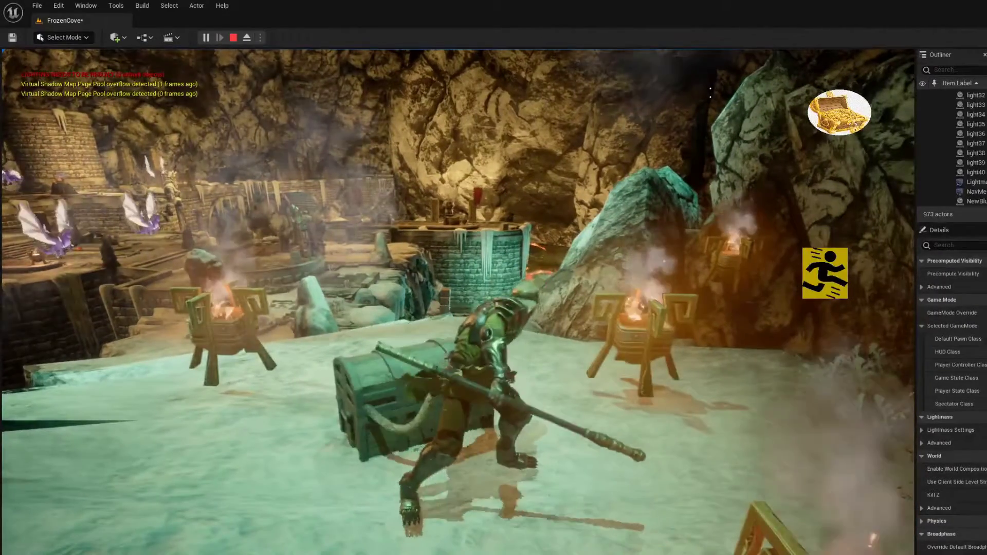
{"action": "key", "text": "e"}
{"action": "key", "text": "d"}
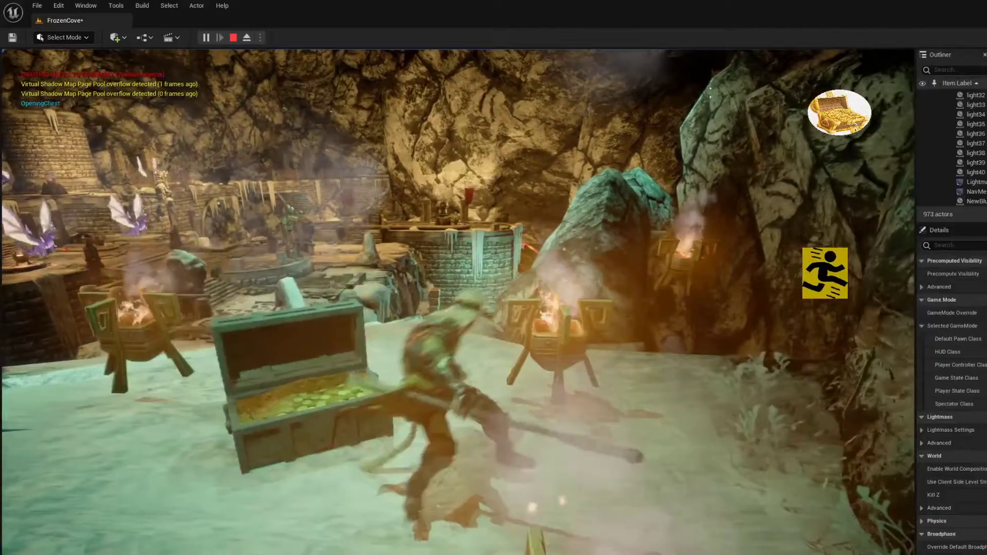
{"action": "key", "text": "w"}
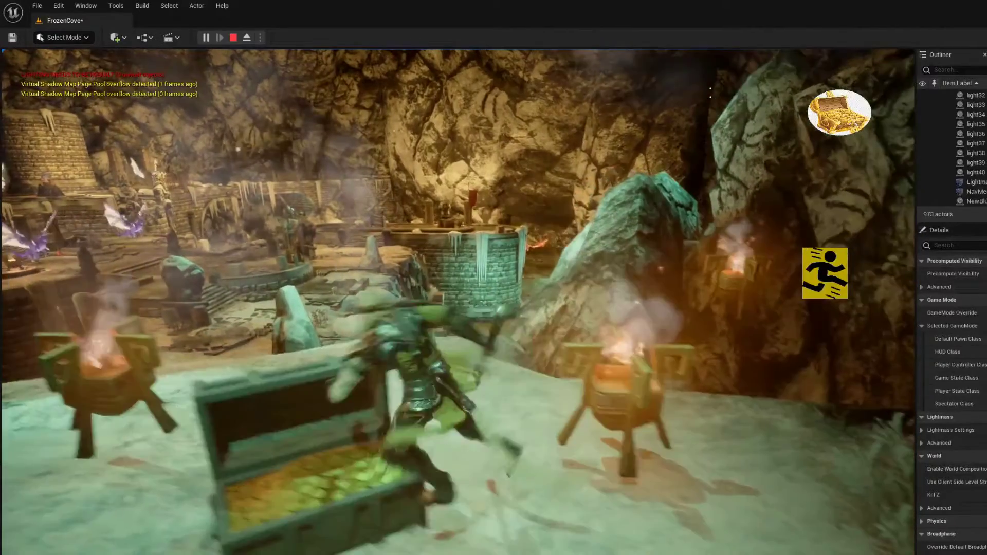
{"action": "key", "text": "s"}
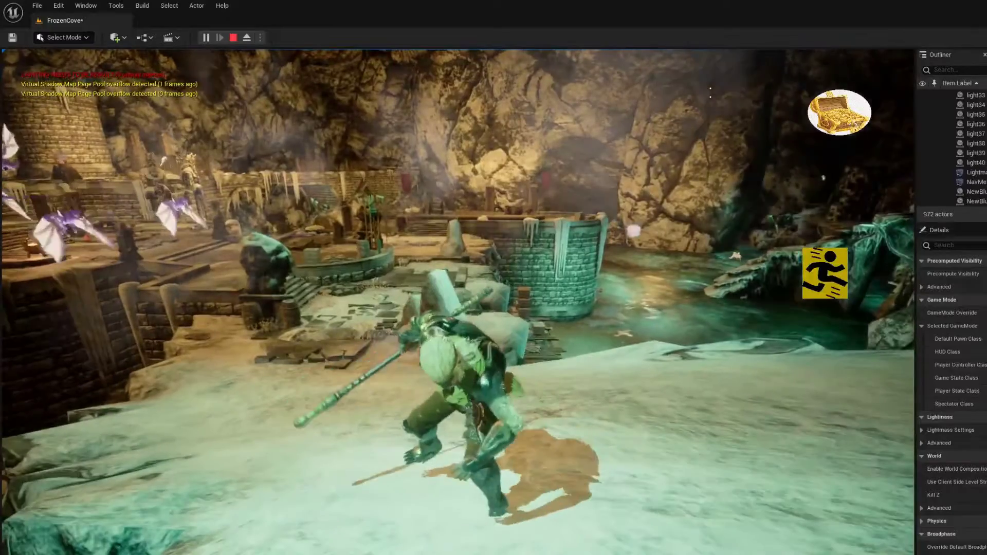
{"action": "key", "text": "Escape"}
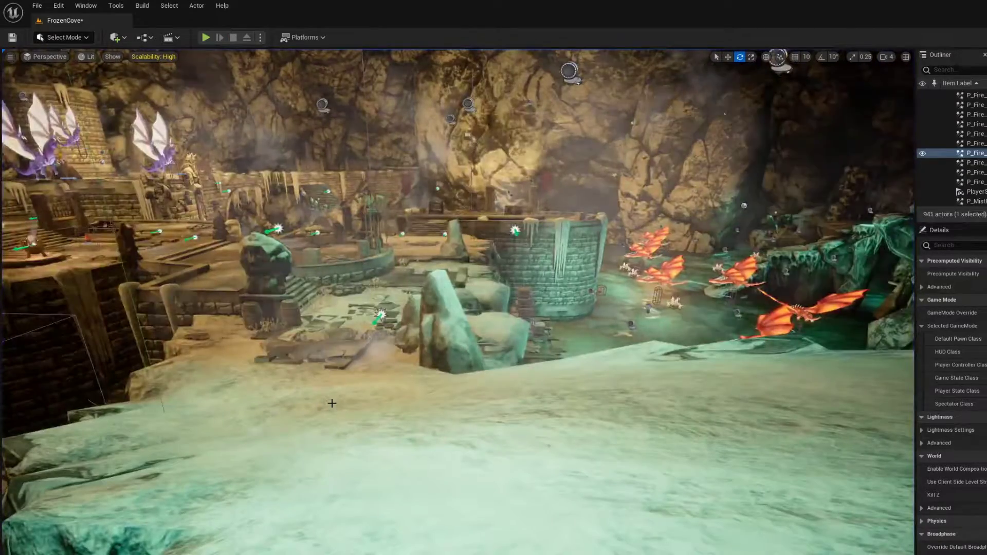
- Frame the fire braziers in the viewport to locate the chest area
{"action": "scroll", "coordinate": [355, 403], "scroll_direction": "down", "scroll_amount": 5}
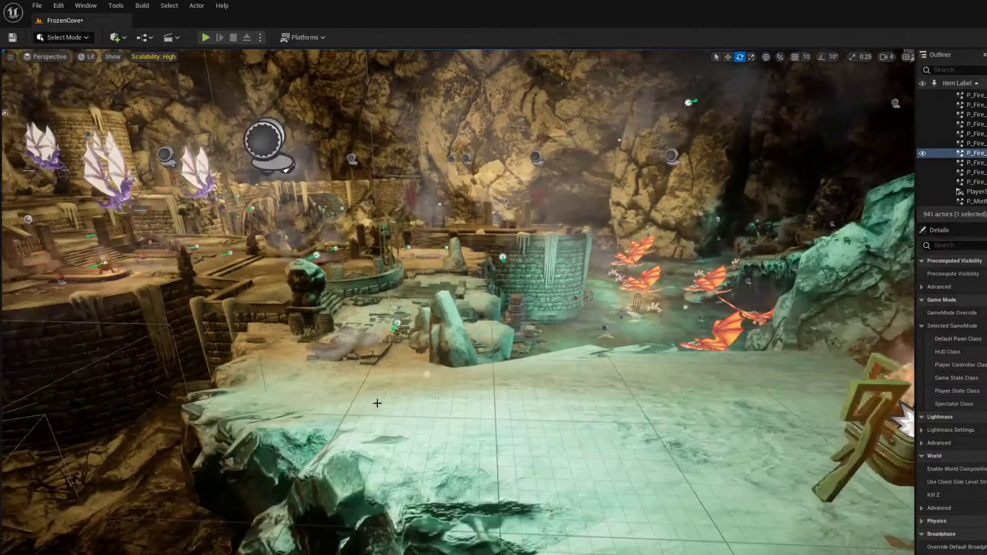
{"action": "scroll", "coordinate": [377, 403], "scroll_direction": "up", "scroll_amount": 3}
{"action": "key", "text": "f"}
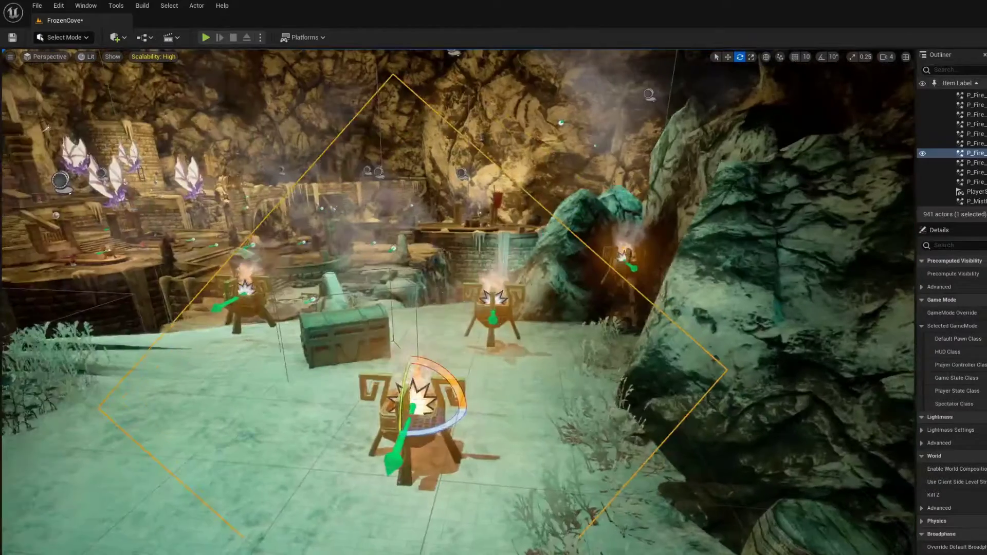
{"action": "scroll", "coordinate": [377, 403], "scroll_direction": "up", "scroll_amount": 5}
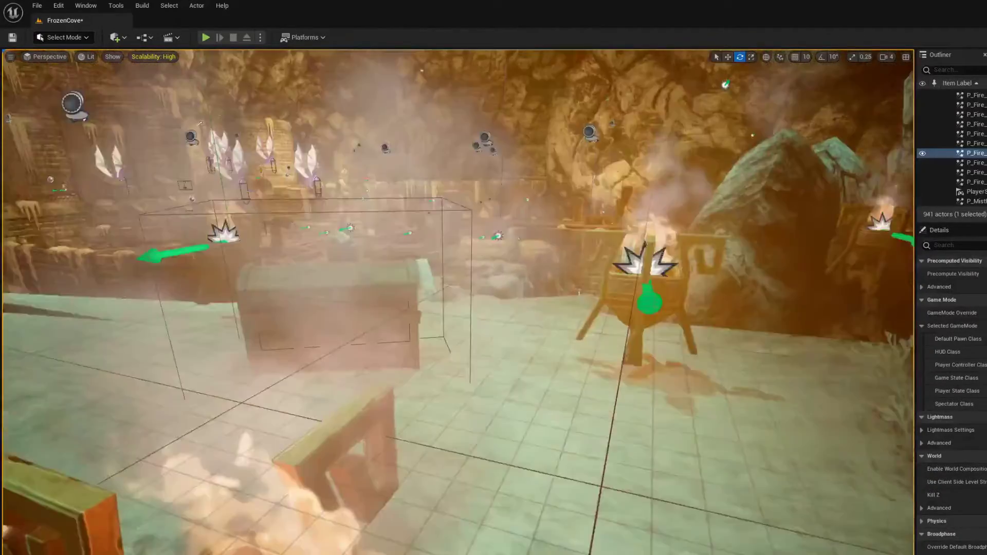
{"action": "scroll", "coordinate": [437, 407], "scroll_direction": "down", "scroll_amount": 4}
{"action": "scroll", "coordinate": [437, 407], "scroll_direction": "down", "scroll_amount": 3}
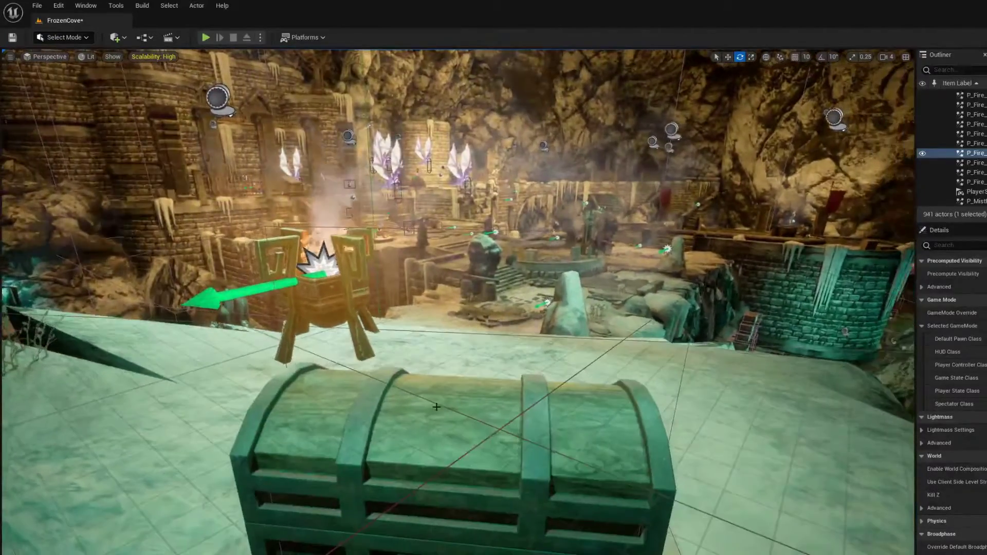
{"action": "key", "text": "Down"}
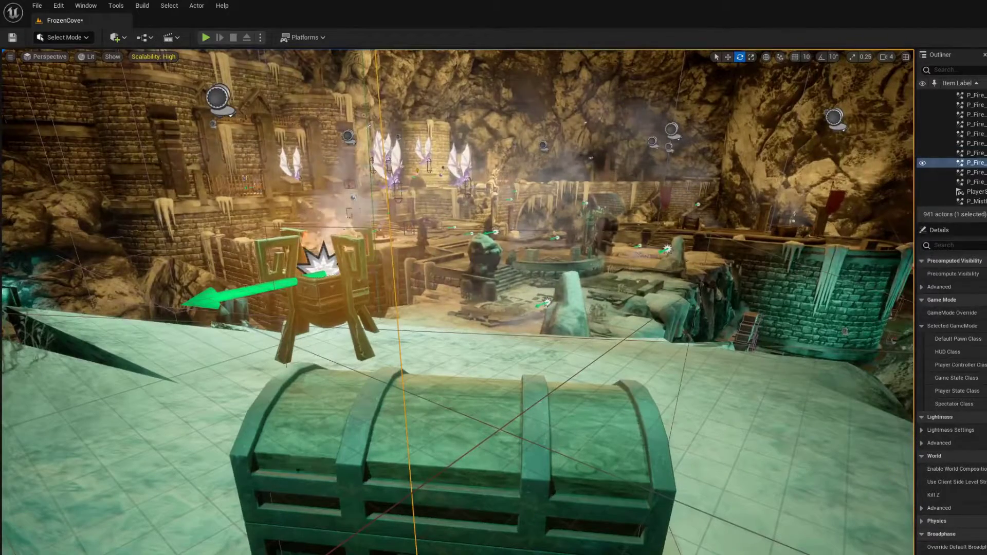
- Delete the old chest and the Gold3 gold pile from the level
{"action": "left_click", "coordinate": [345, 475]}
{"action": "key", "text": "Delete"}
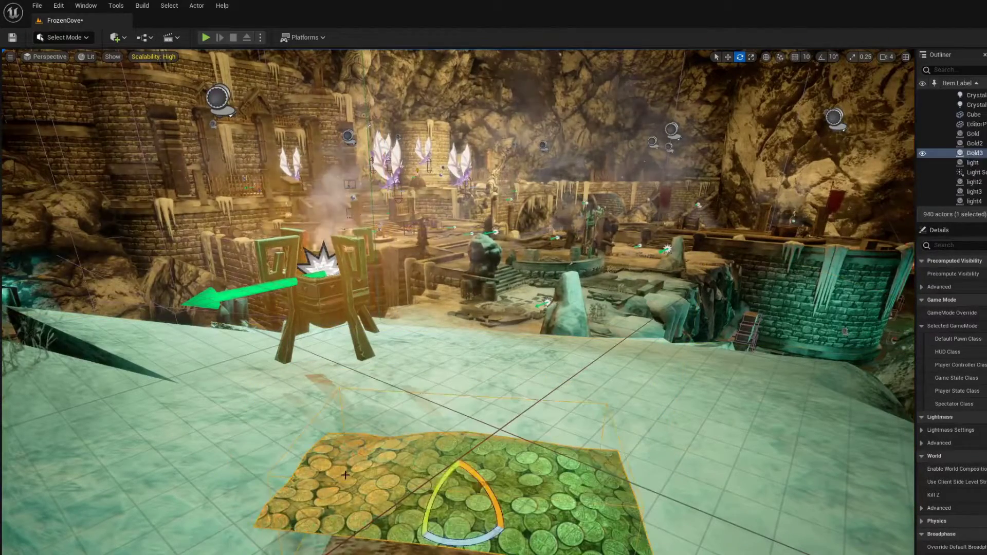
{"action": "key", "text": "Delete"}
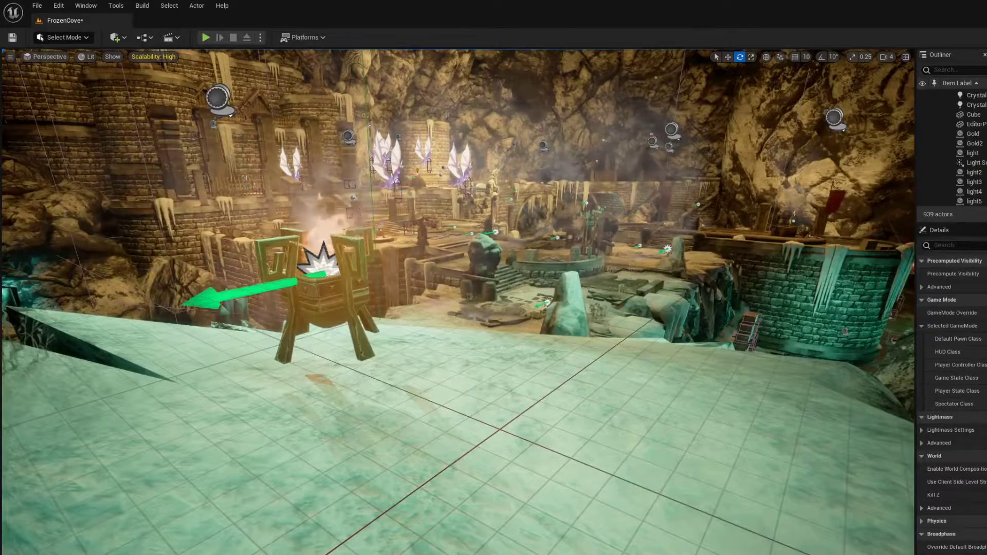
{"action": "key", "text": "ctrl+space"}
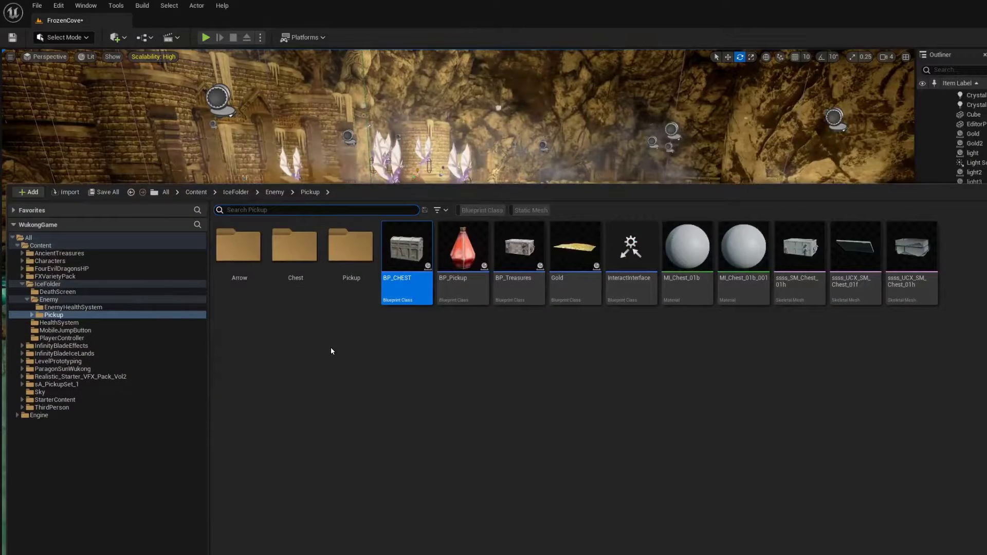
- Create a folder named Chest inside the Enemy folder and open it
{"action": "right_click", "coordinate": [331, 347]}
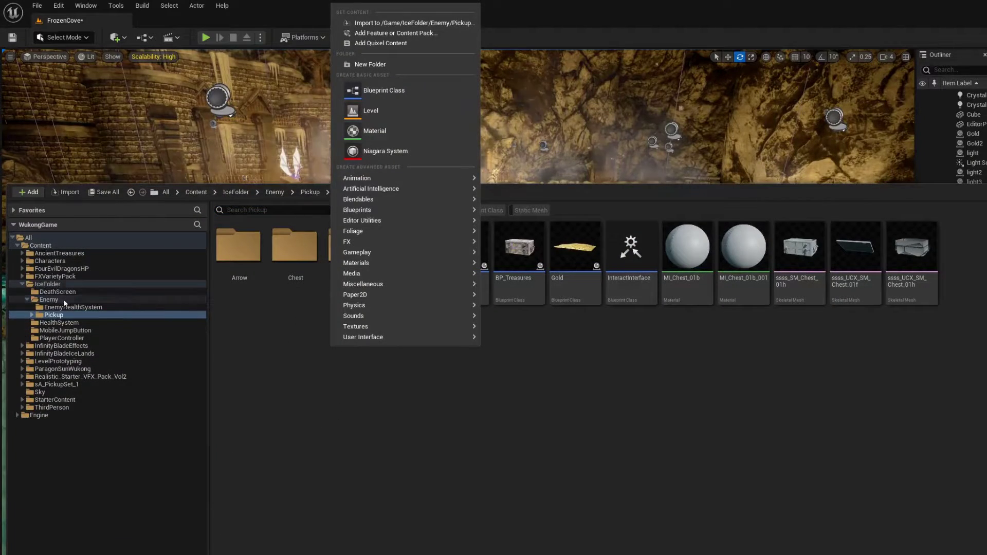
{"action": "left_click", "coordinate": [55, 299]}
{"action": "right_click", "coordinate": [334, 344]}
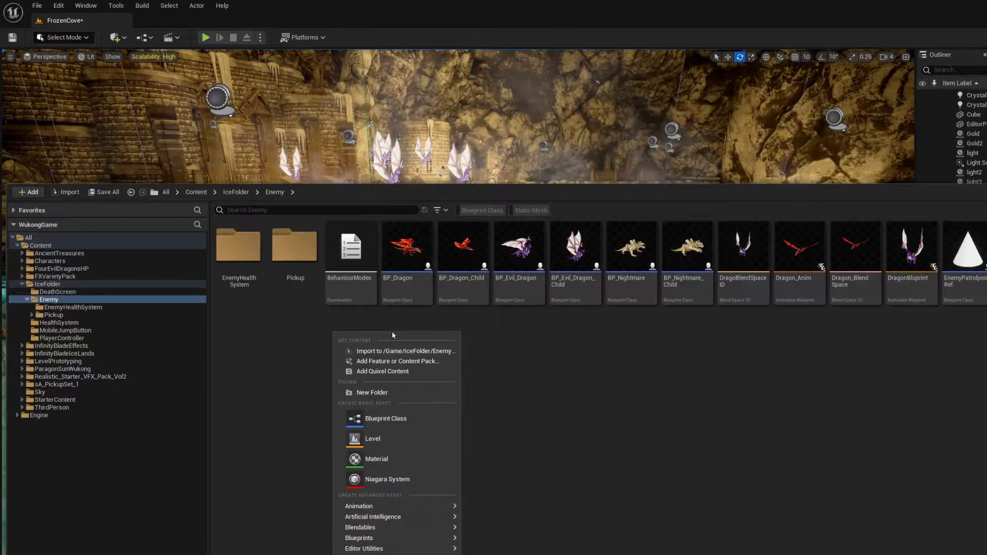
{"action": "left_click", "coordinate": [373, 393]}
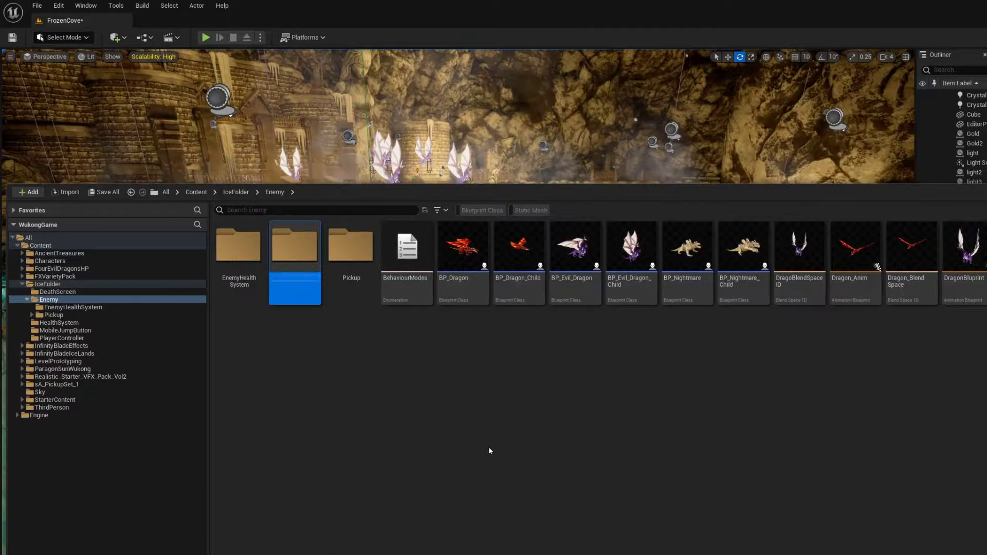
{"action": "type", "text": "Ch"}
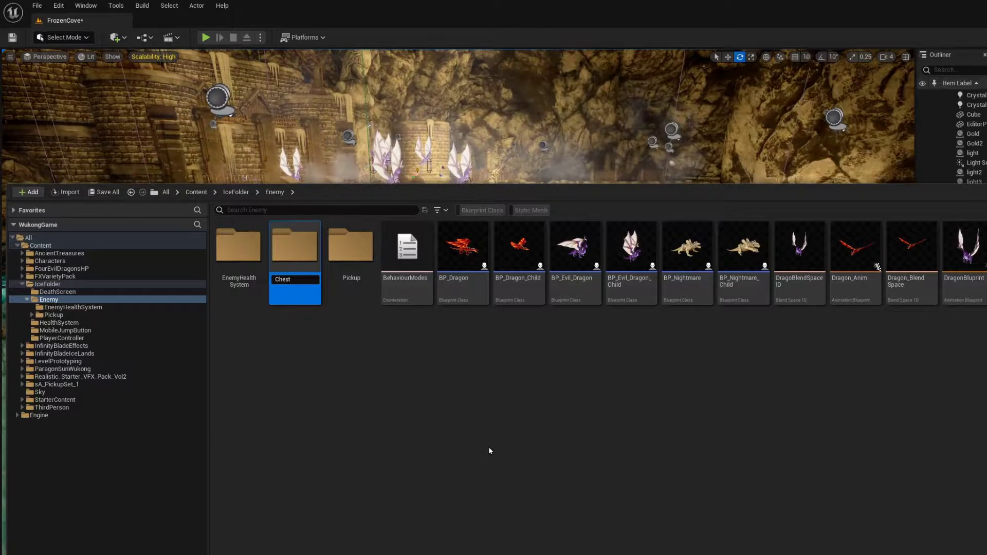
{"action": "type", "text": "est"}
{"action": "key", "text": "Return"}
{"action": "double_click", "coordinate": [236, 255]}
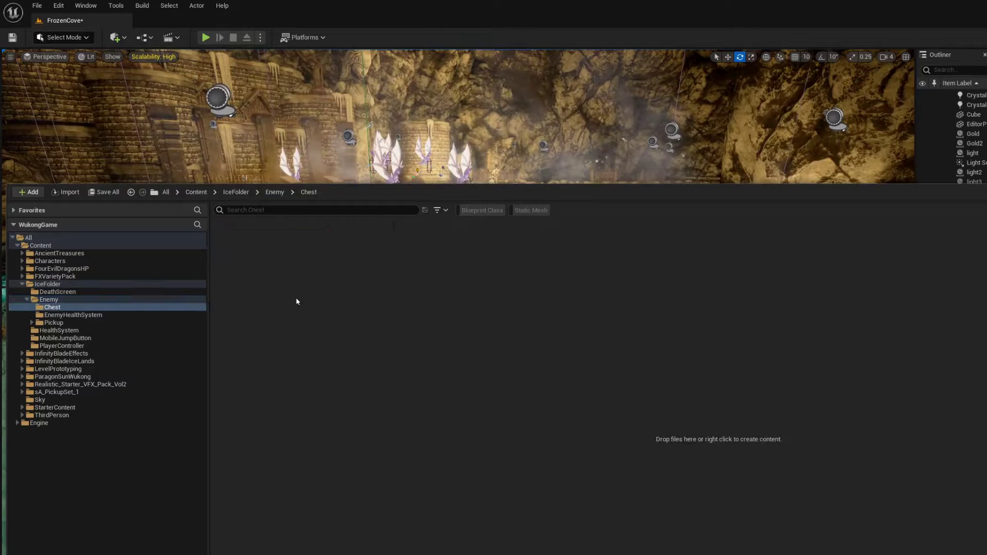
{"action": "right_click", "coordinate": [296, 297]}
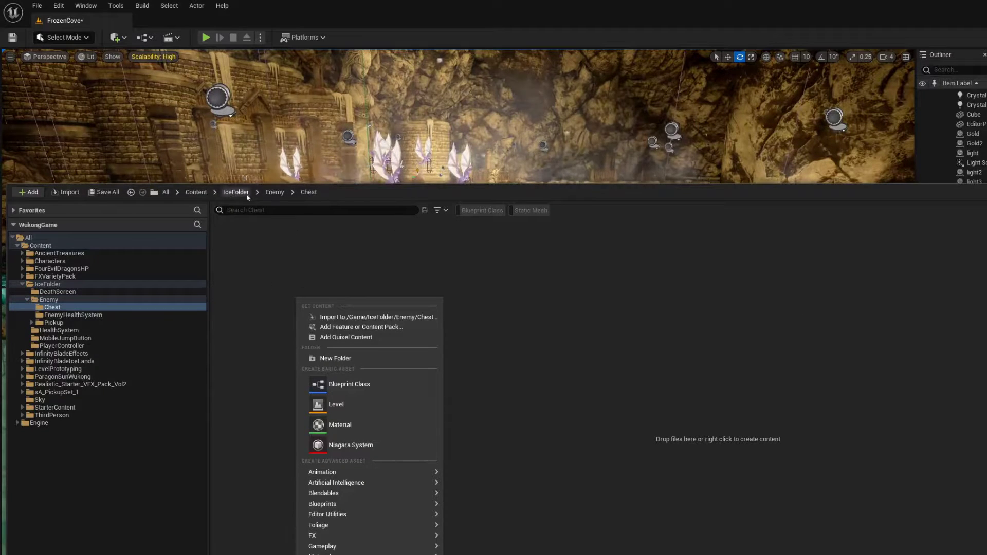
- Import the Chest model from treasure-chest/source/model/model using Import All defaults
{"action": "left_click", "coordinate": [67, 192]}
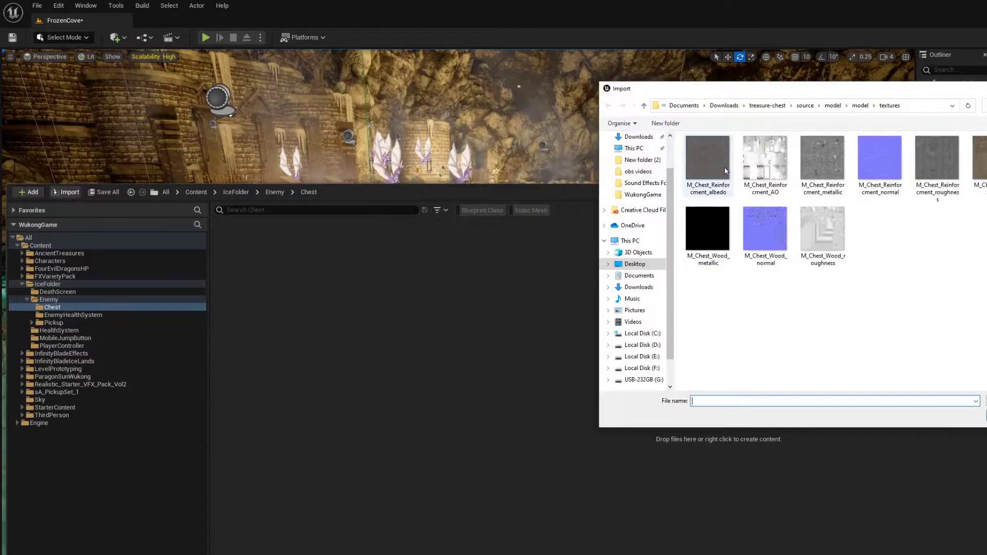
{"action": "left_click", "coordinate": [776, 110]}
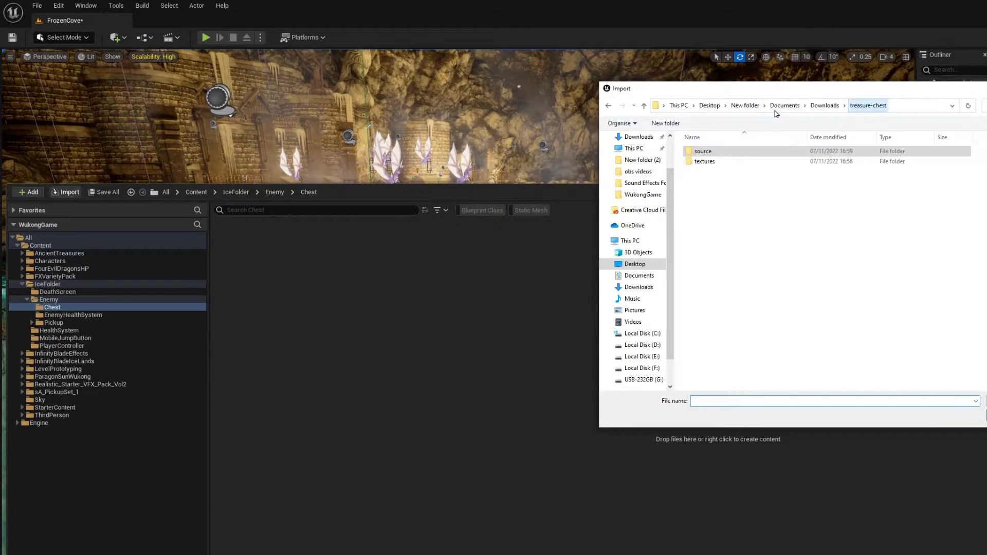
{"action": "double_click", "coordinate": [754, 156]}
{"action": "double_click", "coordinate": [750, 152]}
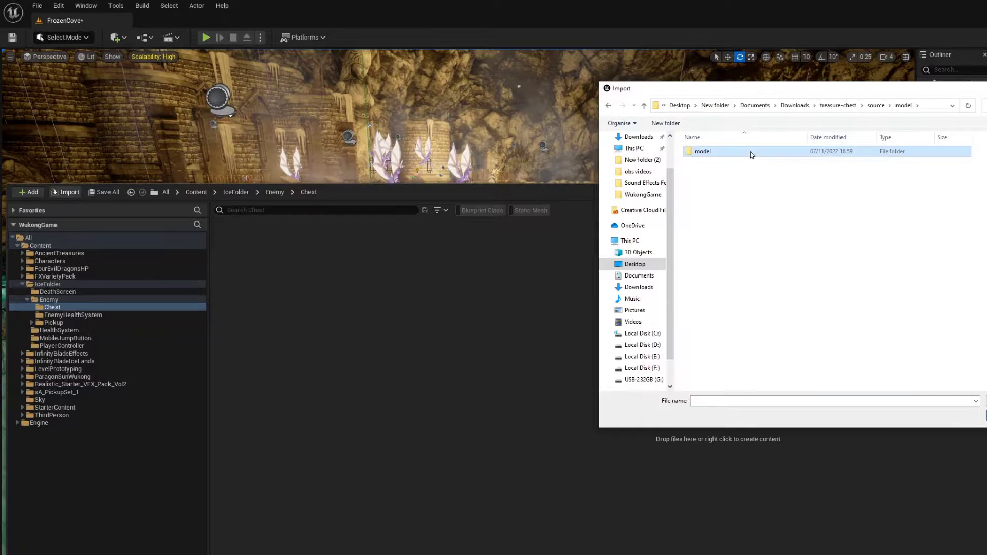
{"action": "double_click", "coordinate": [750, 152]}
{"action": "left_click", "coordinate": [709, 164]}
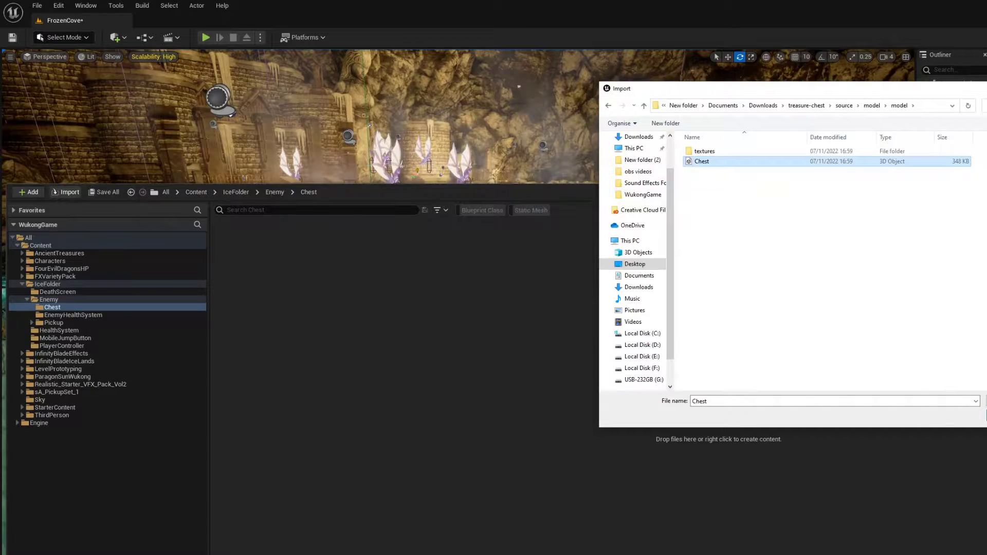
{"action": "left_click", "coordinate": [985, 417]}
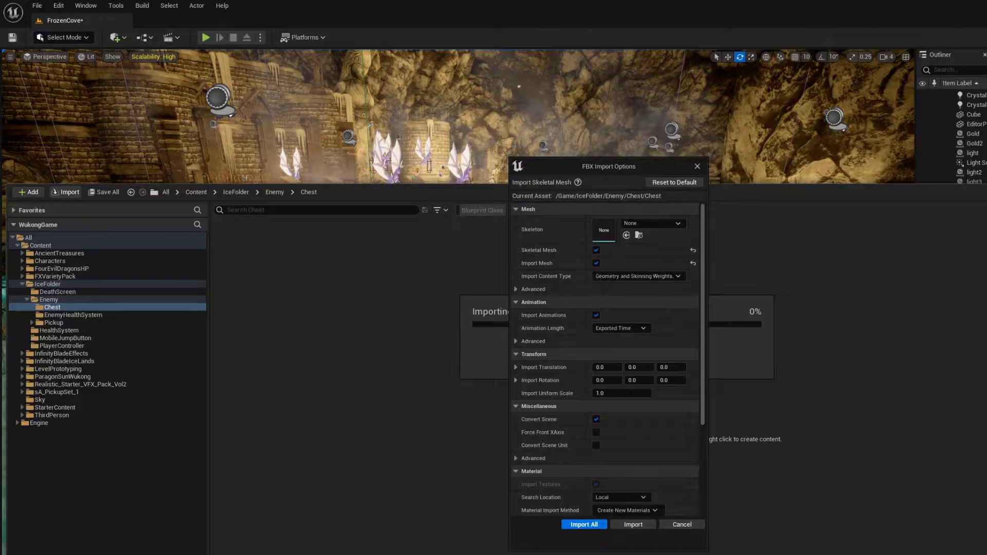
{"action": "left_click", "coordinate": [585, 525]}
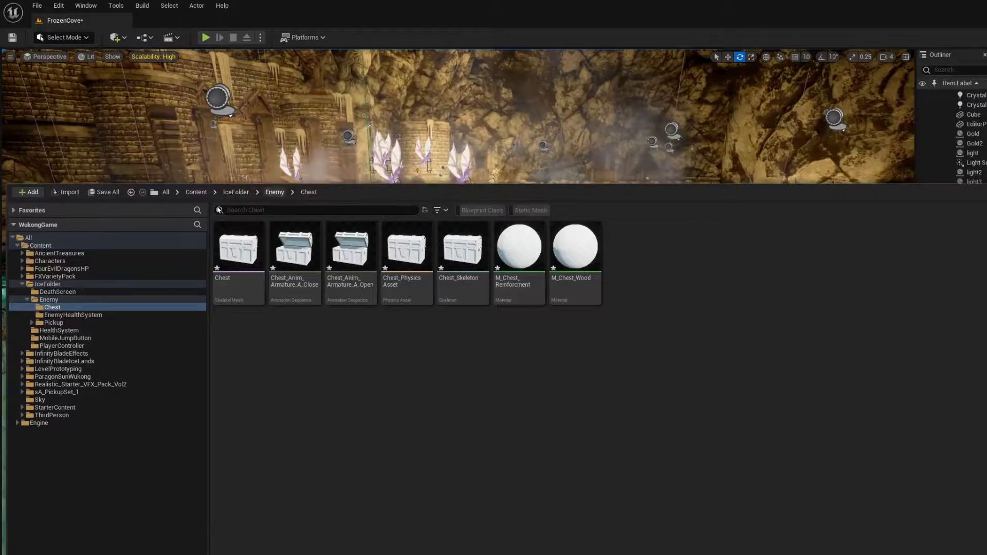
- Import all eight Reinforcement and Wood texture files from the chest's textures folder
{"action": "left_click", "coordinate": [65, 192]}
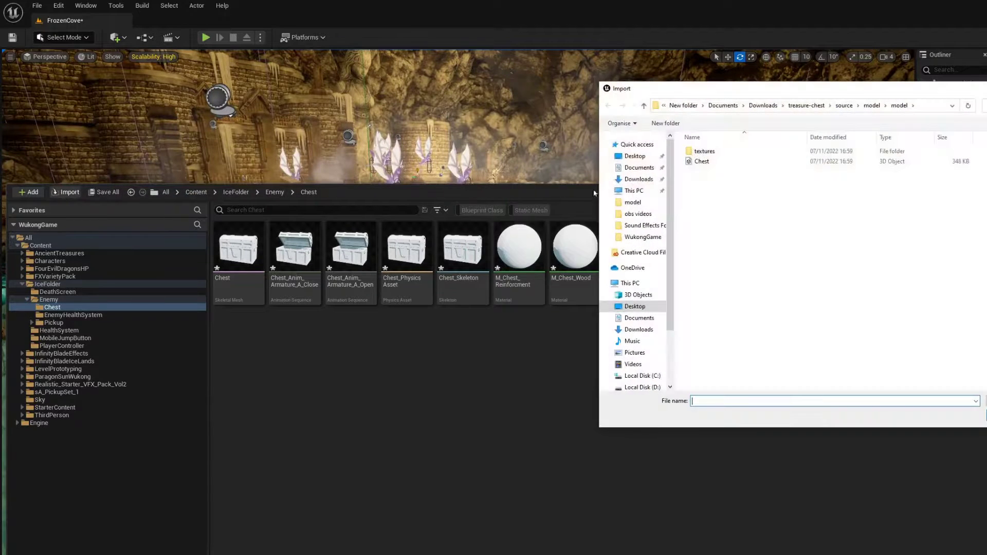
{"action": "double_click", "coordinate": [743, 153]}
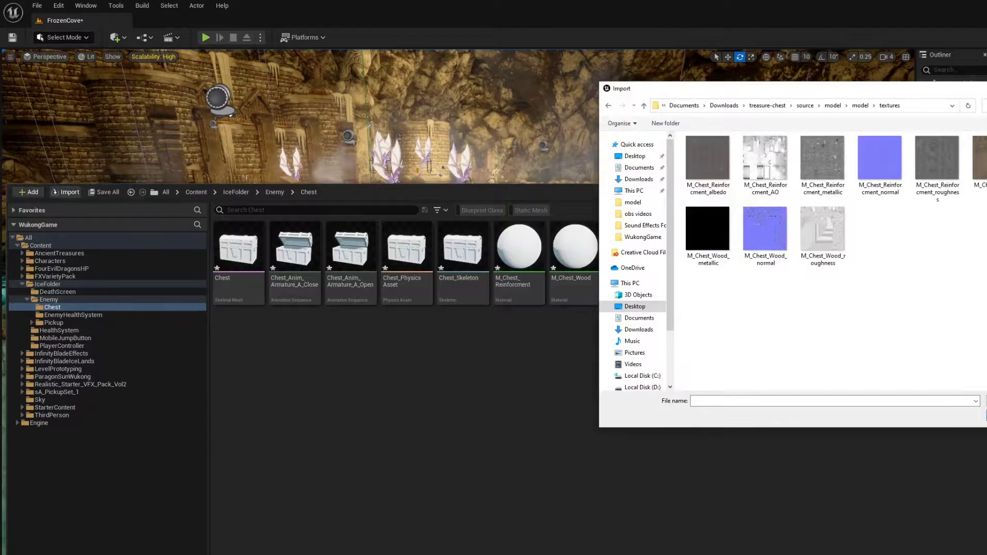
{"action": "left_click_drag", "start_coordinate": [982, 278], "coordinate": [685, 133]}
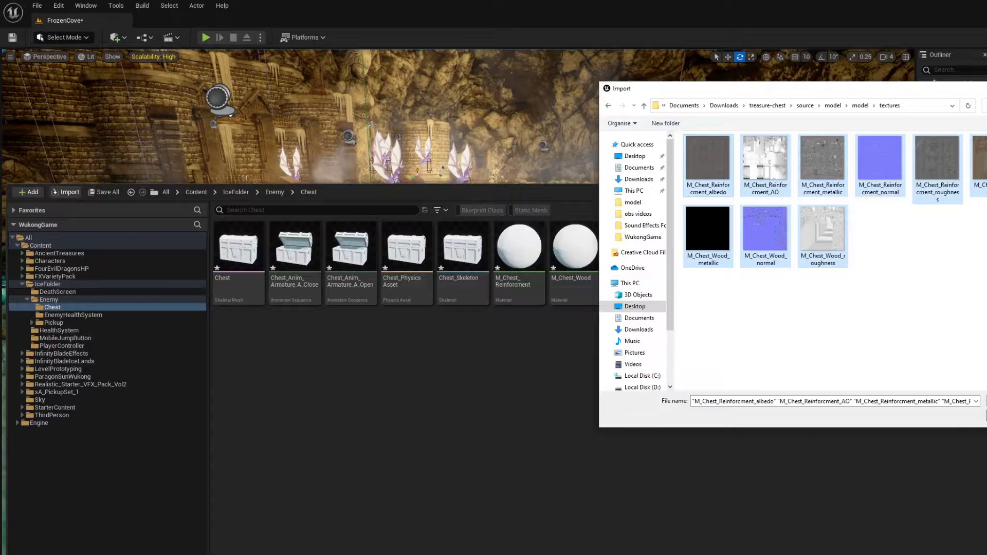
{"action": "key", "text": "Return"}
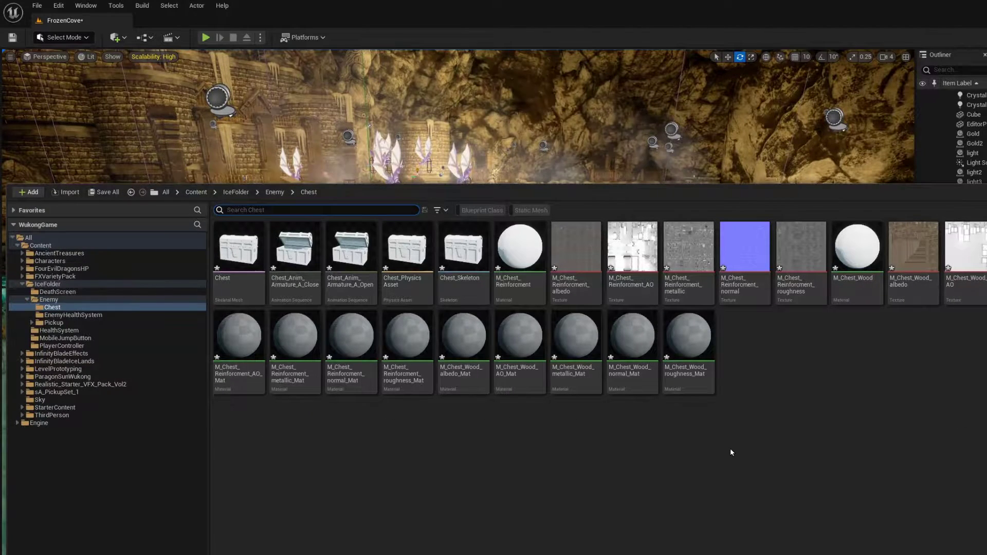
- Create an Actor-based Blueprint Class named BP_Chest in the Chest folder
{"action": "right_click", "coordinate": [774, 428]}
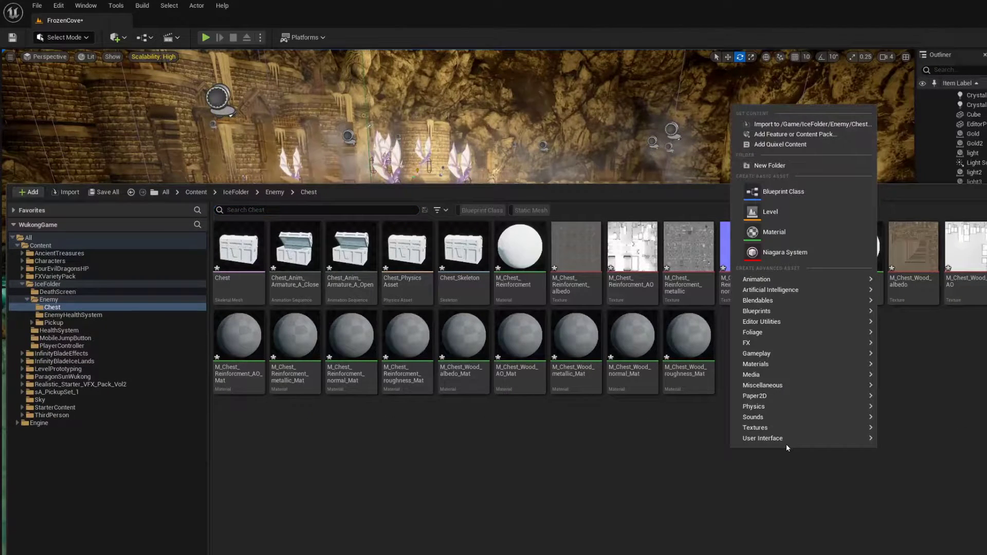
{"action": "left_click", "coordinate": [781, 194]}
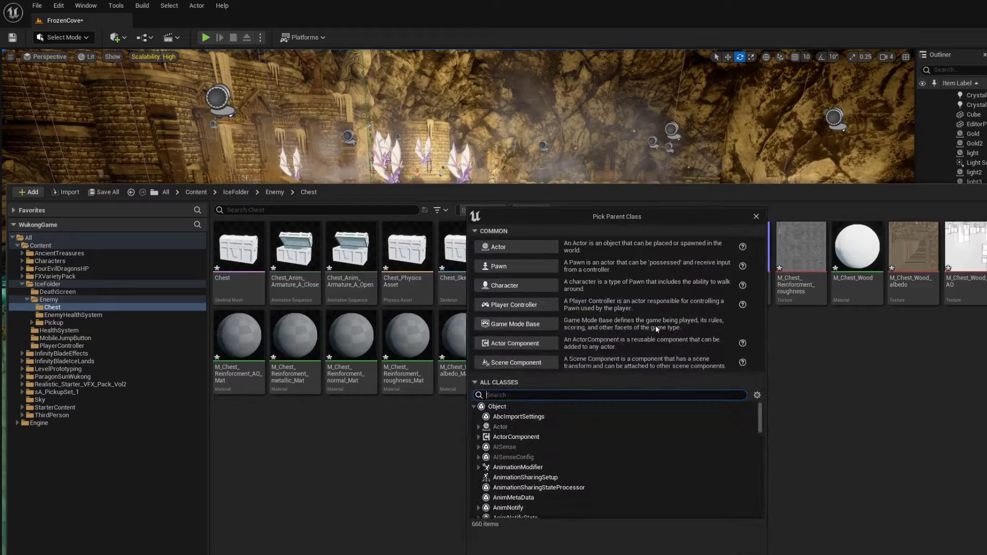
{"action": "left_click", "coordinate": [505, 249]}
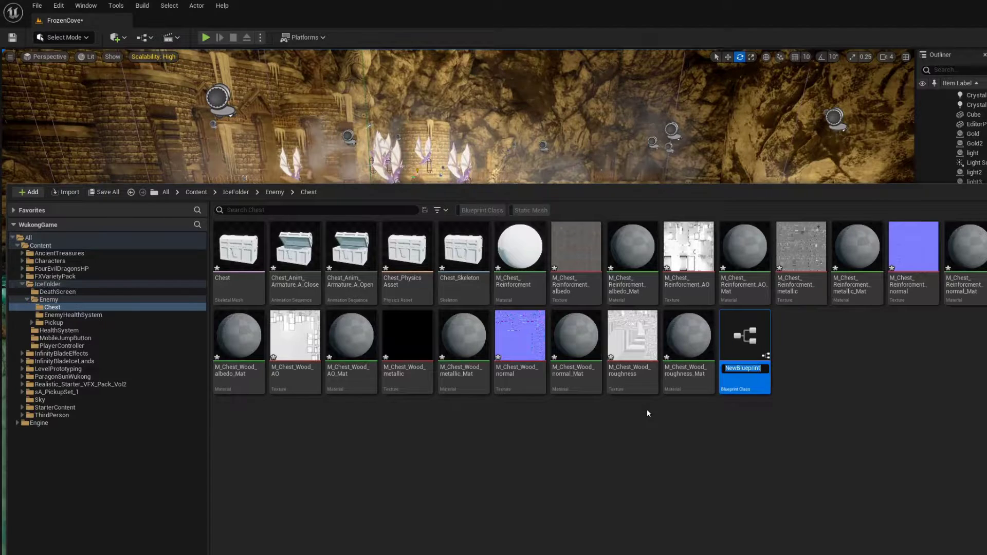
{"action": "type", "text": "BP_"}
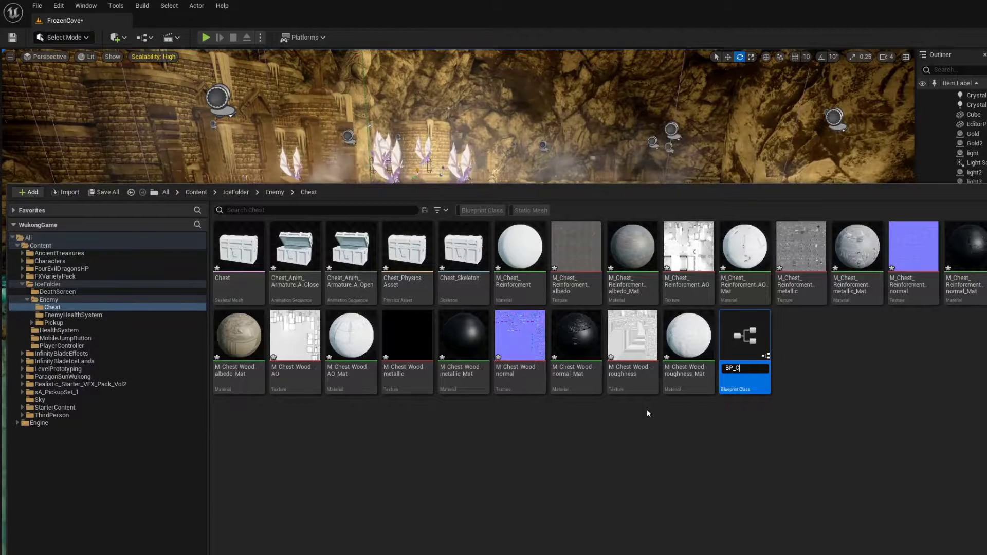
{"action": "type", "text": "Ch"}
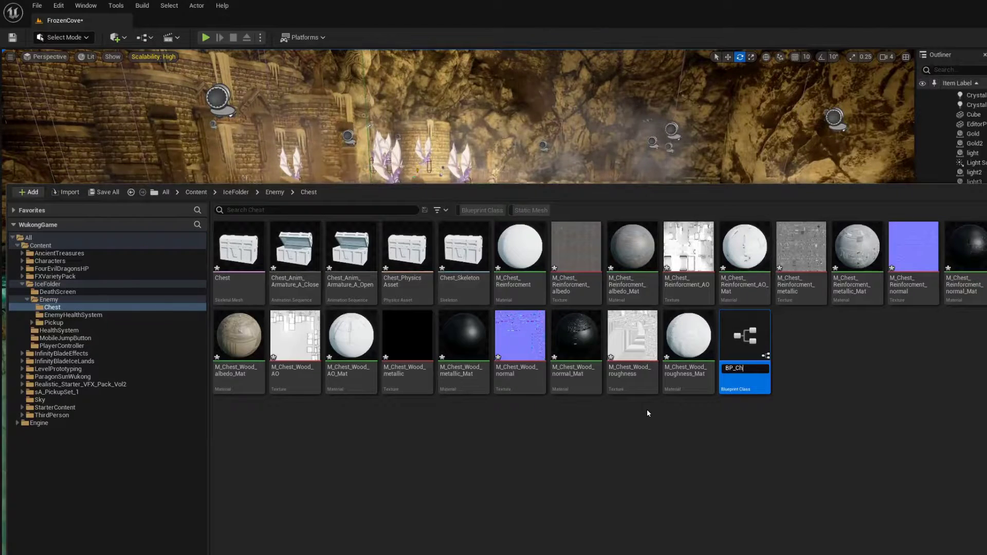
{"action": "type", "text": "est"}
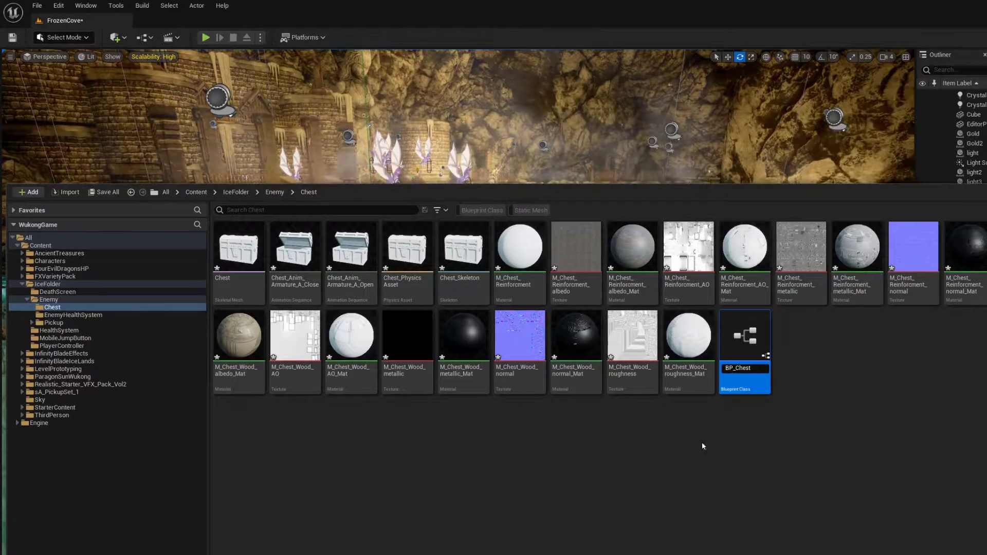
{"action": "key", "text": "Return"}
- Create a Blueprint Interface from the Blueprints submenu and name it ChestInterface
{"action": "right_click", "coordinate": [782, 429]}
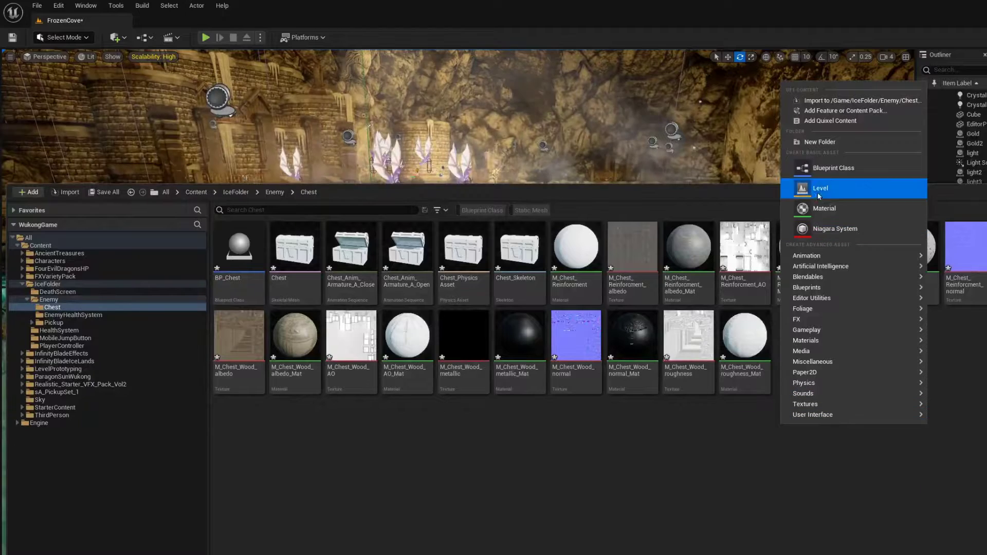
{"action": "mouse_move", "coordinate": [822, 319]}
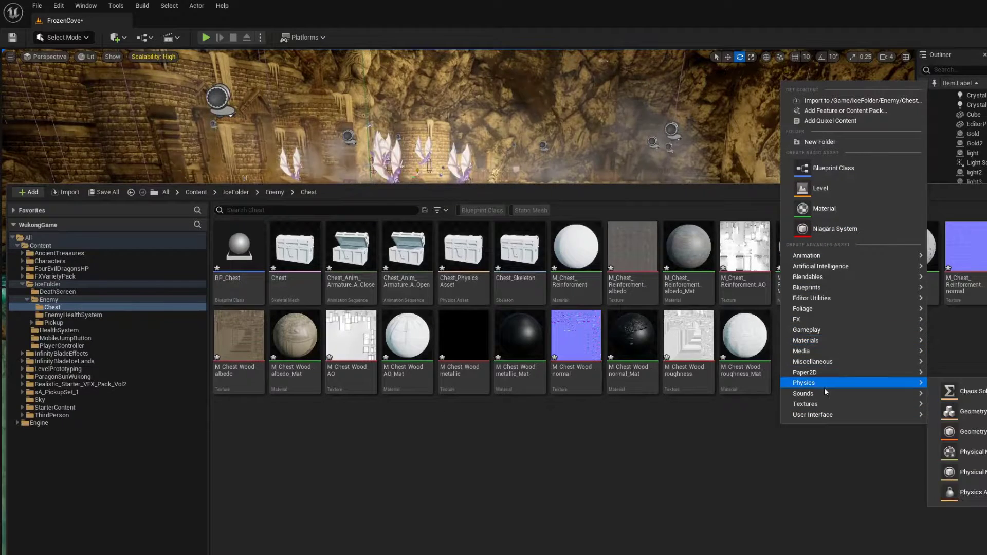
{"action": "mouse_move", "coordinate": [845, 288]}
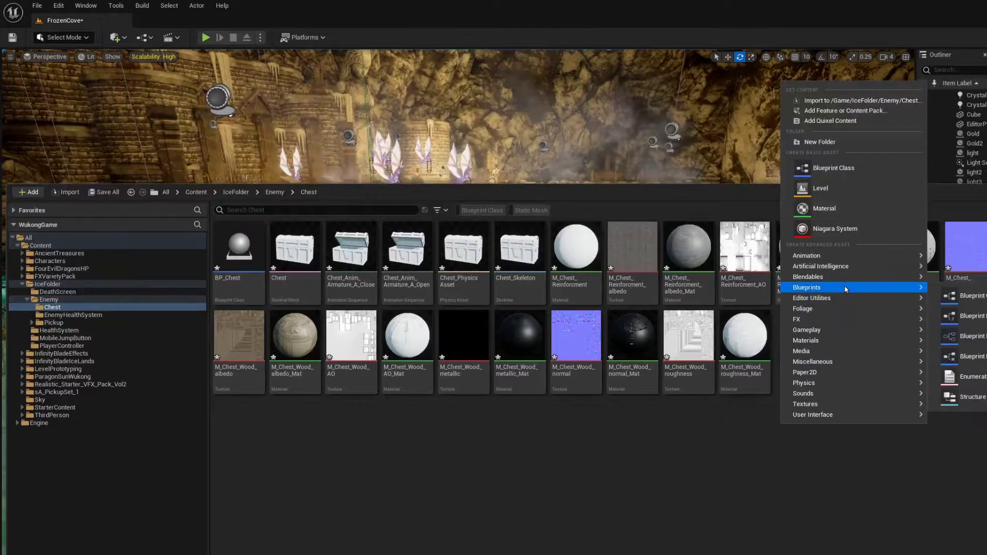
{"action": "left_click", "coordinate": [960, 337]}
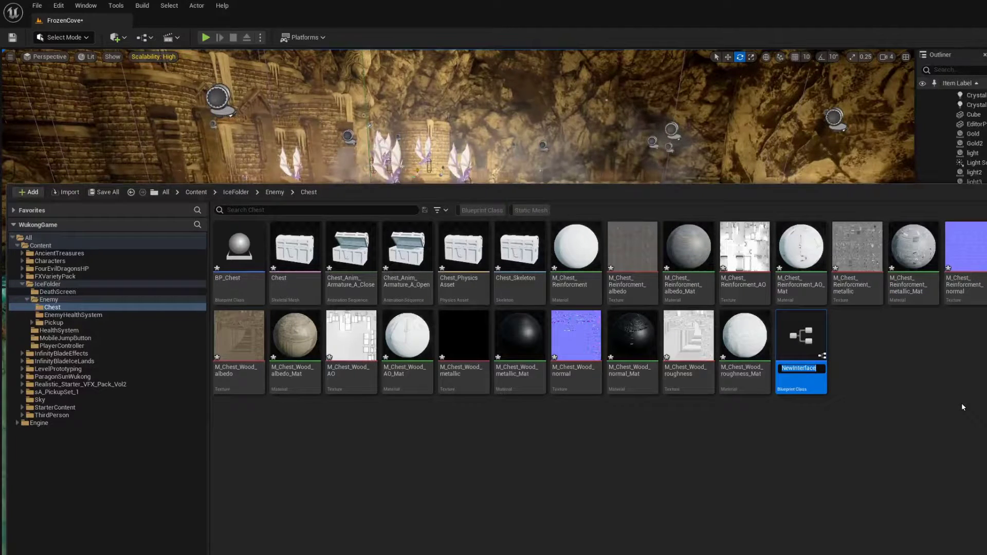
{"action": "type", "text": "Ch"}
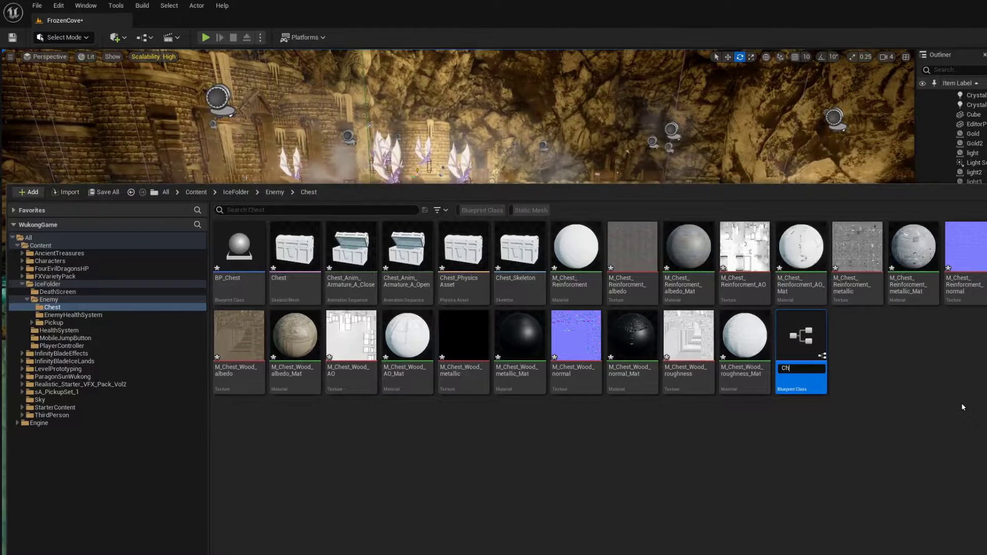
{"action": "type", "text": "est"}
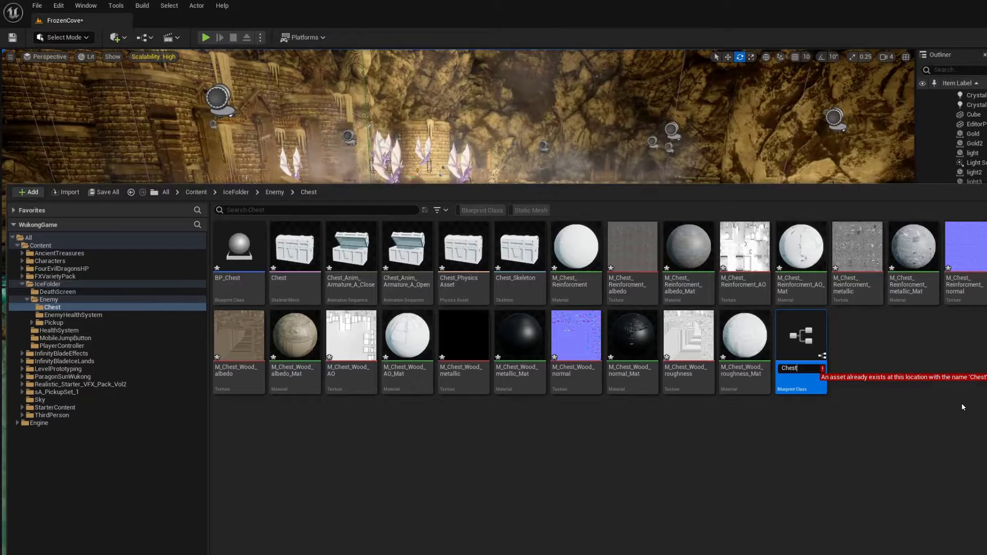
{"action": "type", "text": "l"}
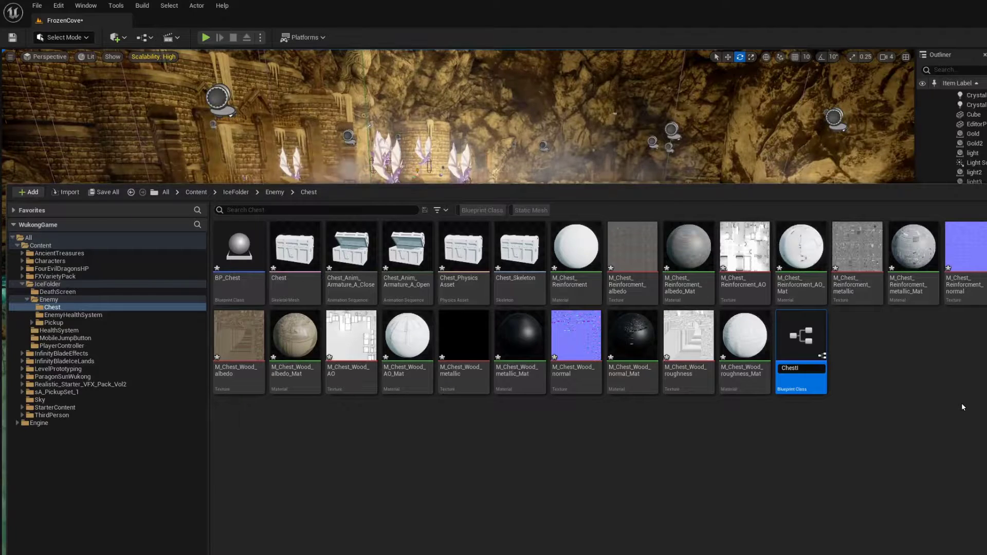
{"action": "key", "text": "ctrl+z"}
{"action": "key", "text": "ctrl+z"}
{"action": "key", "text": "ctrl+z"}
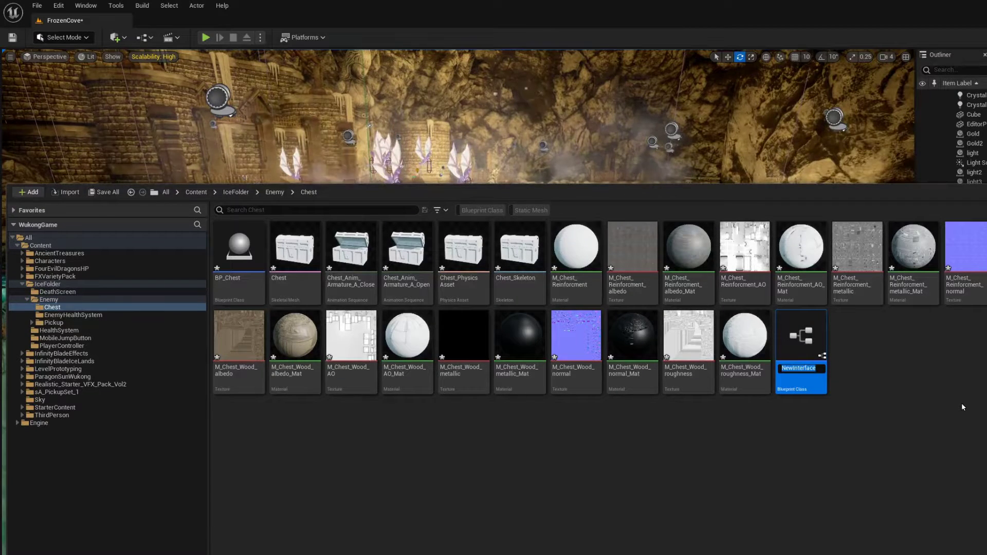
{"action": "key", "text": "End"}
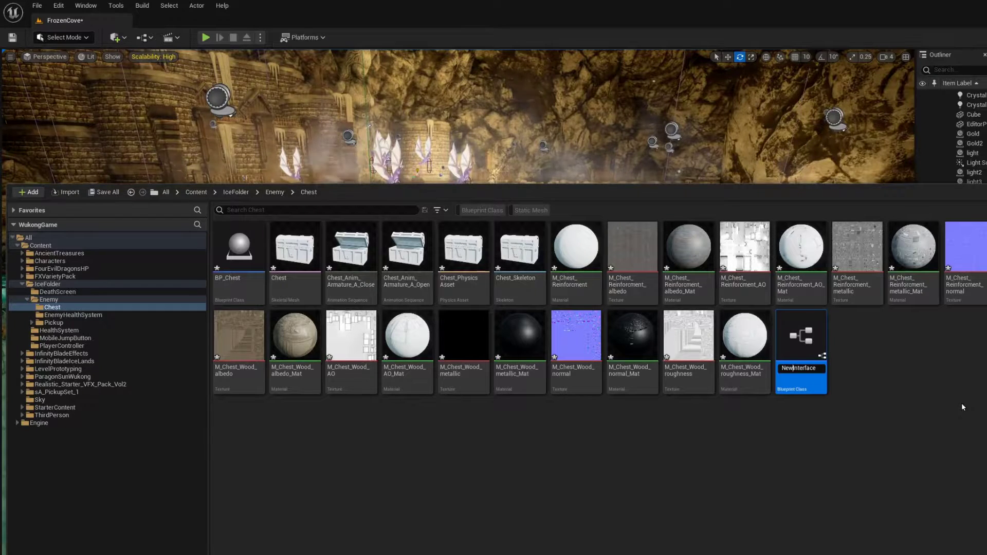
{"action": "key", "text": "BackSpace"}
{"action": "key", "text": "BackSpace"}
{"action": "type", "text": "C"}
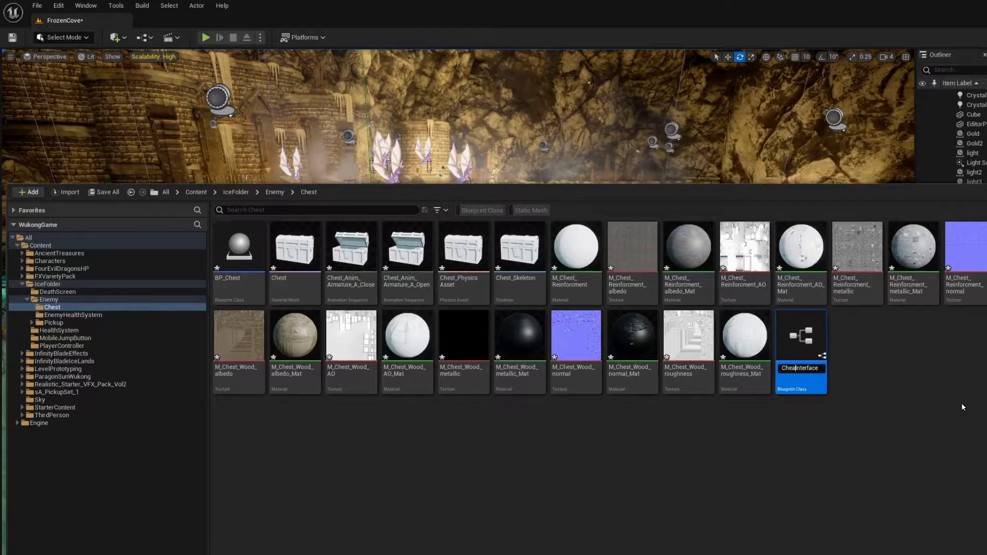
{"action": "type", "text": "he"}
{"action": "type", "text": "st"}
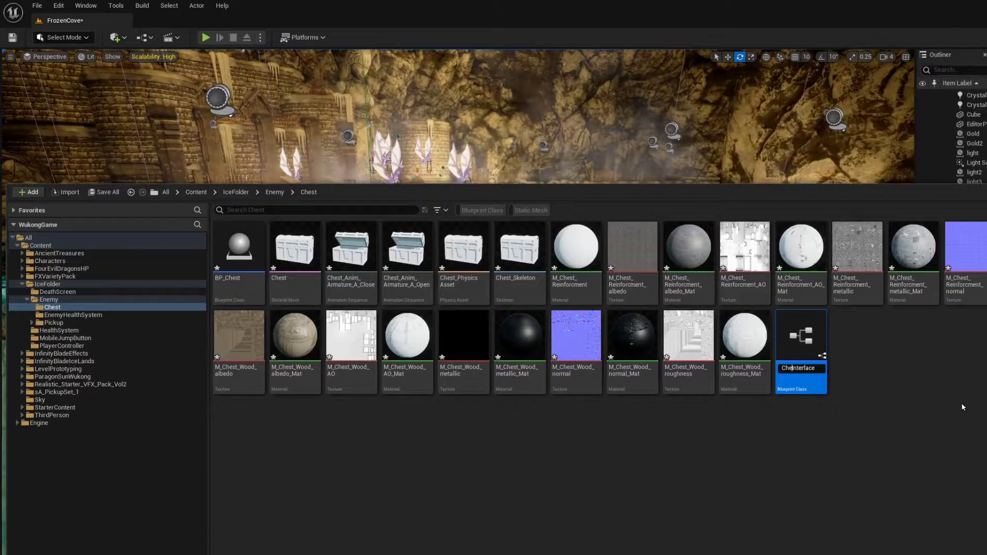
{"action": "key", "text": "Return"}
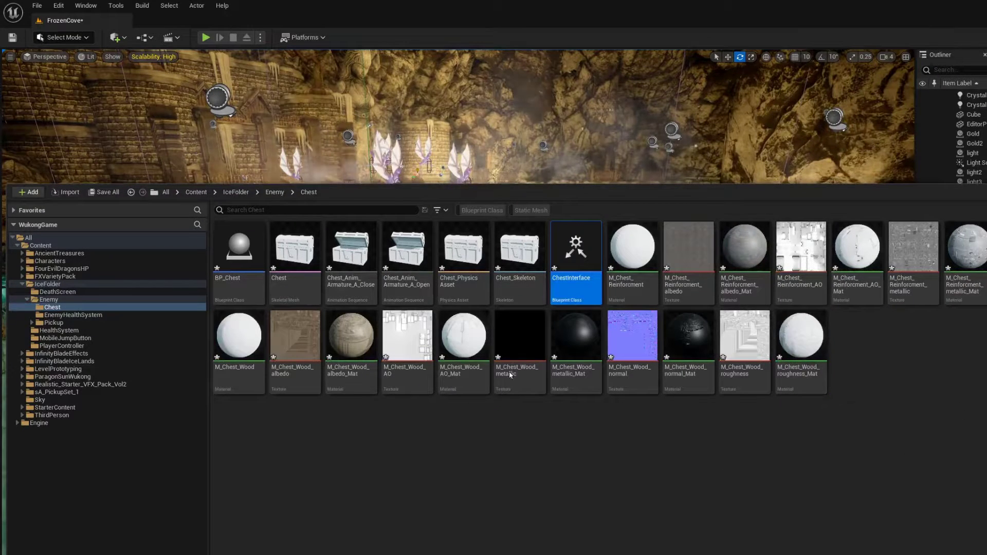
- Rename ChestInterface's function to Chest Function, compile and save it, and save the FrozenCove map
{"action": "double_click", "coordinate": [592, 279]}
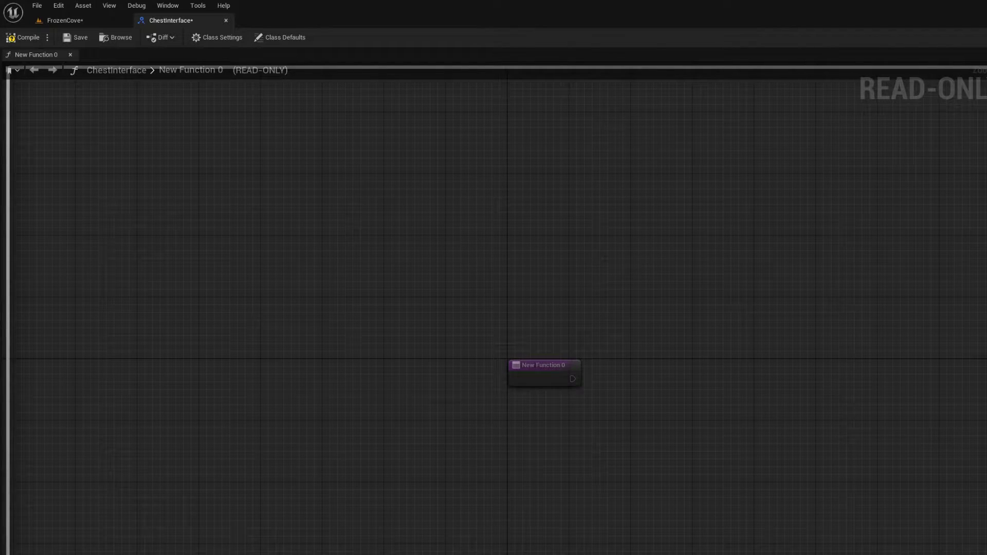
{"action": "left_click", "coordinate": [11, 39]}
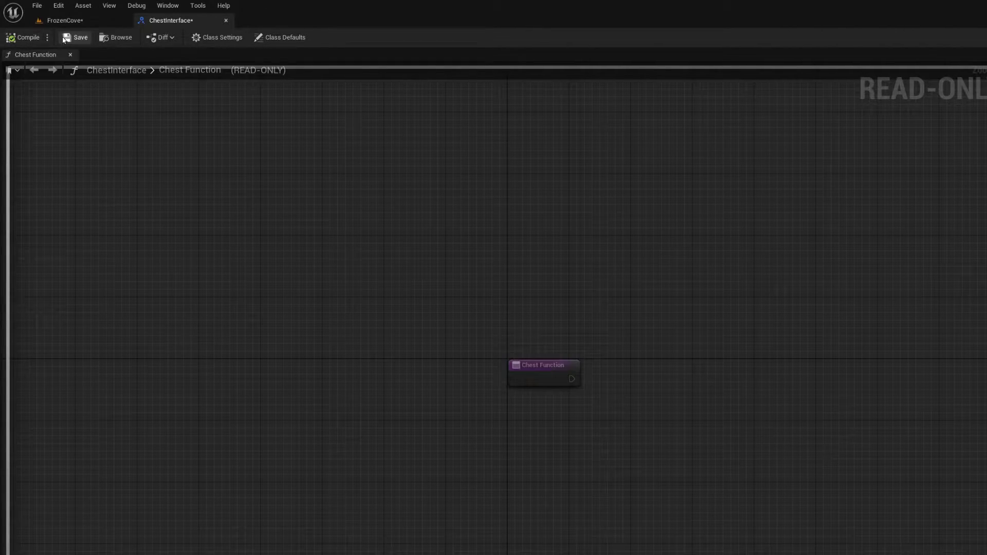
{"action": "left_click", "coordinate": [62, 20]}
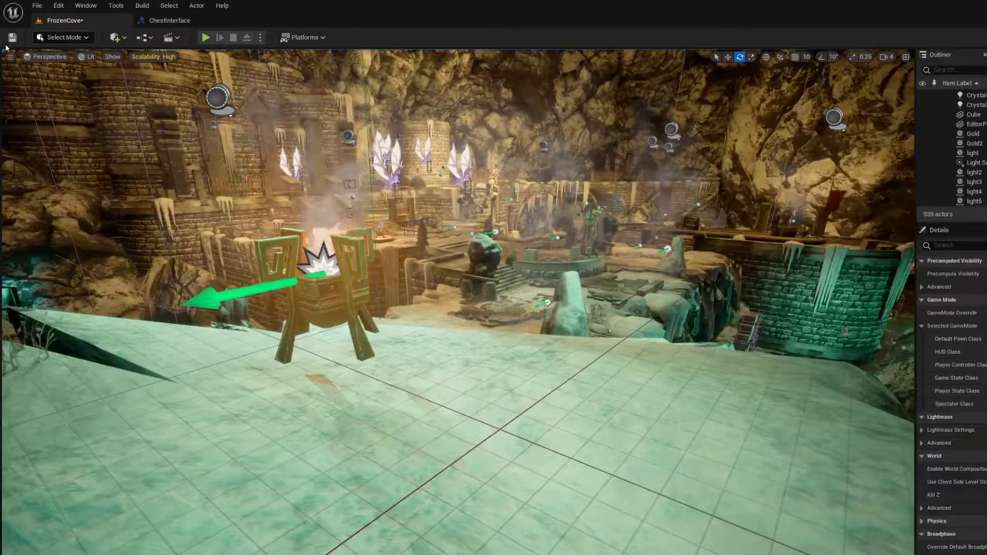
{"action": "left_click", "coordinate": [12, 38]}
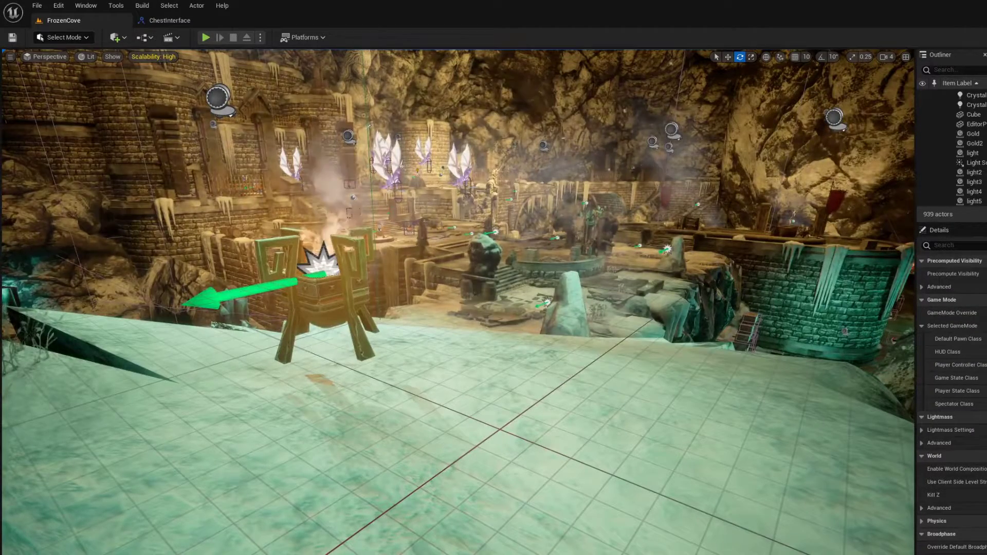
- Add a Skeletal Mesh component named SkeletalMesh to BP_Chest
{"action": "key", "text": "ctrl+space"}
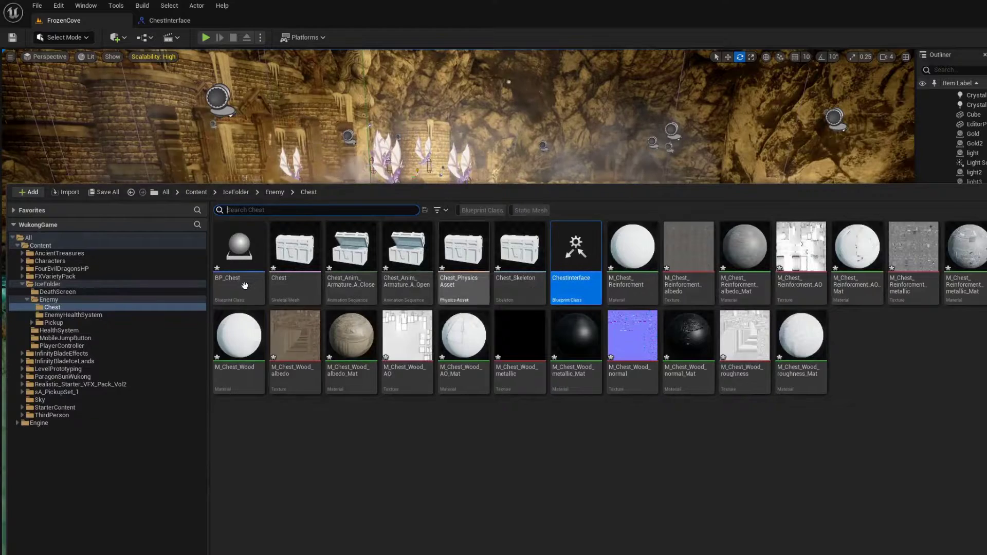
{"action": "left_click", "coordinate": [254, 286]}
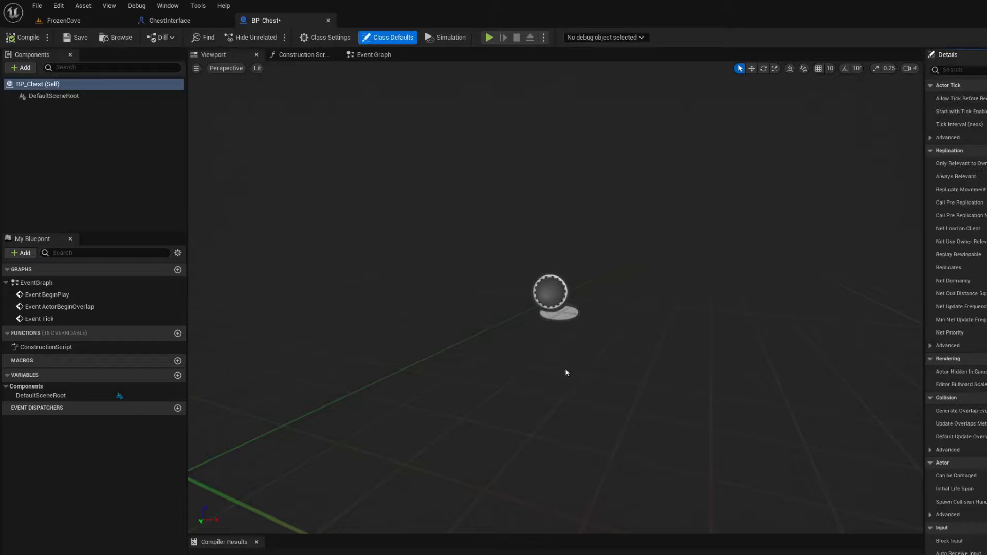
{"action": "left_click", "coordinate": [26, 69]}
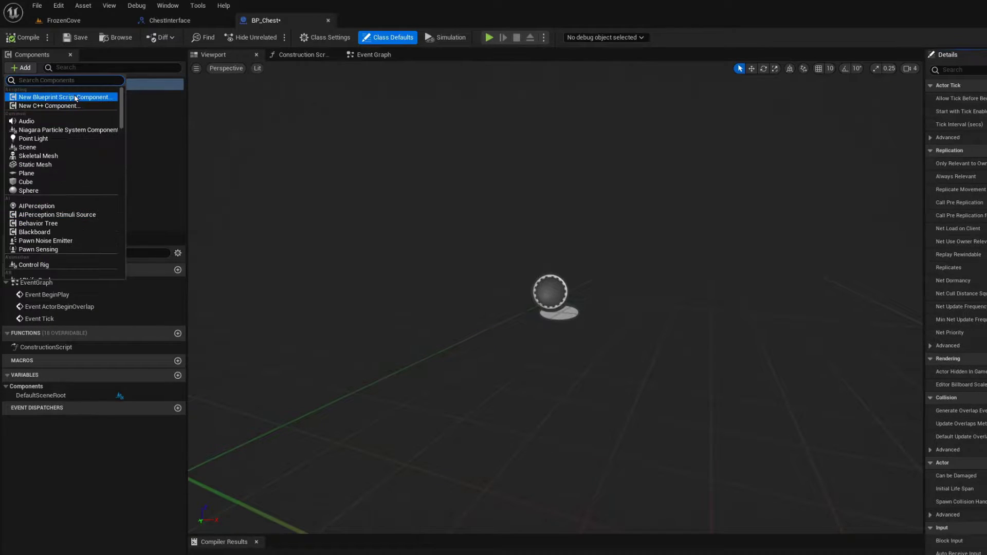
{"action": "left_click", "coordinate": [47, 156]}
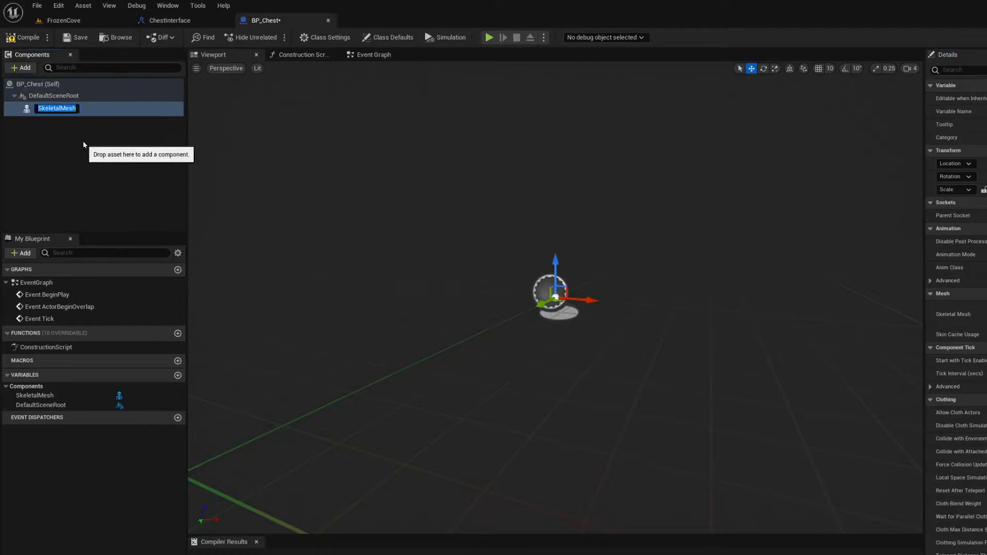
{"action": "left_click", "coordinate": [106, 110]}
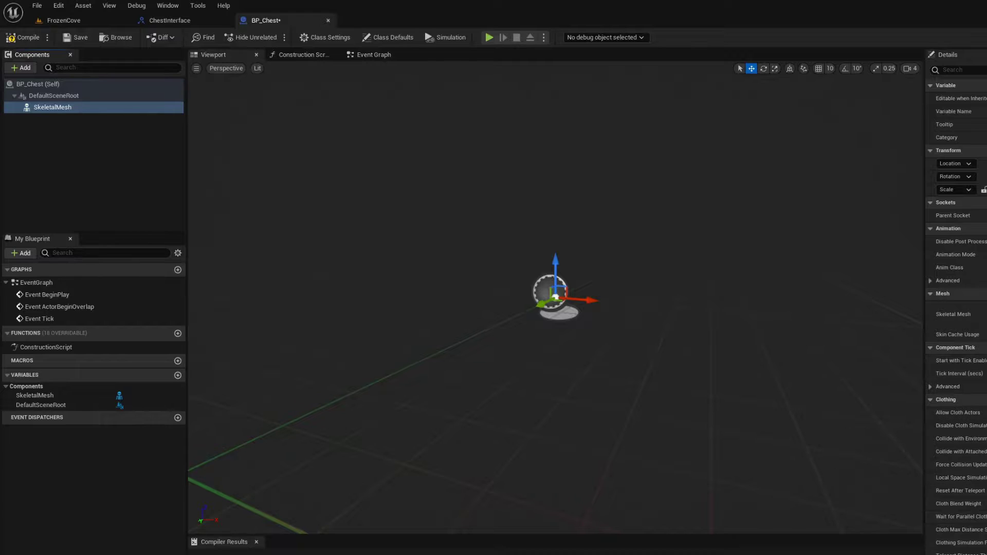
- Assign the treasure chest mesh, scale it up uniformly, then compile and save
{"action": "left_click", "coordinate": [962, 314]}
{"action": "left_click", "coordinate": [692, 315]}
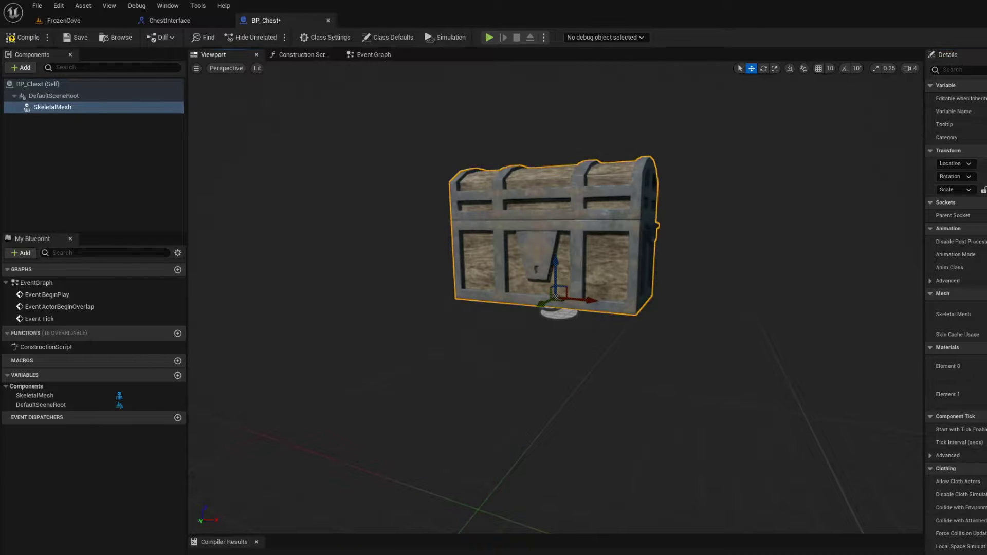
{"action": "scroll", "coordinate": [519, 380], "scroll_direction": "up", "scroll_amount": 8}
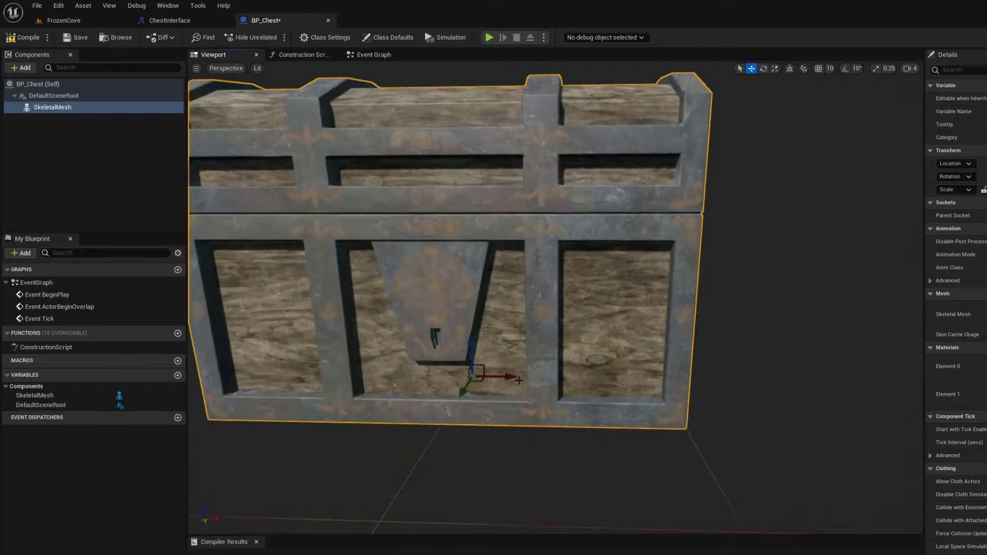
{"action": "key", "text": "space"}
{"action": "key", "text": "space"}
{"action": "mouse_move", "coordinate": [471, 377]}
{"action": "left_mouse_down"}
{"action": "mouse_move", "coordinate": [483, 365]}
{"action": "mouse_move", "coordinate": [290, 32]}
{"action": "left_mouse_up"}
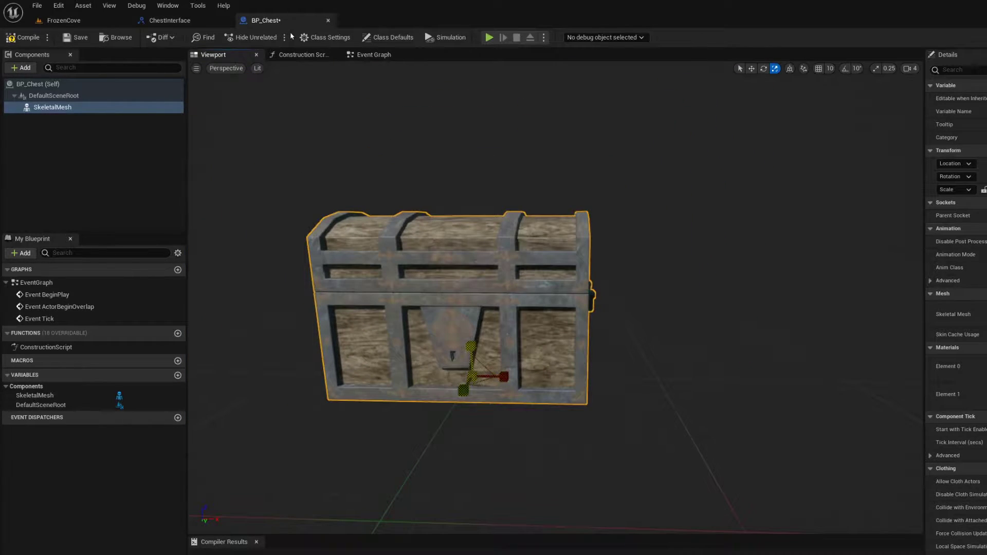
{"action": "left_click", "coordinate": [24, 38]}
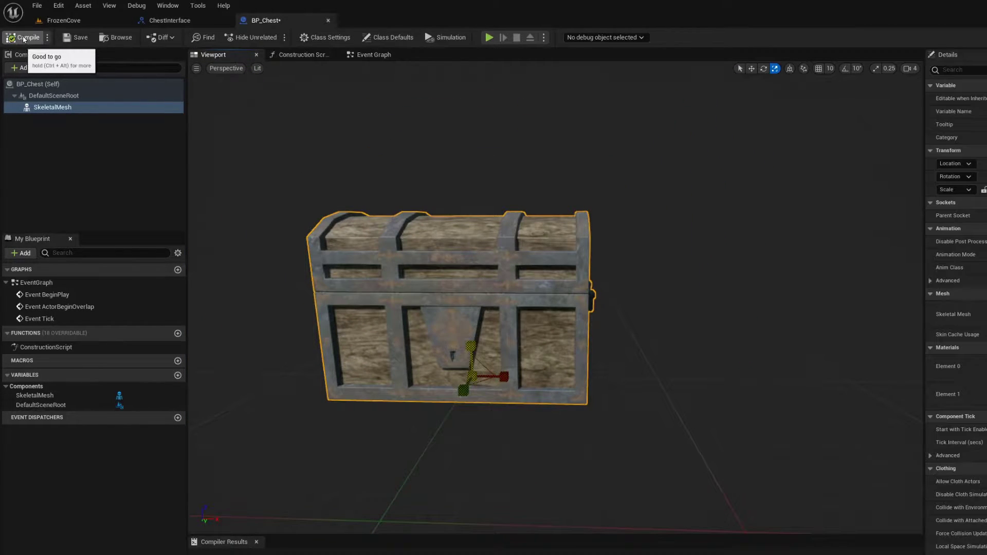
{"action": "left_click", "coordinate": [75, 37]}
- Save BP_Chest after visiting Class Settings and add a Box Collision component named Box
{"action": "left_click", "coordinate": [320, 41]}
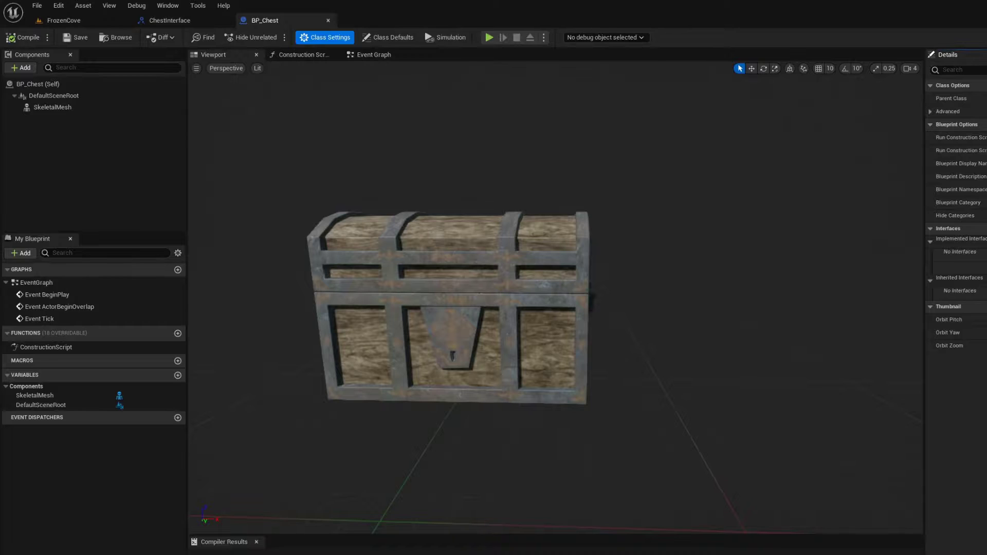
{"action": "left_click", "coordinate": [74, 37]}
{"action": "left_click", "coordinate": [21, 67]}
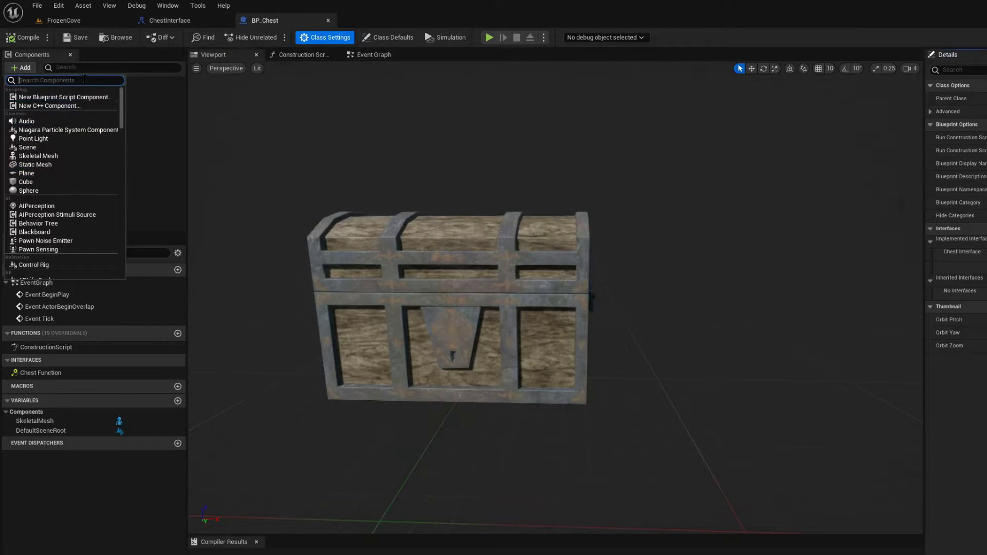
{"action": "type", "text": "b"}
{"action": "type", "text": "ox"}
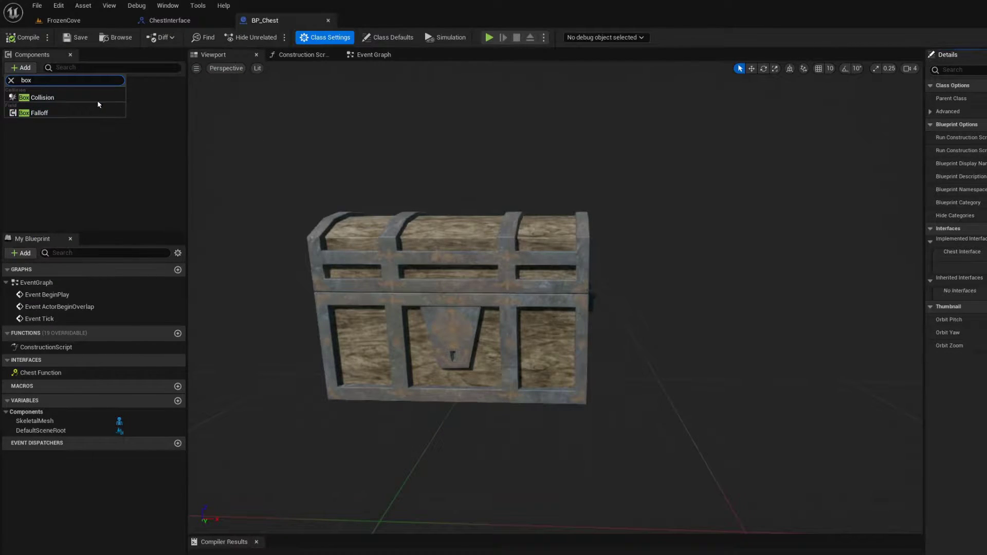
{"action": "left_click", "coordinate": [97, 99]}
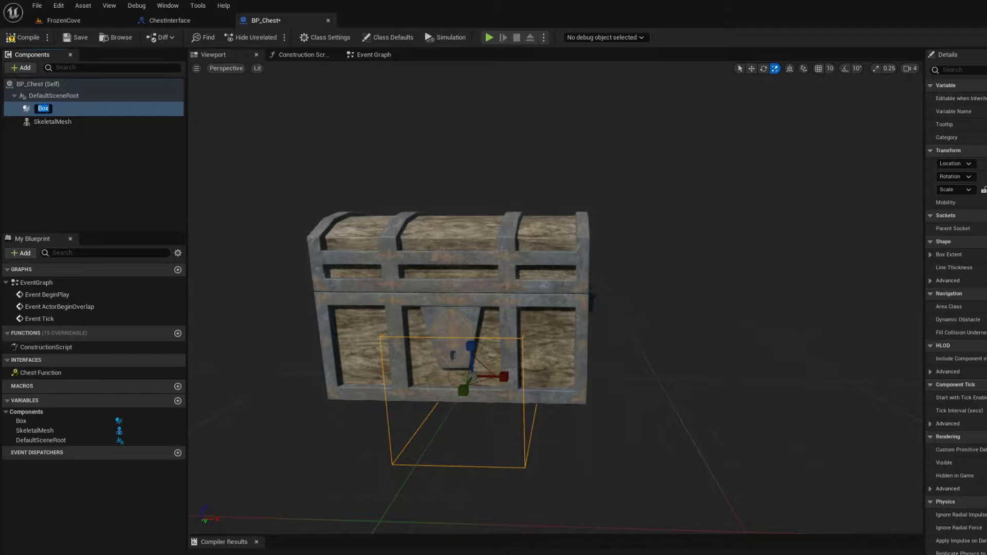
{"action": "key", "text": "Return"}
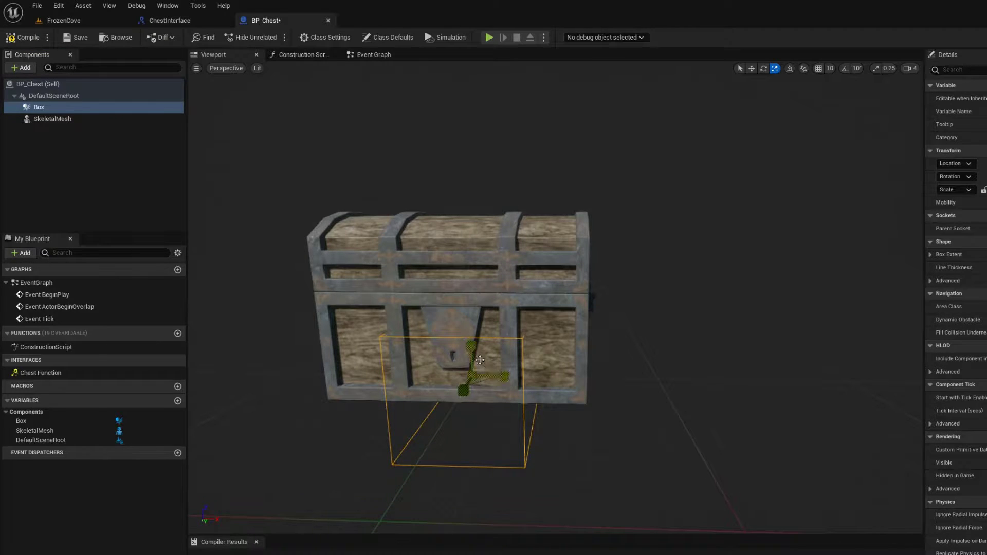
- Enlarge and position the Box collision to enclose the chest, then save
{"action": "mouse_move", "coordinate": [472, 374]}
{"action": "left_mouse_down"}
{"action": "mouse_move", "coordinate": [492, 305]}
{"action": "mouse_move", "coordinate": [545, 313]}
{"action": "mouse_move", "coordinate": [329, 374]}
{"action": "mouse_move", "coordinate": [391, 329]}
{"action": "left_mouse_up"}
{"action": "key", "text": "w"}
{"action": "key", "text": "e"}
{"action": "key", "text": "r"}
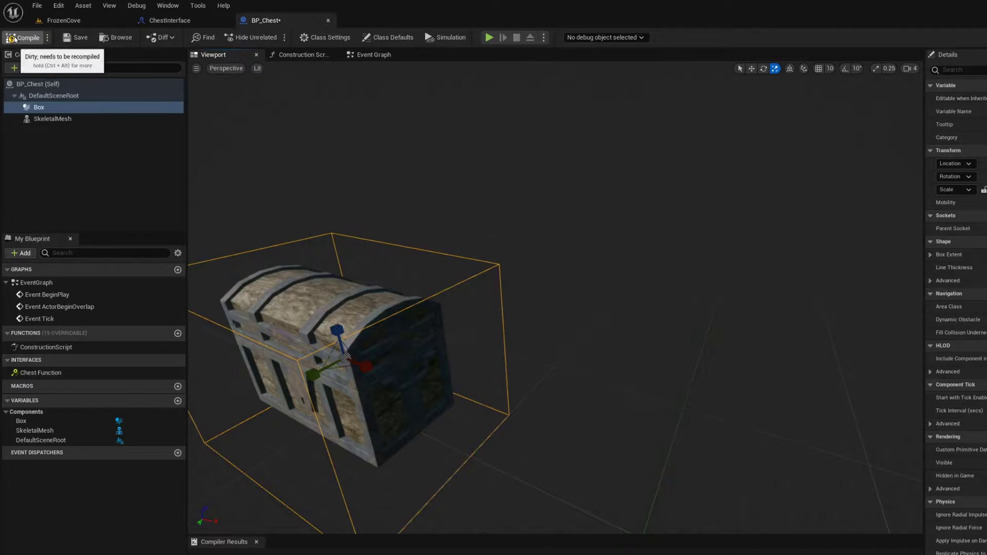
{"action": "left_click", "coordinate": [76, 38]}
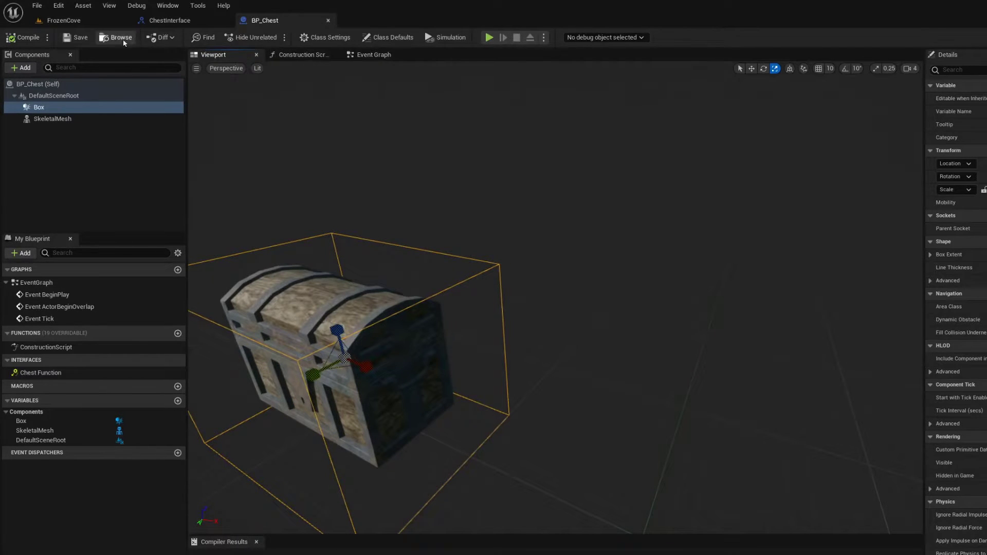
- Add an Event Chest Function node to BP_Chest's Event Graph
{"action": "left_click", "coordinate": [371, 54]}
{"action": "scroll", "coordinate": [674, 311], "scroll_direction": "down", "scroll_amount": 2}
{"action": "right_click_drag", "start_coordinate": [674, 311], "coordinate": [600, 203]}
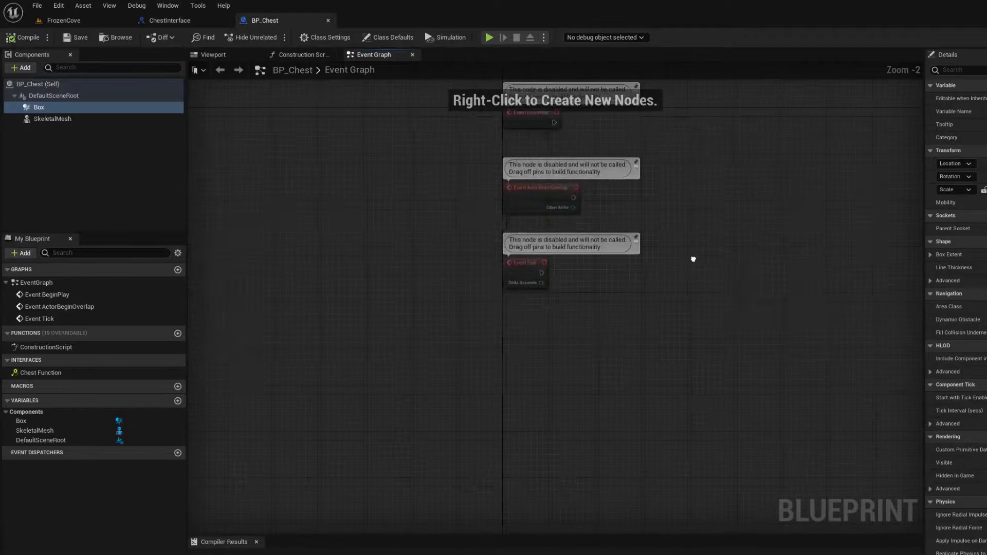
{"action": "right_click", "coordinate": [62, 372]}
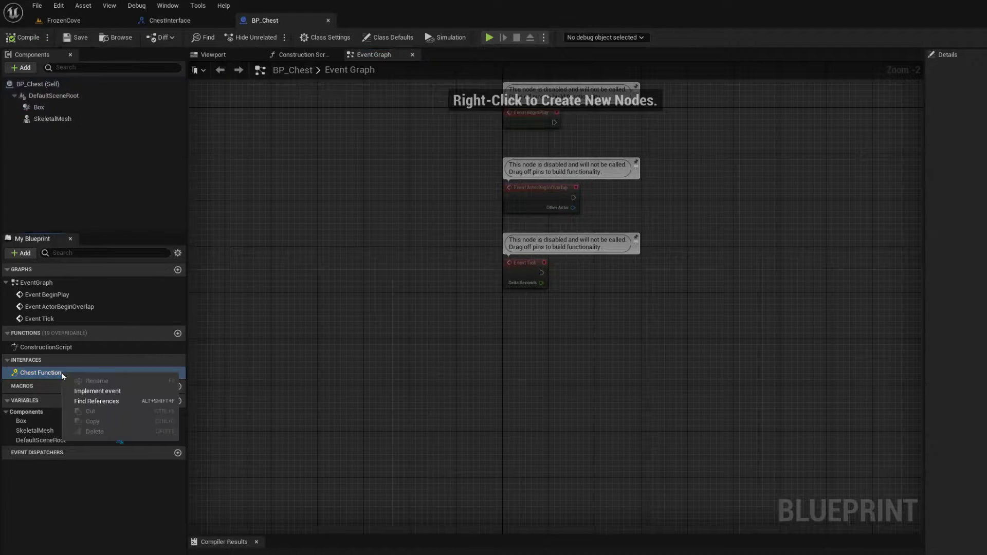
{"action": "left_click", "coordinate": [133, 396]}
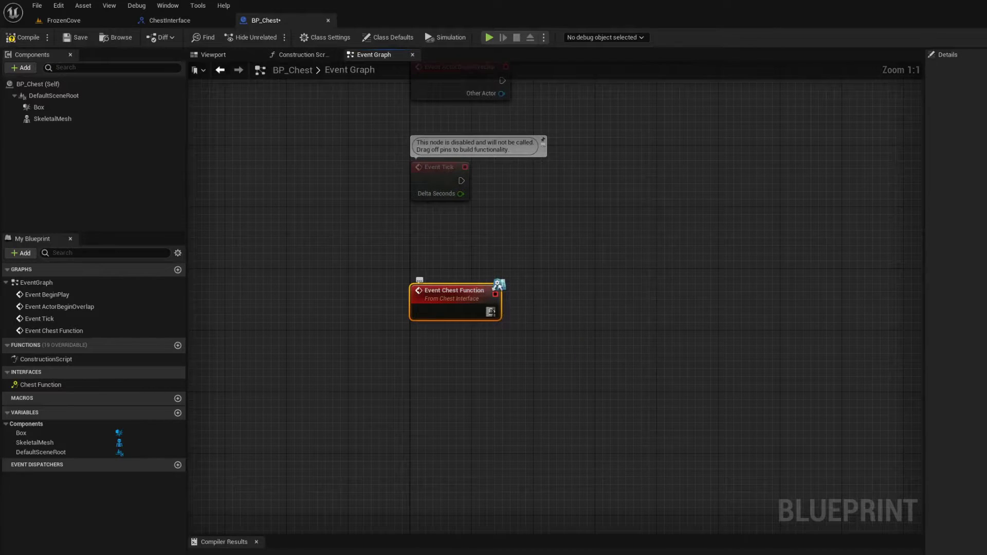
- Wire a Print String node after the event with In String set to OpenChest
{"action": "left_click_drag", "start_coordinate": [491, 312], "coordinate": [587, 311]}
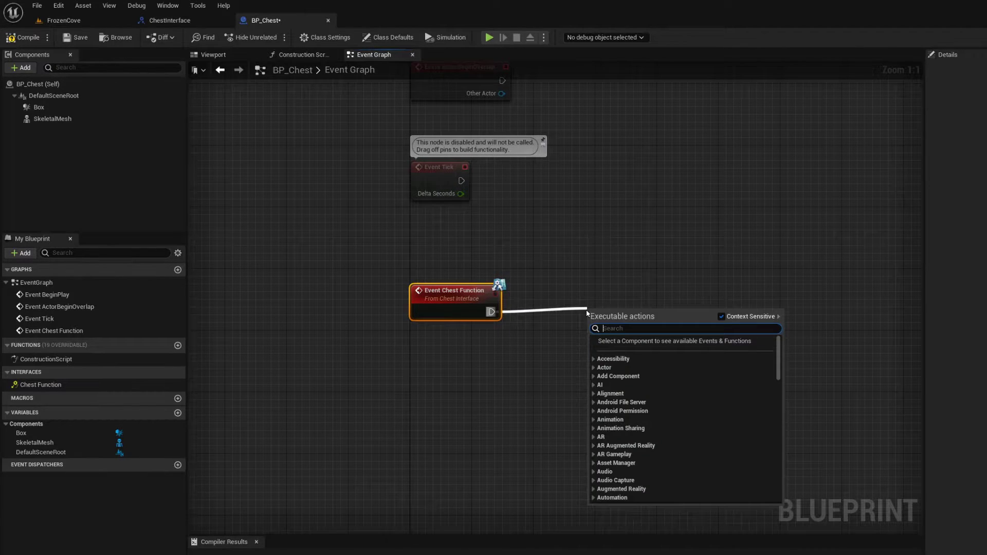
{"action": "type", "text": "pri"}
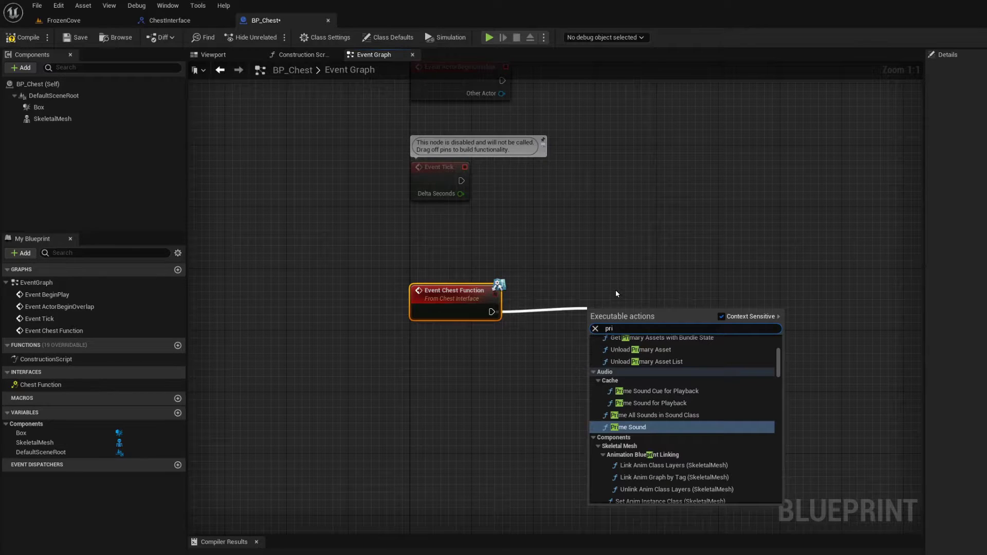
{"action": "type", "text": "n"}
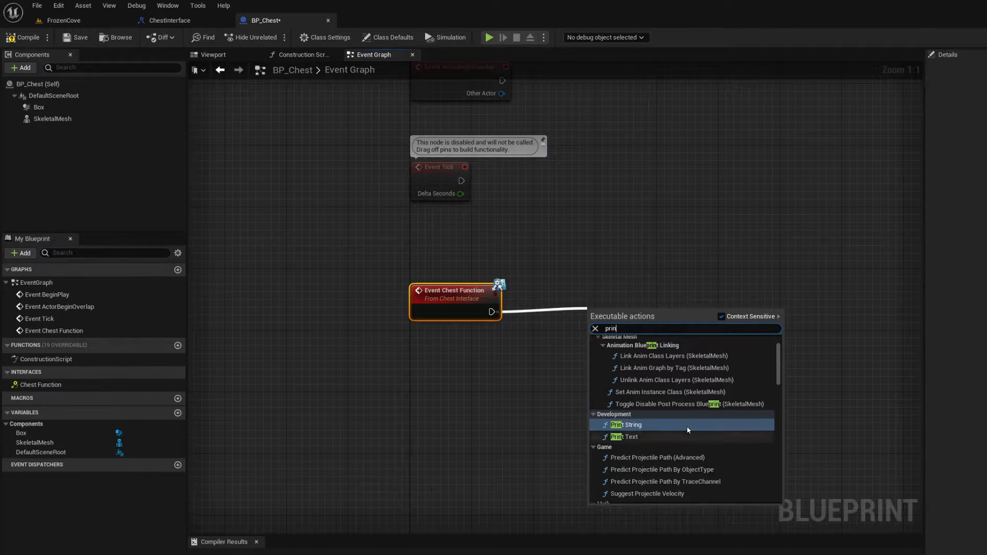
{"action": "left_click", "coordinate": [687, 426]}
{"action": "left_click_drag", "start_coordinate": [637, 318], "coordinate": [636, 304]}
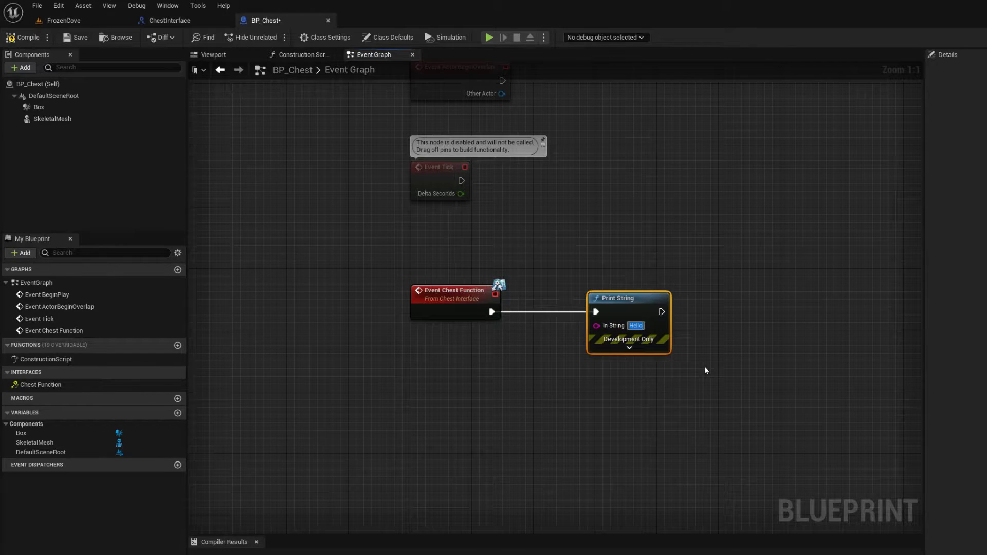
{"action": "type", "text": "Ope"}
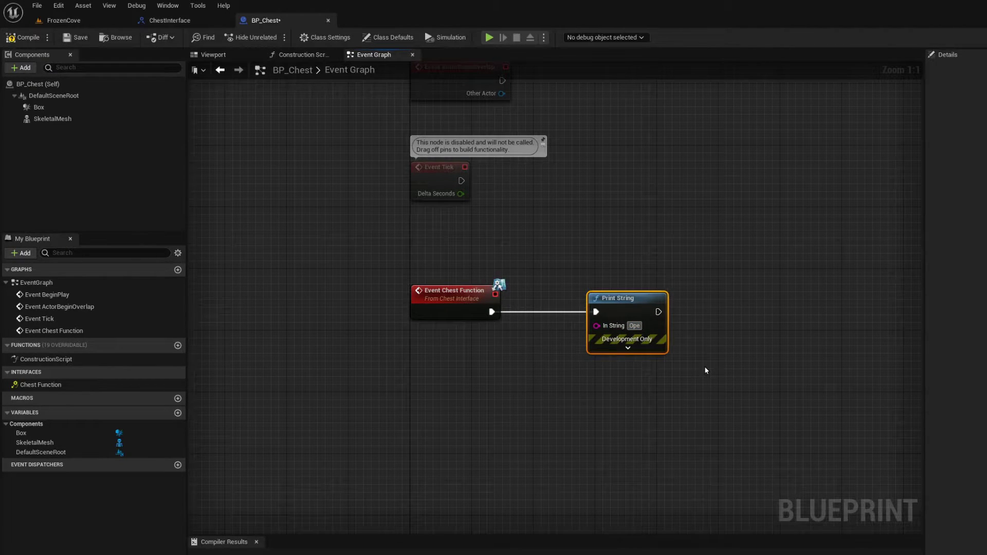
{"action": "type", "text": "n"}
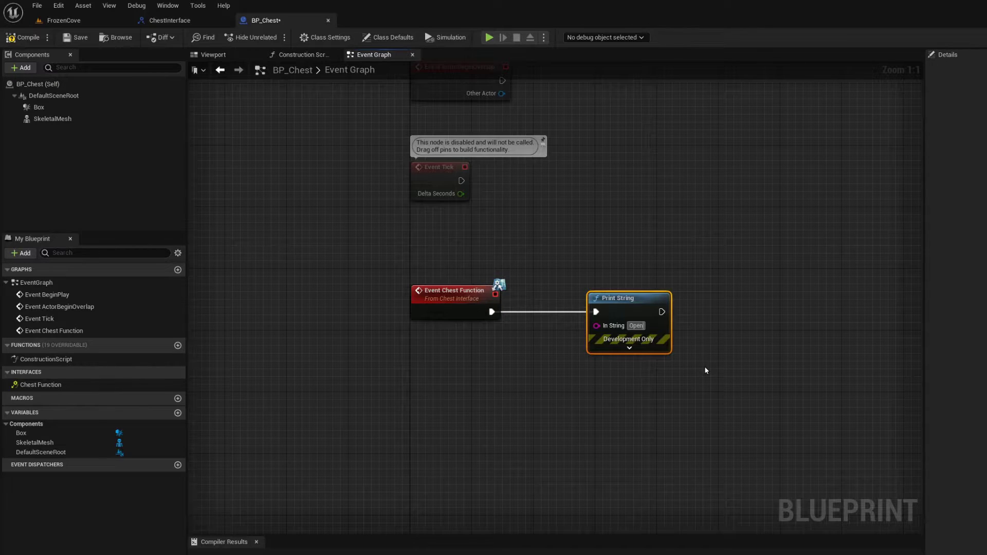
{"action": "type", "text": "CHE"}
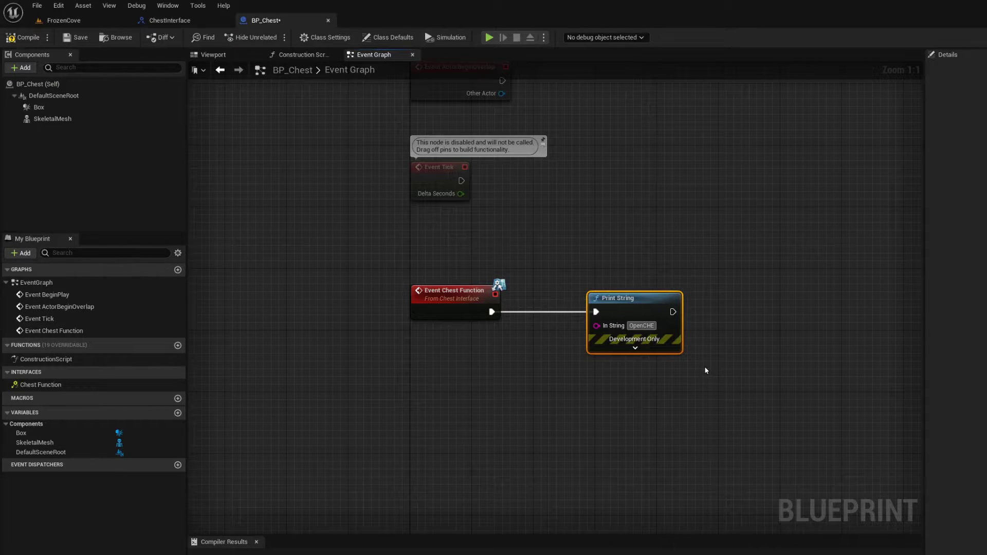
{"action": "type", "text": "S"}
{"action": "key", "text": "BackSpace"}
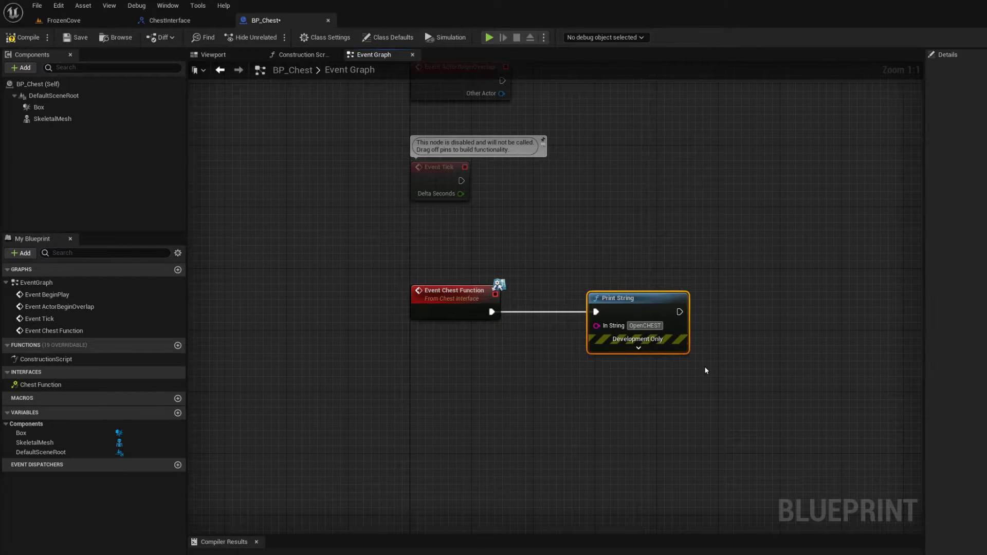
{"action": "key", "text": "BackSpace"}
{"action": "key", "text": "BackSpace"}
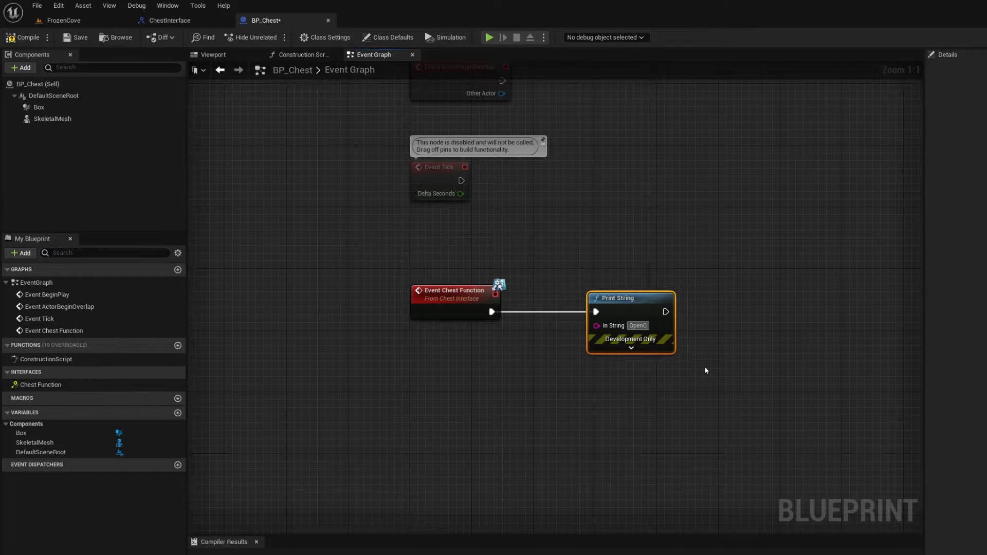
{"action": "type", "text": "hest"}
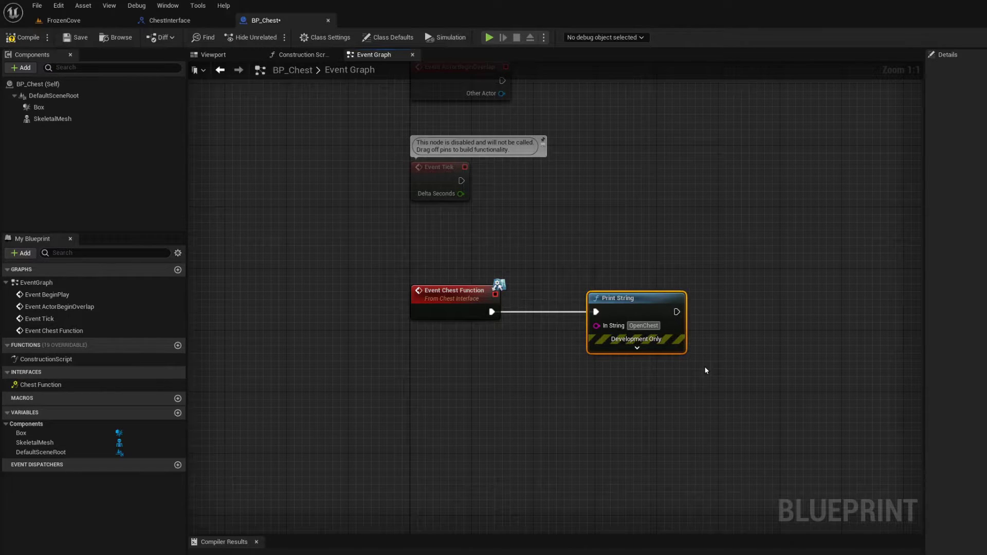
{"action": "left_click", "coordinate": [704, 366]}
{"action": "right_click_drag", "start_coordinate": [721, 364], "coordinate": [635, 357]}
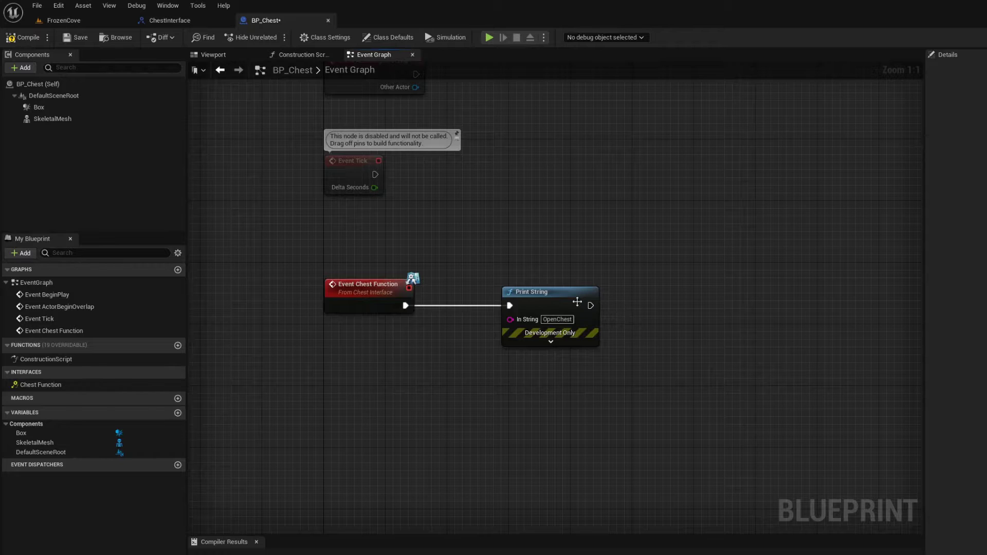
- Rename BP_Chest's SkeletalMesh component to Chest
{"action": "left_click_drag", "start_coordinate": [590, 305], "coordinate": [682, 307]}
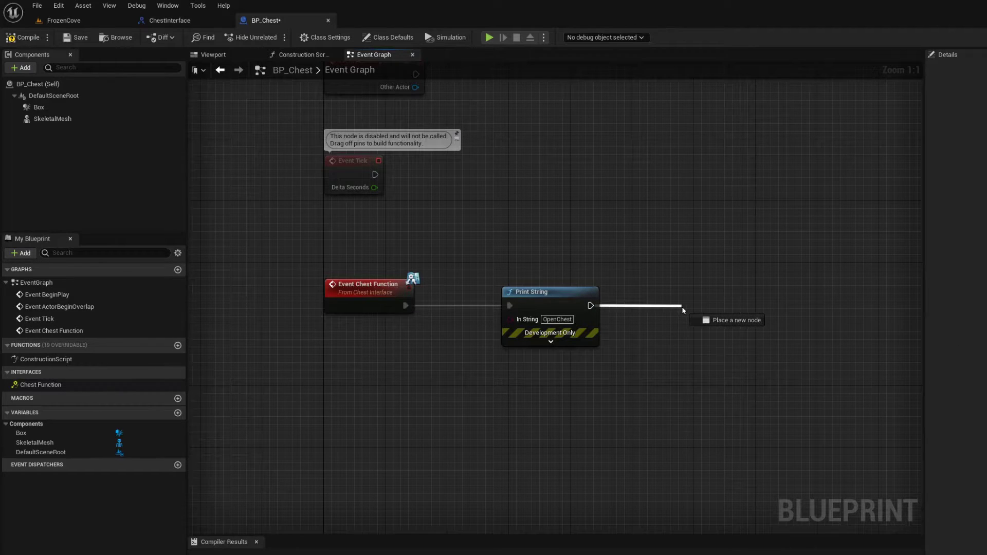
{"action": "type", "text": "play"}
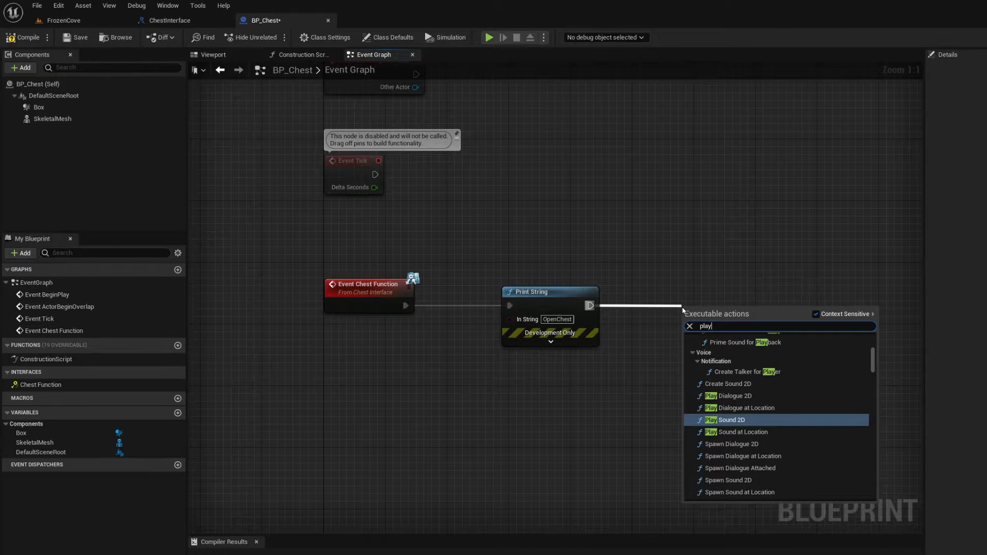
{"action": "left_click", "coordinate": [73, 119]}
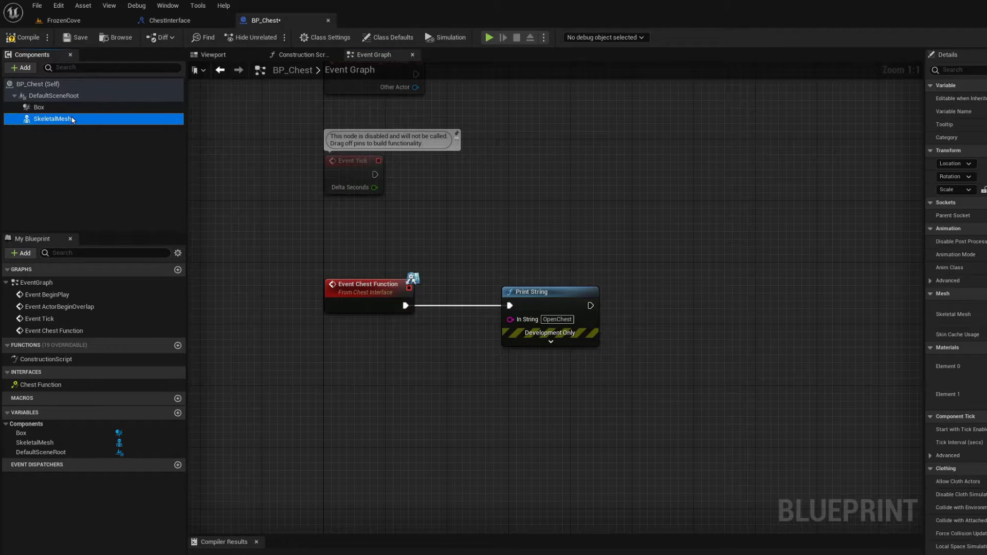
{"action": "left_click", "coordinate": [72, 119]}
{"action": "type", "text": "C"}
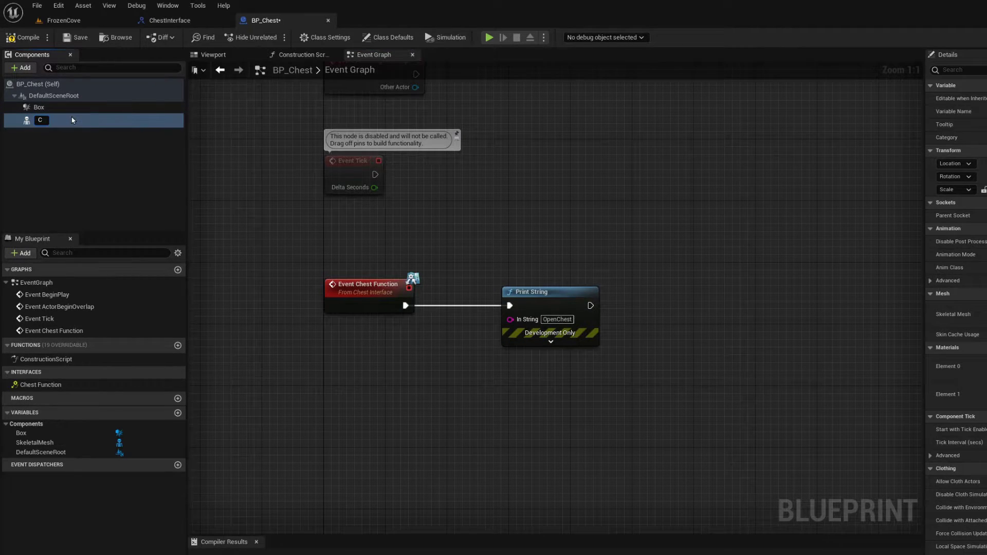
{"action": "type", "text": "hest"}
{"action": "left_click", "coordinate": [366, 207]}
- After Print String, add Play Animation on Chest playing Chest_Anim_Armature_A_Open, then save
{"action": "left_click_drag", "start_coordinate": [590, 305], "coordinate": [699, 309]}
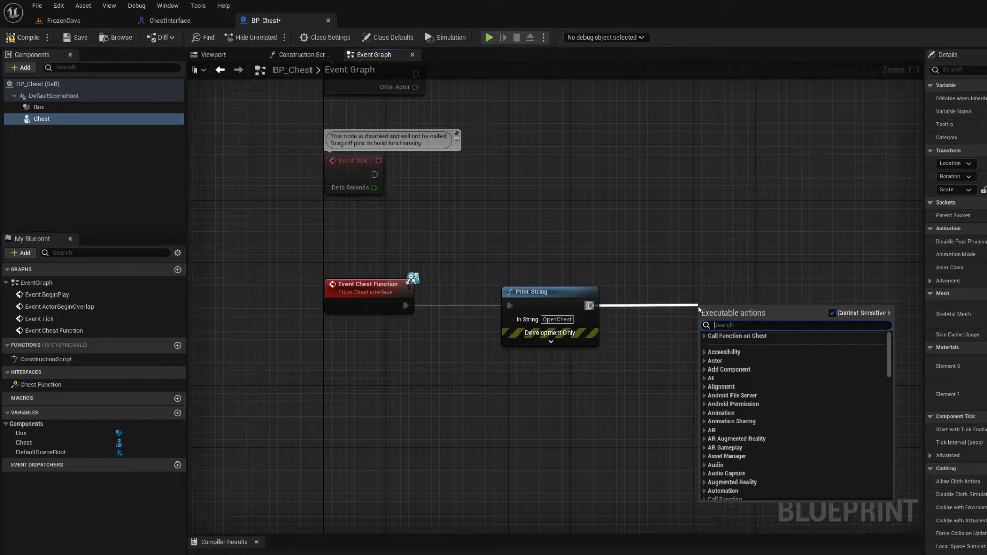
{"action": "type", "text": "play"}
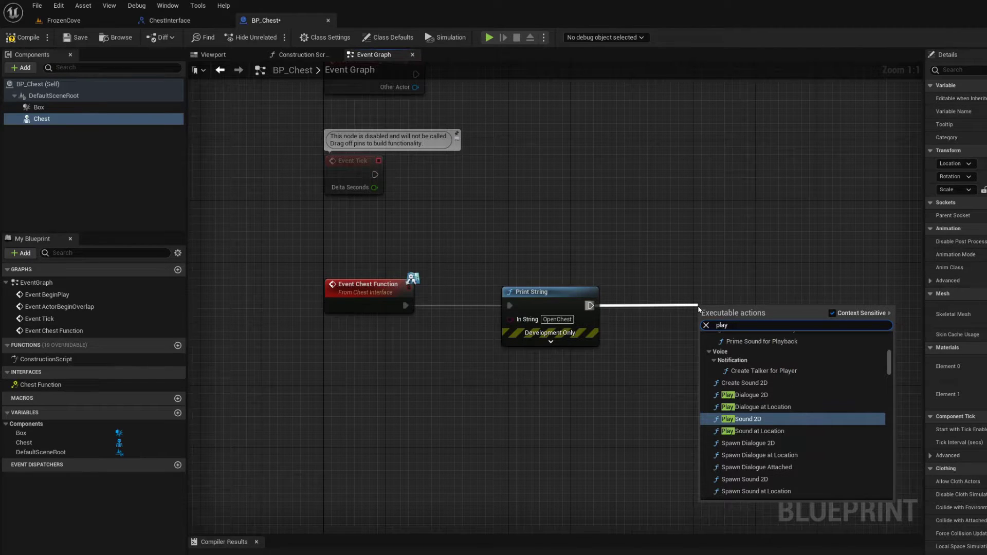
{"action": "type", "text": " anim"}
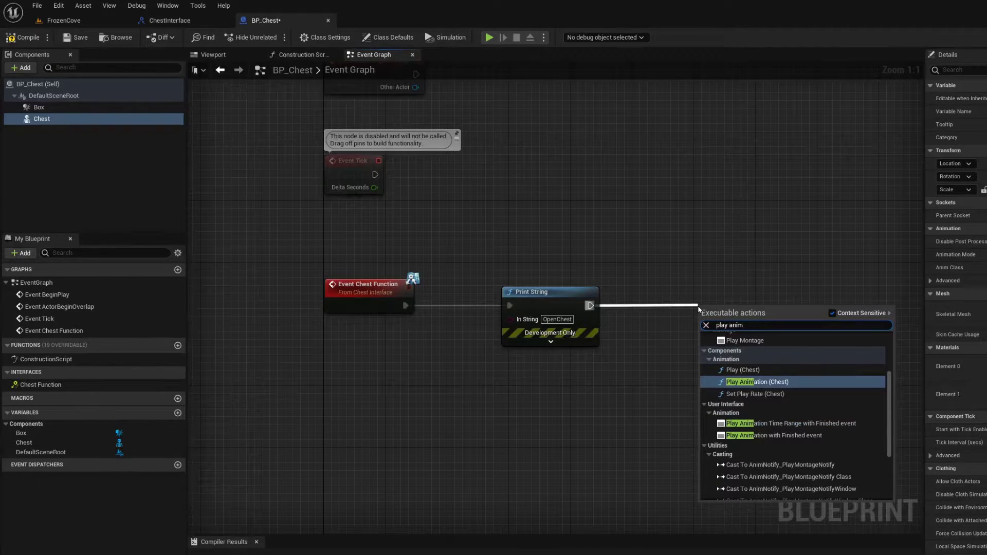
{"action": "left_click", "coordinate": [868, 381]}
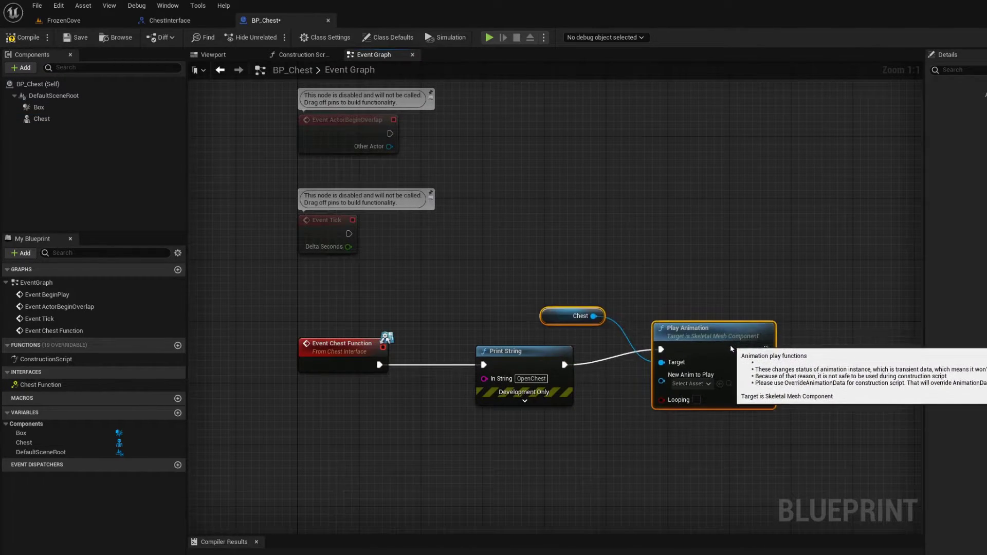
{"action": "left_click_drag", "start_coordinate": [730, 345], "coordinate": [715, 367]}
{"action": "left_click", "coordinate": [672, 400]}
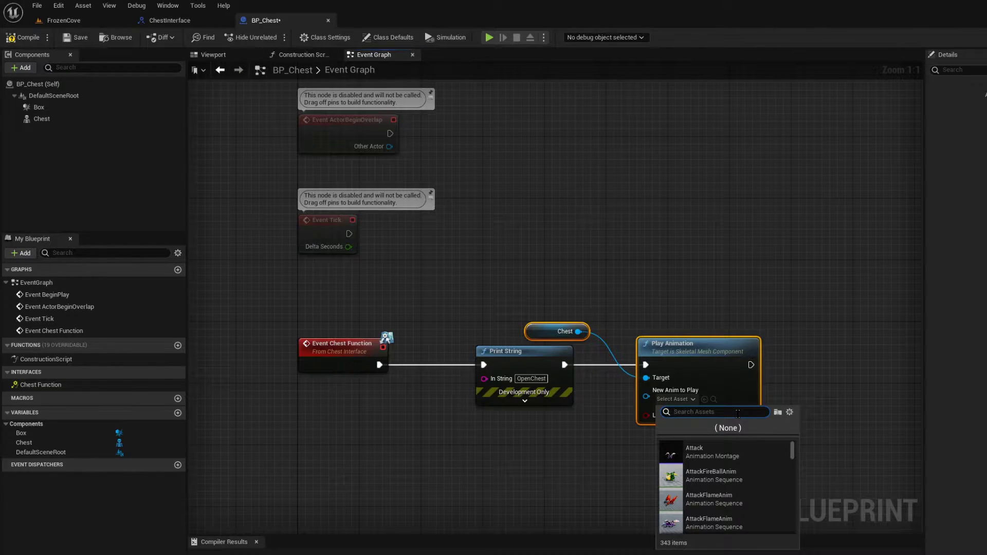
{"action": "type", "text": "o"}
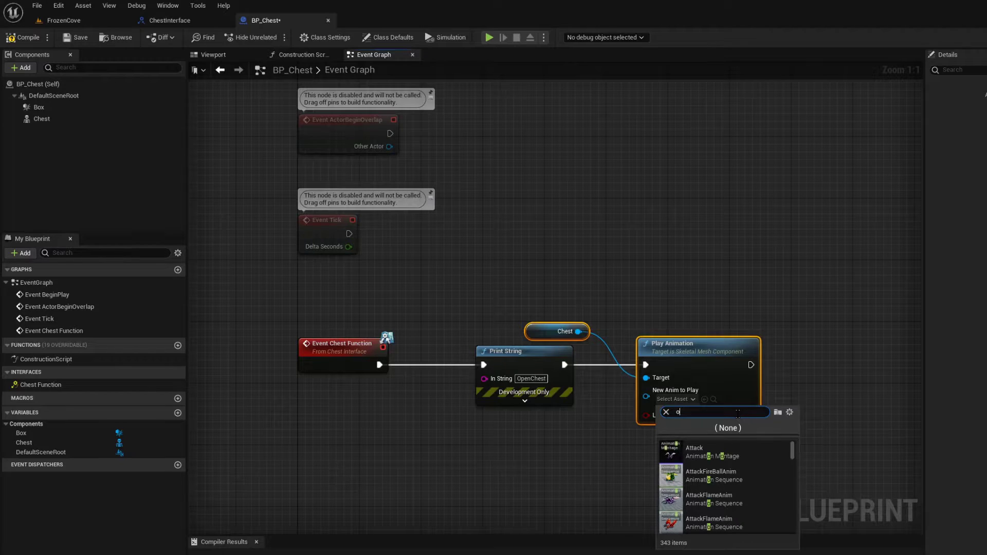
{"action": "type", "text": "pe"}
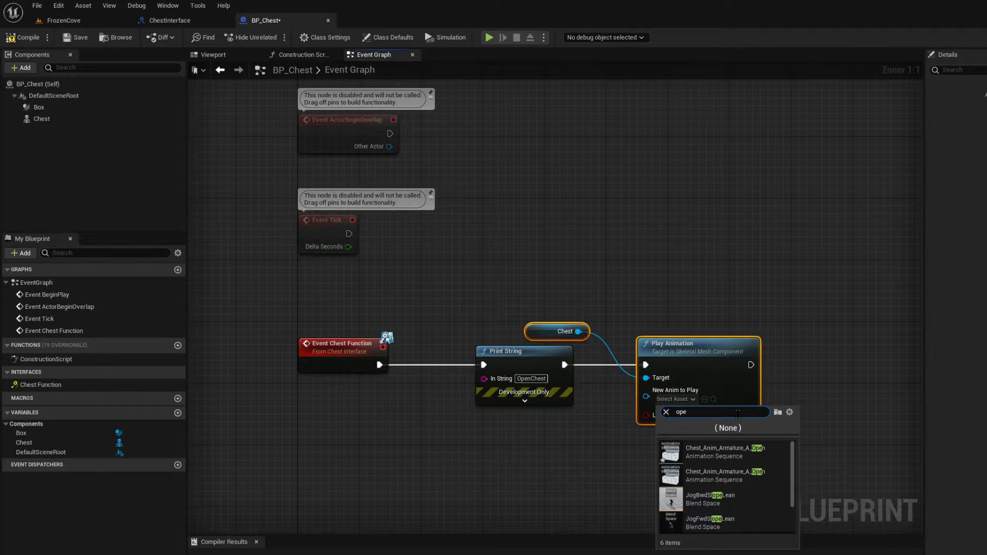
{"action": "type", "text": "n"}
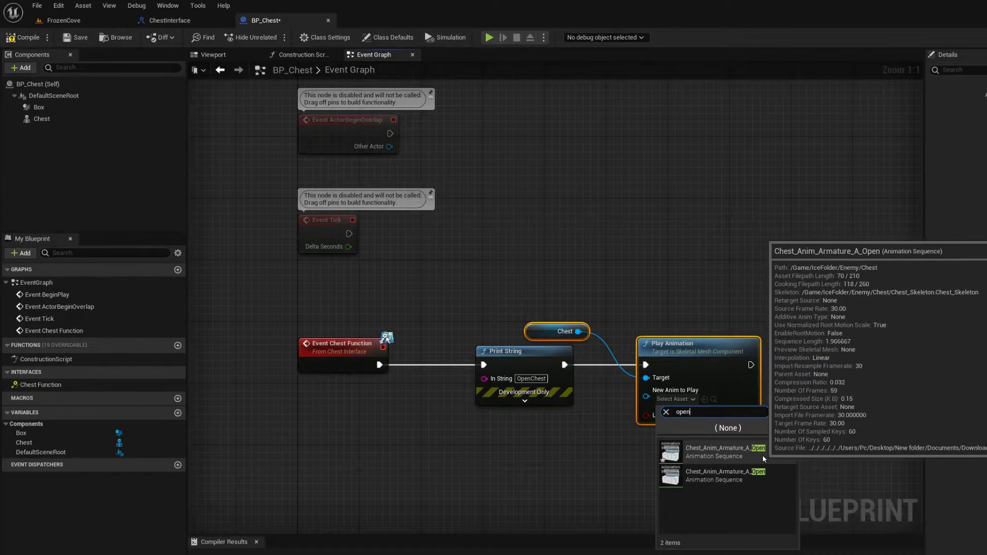
{"action": "left_click", "coordinate": [763, 455]}
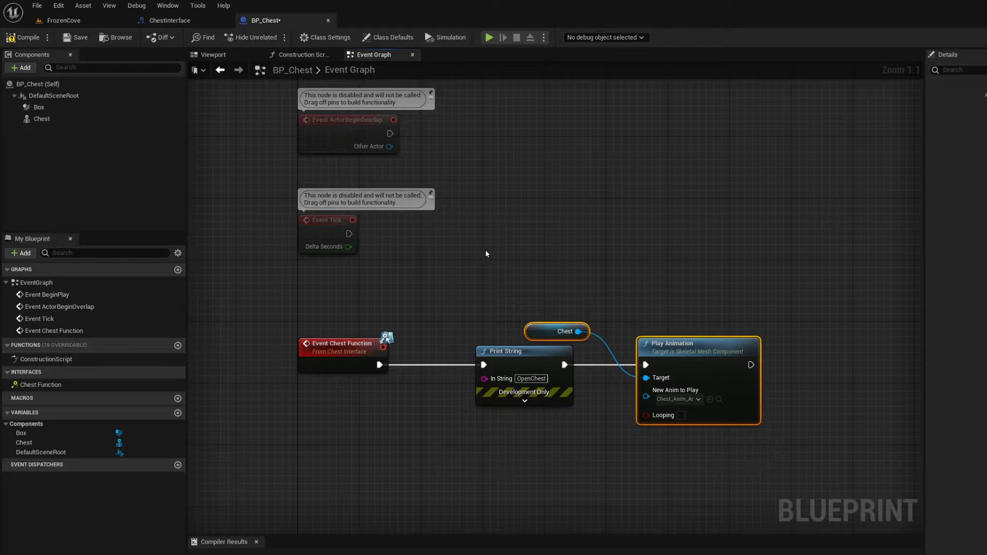
{"action": "left_click", "coordinate": [78, 39]}
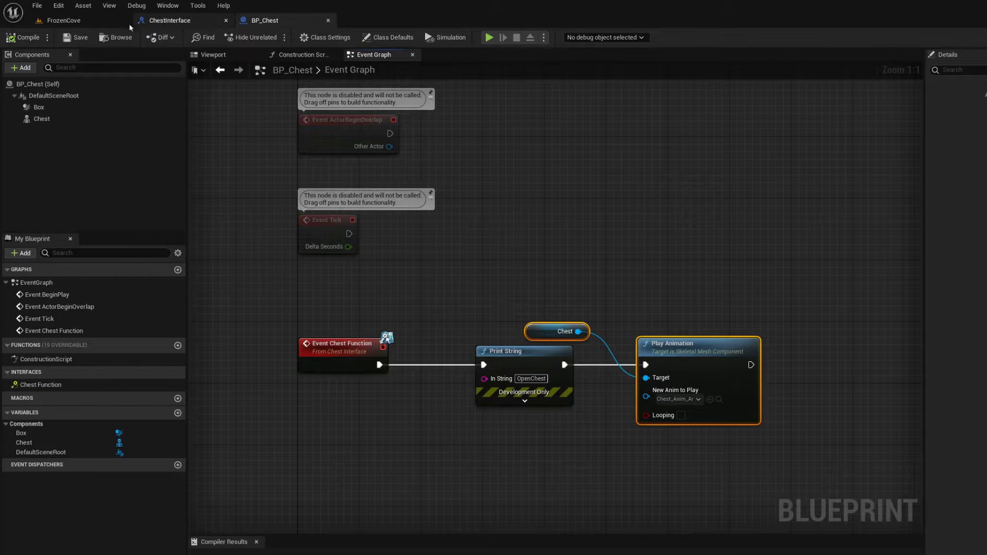
- From the FrozenCove level's Content Drawer, open the SunWukongPlayerCharacter blueprint
{"action": "left_click", "coordinate": [64, 20]}
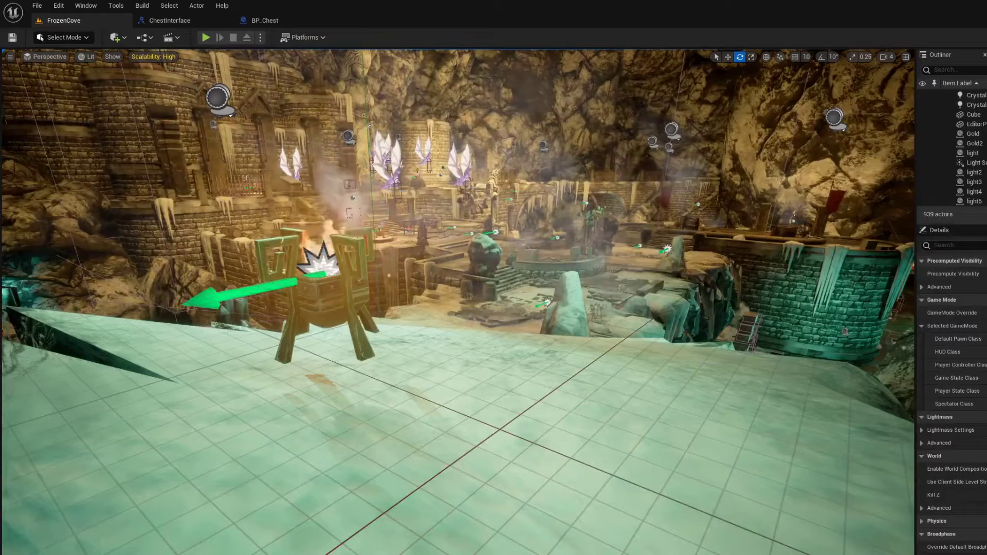
{"action": "key", "text": "ctrl+space"}
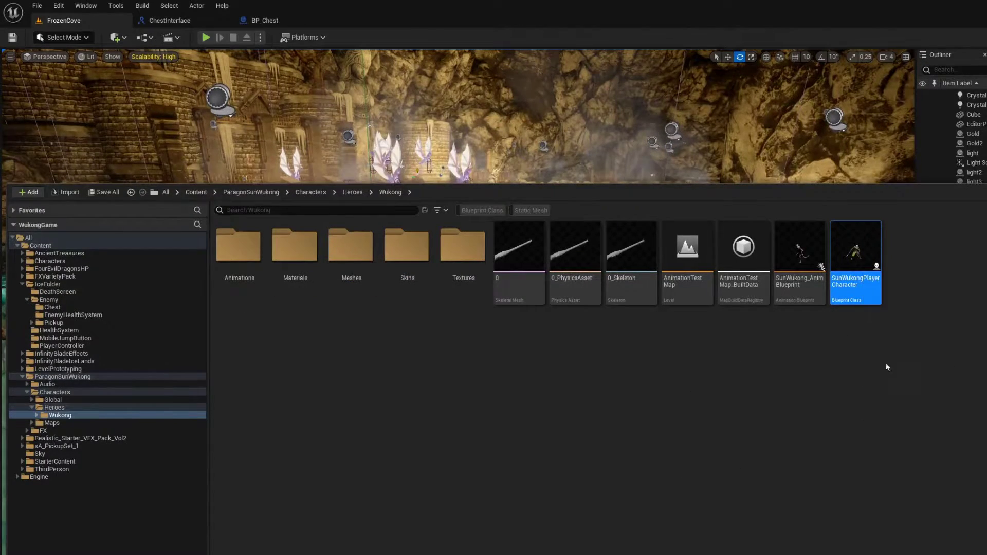
{"action": "key", "text": "Return"}
{"action": "scroll", "coordinate": [865, 424], "scroll_direction": "down", "scroll_amount": 4}
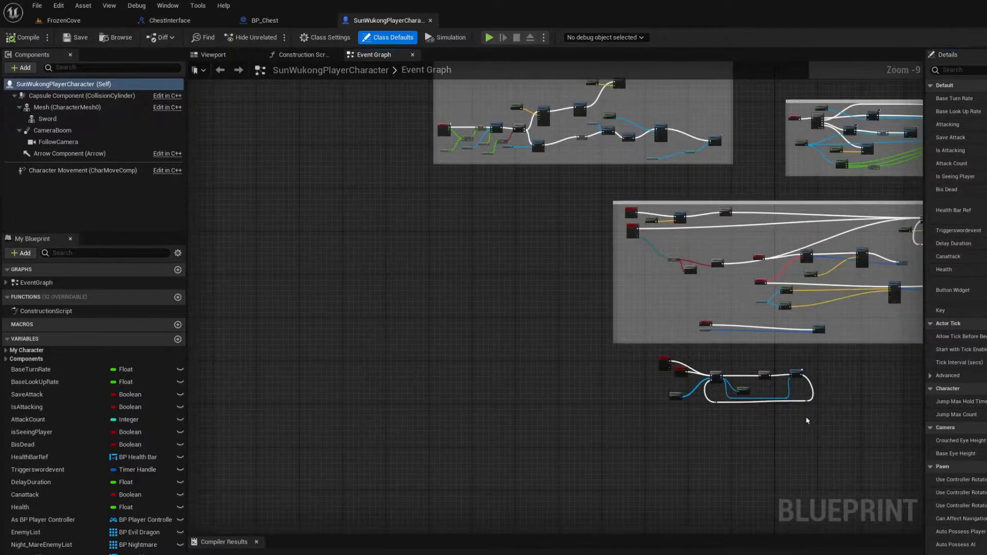
- Delete the standalone group of nodes at the bottom of the Event Graph
{"action": "mouse_move", "coordinate": [805, 415]}
{"action": "left_mouse_down"}
{"action": "mouse_move", "coordinate": [634, 375]}
{"action": "mouse_move", "coordinate": [634, 359]}
{"action": "left_mouse_up"}
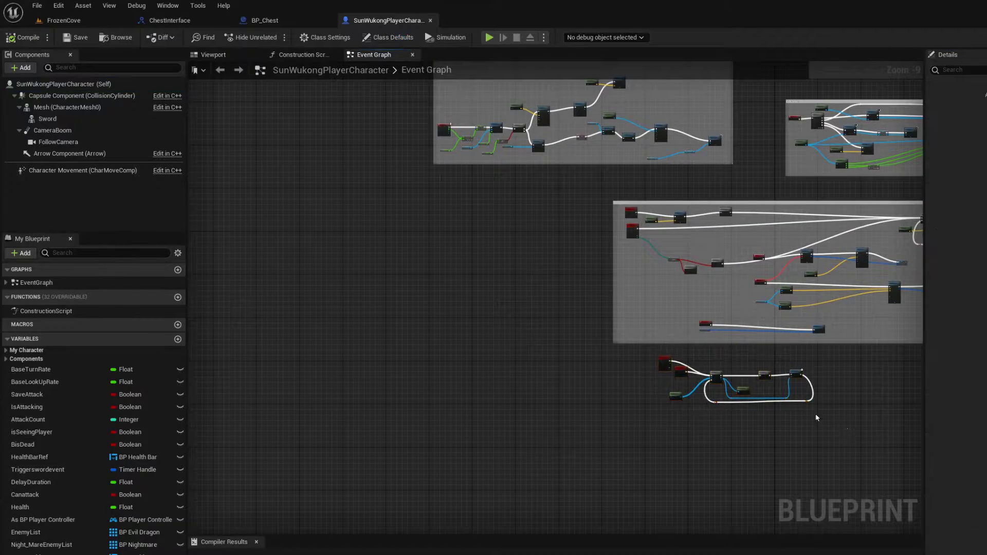
{"action": "left_click_drag", "start_coordinate": [848, 428], "coordinate": [646, 360]}
{"action": "key", "text": "Delete"}
{"action": "right_click_drag", "start_coordinate": [846, 405], "coordinate": [715, 390]}
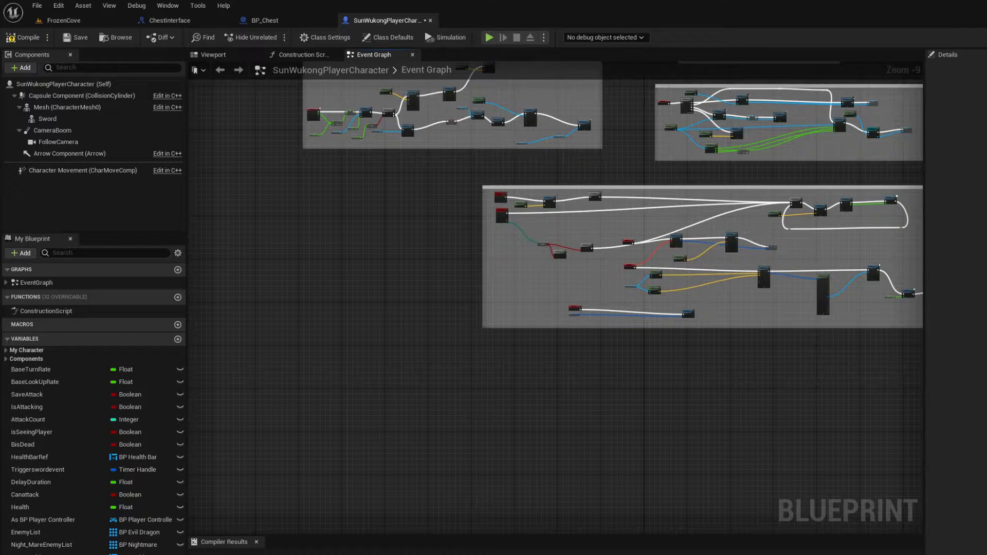
{"action": "scroll", "coordinate": [590, 410], "scroll_direction": "up", "scroll_amount": 1}
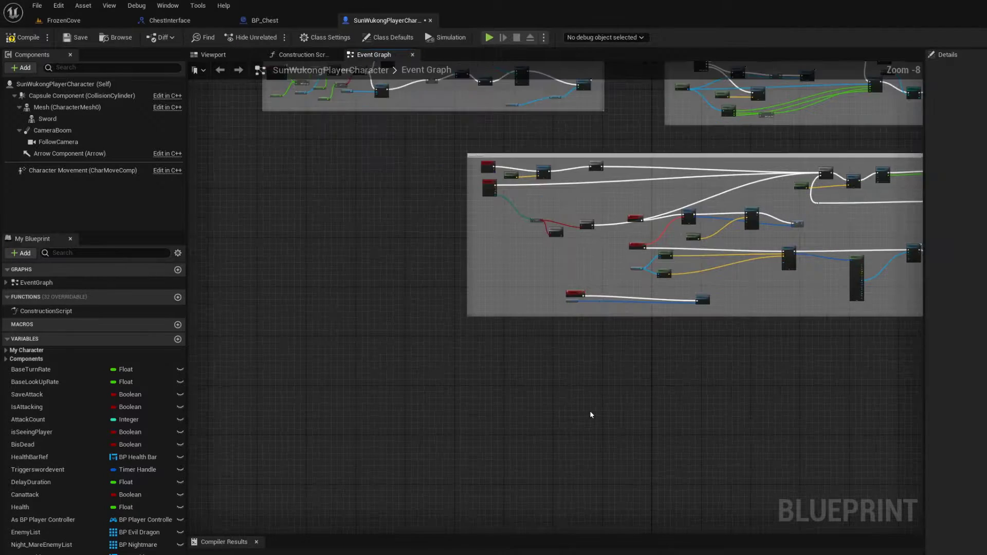
{"action": "scroll", "coordinate": [597, 385], "scroll_direction": "up", "scroll_amount": 3}
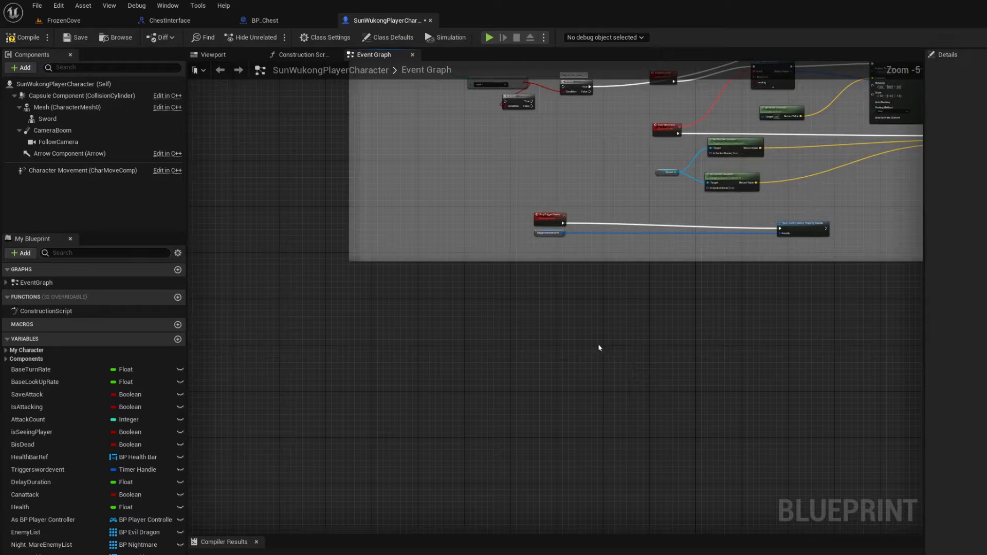
- Add the C keyboard event node to the Event Graph via a 'c key' search
{"action": "right_click", "coordinate": [567, 346]}
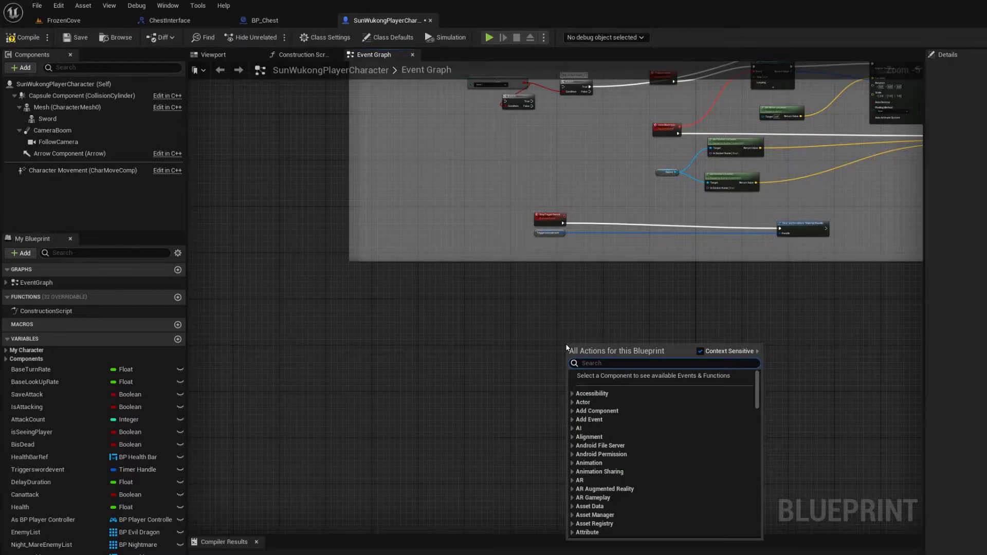
{"action": "type", "text": "c"}
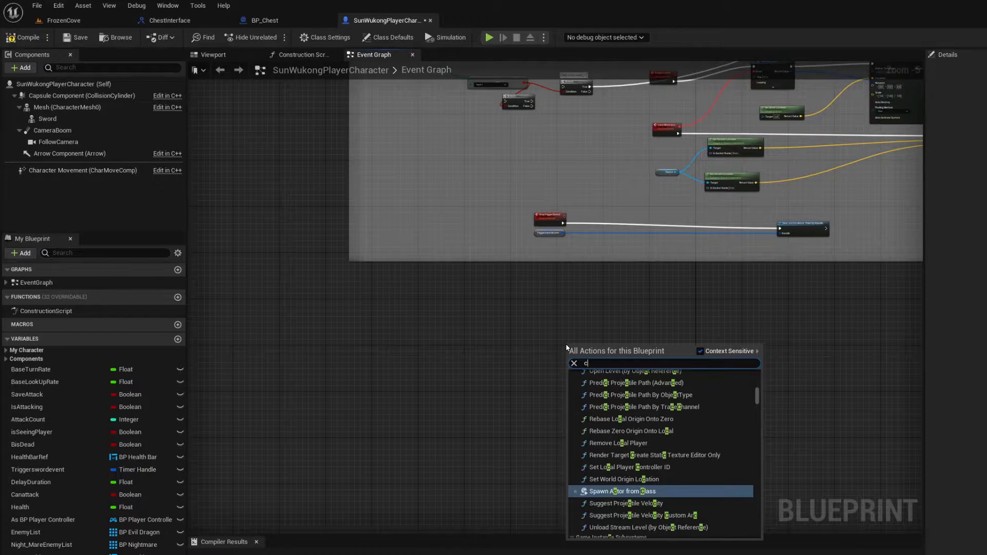
{"action": "type", "text": "key"}
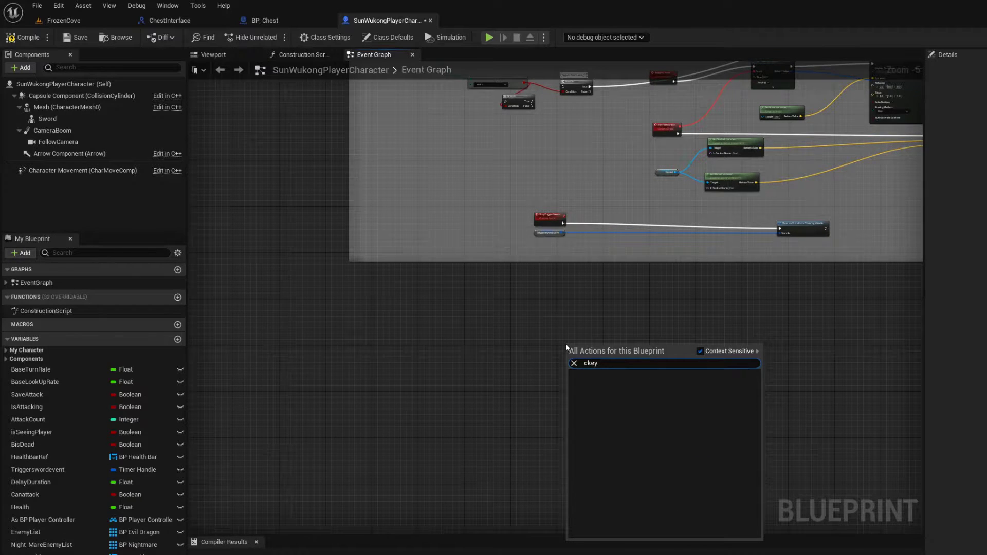
{"action": "key", "text": "Left"}
{"action": "key", "text": "Left"}
{"action": "key", "text": "Left"}
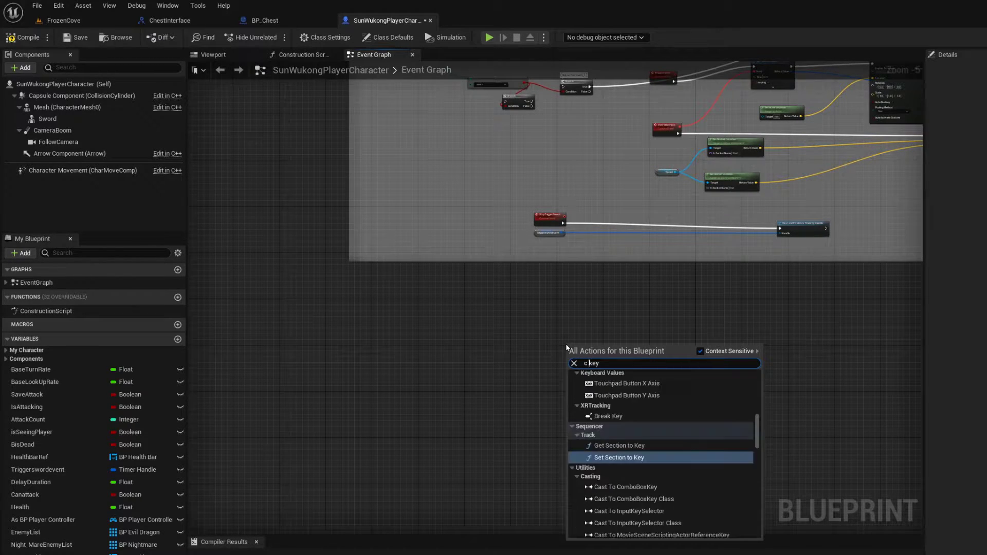
{"action": "scroll", "coordinate": [641, 446], "scroll_direction": "down", "scroll_amount": 2}
{"action": "scroll", "coordinate": [644, 463], "scroll_direction": "down", "scroll_amount": 2}
{"action": "scroll", "coordinate": [648, 483], "scroll_direction": "down", "scroll_amount": 2}
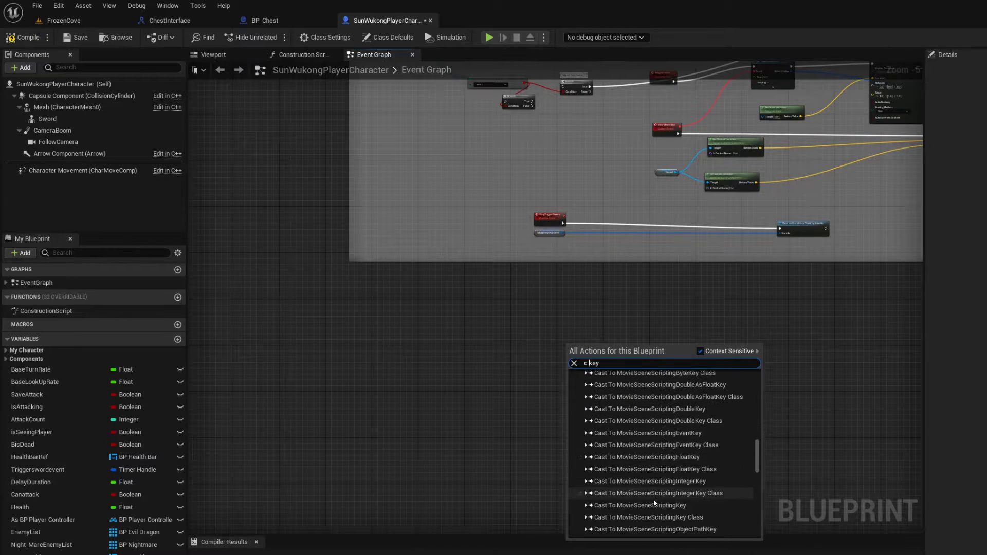
{"action": "scroll", "coordinate": [654, 502], "scroll_direction": "down", "scroll_amount": 2}
{"action": "scroll", "coordinate": [655, 502], "scroll_direction": "down", "scroll_amount": 2}
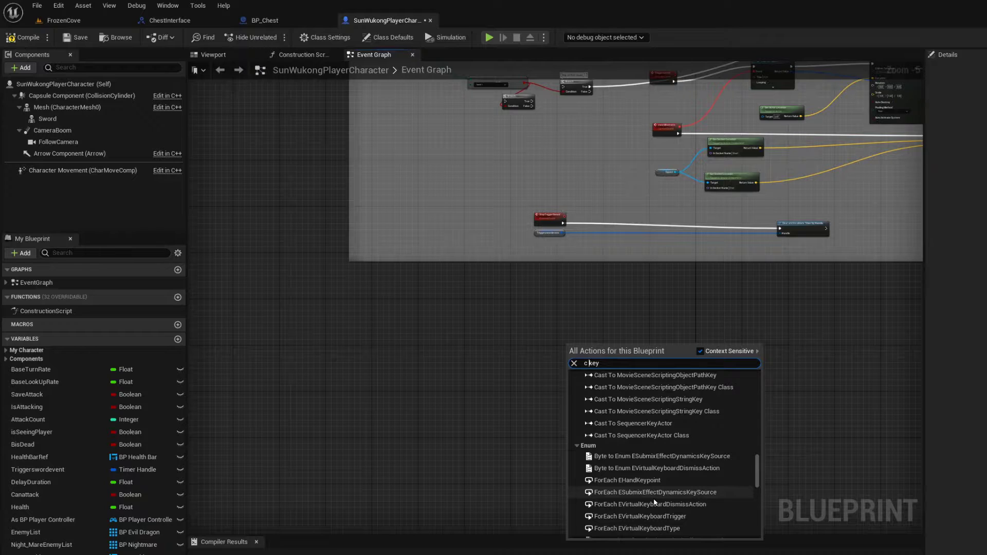
{"action": "scroll", "coordinate": [654, 500], "scroll_direction": "down", "scroll_amount": 3}
{"action": "scroll", "coordinate": [654, 500], "scroll_direction": "down", "scroll_amount": 3}
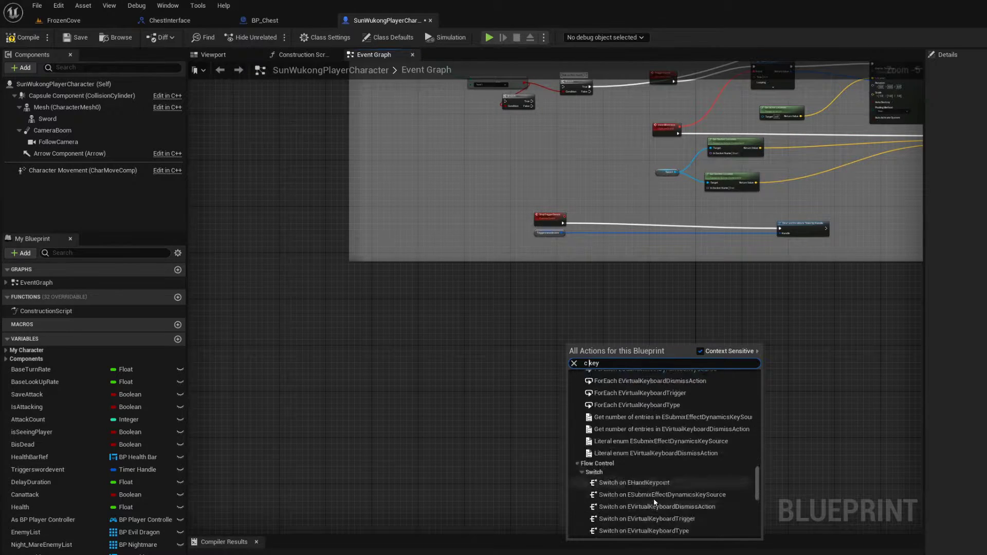
{"action": "scroll", "coordinate": [654, 500], "scroll_direction": "down", "scroll_amount": 3}
{"action": "scroll", "coordinate": [654, 500], "scroll_direction": "down", "scroll_amount": 3}
{"action": "scroll", "coordinate": [654, 502], "scroll_direction": "down", "scroll_amount": 1}
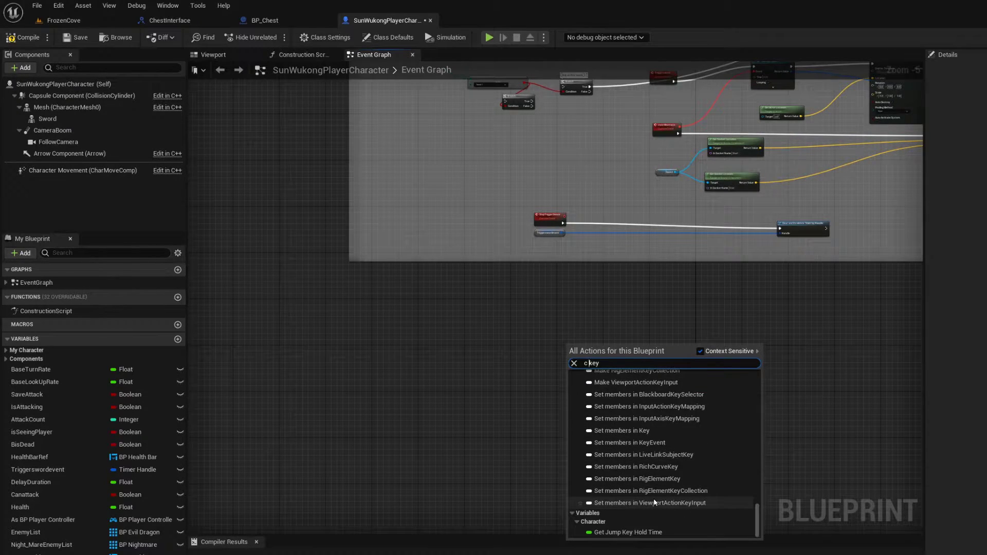
{"action": "scroll", "coordinate": [653, 500], "scroll_direction": "up", "scroll_amount": 2}
{"action": "scroll", "coordinate": [653, 498], "scroll_direction": "up", "scroll_amount": 2}
{"action": "scroll", "coordinate": [653, 498], "scroll_direction": "up", "scroll_amount": 1}
{"action": "scroll", "coordinate": [663, 499], "scroll_direction": "up", "scroll_amount": 2}
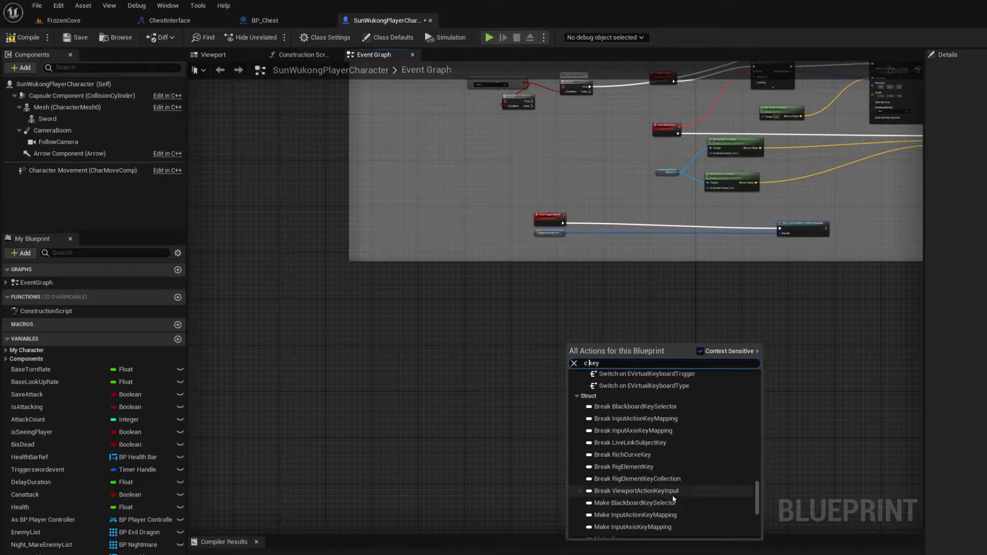
{"action": "scroll", "coordinate": [740, 462], "scroll_direction": "up", "scroll_amount": 2}
{"action": "scroll", "coordinate": [747, 436], "scroll_direction": "up", "scroll_amount": 3}
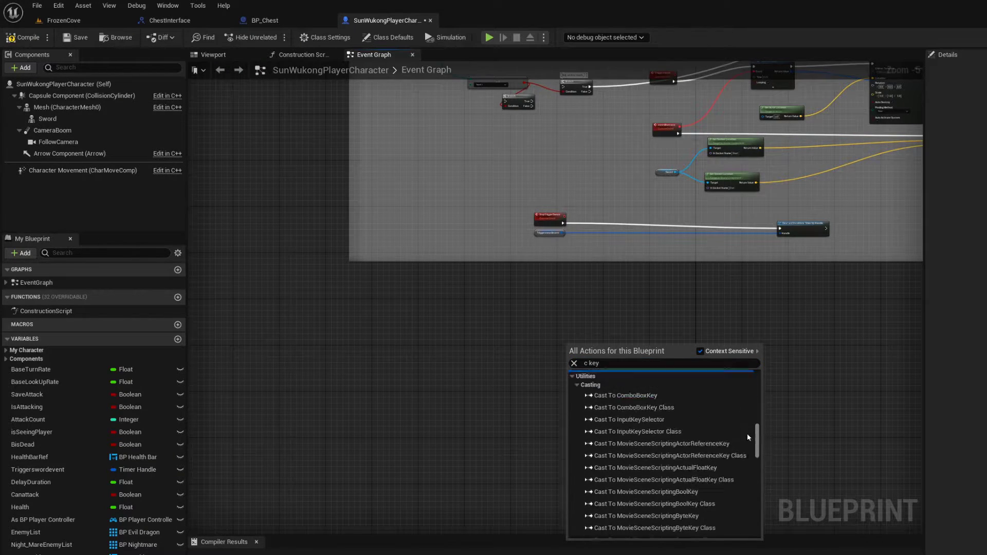
{"action": "scroll", "coordinate": [747, 433], "scroll_direction": "up", "scroll_amount": 3}
{"action": "scroll", "coordinate": [744, 421], "scroll_direction": "up", "scroll_amount": 3}
{"action": "scroll", "coordinate": [742, 405], "scroll_direction": "up", "scroll_amount": 2}
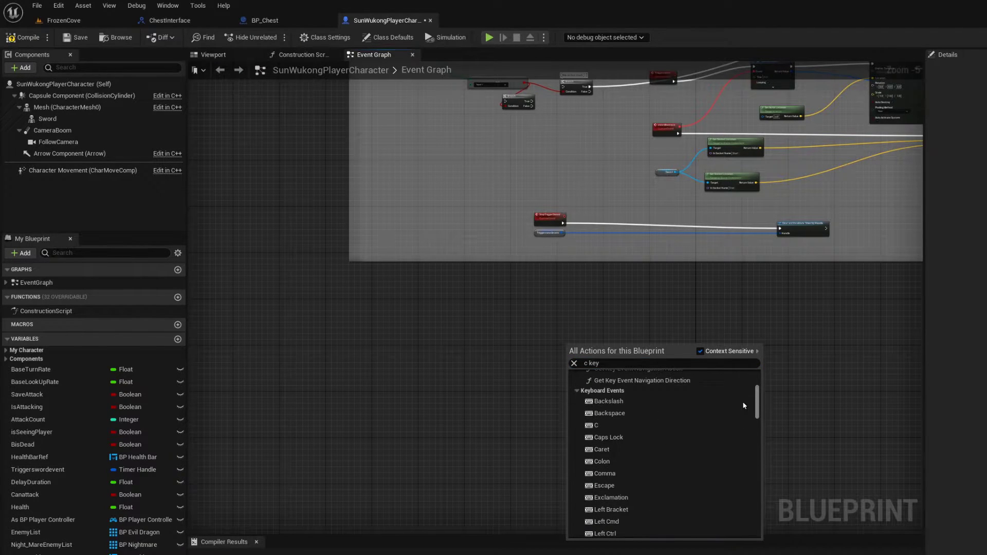
{"action": "left_click", "coordinate": [667, 425]}
{"action": "scroll", "coordinate": [662, 412], "scroll_direction": "up", "scroll_amount": 2}
{"action": "scroll", "coordinate": [661, 411], "scroll_direction": "up", "scroll_amount": 2}
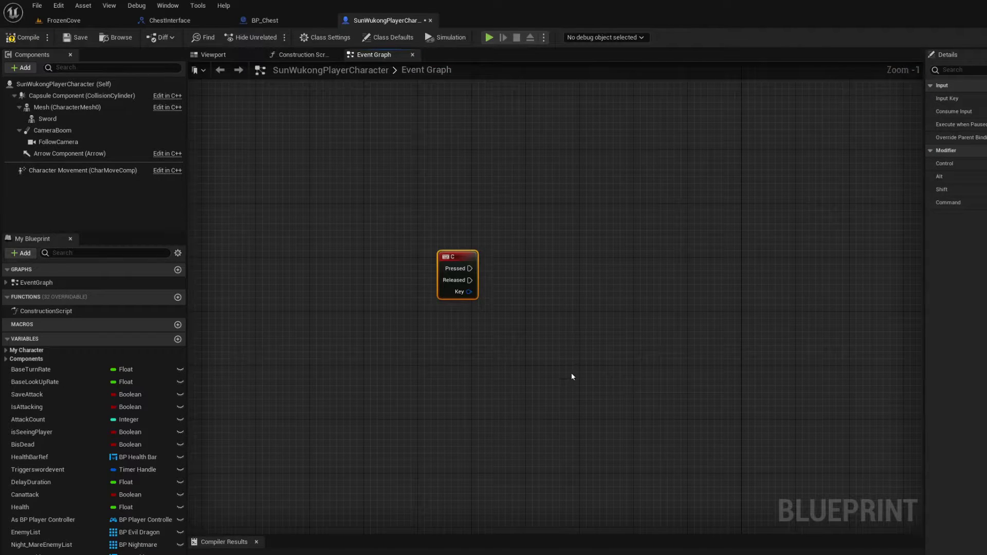
- Connect a For Each Loop with Break to the C key's Pressed output
{"action": "left_click_drag", "start_coordinate": [470, 269], "coordinate": [606, 265]}
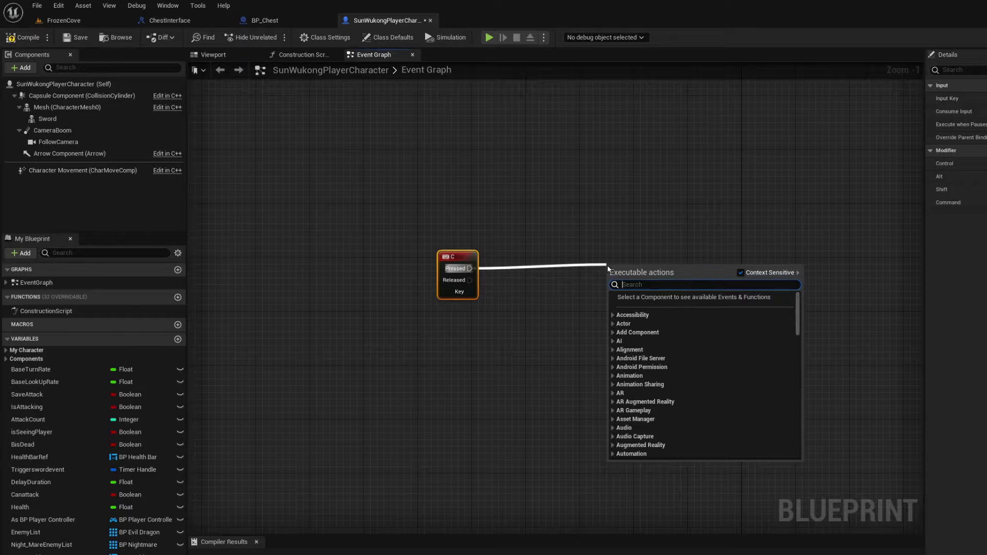
{"action": "type", "text": "for"}
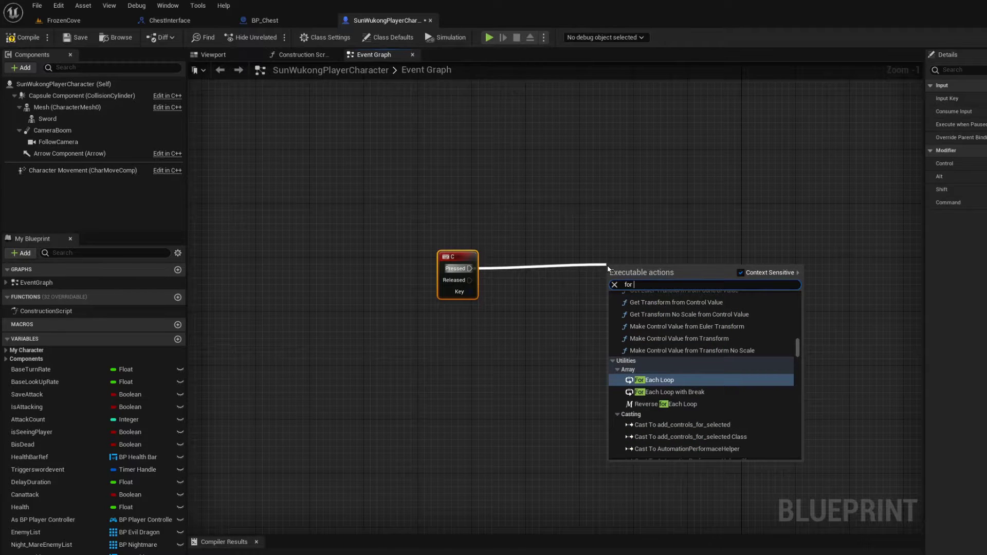
{"action": "type", "text": " eac"}
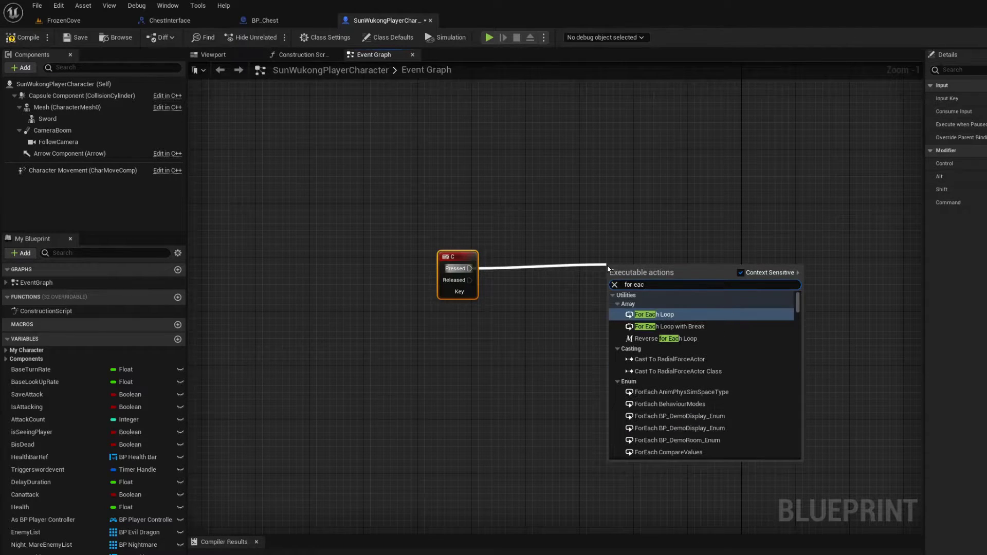
{"action": "type", "text": "h"}
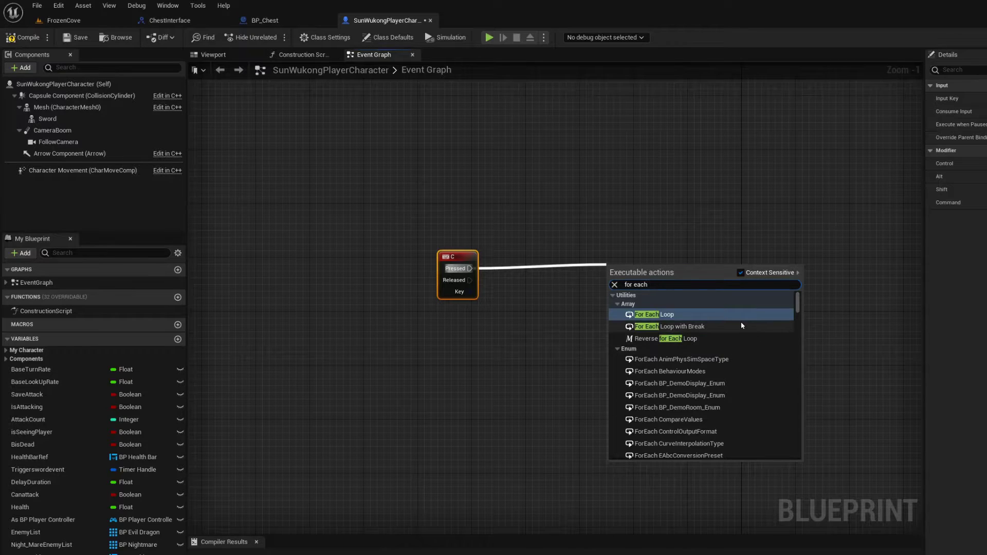
{"action": "left_click", "coordinate": [742, 325]}
{"action": "right_click_drag", "start_coordinate": [614, 293], "coordinate": [556, 298]}
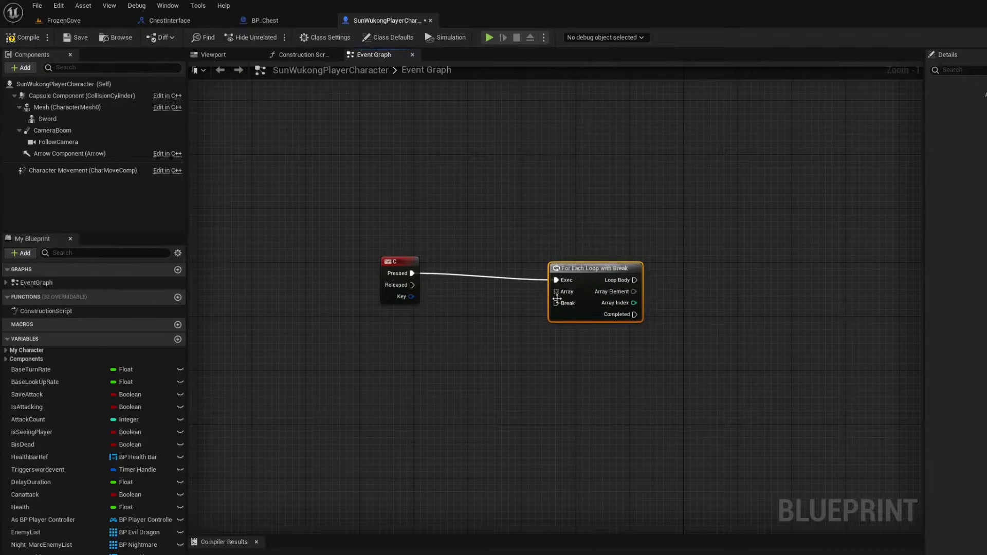
- Feed the loop's Array input from a Get Overlapping Actors node
{"action": "left_click_drag", "start_coordinate": [557, 291], "coordinate": [478, 353]}
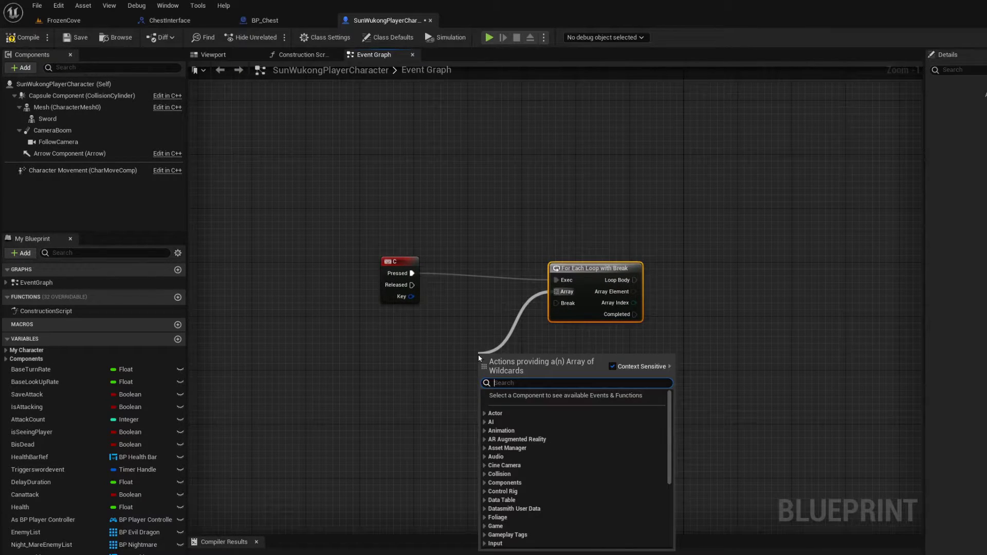
{"action": "type", "text": "get"}
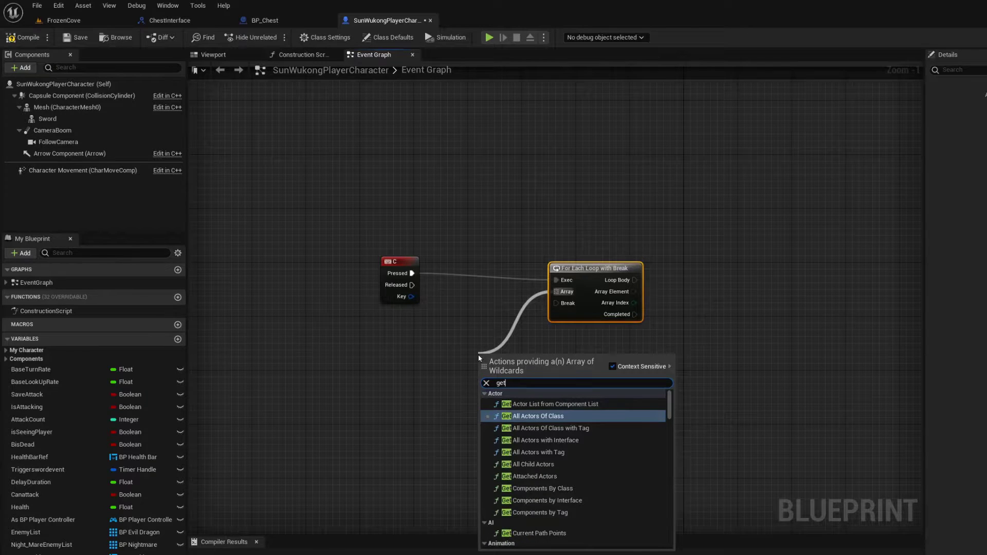
{"action": "type", "text": " o"}
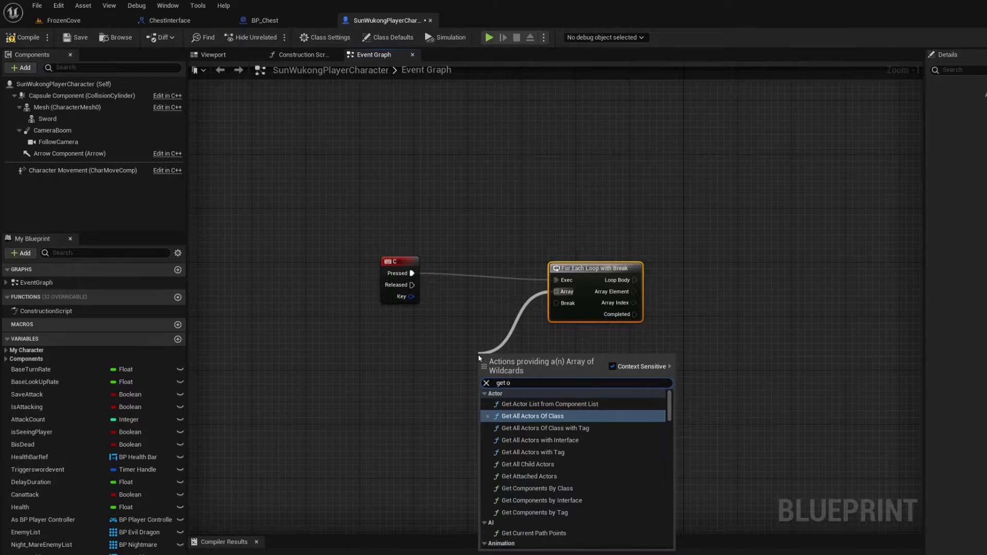
{"action": "type", "text": "r"}
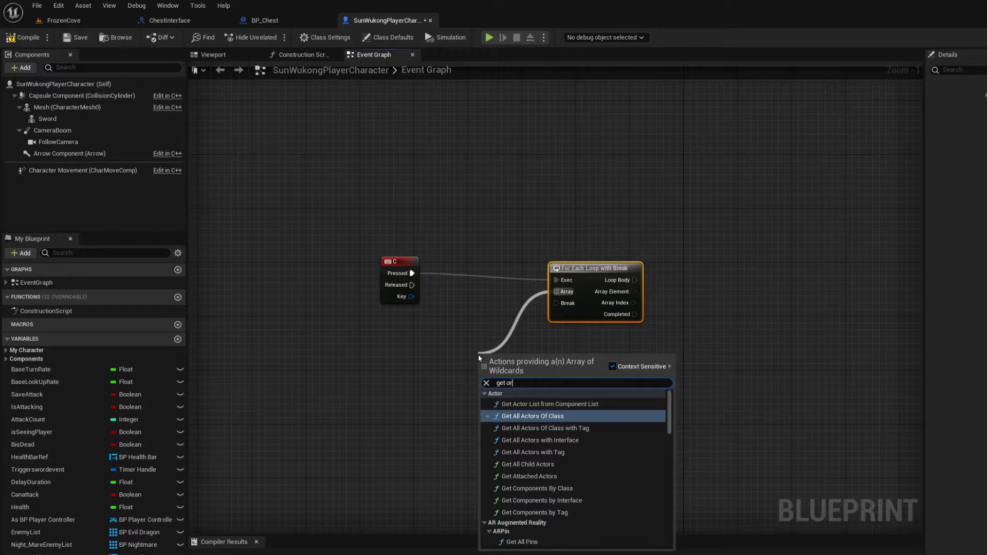
{"action": "key", "text": "BackSpace"}
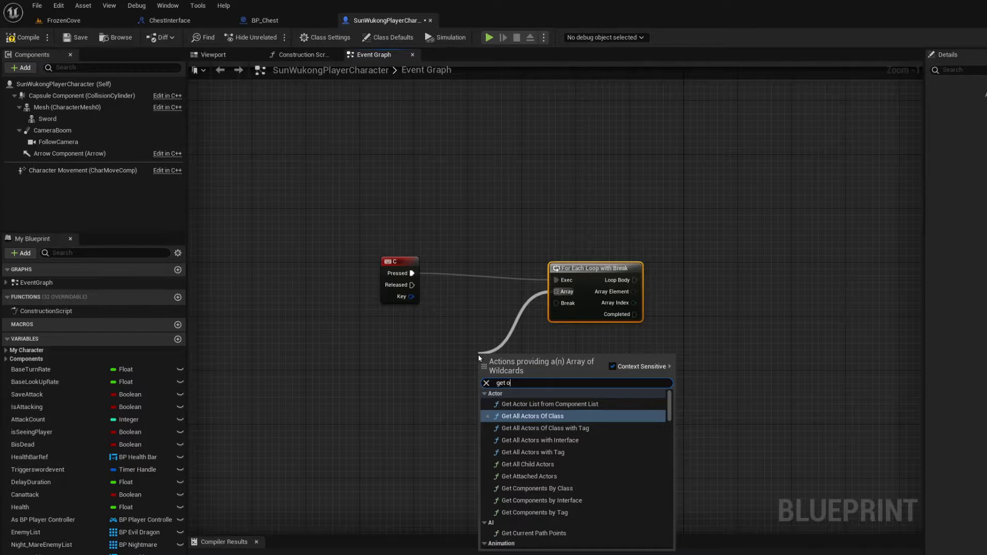
{"action": "type", "text": "v"}
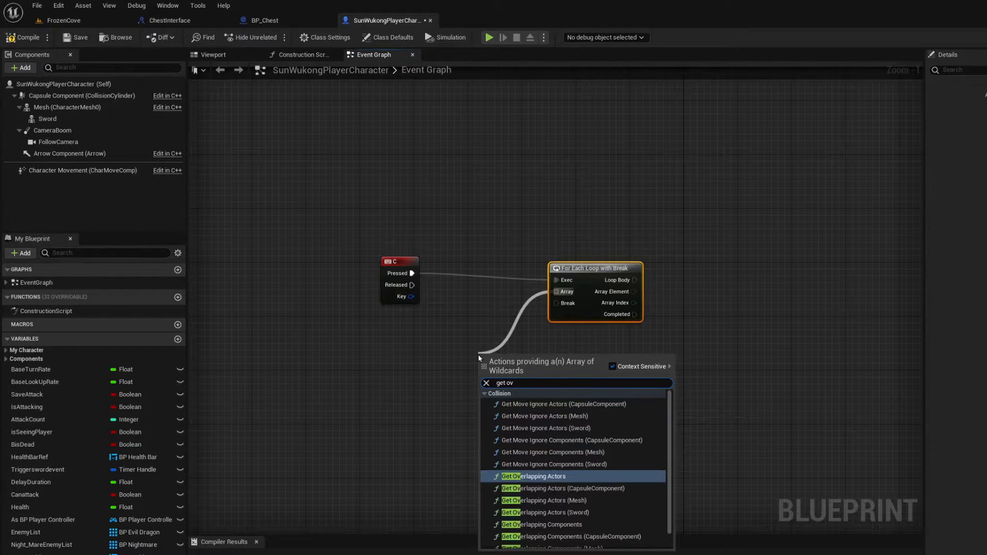
{"action": "type", "text": "er"}
{"action": "left_click", "coordinate": [519, 404]}
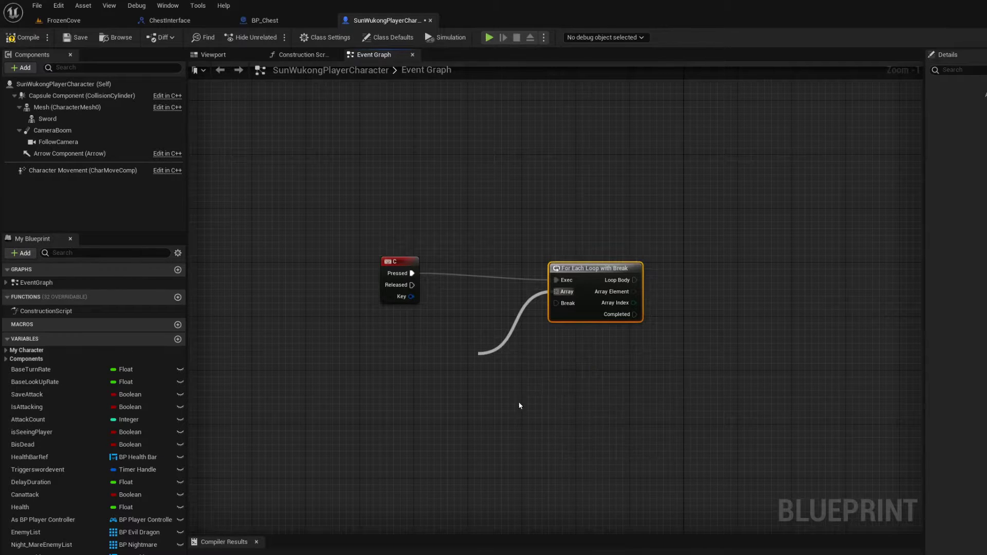
- Set Get Overlapping Actors' Class Filter to BP_Chest and move the node left
{"action": "left_click", "coordinate": [521, 396]}
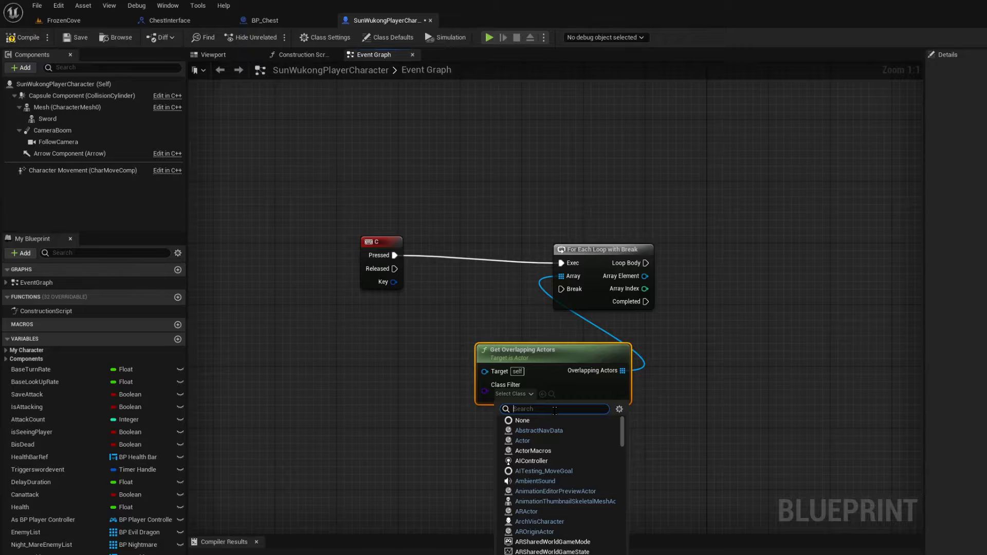
{"action": "type", "text": "bp"}
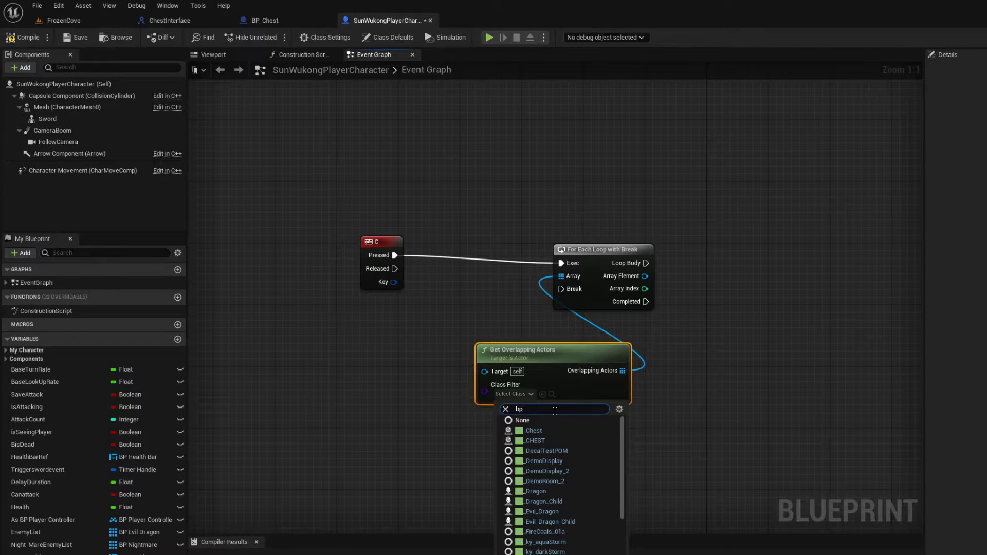
{"action": "type", "text": "c"}
{"action": "left_click", "coordinate": [554, 429]}
{"action": "right_click_drag", "start_coordinate": [554, 427], "coordinate": [485, 346]}
{"action": "left_click_drag", "start_coordinate": [484, 346], "coordinate": [399, 346]}
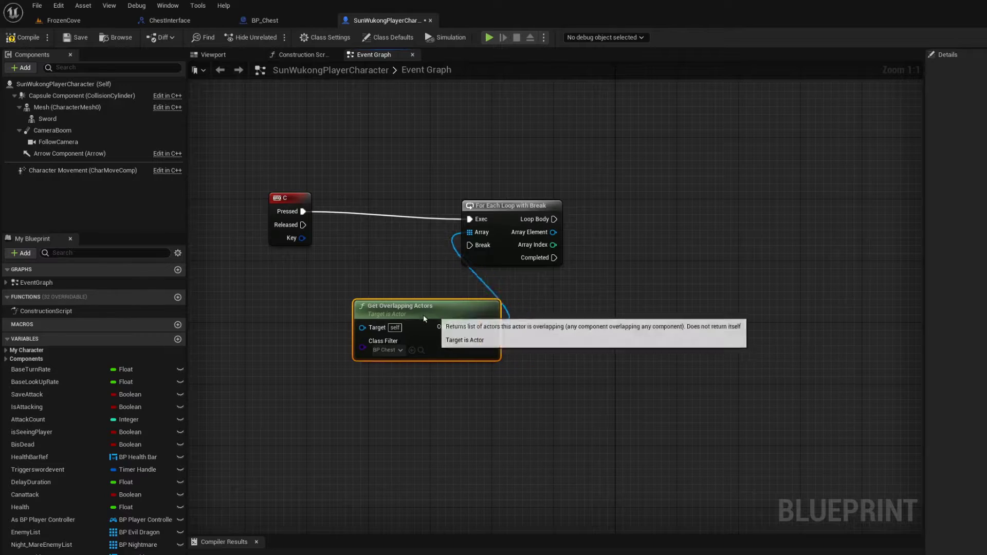
{"action": "left_click", "coordinate": [263, 20]}
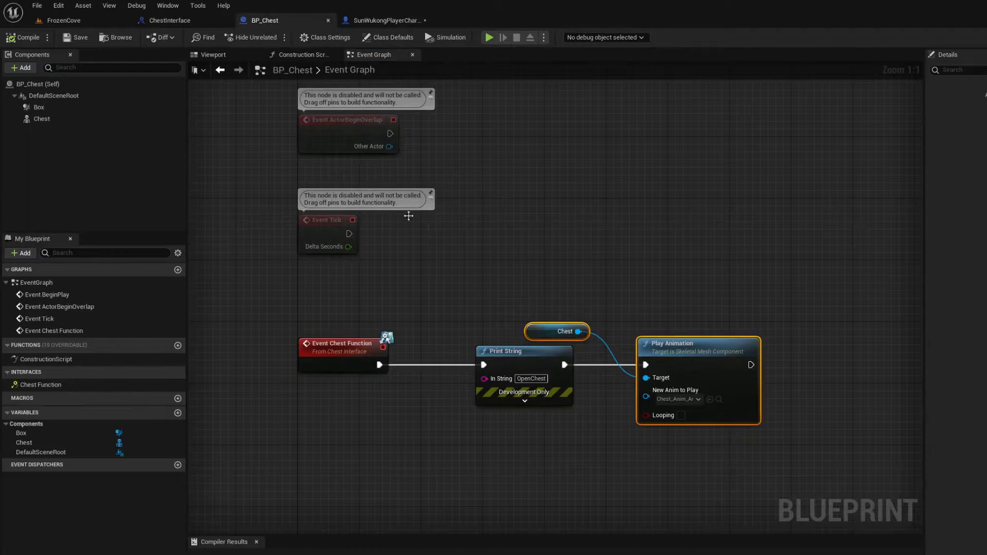
{"action": "left_click", "coordinate": [393, 21]}
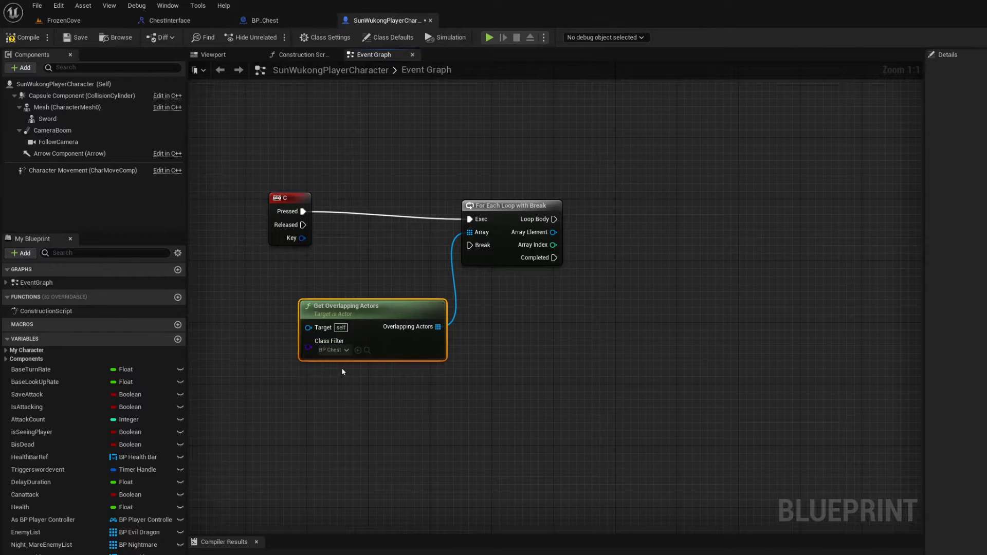
{"action": "right_click_drag", "start_coordinate": [637, 339], "coordinate": [564, 337]}
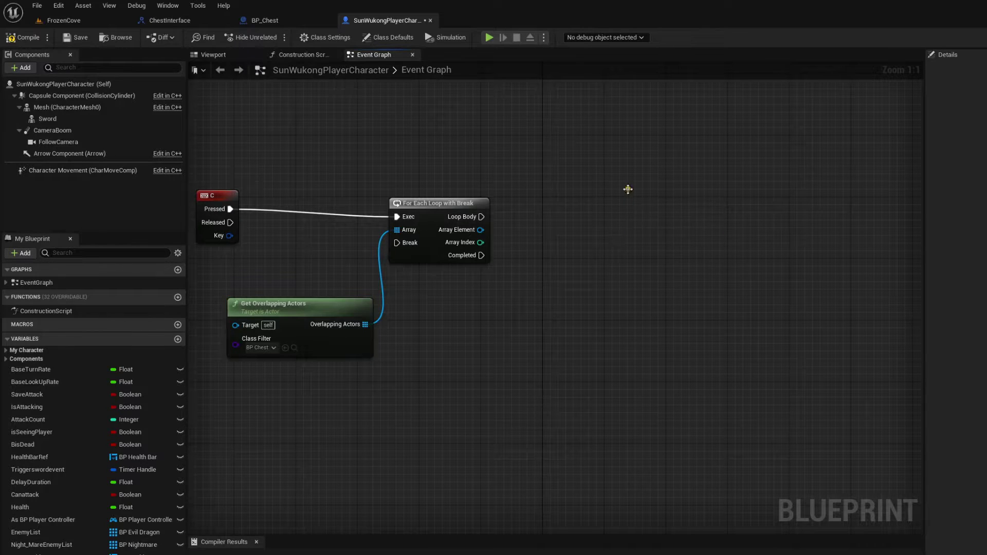
- Add a Branch node after the loop body
{"action": "left_click", "coordinate": [630, 191]}
{"action": "left_click_drag", "start_coordinate": [636, 209], "coordinate": [480, 218]}
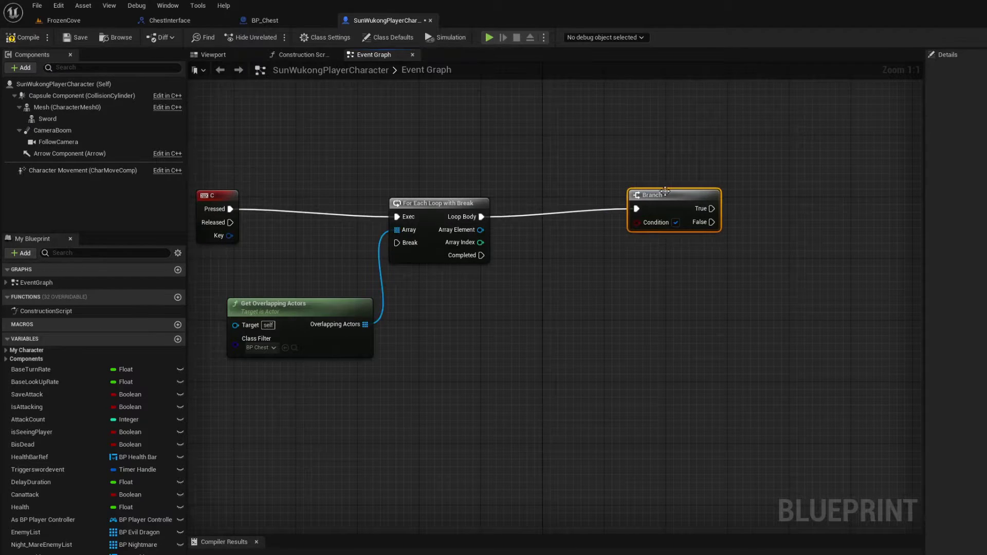
{"action": "mouse_move", "coordinate": [660, 200]}
{"action": "left_mouse_down"}
{"action": "mouse_move", "coordinate": [659, 215]}
{"action": "mouse_move", "coordinate": [561, 308]}
{"action": "left_mouse_up"}
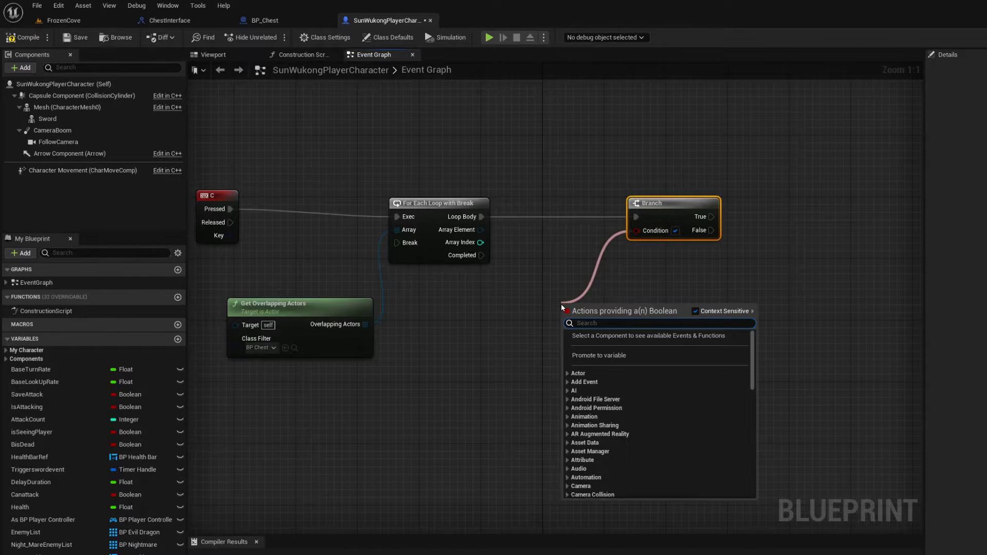
- Add a Does Implement Interface node to drive the Branch's Condition
{"action": "type", "text": "d"}
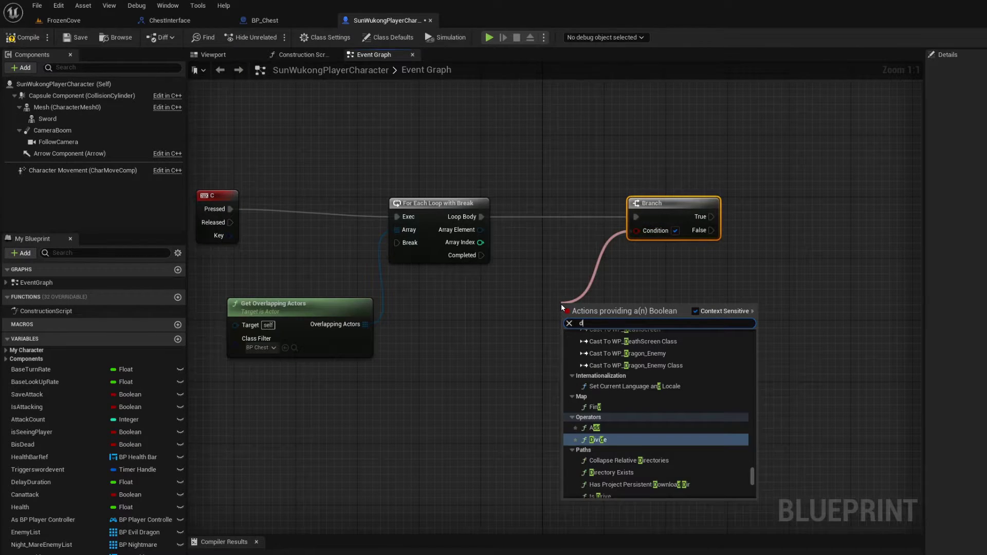
{"action": "type", "text": "o"}
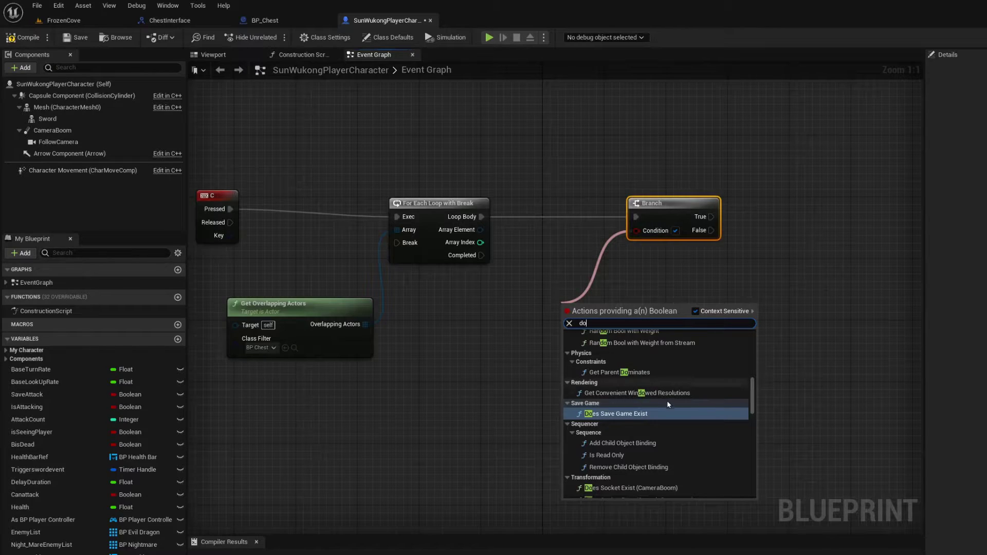
{"action": "scroll", "coordinate": [657, 443], "scroll_direction": "down", "scroll_amount": 3}
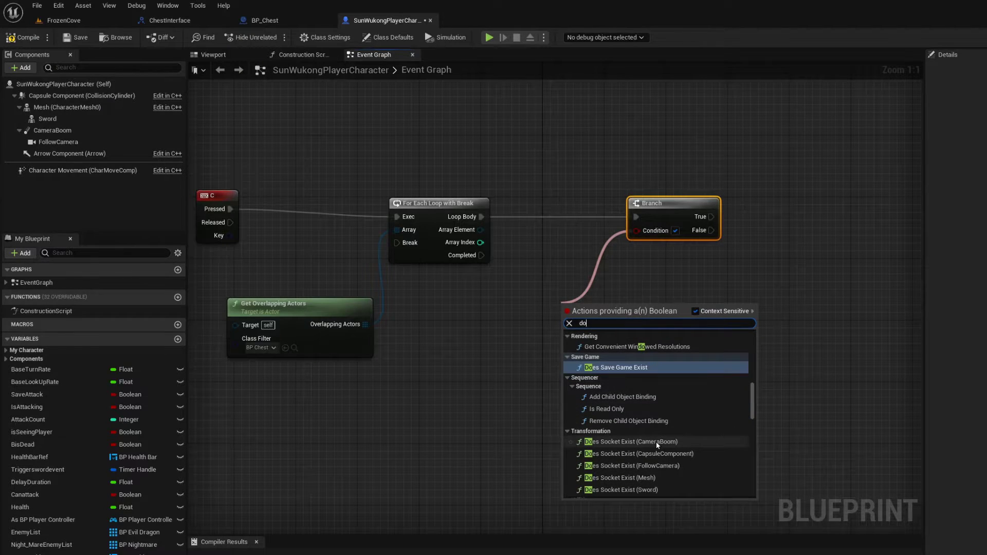
{"action": "type", "text": "e"}
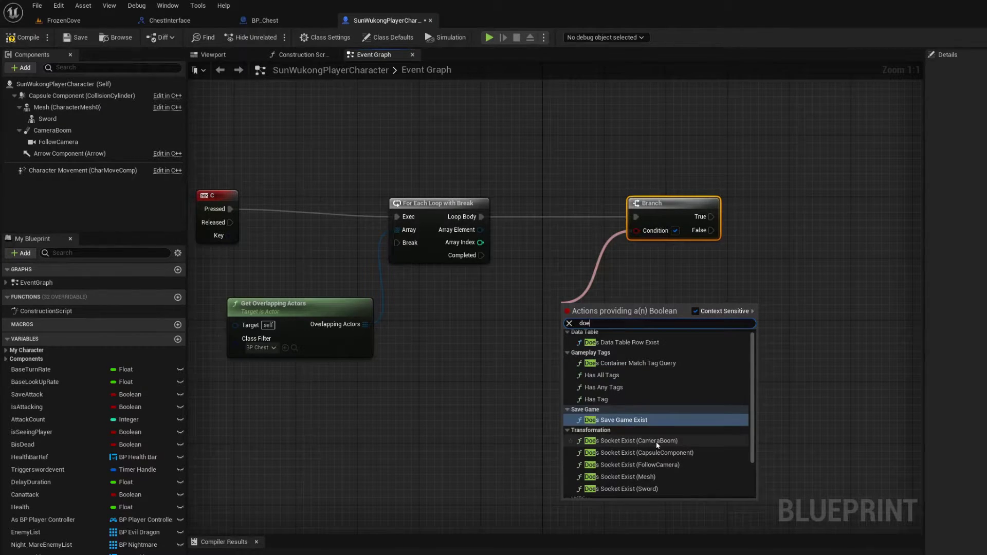
{"action": "type", "text": "s"}
{"action": "scroll", "coordinate": [681, 477], "scroll_direction": "down", "scroll_amount": 3}
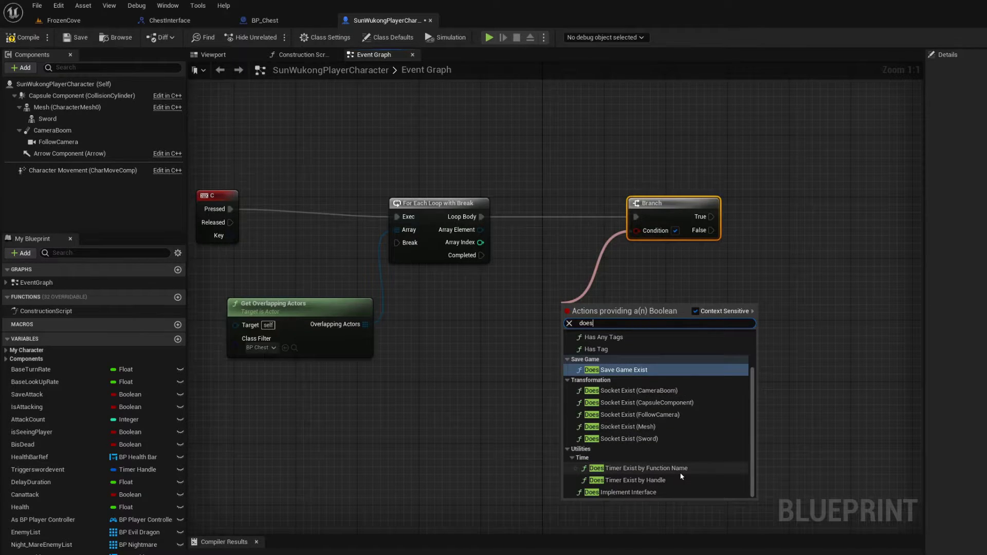
{"action": "left_click", "coordinate": [630, 493]}
- Wire the loop's Array Element into Does Implement Interface and start arranging the nodes
{"action": "mouse_move", "coordinate": [664, 289]}
{"action": "right_mouse_down"}
{"action": "mouse_move", "coordinate": [746, 371]}
{"action": "mouse_move", "coordinate": [767, 366]}
{"action": "right_mouse_up"}
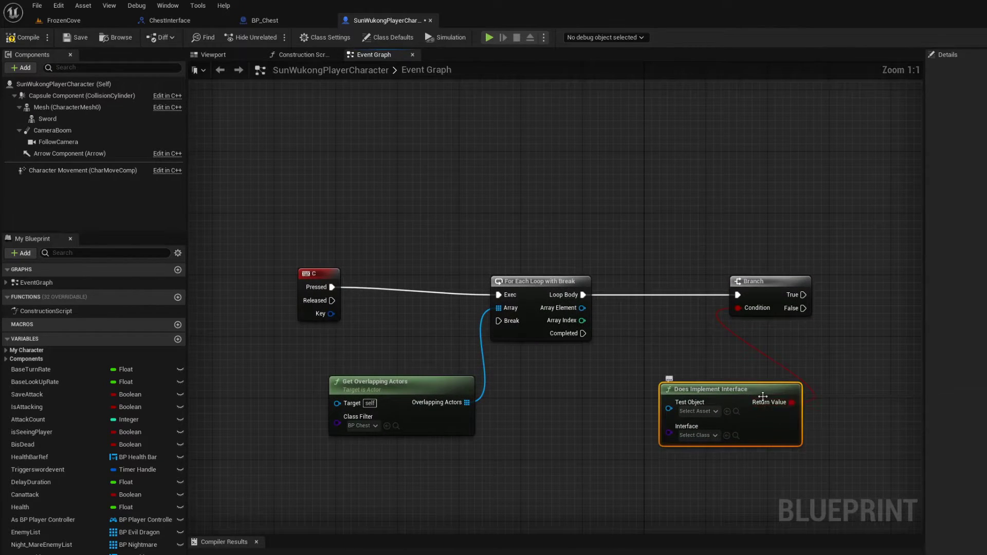
{"action": "right_click_drag", "start_coordinate": [773, 411], "coordinate": [766, 339]}
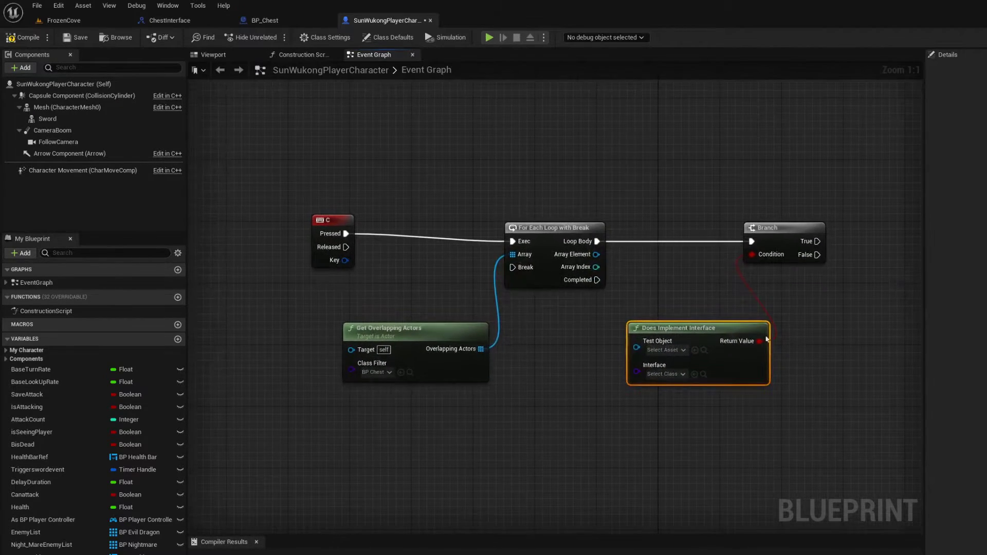
{"action": "left_click_drag", "start_coordinate": [595, 254], "coordinate": [636, 348]}
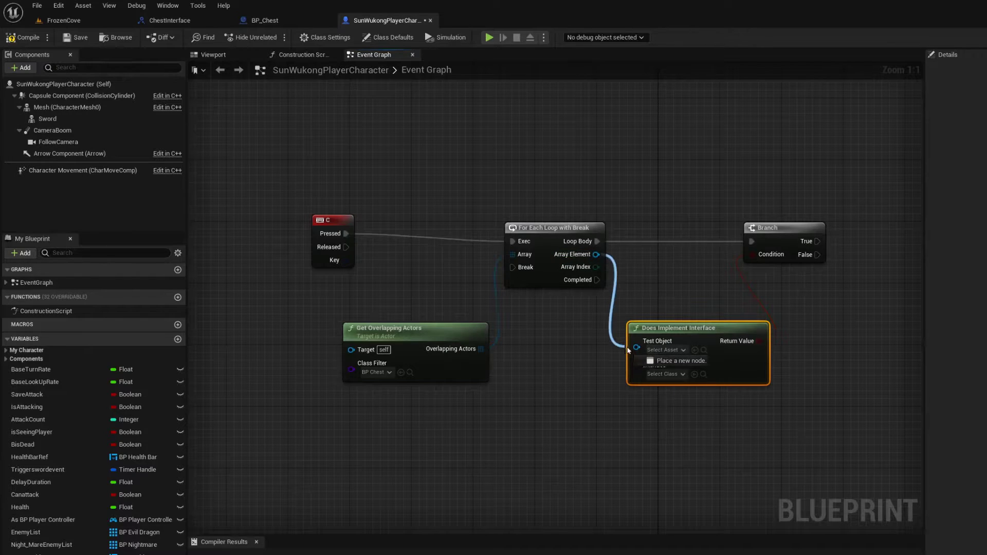
{"action": "left_click_drag", "start_coordinate": [689, 328], "coordinate": [675, 305]}
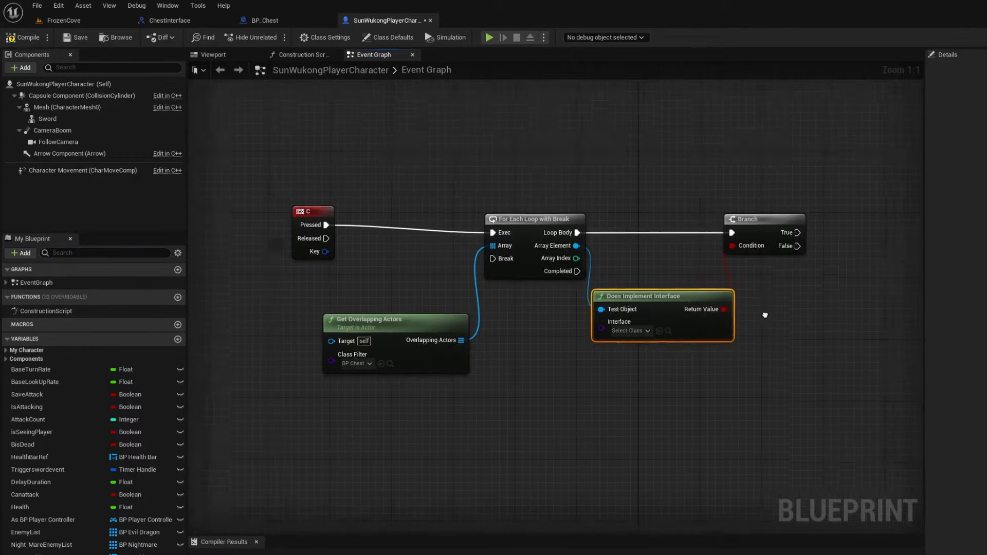
{"action": "right_click_drag", "start_coordinate": [937, 268], "coordinate": [878, 247]}
{"action": "left_click", "coordinate": [702, 202]}
{"action": "left_click_drag", "start_coordinate": [702, 201], "coordinate": [779, 201]}
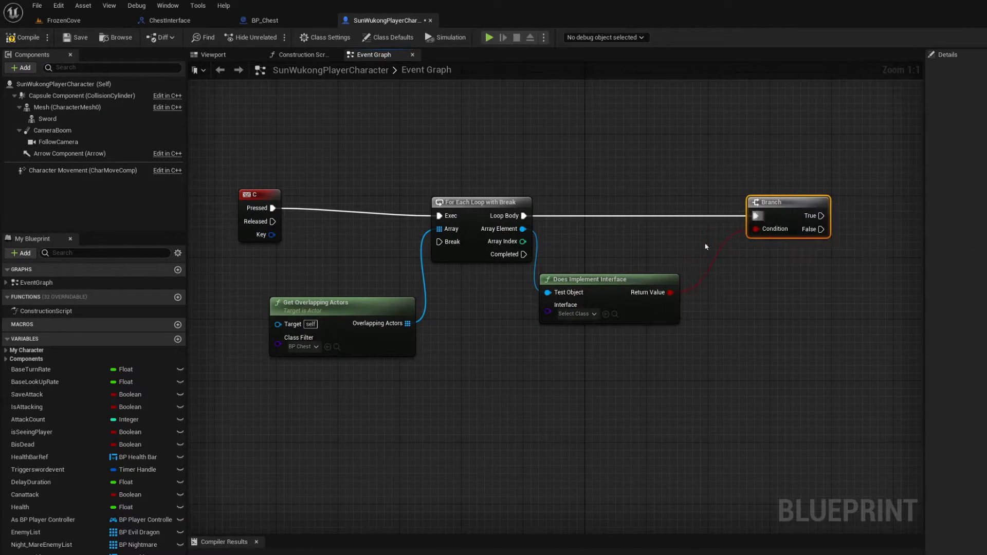
{"action": "mouse_move", "coordinate": [631, 274]}
{"action": "left_mouse_down"}
{"action": "mouse_move", "coordinate": [635, 225]}
{"action": "mouse_move", "coordinate": [628, 248]}
{"action": "left_mouse_up"}
- Line up Does Implement Interface and the Branch in a row beside the loop
{"action": "right_click_drag", "start_coordinate": [722, 309], "coordinate": [457, 291]}
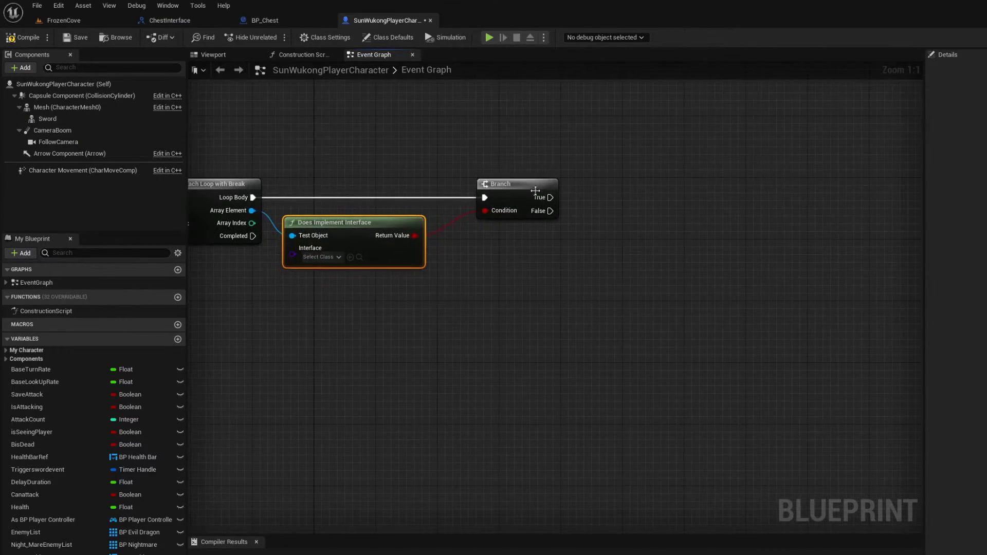
{"action": "left_click", "coordinate": [570, 196]}
{"action": "left_click_drag", "start_coordinate": [570, 196], "coordinate": [701, 203]}
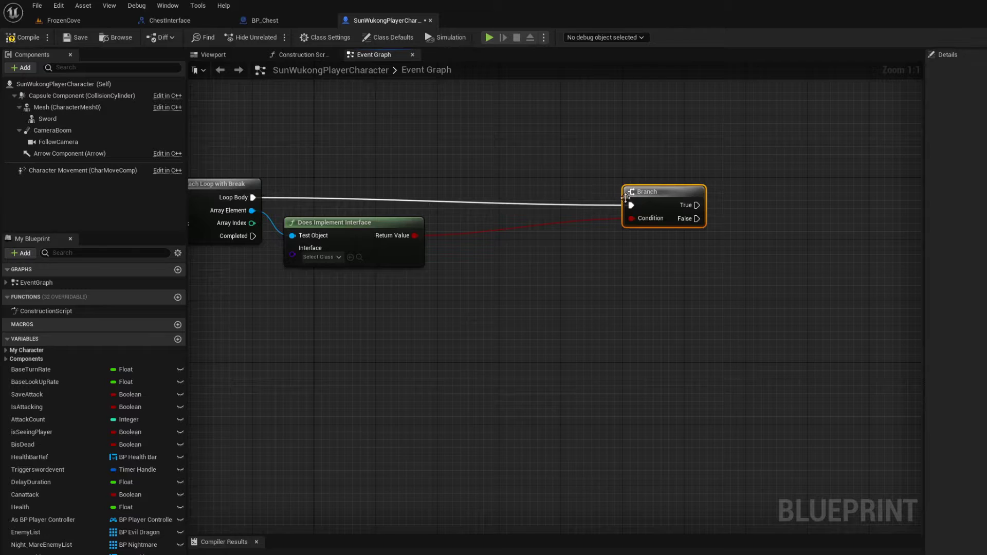
{"action": "left_click_drag", "start_coordinate": [626, 197], "coordinate": [626, 189]}
{"action": "mouse_move", "coordinate": [368, 232]}
{"action": "left_mouse_down"}
{"action": "mouse_move", "coordinate": [397, 199]}
{"action": "mouse_move", "coordinate": [413, 204]}
{"action": "left_mouse_up"}
{"action": "mouse_move", "coordinate": [689, 301]}
{"action": "right_mouse_down"}
{"action": "mouse_move", "coordinate": [768, 309]}
{"action": "mouse_move", "coordinate": [873, 405]}
{"action": "right_mouse_up"}
{"action": "scroll", "coordinate": [693, 375], "scroll_direction": "down", "scroll_amount": 2}
{"action": "scroll", "coordinate": [692, 375], "scroll_direction": "up", "scroll_amount": 2}
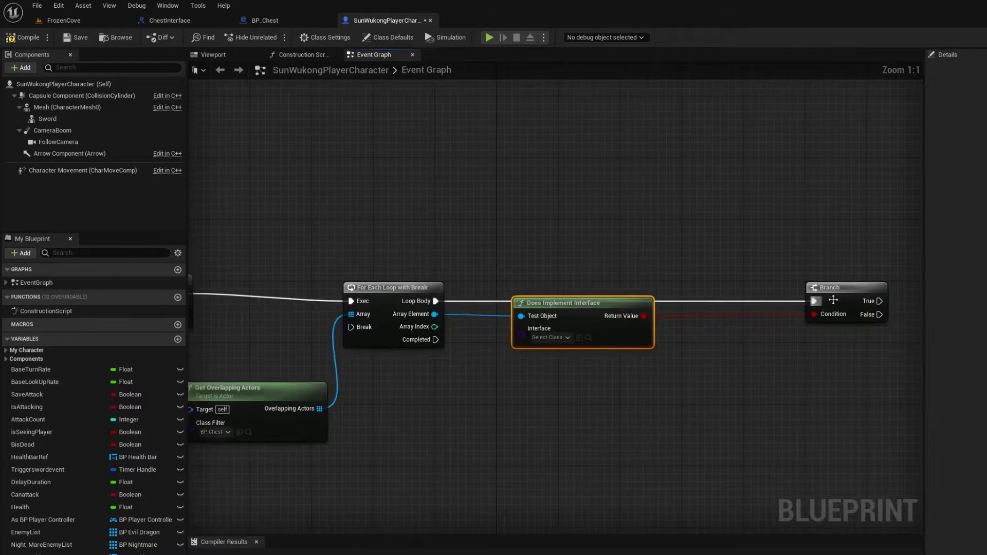
{"action": "left_click_drag", "start_coordinate": [832, 300], "coordinate": [717, 300]}
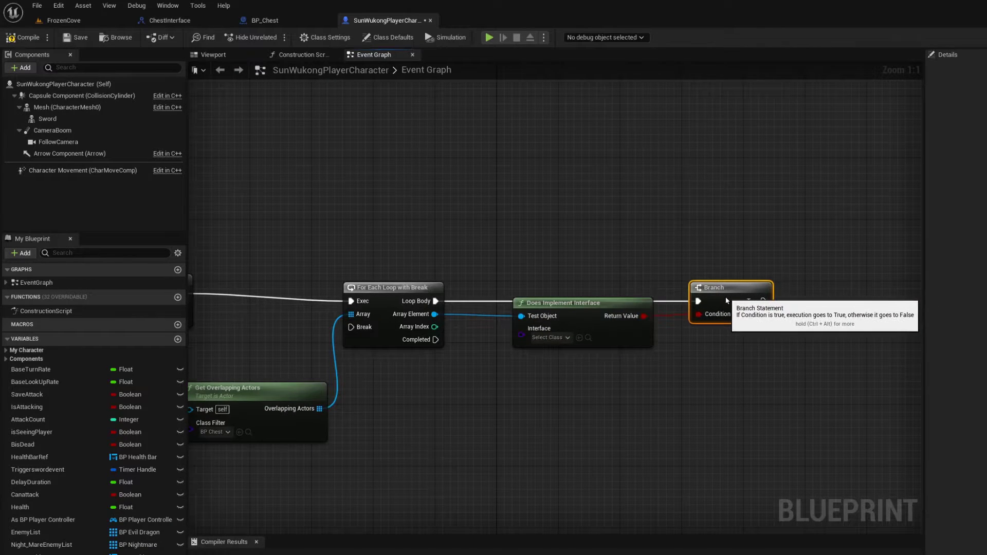
{"action": "left_click_drag", "start_coordinate": [602, 317], "coordinate": [579, 348]}
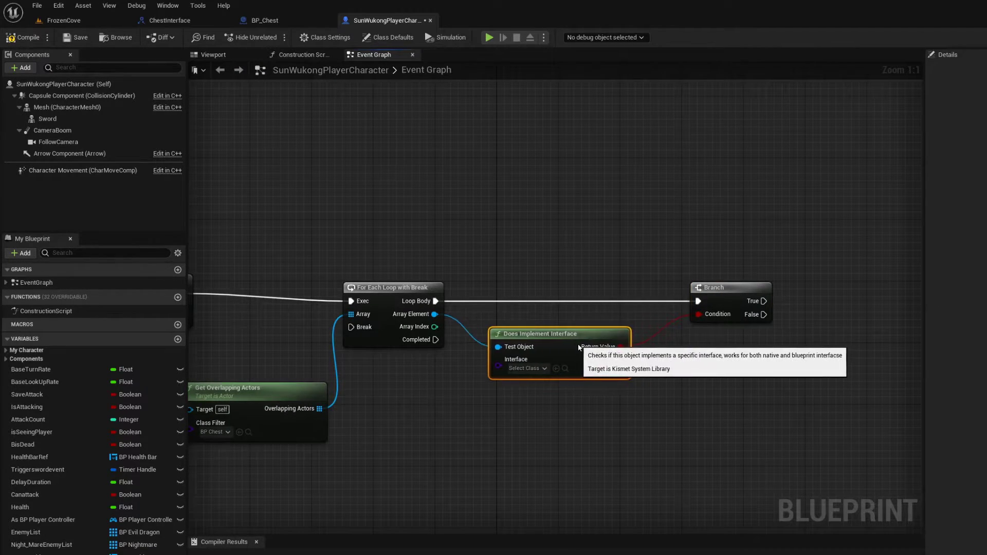
- Set the interface to check to ChestInterface
{"action": "left_click", "coordinate": [543, 368]}
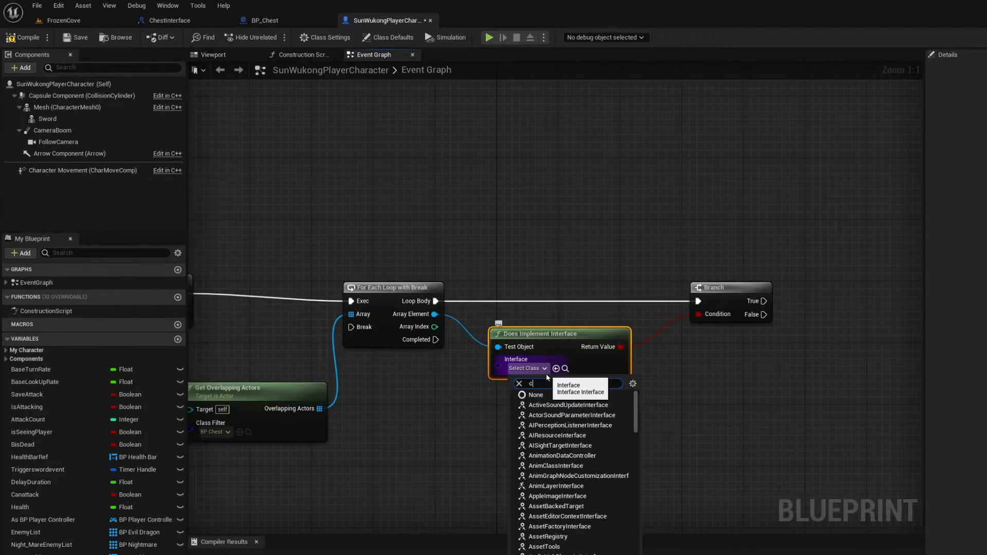
{"action": "type", "text": "ches"}
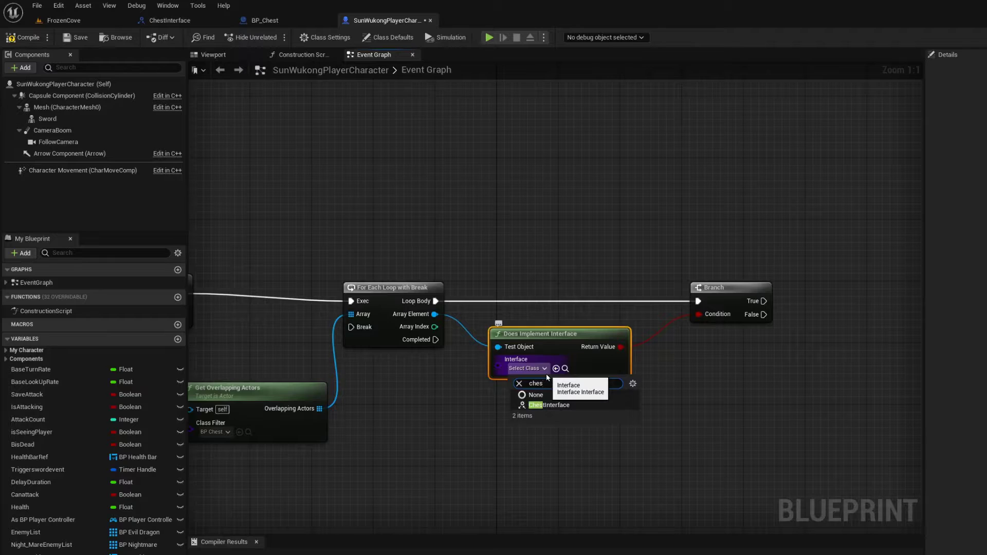
{"action": "left_click", "coordinate": [549, 405]}
{"action": "right_click_drag", "start_coordinate": [725, 414], "coordinate": [534, 387]}
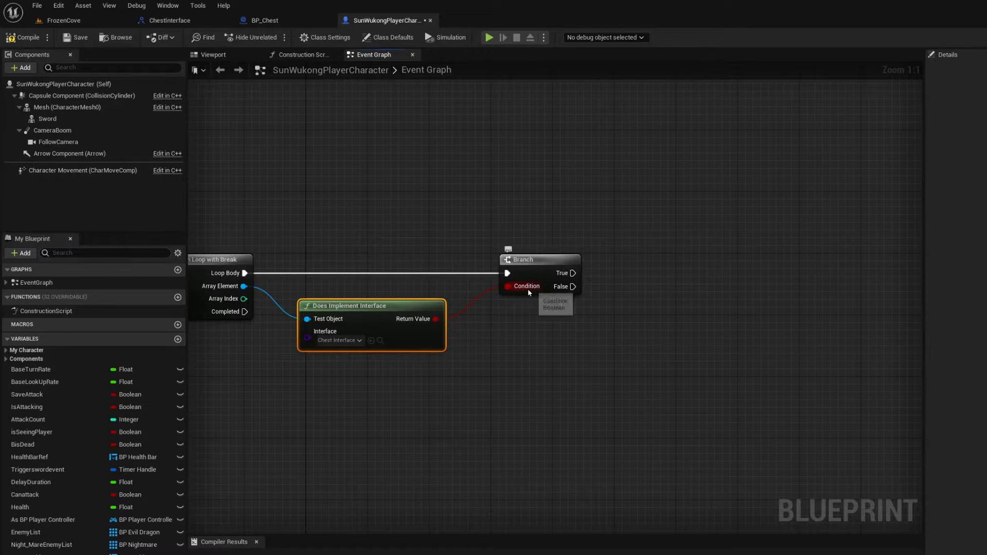
{"action": "left_click_drag", "start_coordinate": [571, 275], "coordinate": [713, 273]}
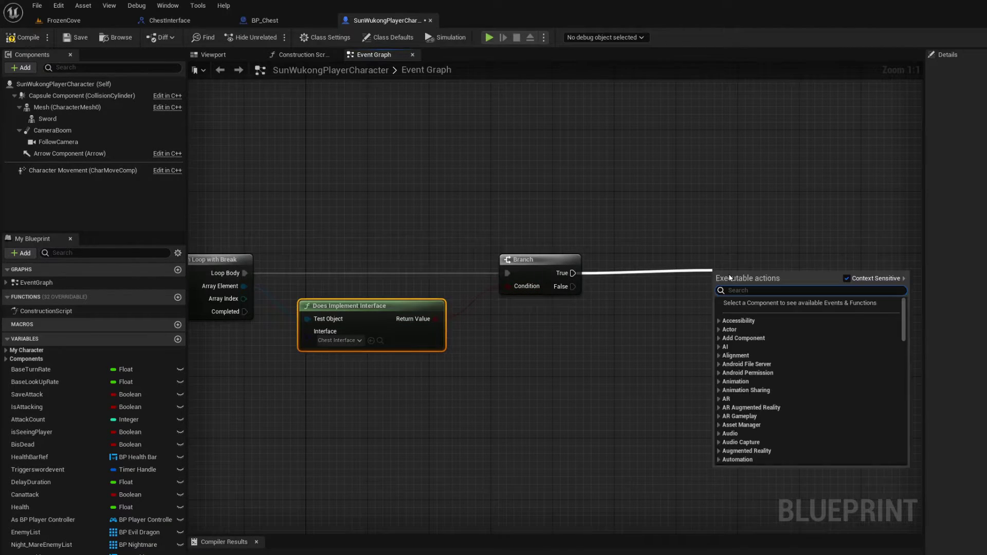
- Add a Chest Function call on each Array Element and run it from Branch True
{"action": "left_click", "coordinate": [699, 375]}
{"action": "left_click_drag", "start_coordinate": [243, 286], "coordinate": [631, 285]}
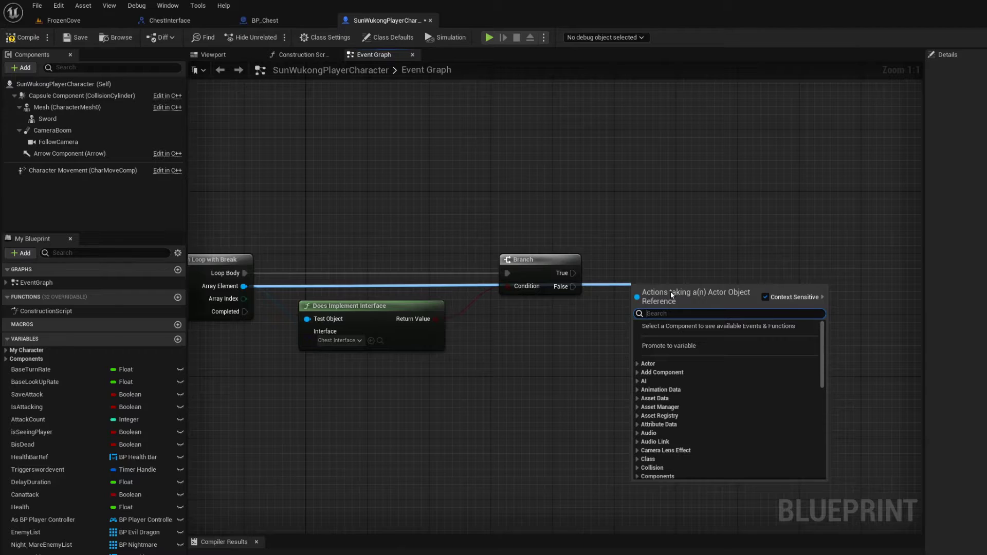
{"action": "type", "text": "c"}
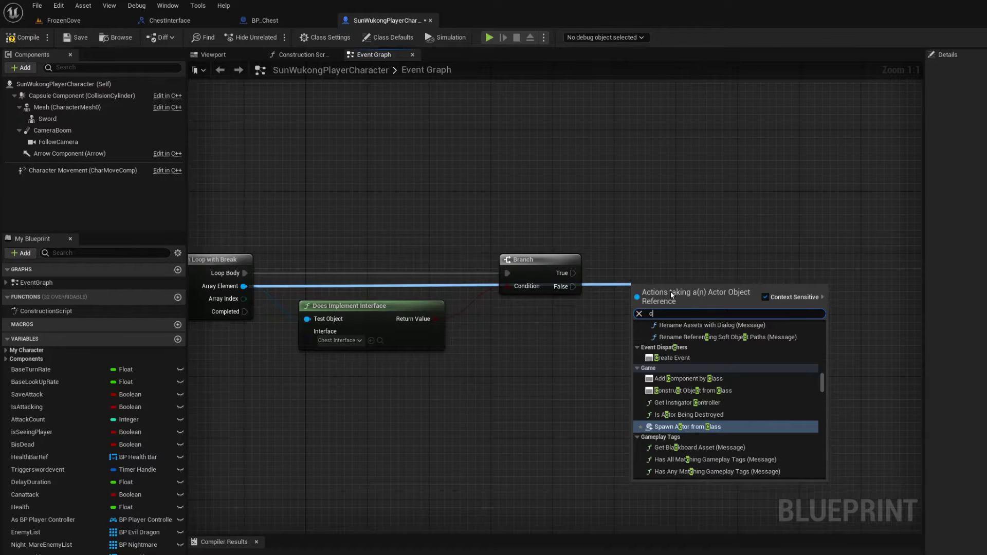
{"action": "type", "text": "hest"}
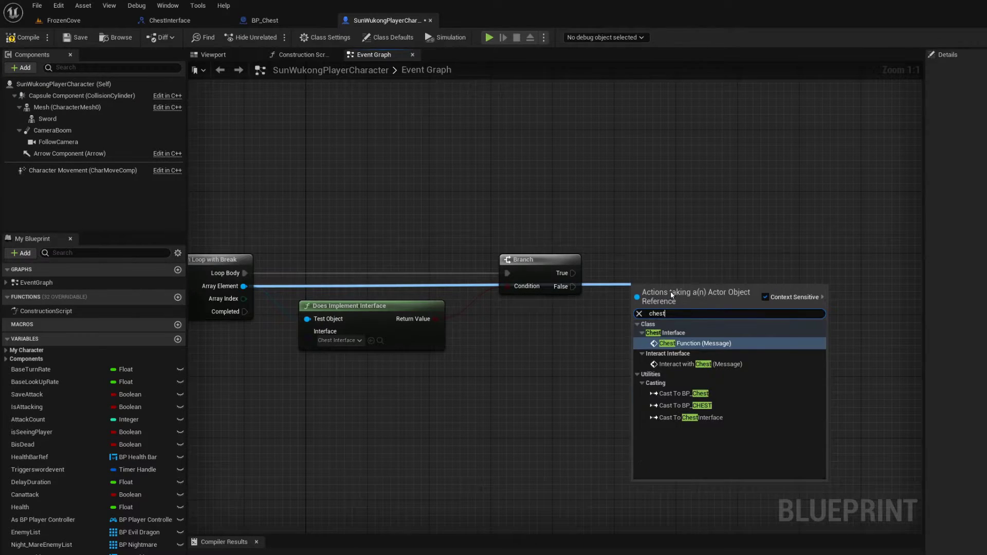
{"action": "left_click", "coordinate": [776, 341]}
{"action": "right_click_drag", "start_coordinate": [711, 386], "coordinate": [860, 215]}
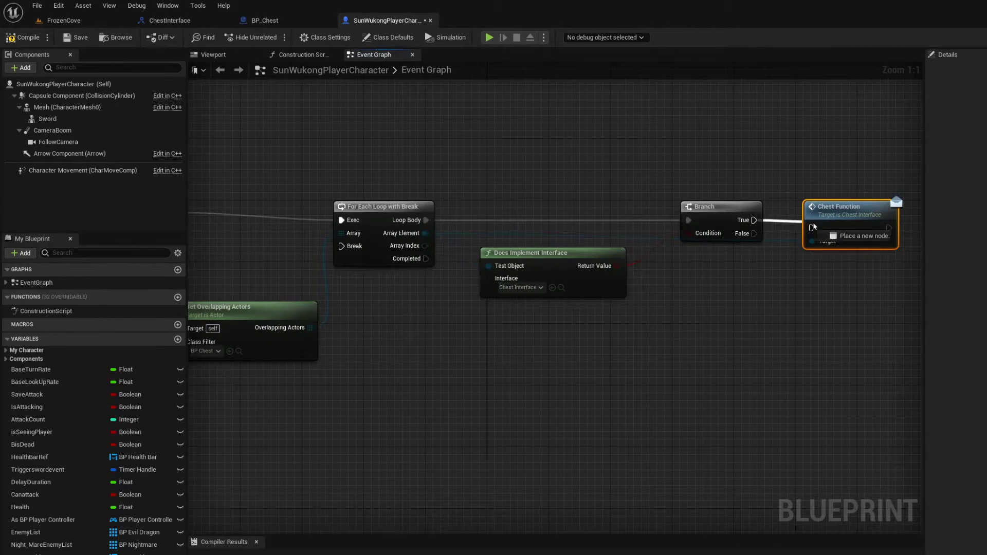
{"action": "left_click_drag", "start_coordinate": [753, 220], "coordinate": [812, 228]}
{"action": "right_click_drag", "start_coordinate": [811, 335], "coordinate": [616, 440]}
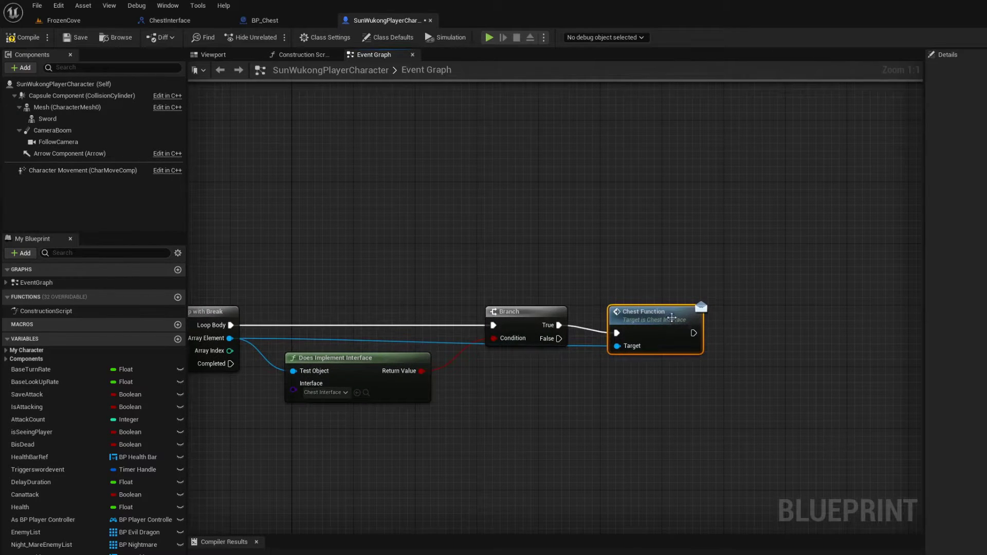
- Reroute the target wire beneath the nodes with two reroute points, then save
{"action": "right_click_drag", "start_coordinate": [670, 316], "coordinate": [852, 251]}
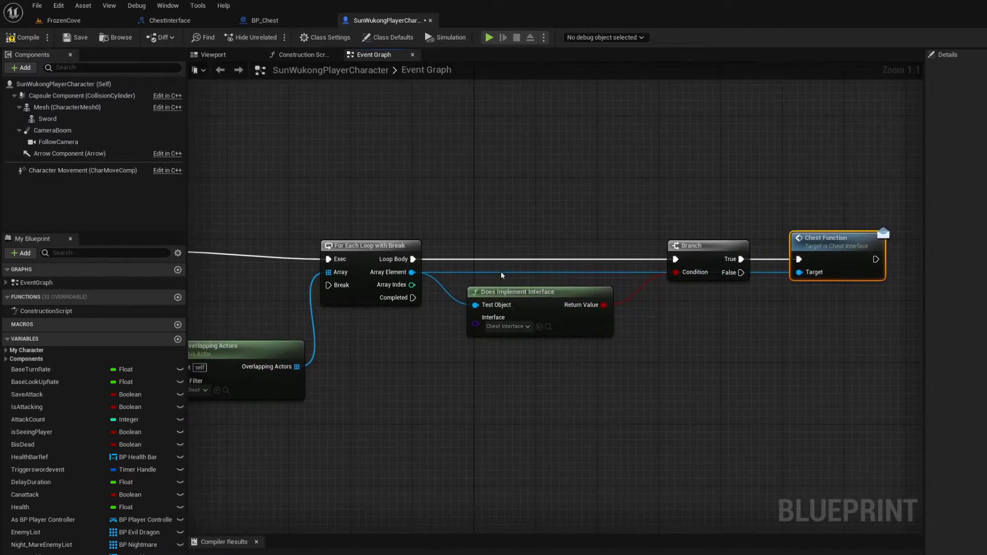
{"action": "double_click", "coordinate": [538, 273]}
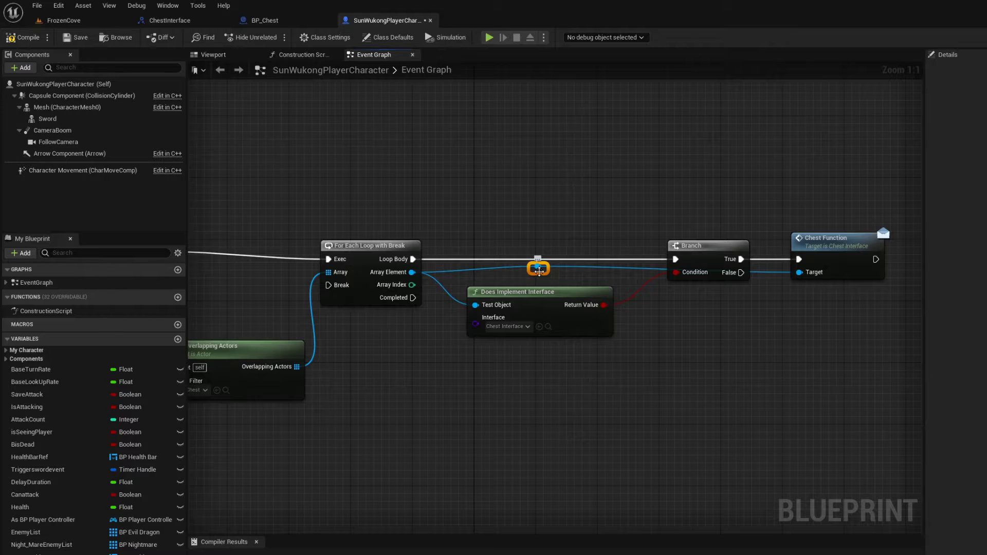
{"action": "left_click_drag", "start_coordinate": [538, 270], "coordinate": [467, 360]}
{"action": "right_click_drag", "start_coordinate": [650, 310], "coordinate": [574, 309]}
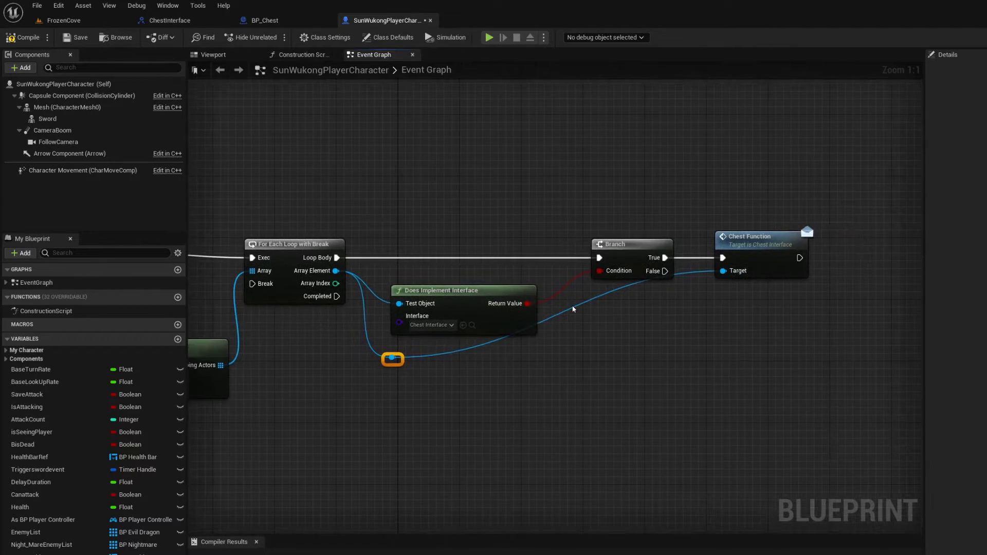
{"action": "double_click", "coordinate": [584, 302]}
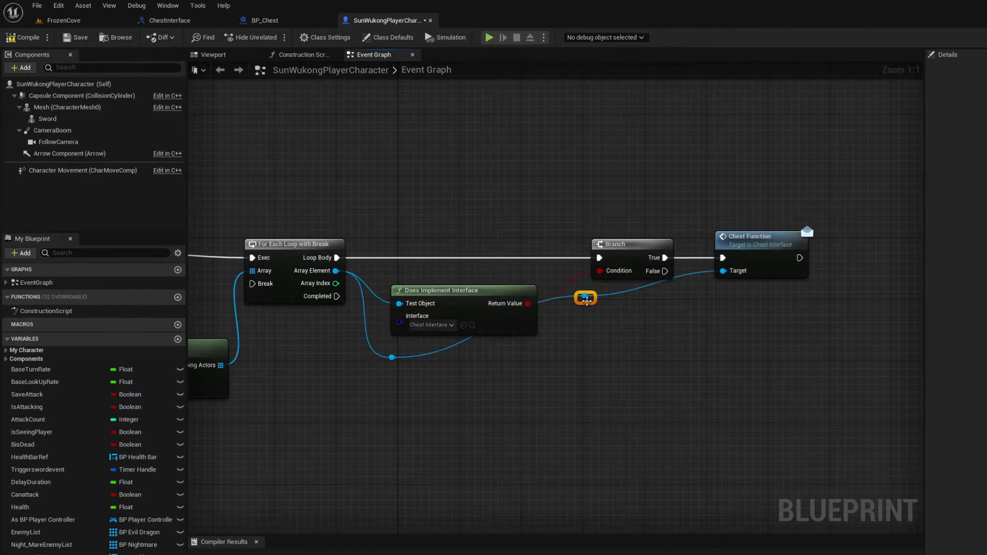
{"action": "mouse_move", "coordinate": [585, 301]}
{"action": "left_mouse_down"}
{"action": "mouse_move", "coordinate": [671, 305]}
{"action": "mouse_move", "coordinate": [671, 358]}
{"action": "left_mouse_up"}
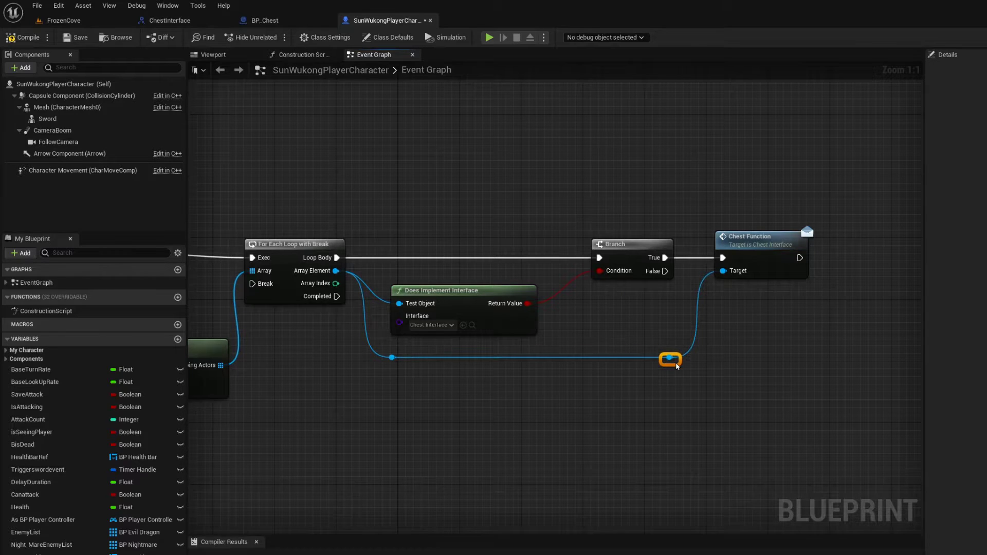
{"action": "right_click_drag", "start_coordinate": [682, 364], "coordinate": [592, 365]}
{"action": "scroll", "coordinate": [682, 364], "scroll_direction": "down", "scroll_amount": 3}
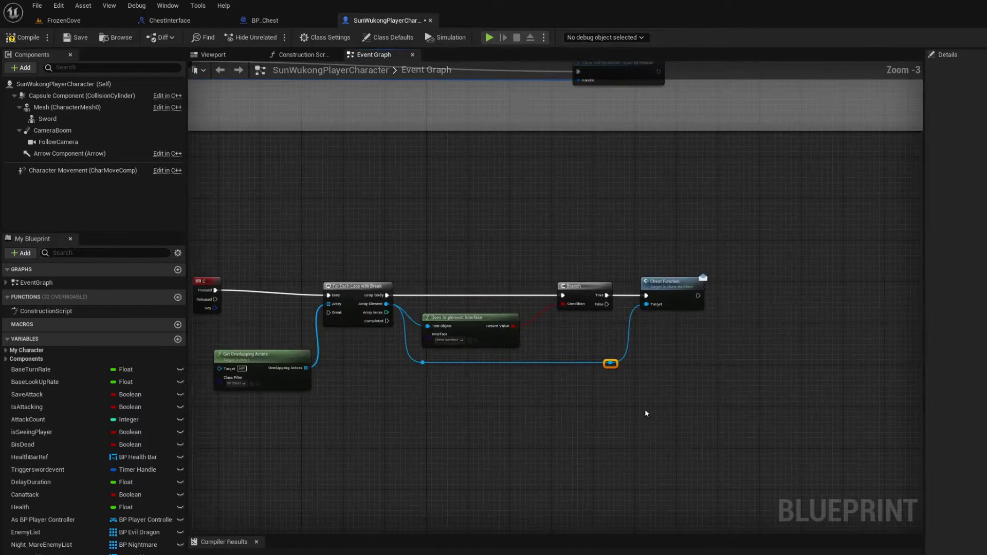
{"action": "right_click_drag", "start_coordinate": [921, 360], "coordinate": [791, 354]}
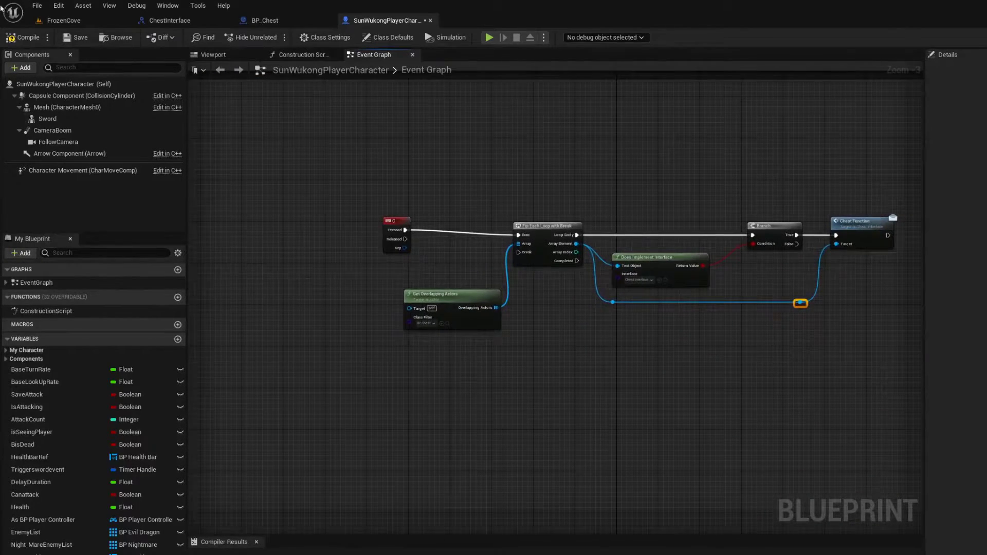
{"action": "left_click", "coordinate": [75, 38]}
- In the FrozenCove level, browse the Content Drawer to IceFolder > Enemy > Chest
{"action": "left_click", "coordinate": [75, 21]}
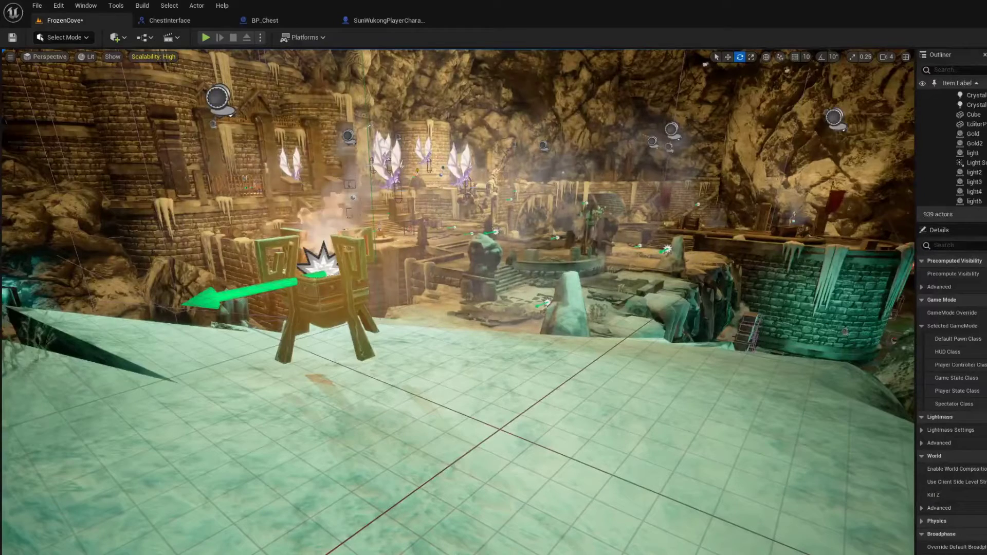
{"action": "key", "text": "ctrl+space"}
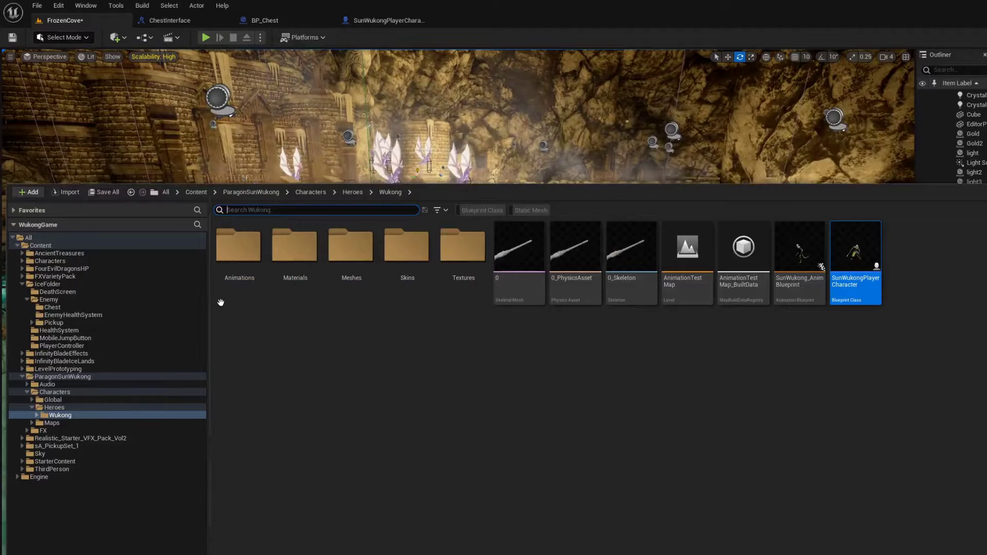
{"action": "left_click", "coordinate": [73, 285]}
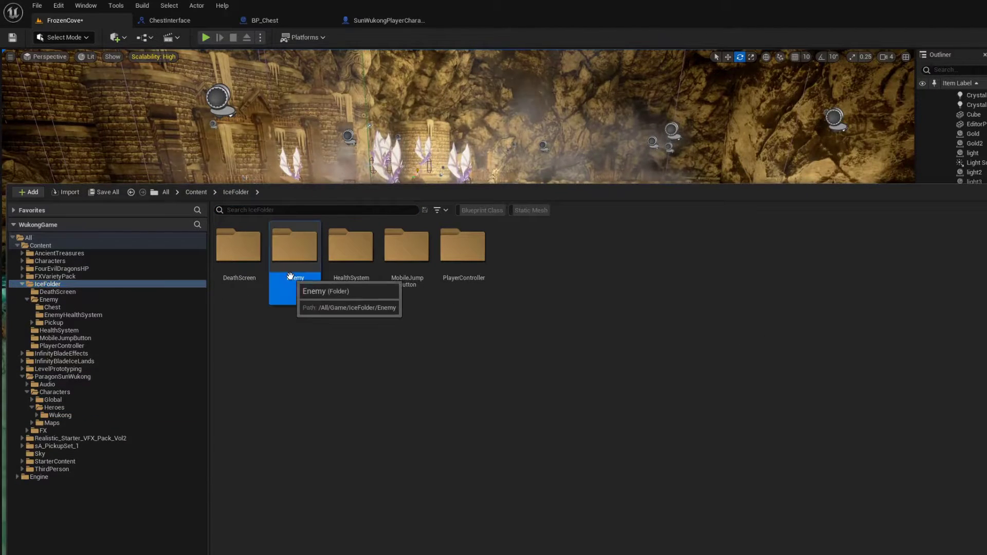
{"action": "double_click", "coordinate": [288, 285]}
{"action": "double_click", "coordinate": [238, 289]}
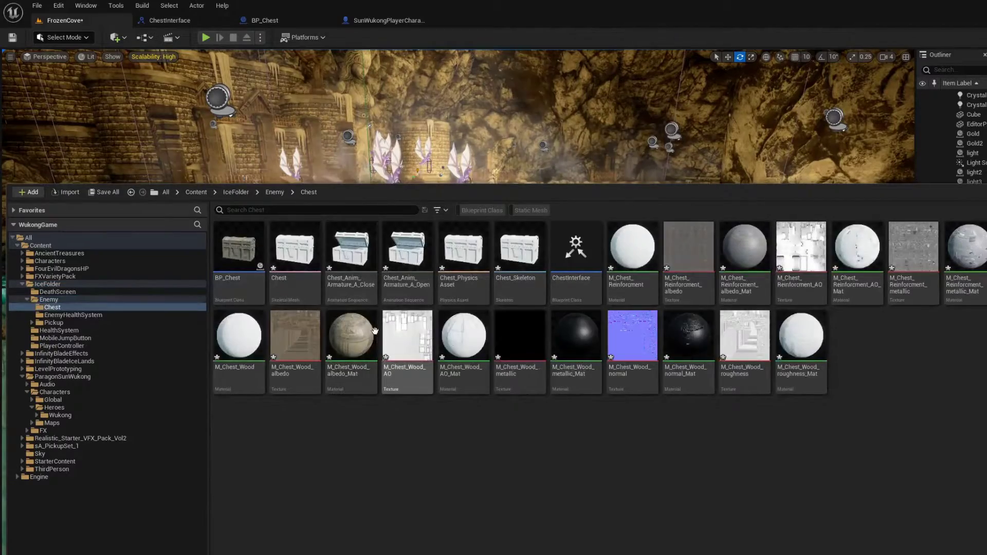
- Place a BP_Chest on the icy floor and rotate it around Z
{"action": "mouse_move", "coordinate": [238, 252]}
{"action": "left_mouse_down"}
{"action": "mouse_move", "coordinate": [430, 115]}
{"action": "mouse_move", "coordinate": [390, 540]}
{"action": "left_mouse_up"}
{"action": "scroll", "coordinate": [438, 496], "scroll_direction": "down", "scroll_amount": 2}
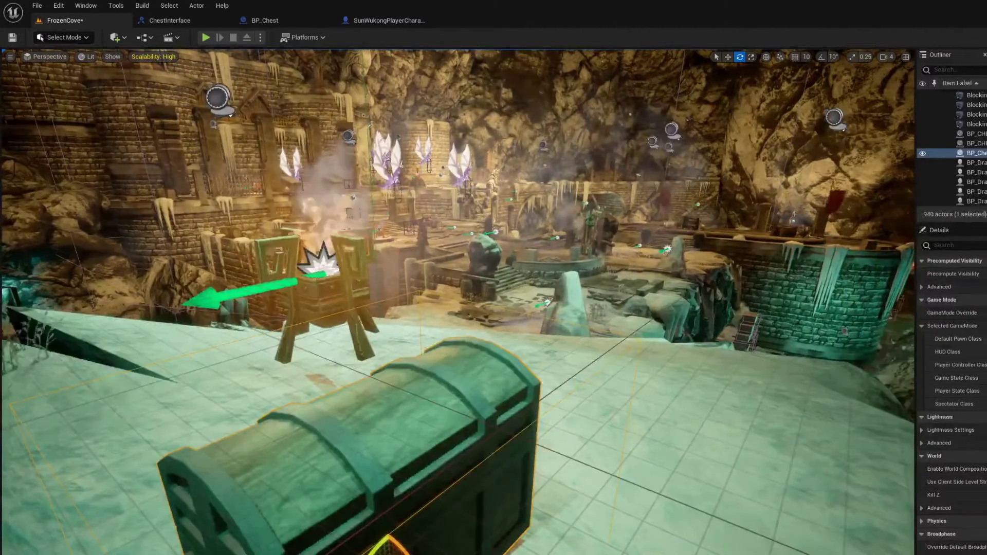
{"action": "scroll", "coordinate": [438, 496], "scroll_direction": "down", "scroll_amount": 3}
{"action": "left_click_drag", "start_coordinate": [438, 496], "coordinate": [406, 497]}
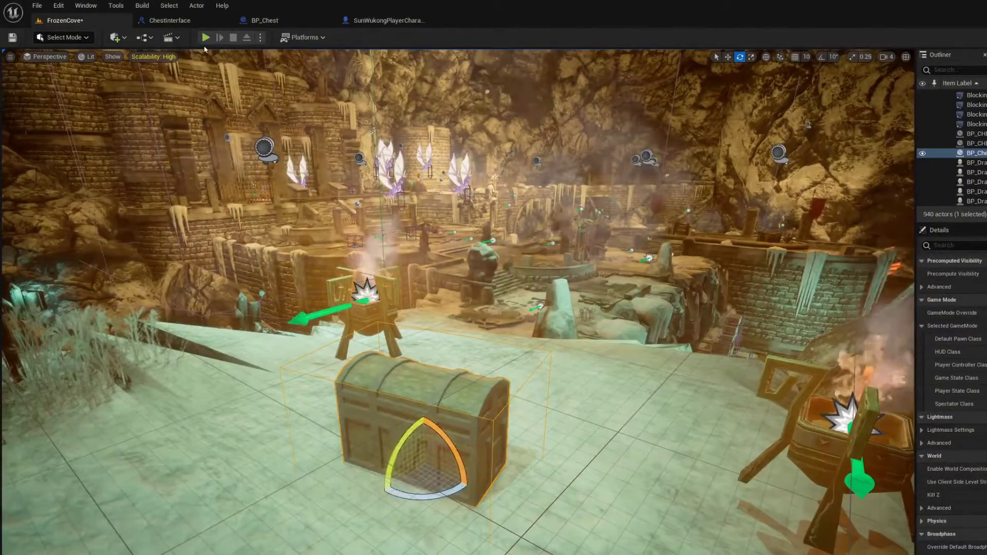
{"action": "key", "text": "alt+p"}
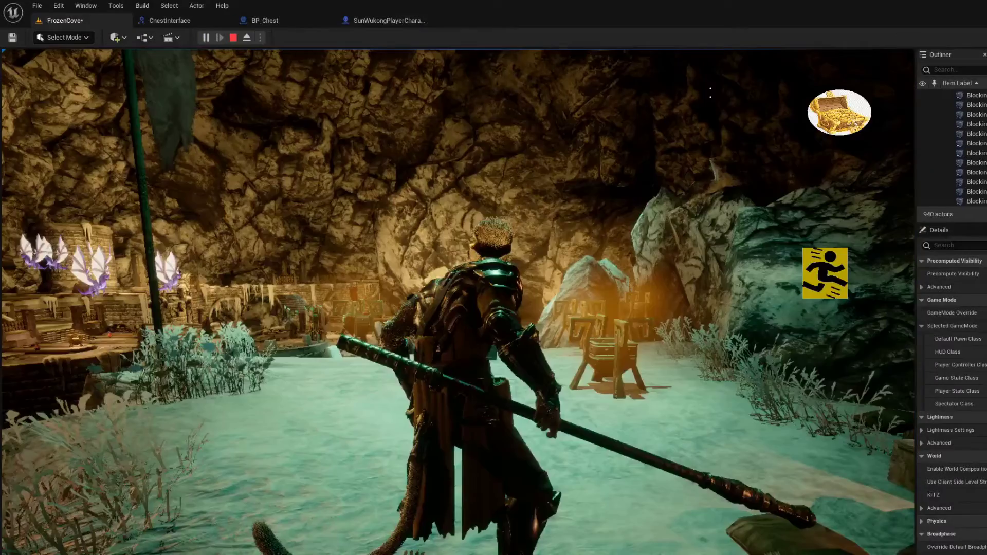
{"action": "key", "text": "w"}
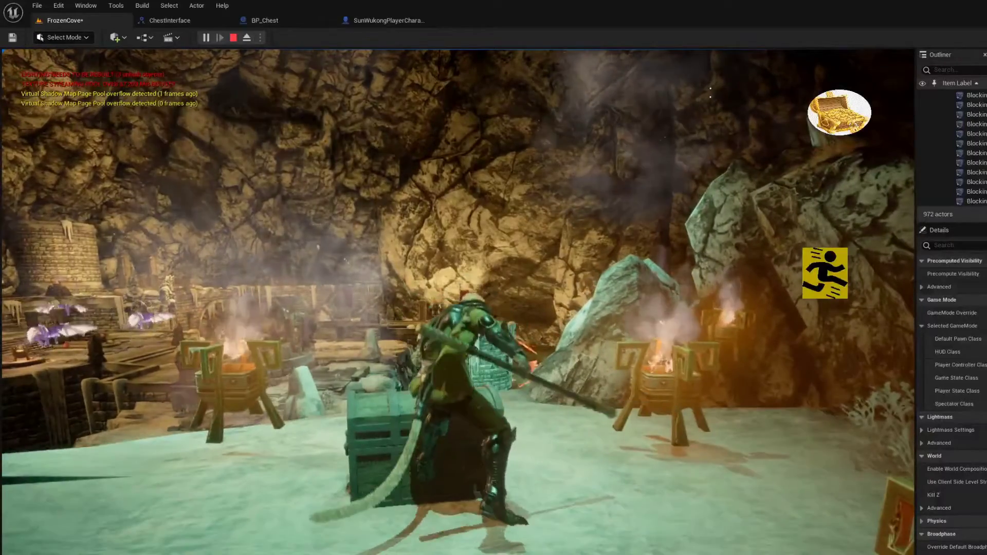
{"action": "key", "text": "e"}
{"action": "key", "text": "w"}
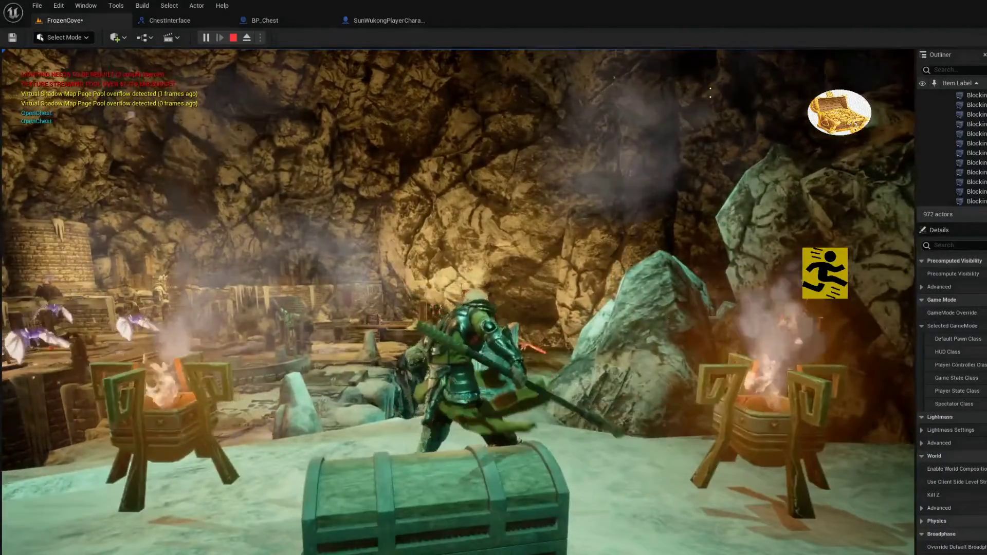
{"action": "key", "text": "w"}
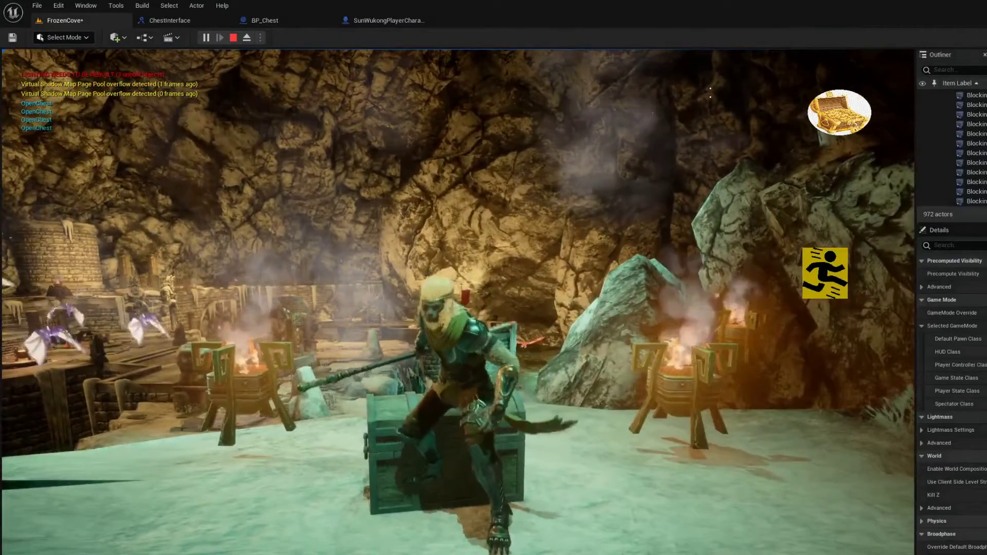
{"action": "key", "text": "Escape"}
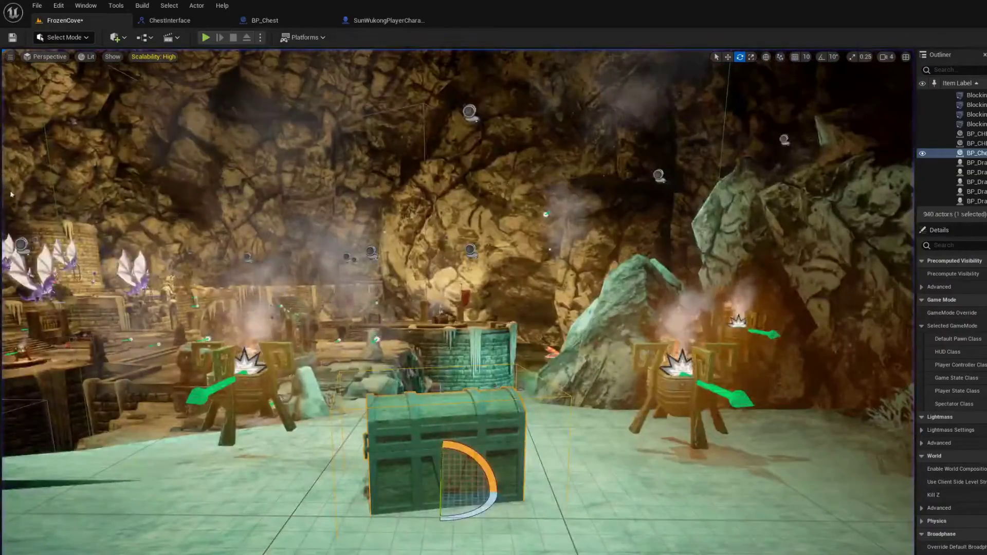
- Set BP_Chest's New Anim to Play to Chest_Anim_Armature_A_Open and compile
{"action": "left_click", "coordinate": [264, 20]}
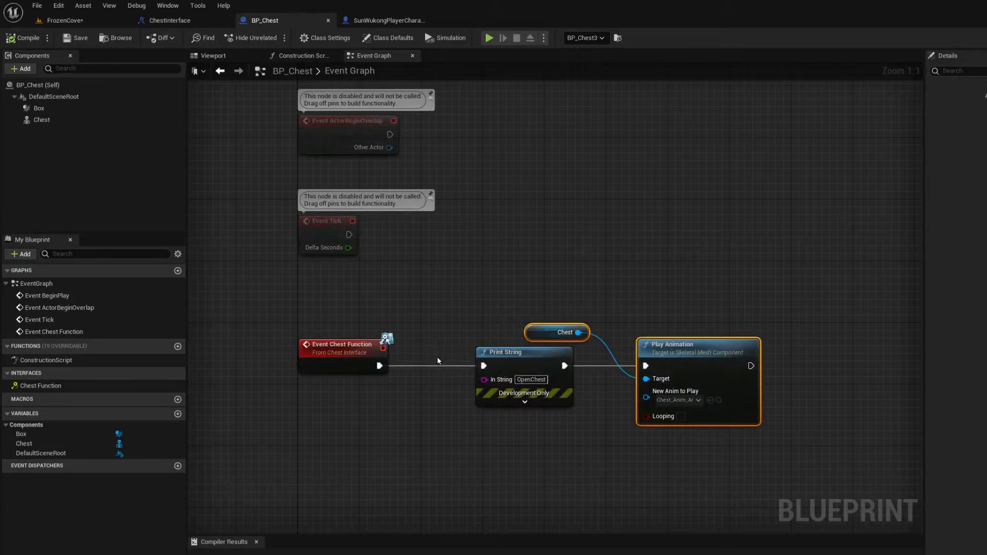
{"action": "left_click", "coordinate": [697, 404]}
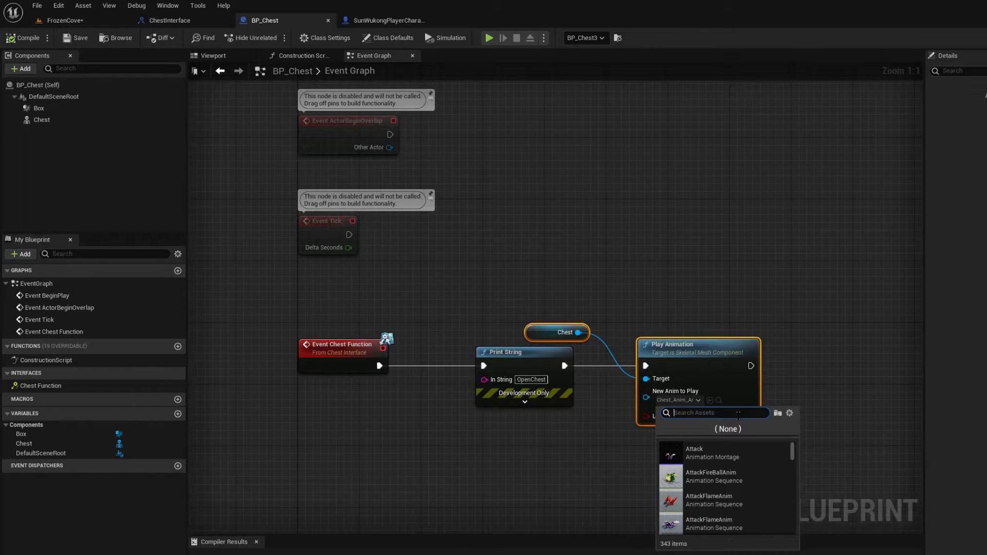
{"action": "type", "text": "ope"}
{"action": "type", "text": "n"}
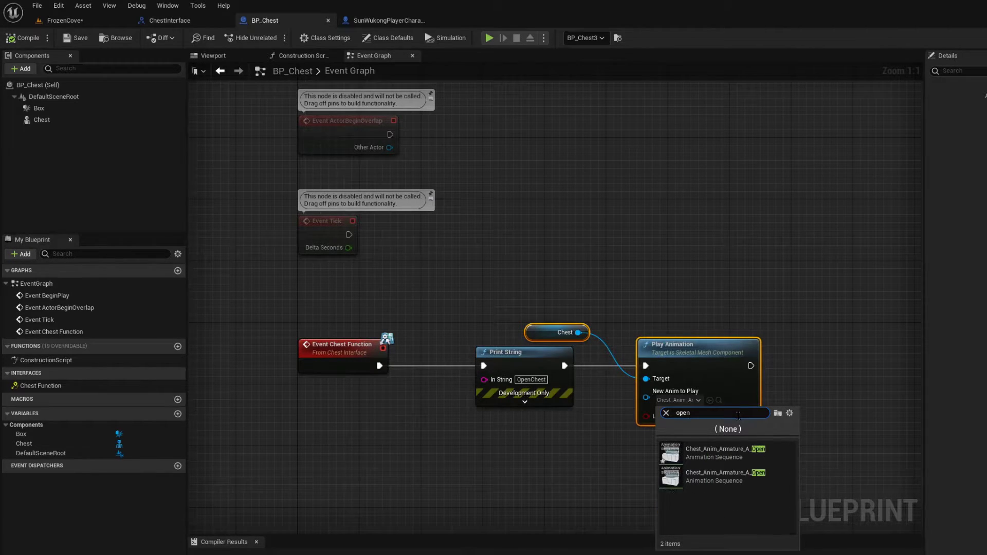
{"action": "left_click", "coordinate": [744, 454]}
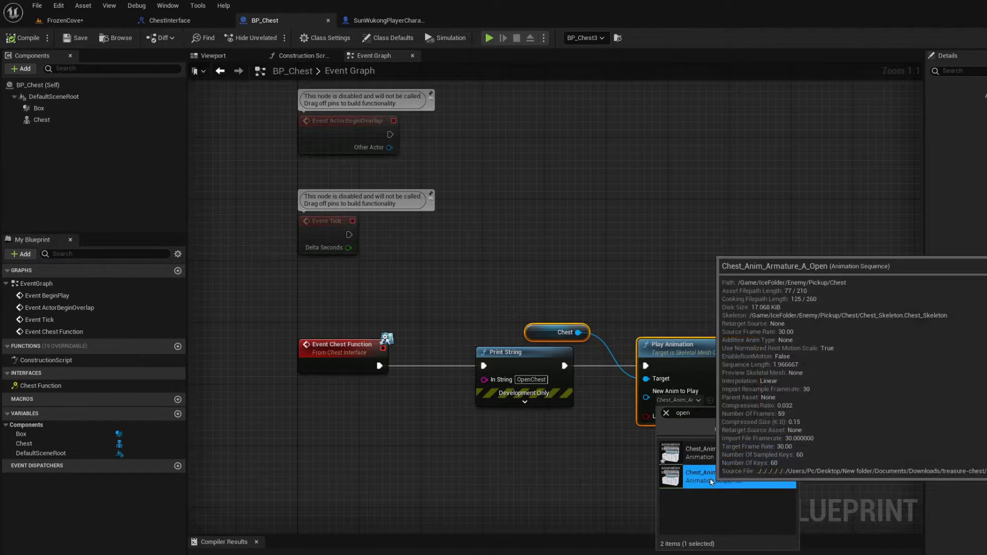
{"action": "left_click", "coordinate": [740, 454]}
{"action": "left_click", "coordinate": [25, 38]}
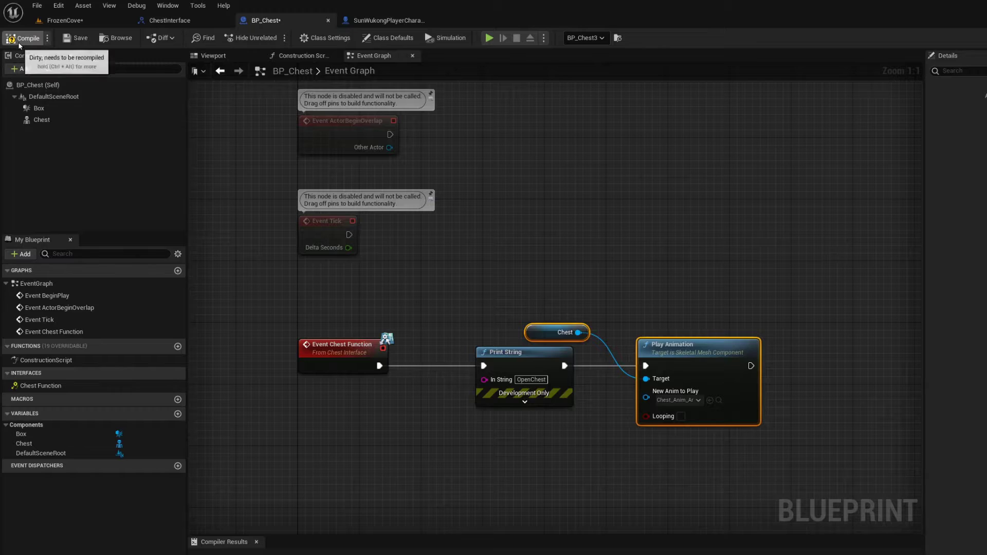
- Select BP_Chest's Box collision component and inspect it around the chest in the viewport
{"action": "left_click", "coordinate": [58, 106]}
{"action": "left_click", "coordinate": [224, 58]}
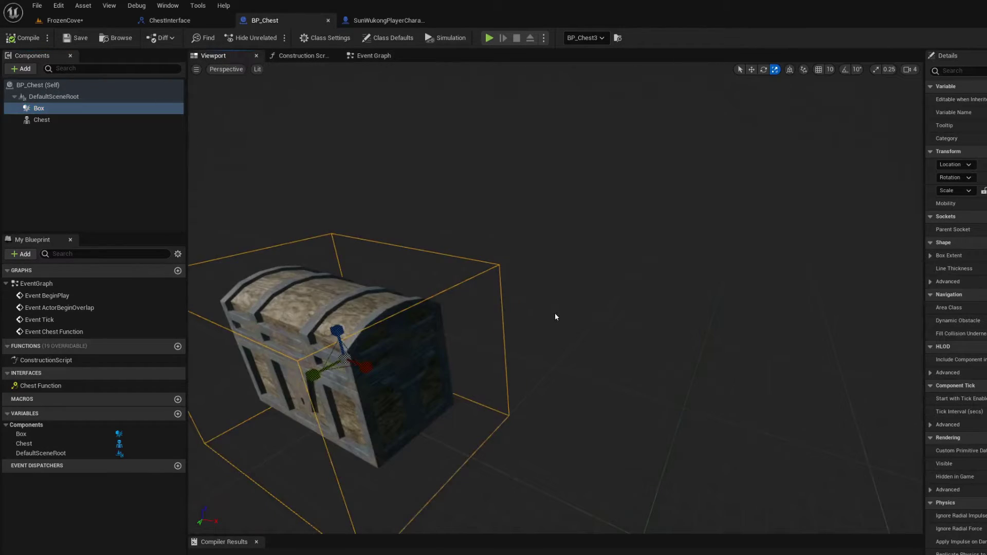
{"action": "left_click_drag", "start_coordinate": [555, 316], "coordinate": [545, 329]}
{"action": "scroll", "coordinate": [957, 317], "scroll_direction": "down", "scroll_amount": 4}
{"action": "scroll", "coordinate": [957, 317], "scroll_direction": "down", "scroll_amount": 3}
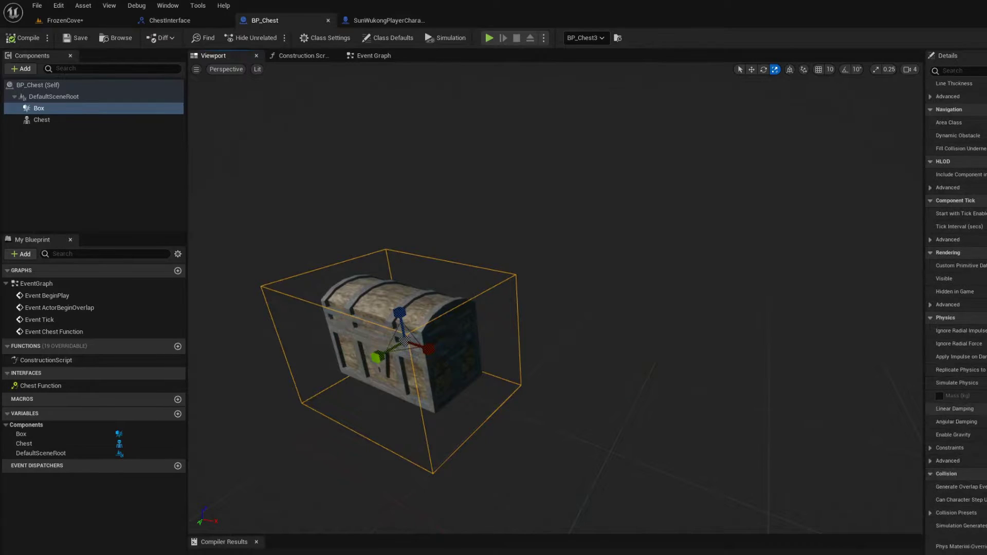
{"action": "scroll", "coordinate": [956, 316], "scroll_direction": "down", "scroll_amount": 3}
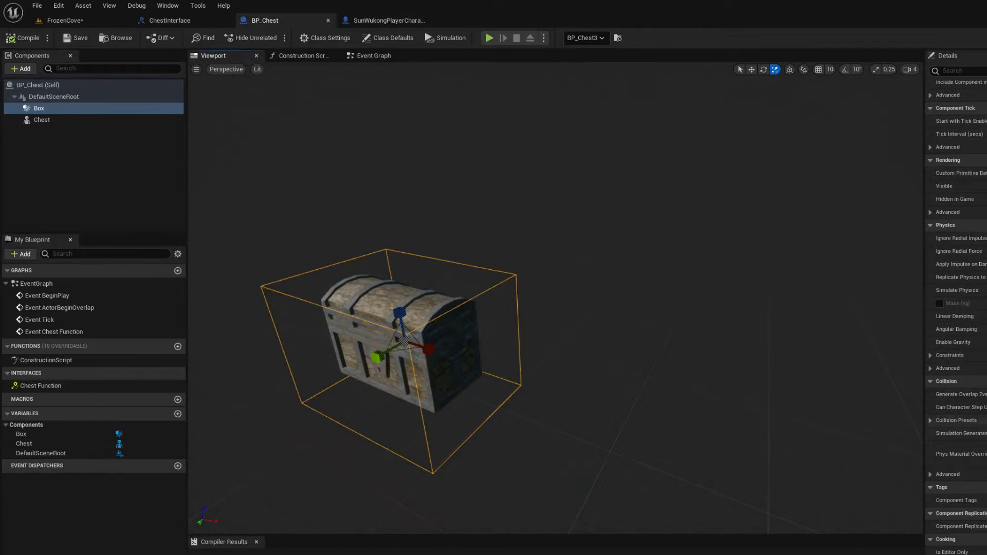
- Bring up the SunWukongPlayerCharacter Event Graph with its C-key chest logic in view
{"action": "left_click", "coordinate": [382, 20]}
{"action": "right_click_drag", "start_coordinate": [534, 321], "coordinate": [808, 301]}
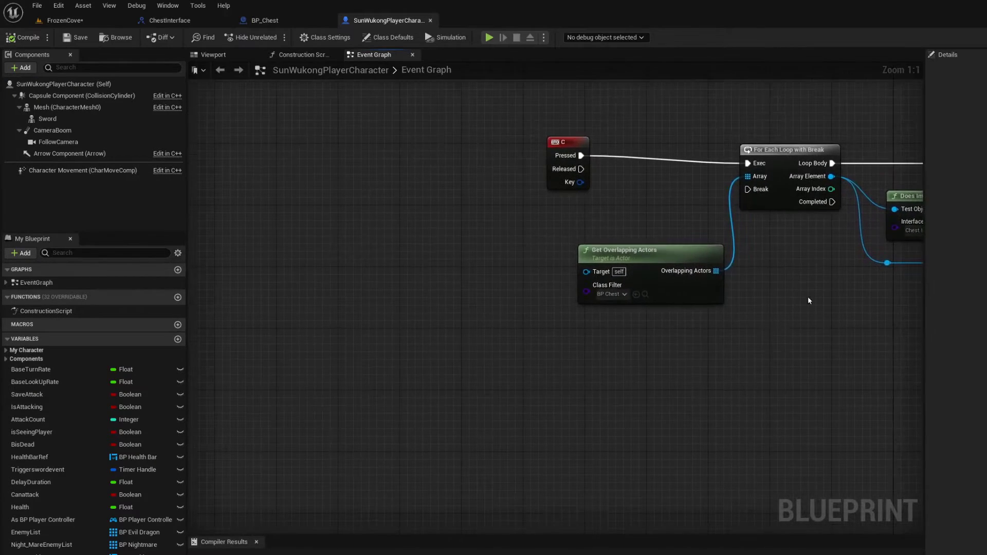
{"action": "left_click", "coordinate": [244, 21]}
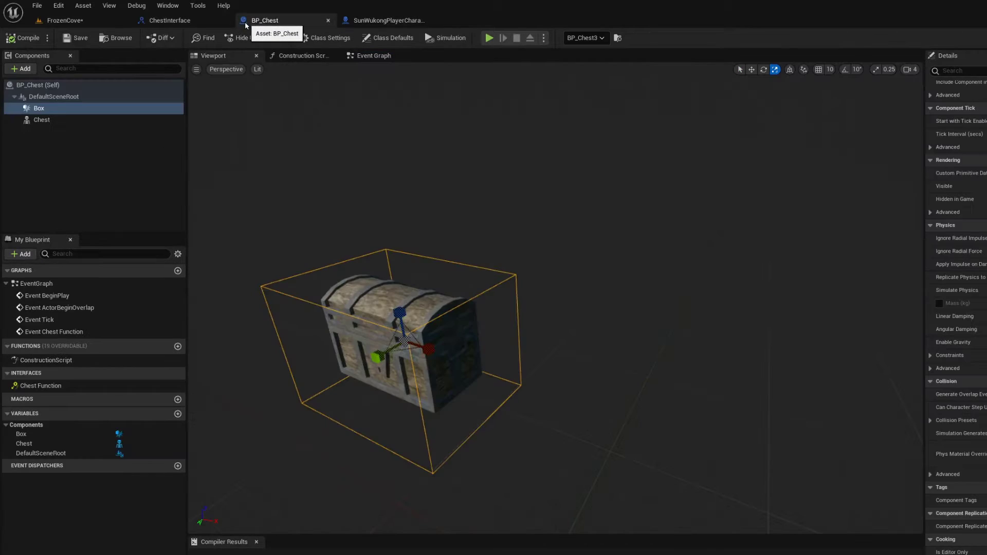
{"action": "left_click", "coordinate": [391, 20]}
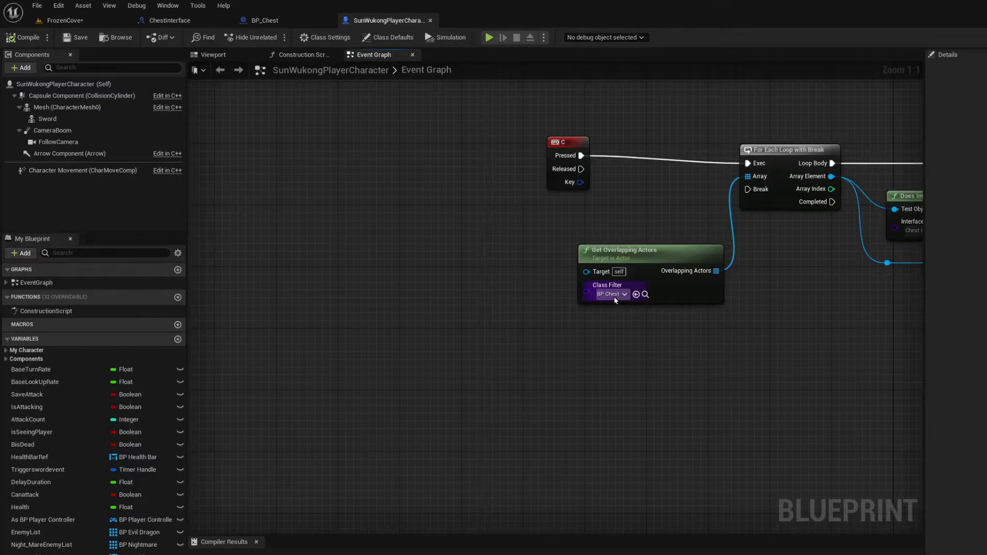
- Wire Chest Function's exec output into the For Each Loop with Break's Break pin
{"action": "left_click", "coordinate": [644, 295]}
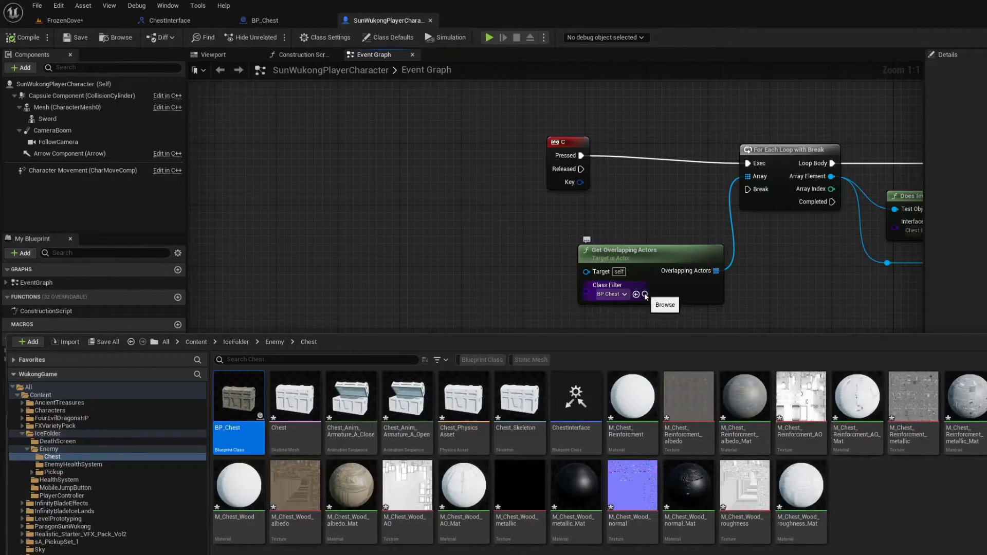
{"action": "right_click_drag", "start_coordinate": [832, 260], "coordinate": [617, 284]}
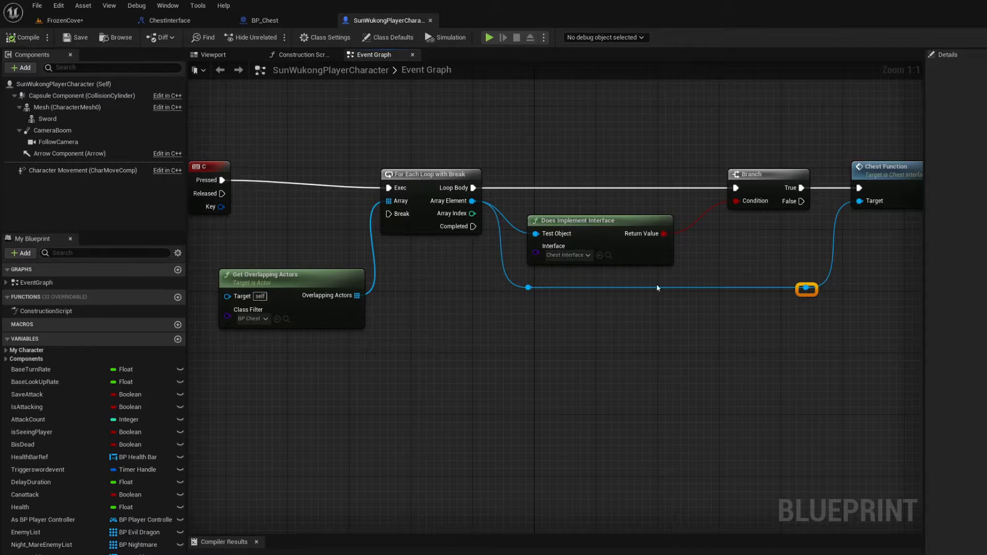
{"action": "right_click_drag", "start_coordinate": [657, 288], "coordinate": [576, 280]}
{"action": "left_click_drag", "start_coordinate": [855, 180], "coordinate": [310, 207]}
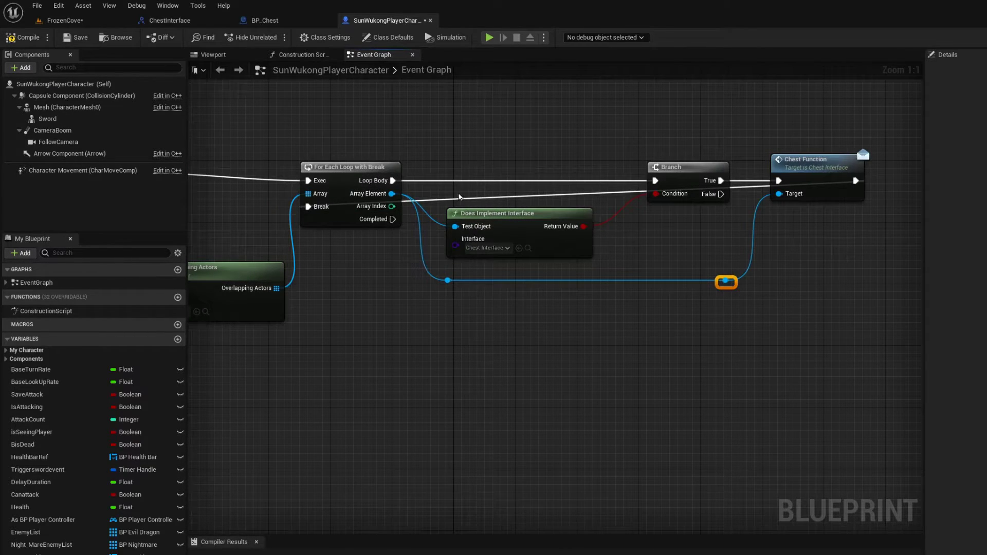
- Add two reroute points on that exec wire and tidy them below the nodes
{"action": "double_click", "coordinate": [457, 198]}
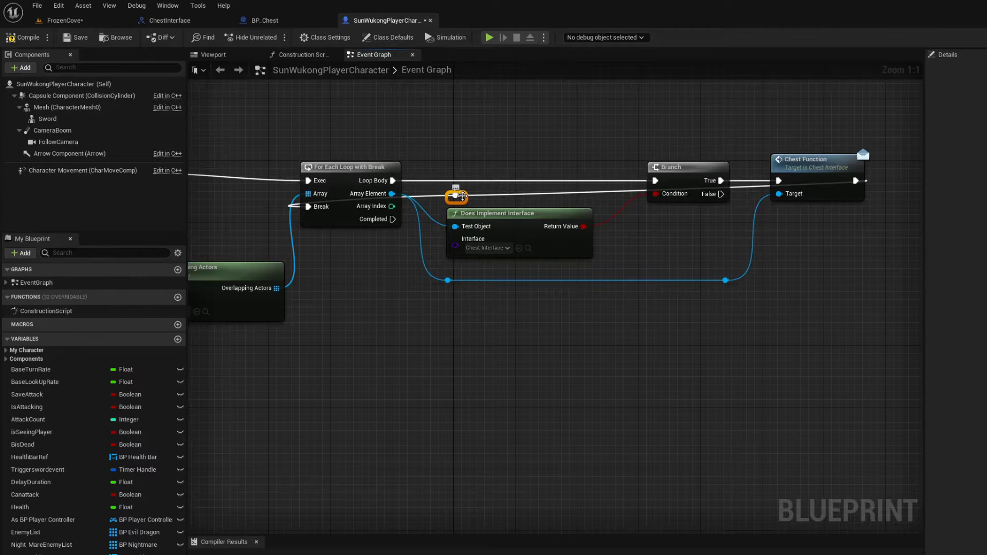
{"action": "left_click_drag", "start_coordinate": [462, 196], "coordinate": [384, 300]}
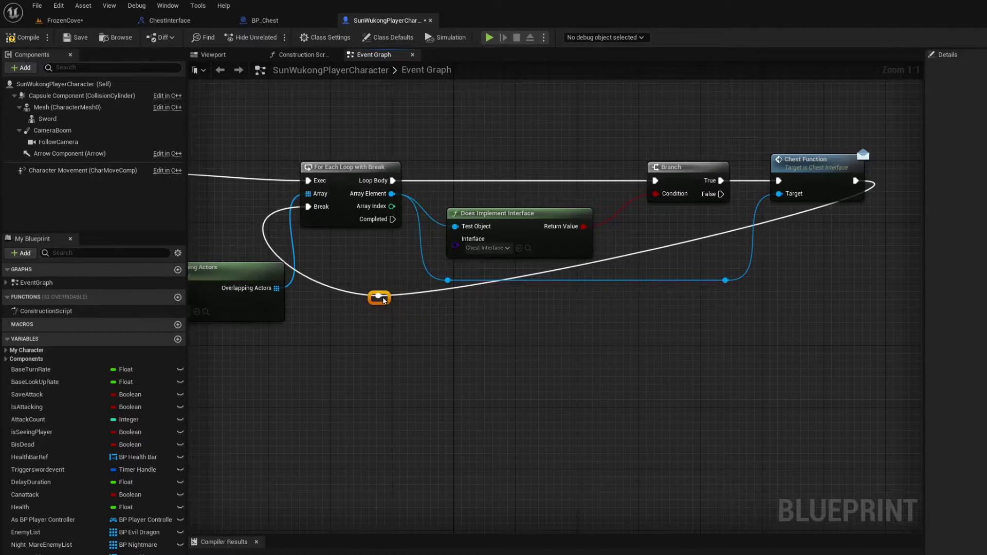
{"action": "right_click_drag", "start_coordinate": [568, 212], "coordinate": [450, 176]}
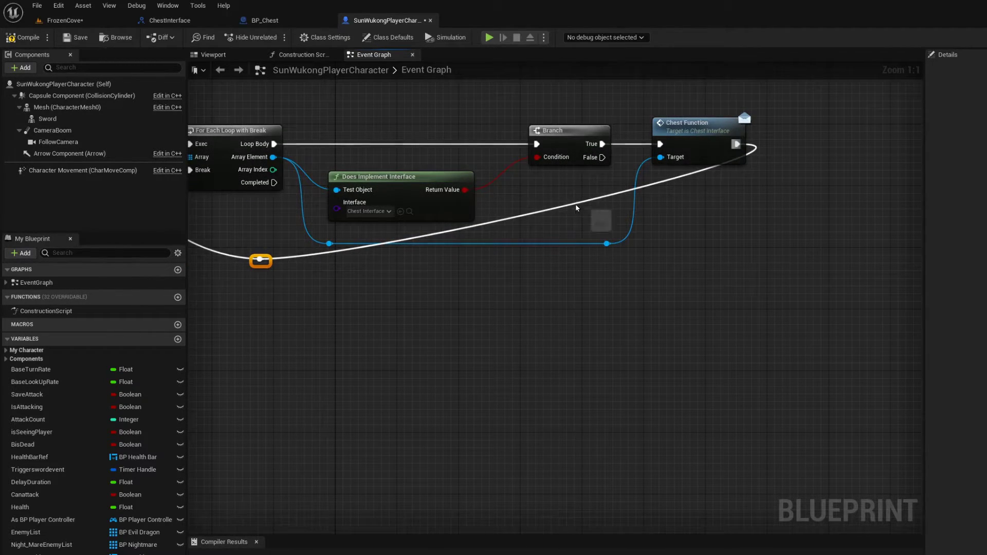
{"action": "double_click", "coordinate": [577, 203]}
{"action": "mouse_move", "coordinate": [577, 205]}
{"action": "left_mouse_down"}
{"action": "mouse_move", "coordinate": [654, 284]}
{"action": "mouse_move", "coordinate": [656, 263]}
{"action": "left_mouse_up"}
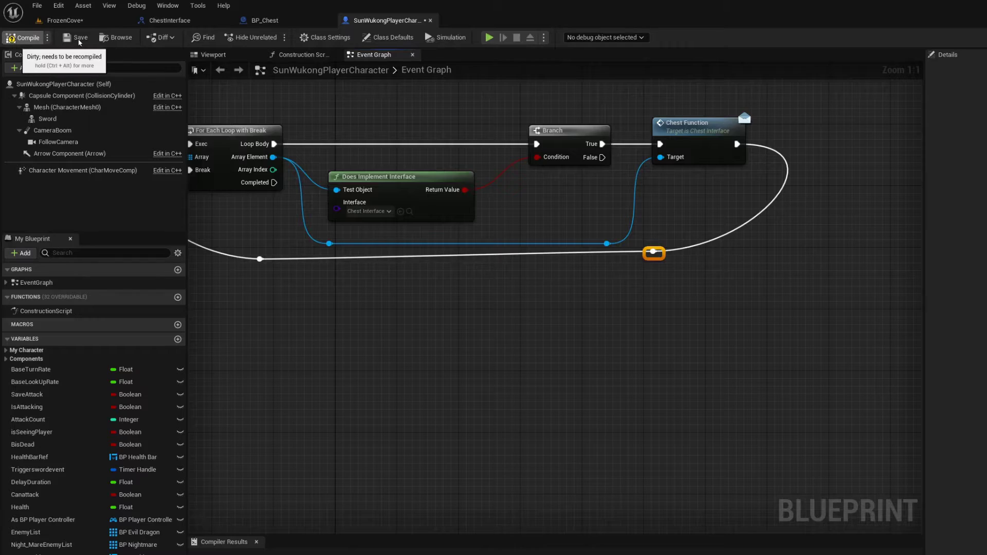
- Save the blueprint changes and the FrozenCove map
{"action": "left_click", "coordinate": [81, 40]}
{"action": "left_click", "coordinate": [62, 20]}
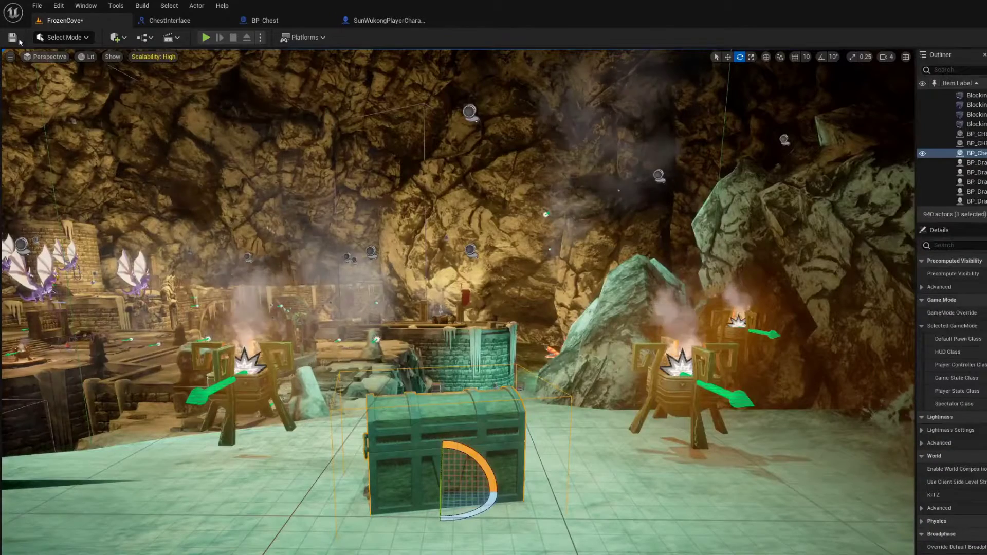
{"action": "key", "text": "ctrl+s"}
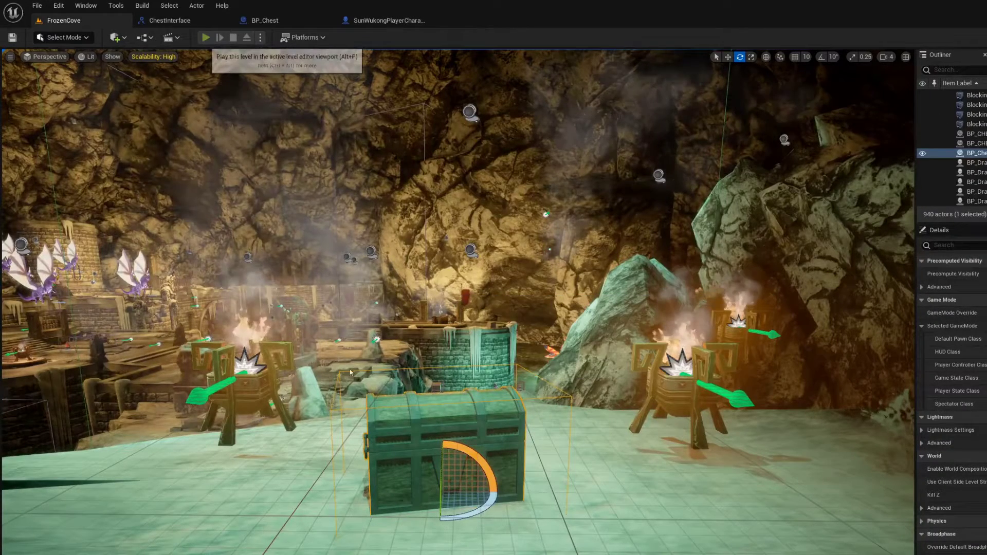
- Play the level, walk the character to the chest, open it, then end the session
{"action": "left_click", "coordinate": [204, 38]}
{"action": "left_click", "coordinate": [457, 303]}
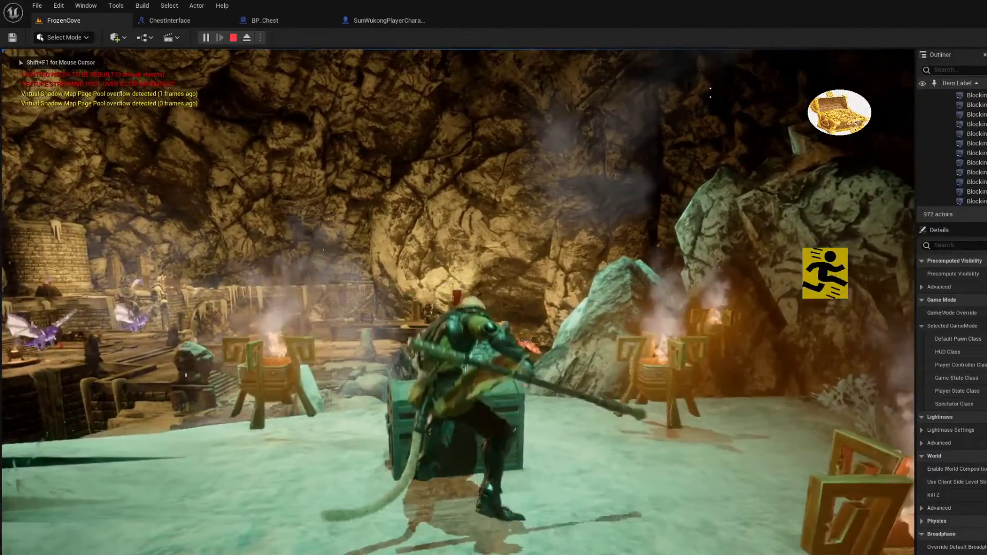
{"action": "left_click", "coordinate": [457, 303]}
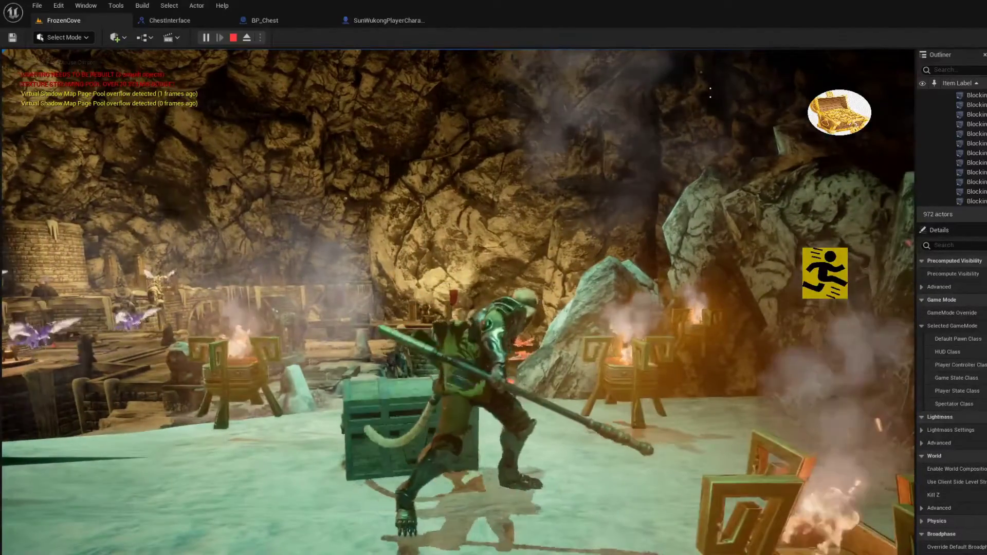
{"action": "key", "text": "e"}
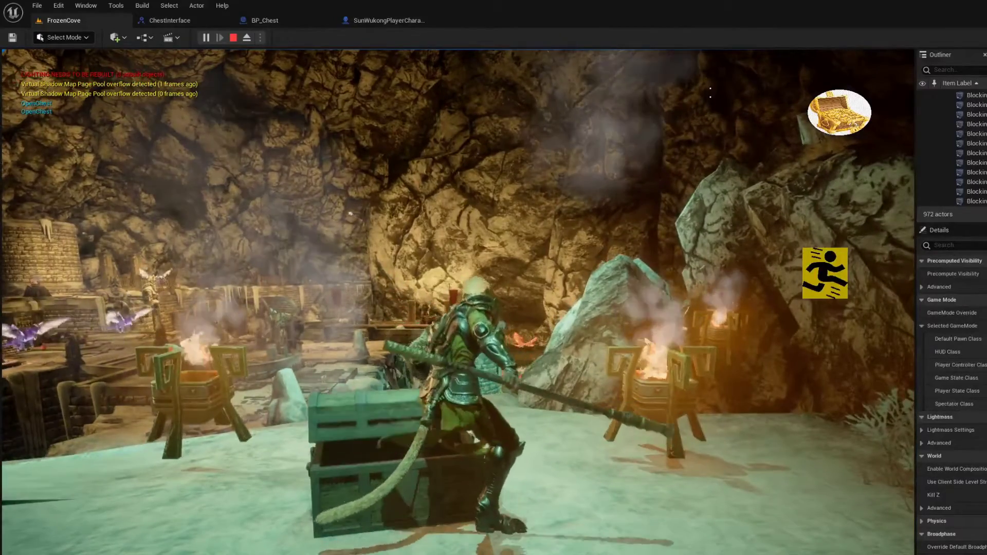
{"action": "key", "text": "w"}
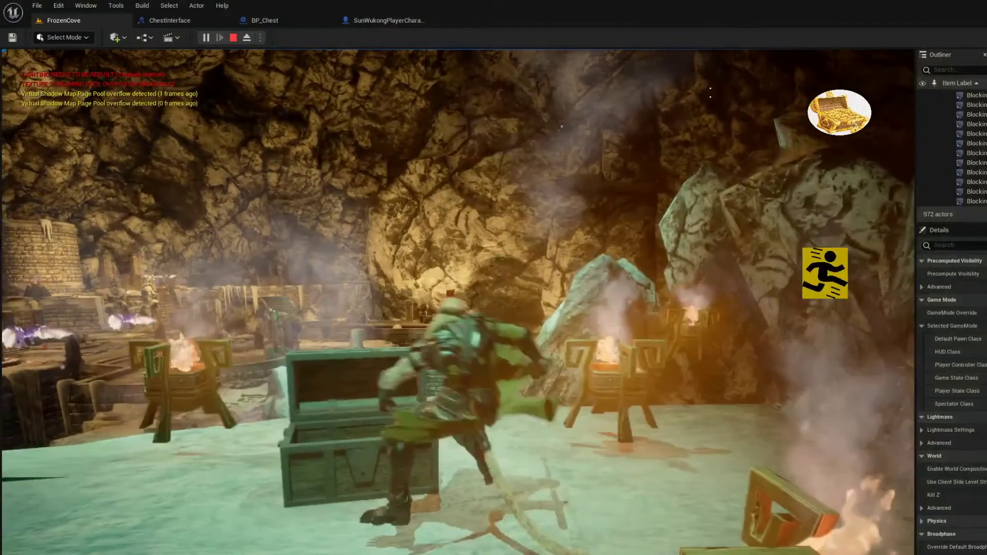
{"action": "key", "text": "Escape"}
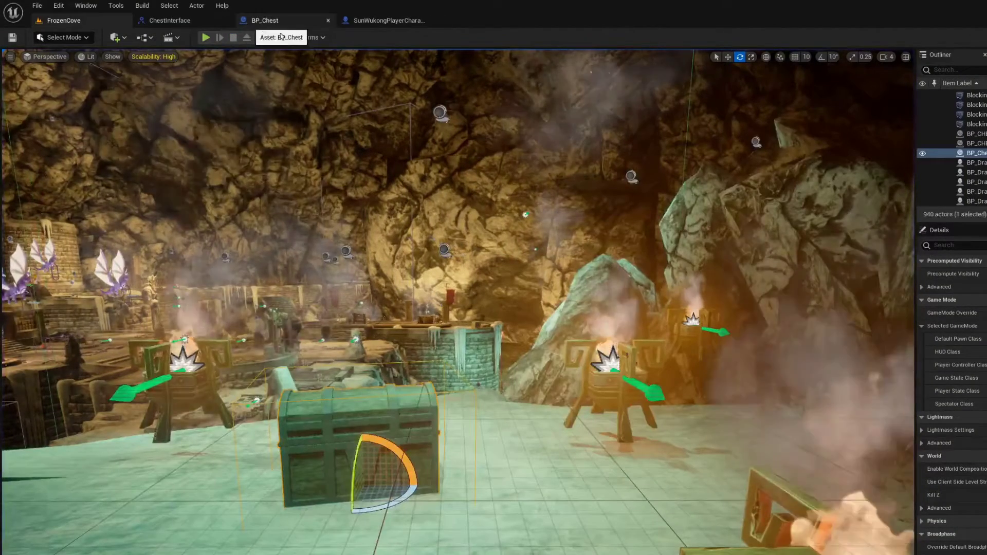
- Scale up BP_Chest's Box collision, compile it, and save the FrozenCove level
{"action": "left_click", "coordinate": [267, 21]}
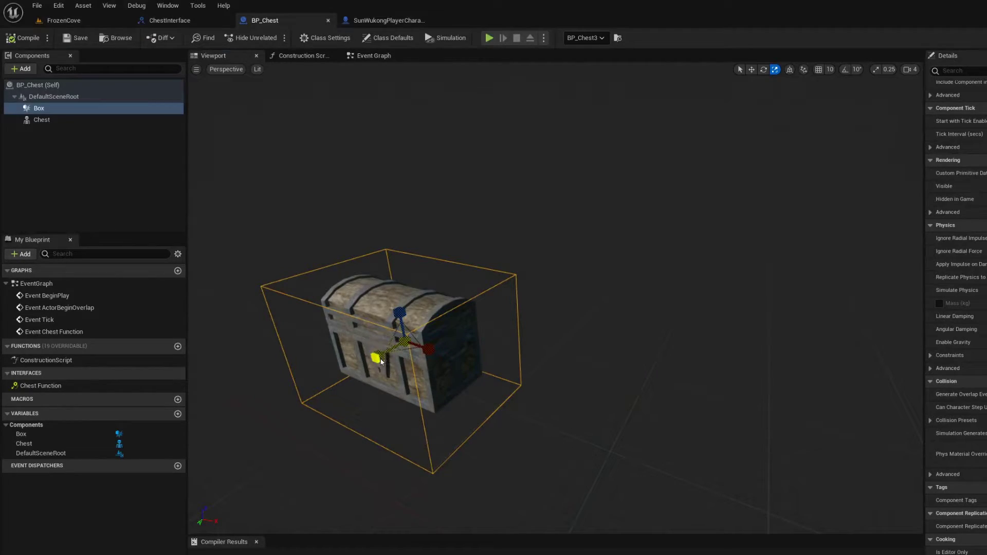
{"action": "left_click_drag", "start_coordinate": [381, 362], "coordinate": [450, 352]}
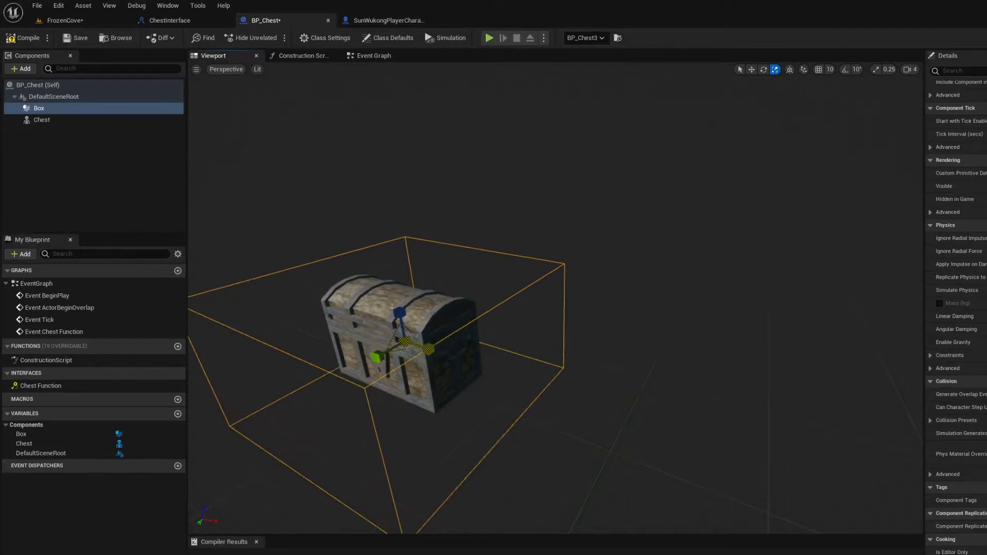
{"action": "left_click", "coordinate": [24, 38]}
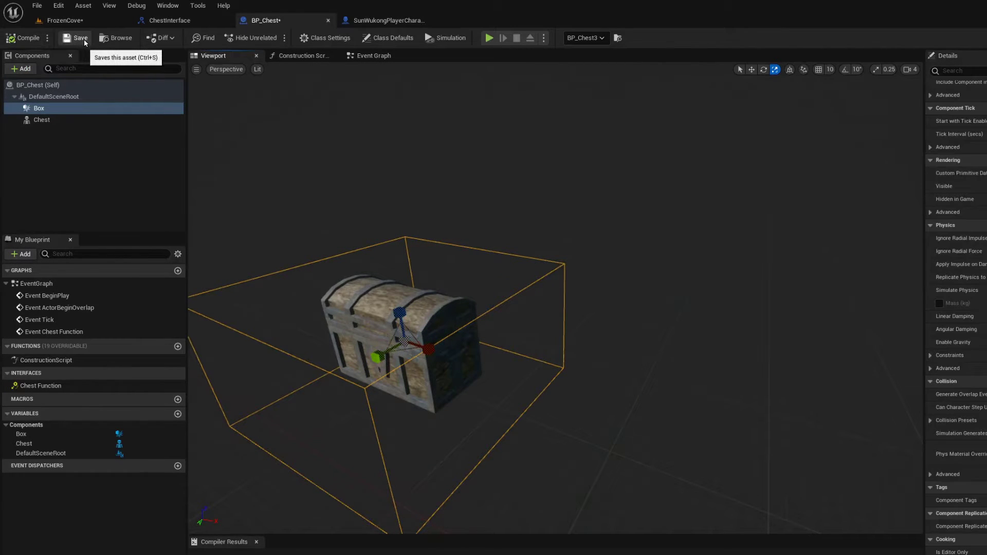
{"action": "left_click", "coordinate": [62, 20]}
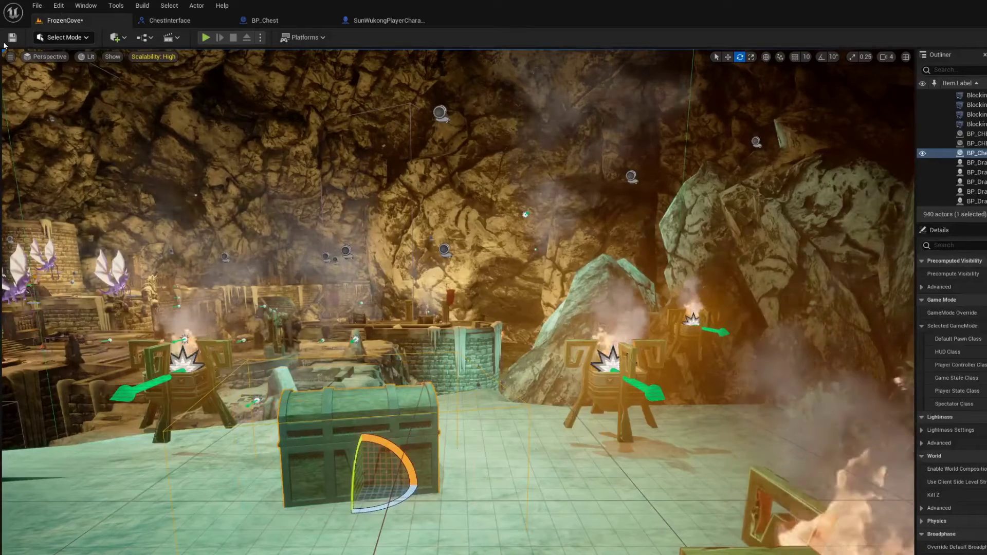
{"action": "left_click", "coordinate": [8, 38]}
- Create a Blueprint Class named BP_GOLD in the Chest folder and open it
{"action": "key", "text": "ctrl+space"}
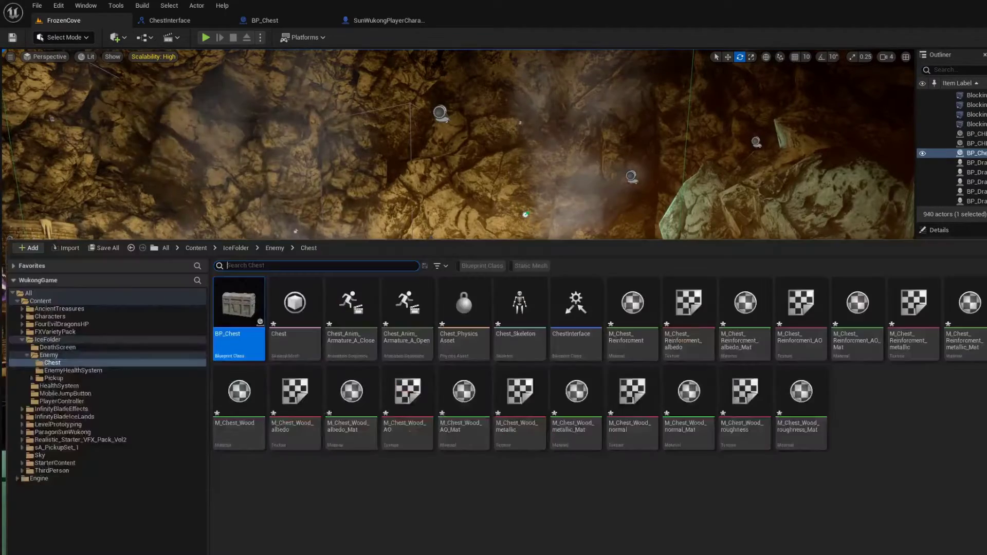
{"action": "right_click", "coordinate": [364, 466]}
{"action": "mouse_move", "coordinate": [437, 391]}
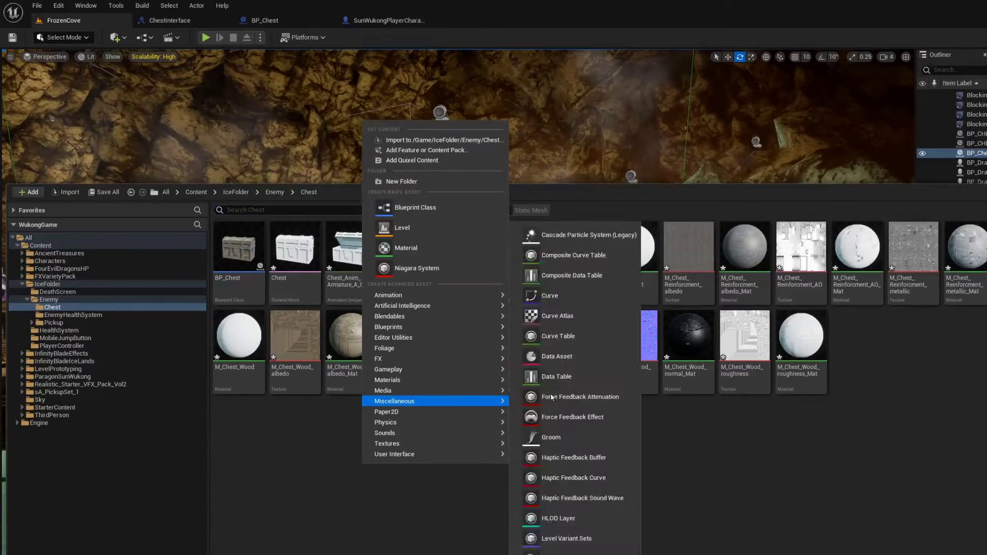
{"action": "mouse_move", "coordinate": [409, 298]}
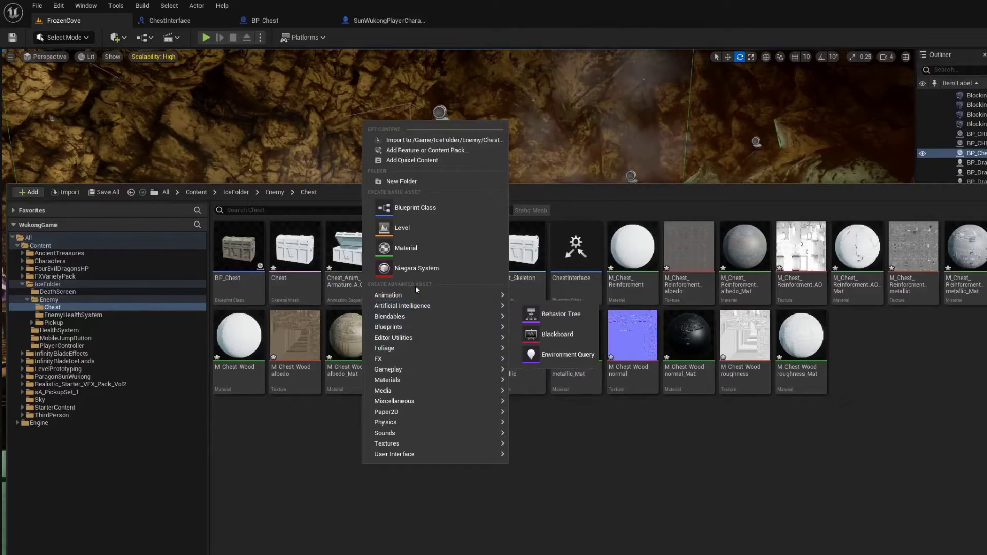
{"action": "left_click", "coordinate": [412, 207]}
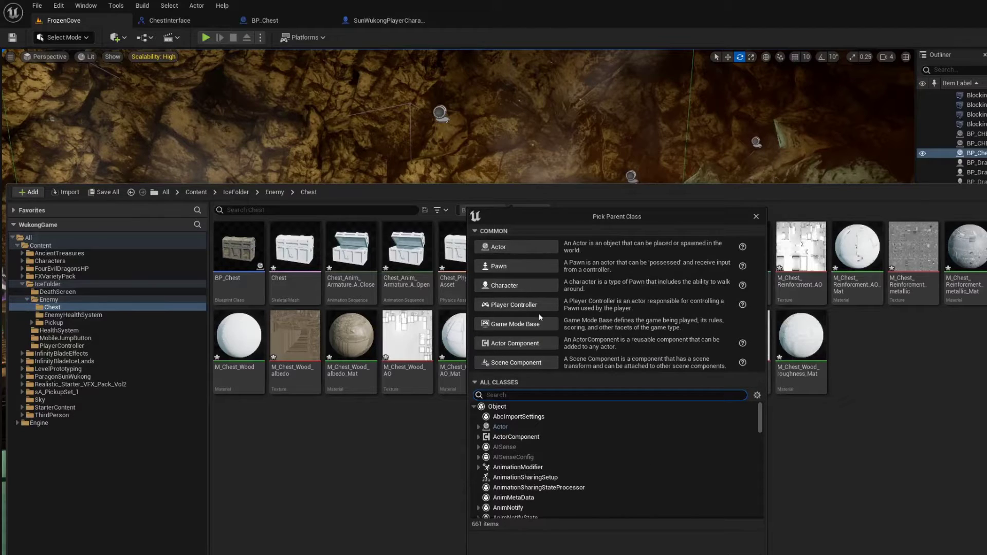
{"action": "left_click", "coordinate": [517, 246]}
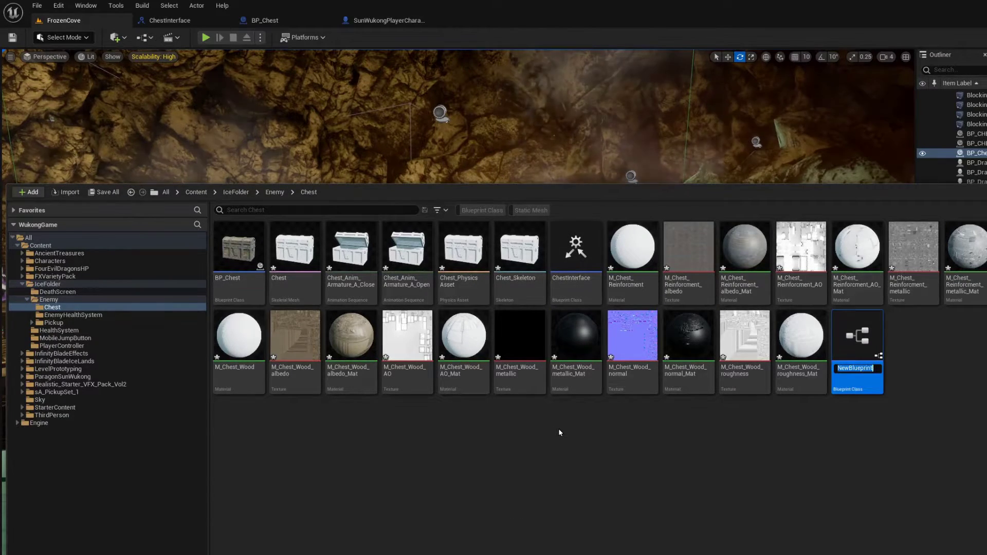
{"action": "type", "text": "BP_"}
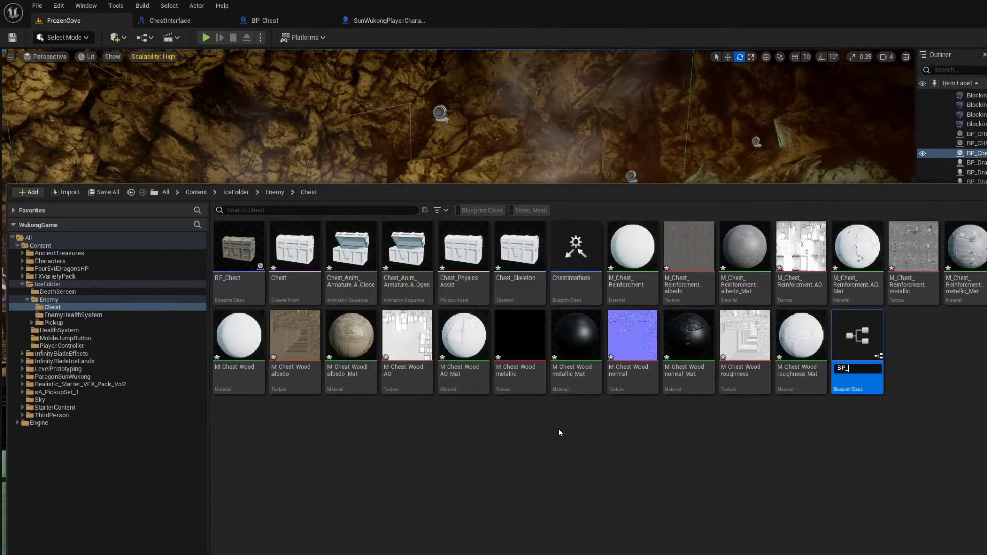
{"action": "type", "text": "GOL"}
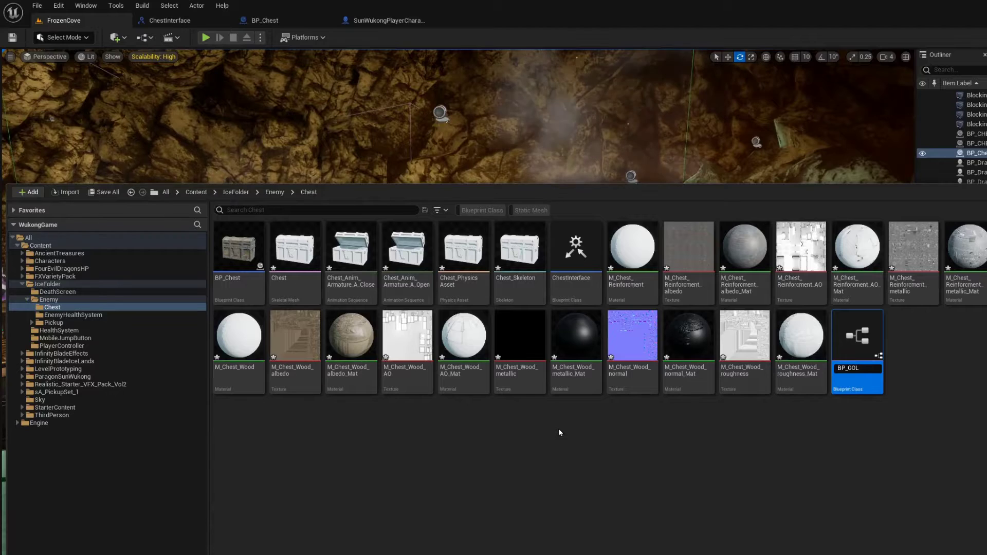
{"action": "type", "text": "D"}
{"action": "key", "text": "Return"}
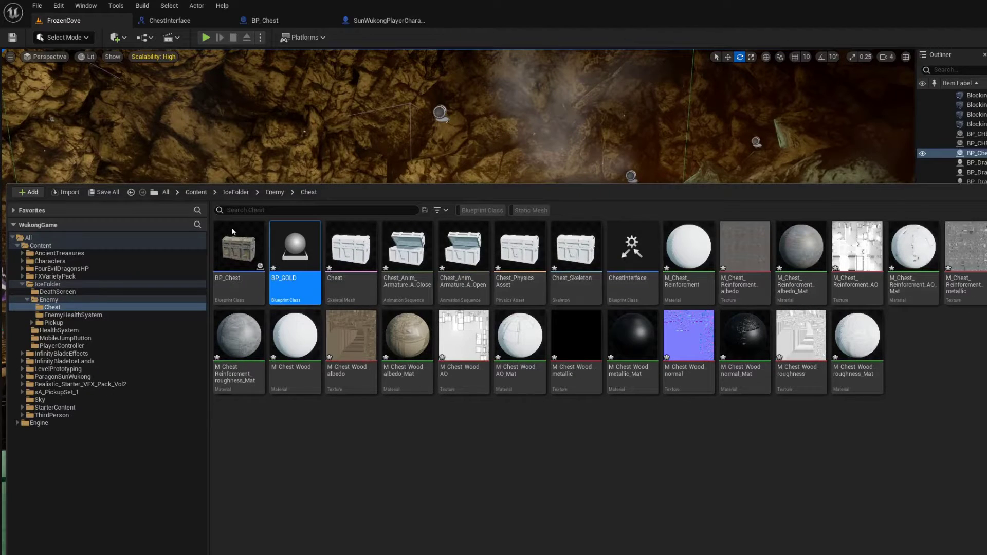
{"action": "left_click", "coordinate": [332, 53]}
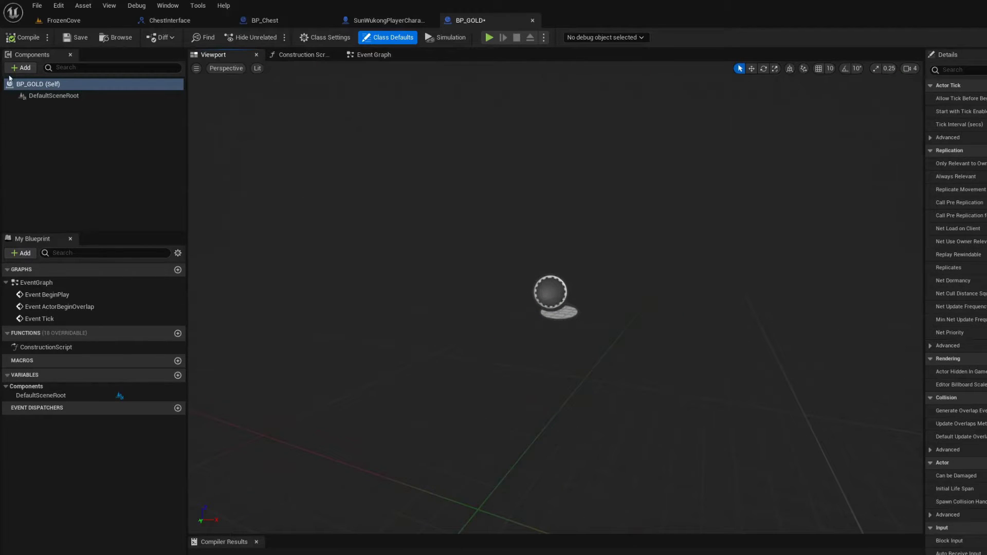
- Add StaticMesh and Box collision components to BP_GOLD, attaching Box under DefaultSceneRoot
{"action": "left_click", "coordinate": [23, 68]}
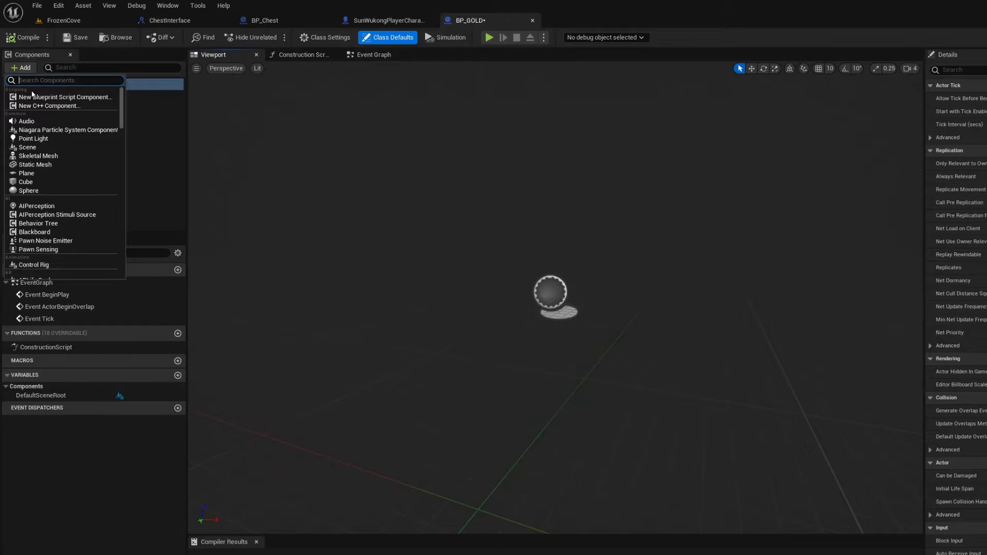
{"action": "type", "text": "sta"}
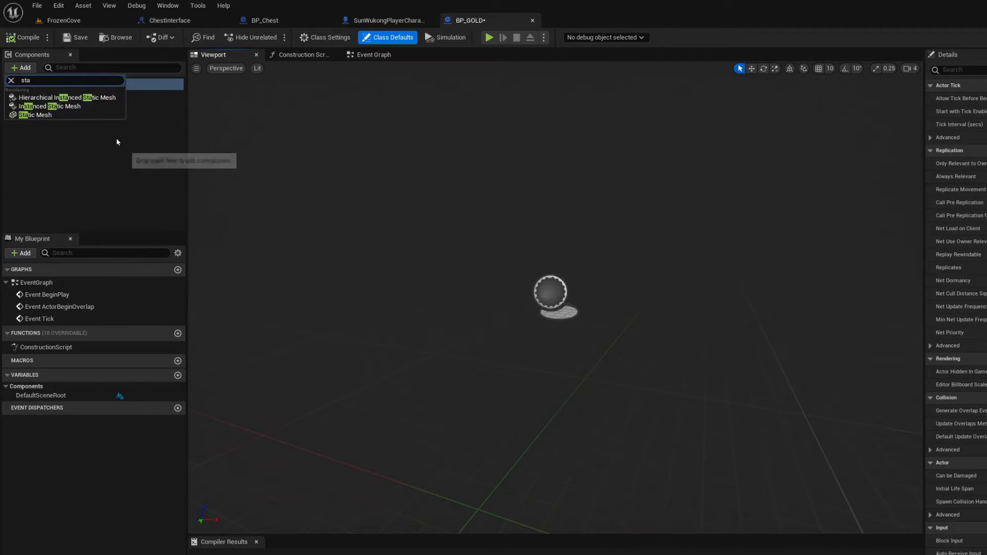
{"action": "left_click", "coordinate": [95, 114]}
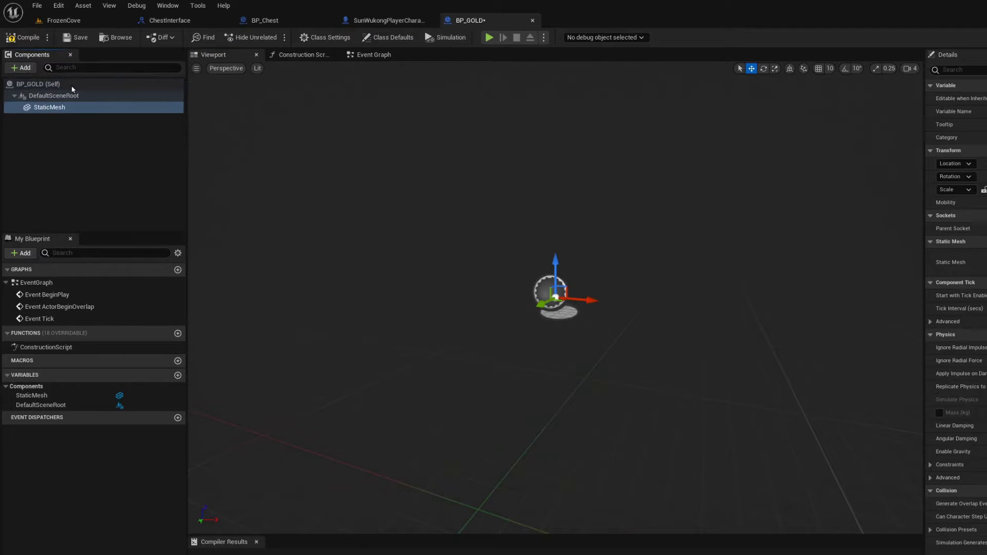
{"action": "left_click", "coordinate": [24, 68]}
{"action": "type", "text": "b"}
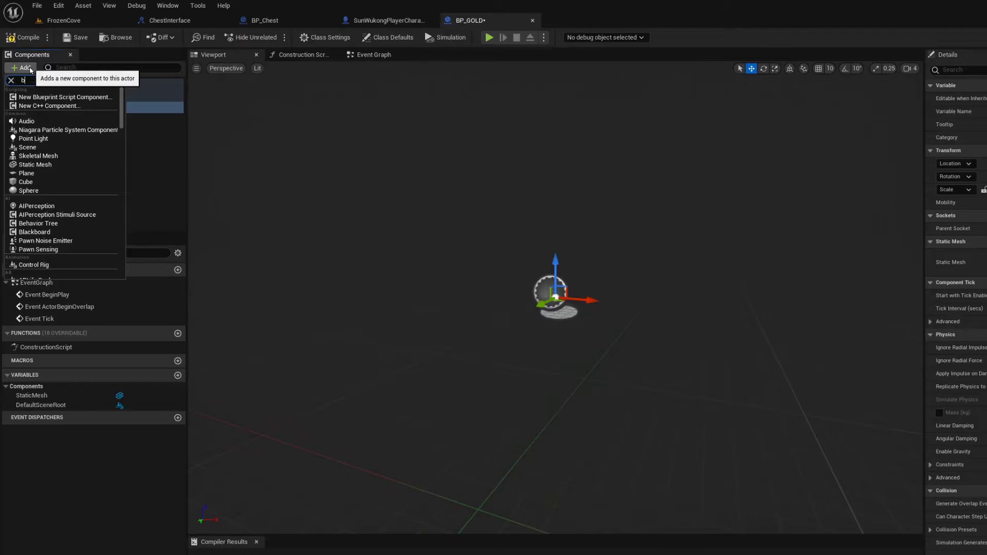
{"action": "type", "text": "ox"}
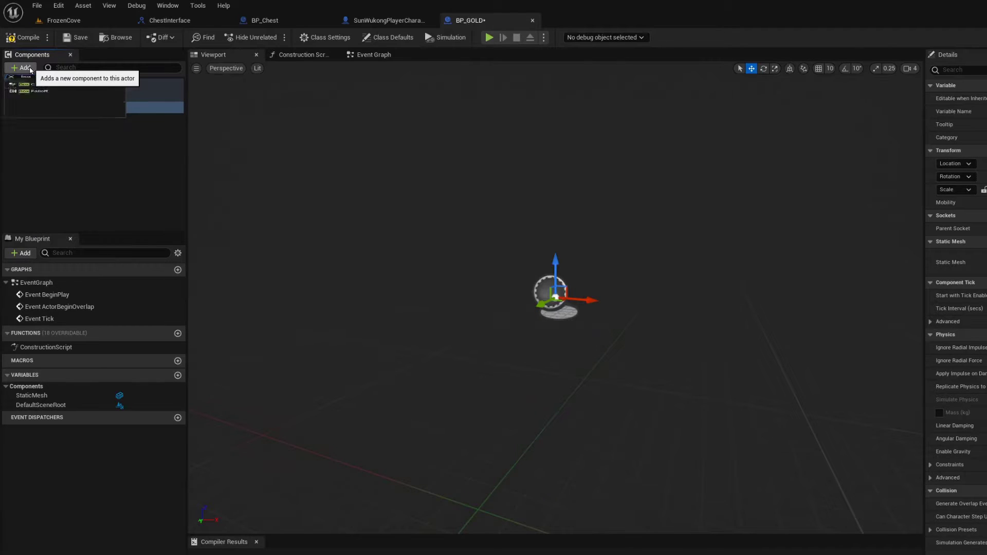
{"action": "key", "text": "Return"}
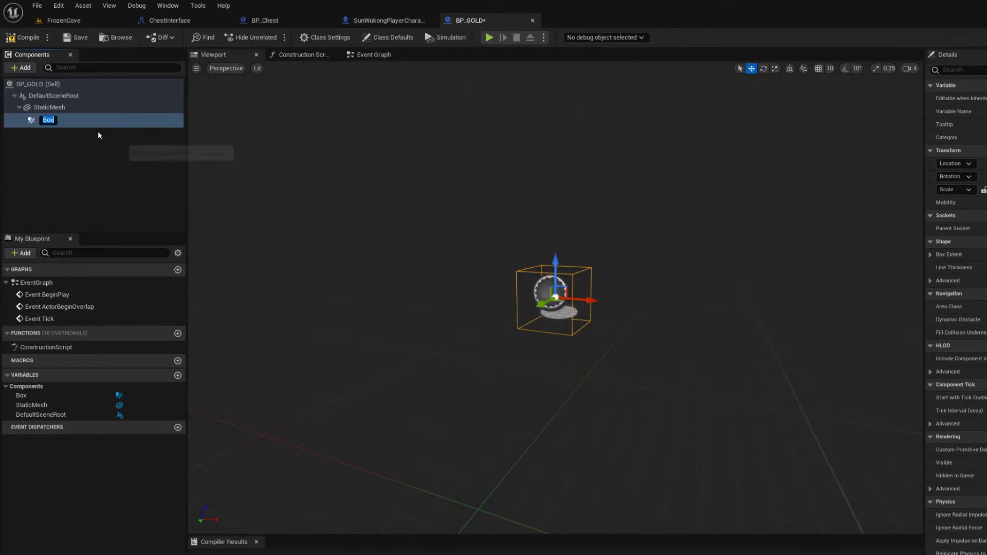
{"action": "left_click_drag", "start_coordinate": [98, 122], "coordinate": [78, 97]}
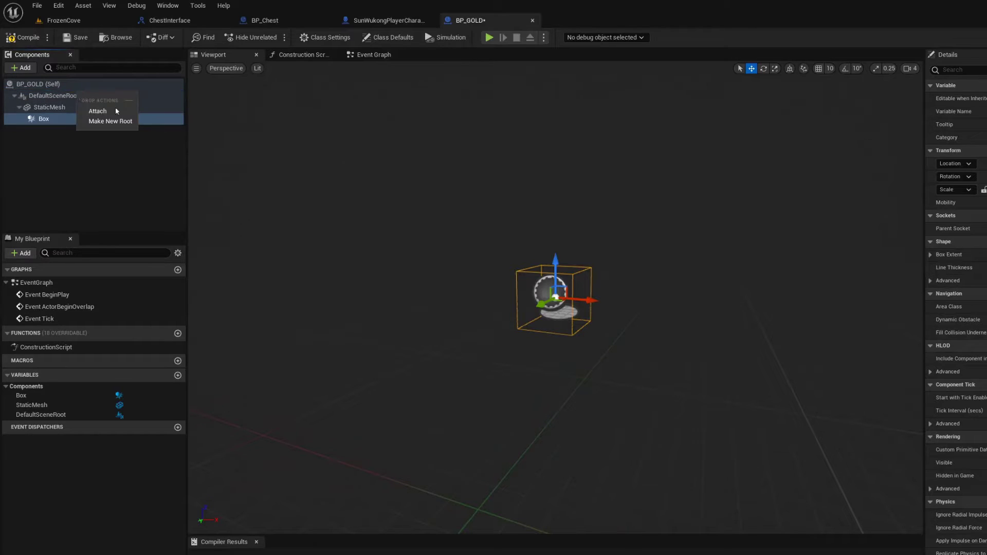
{"action": "left_click", "coordinate": [107, 111]}
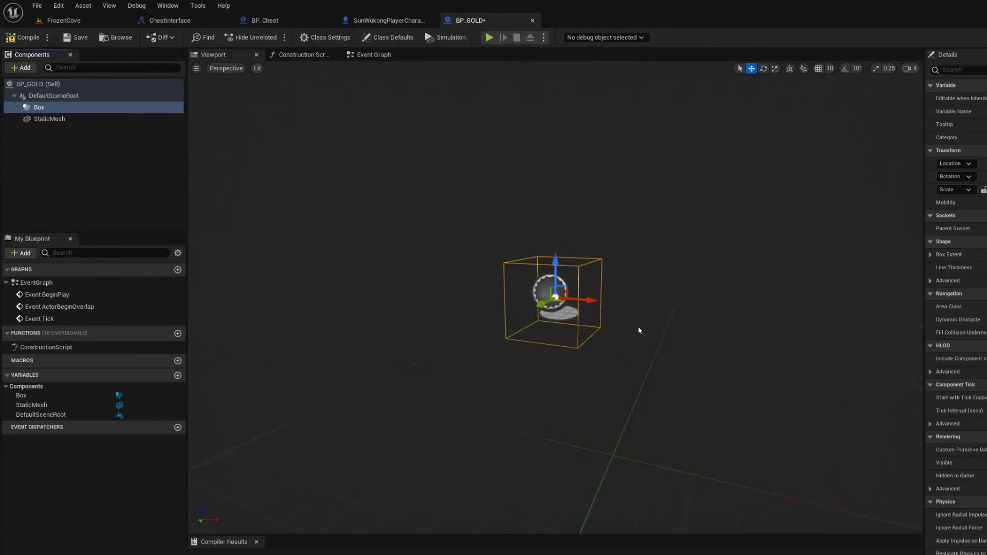
- Select StaticMesh and list the AncientTreasures static meshes in the Content Drawer
{"action": "left_click", "coordinate": [153, 119]}
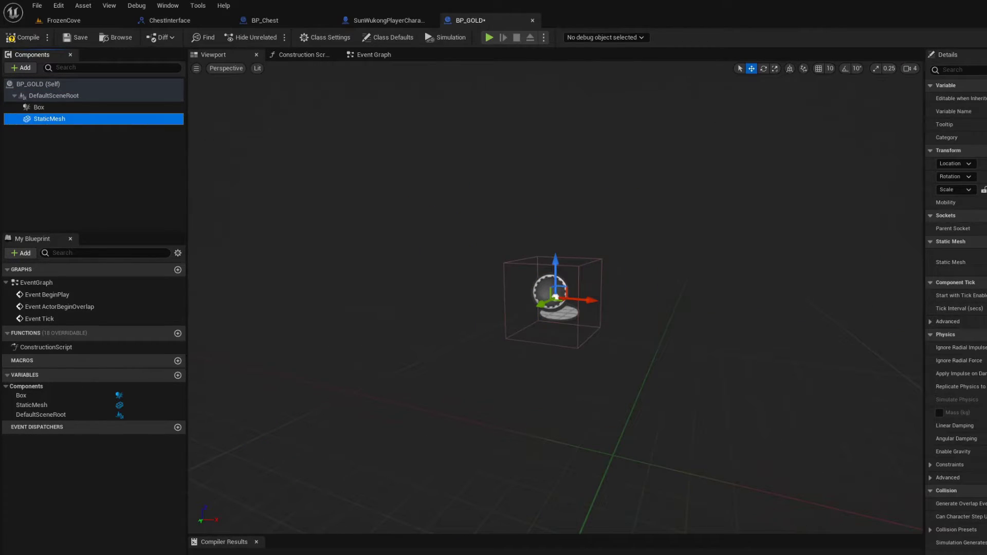
{"action": "key", "text": "ctrl+space"}
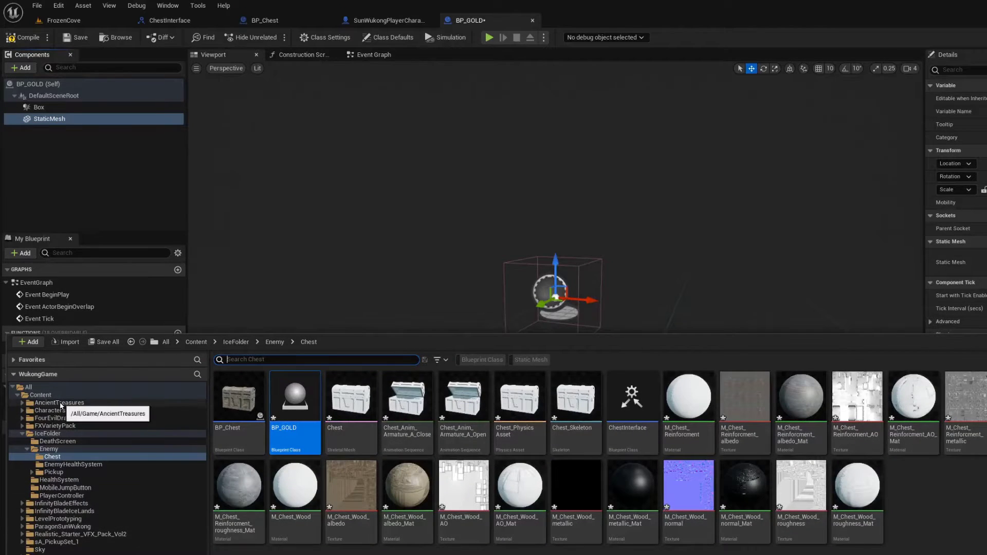
{"action": "left_click", "coordinate": [61, 404]}
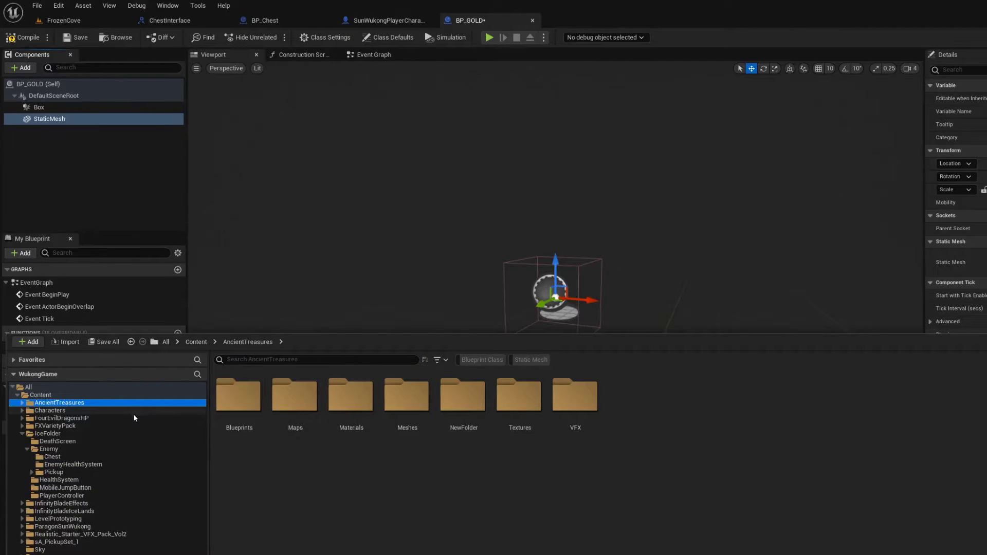
{"action": "left_click", "coordinate": [530, 360]}
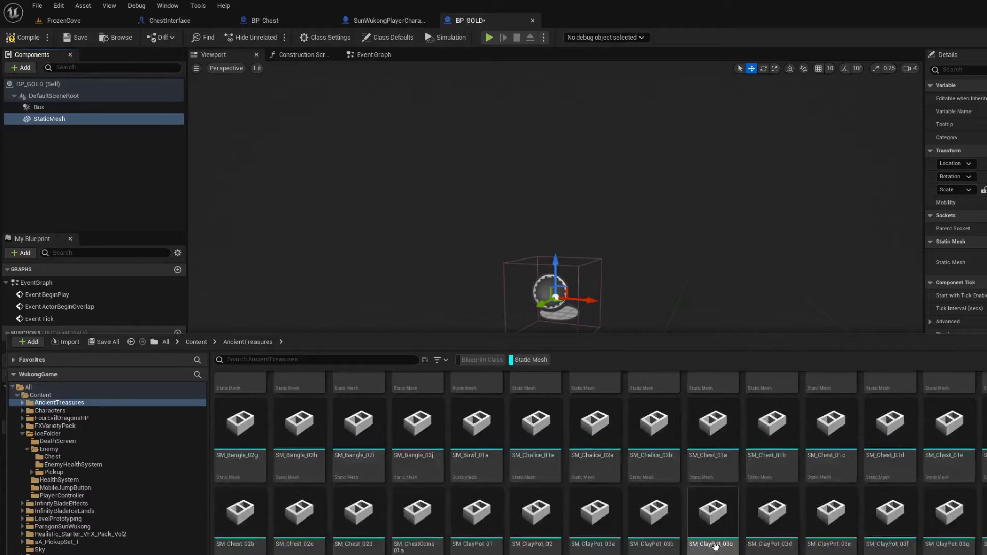
{"action": "scroll", "coordinate": [715, 546], "scroll_direction": "down", "scroll_amount": 1}
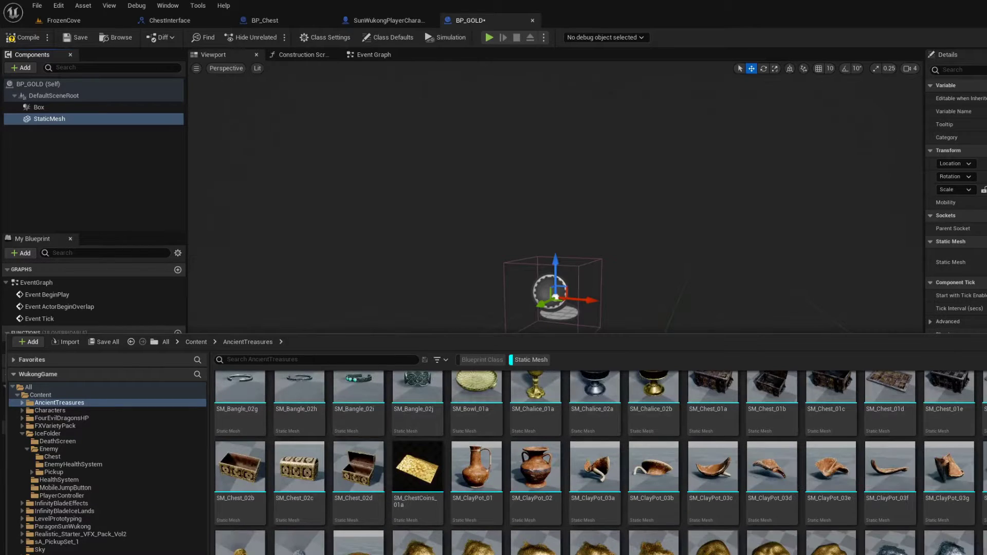
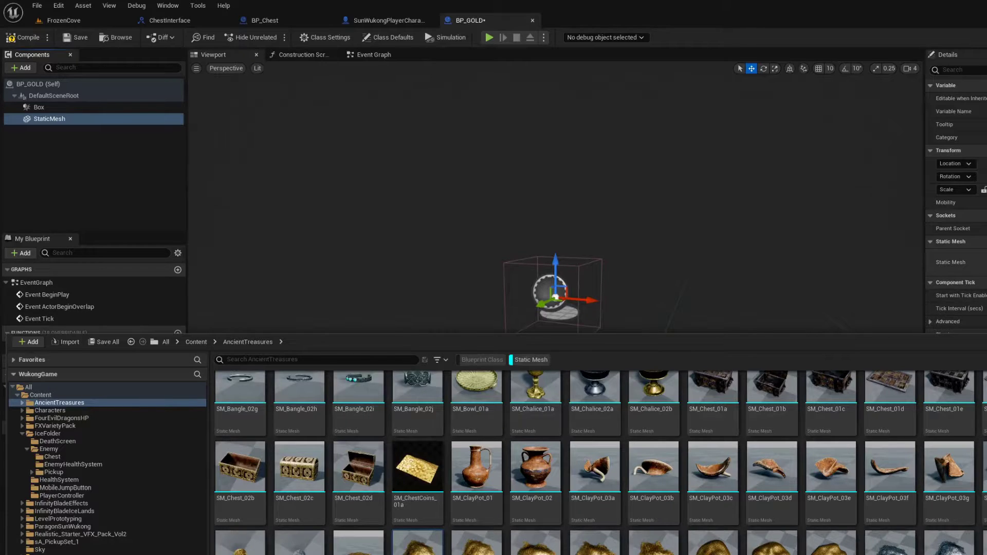
- Inspect the coin preview and swap BP_GOLD's StaticMesh to the grey SM_Coin_Pile_02a asset
{"action": "key", "text": "ctrl+space"}
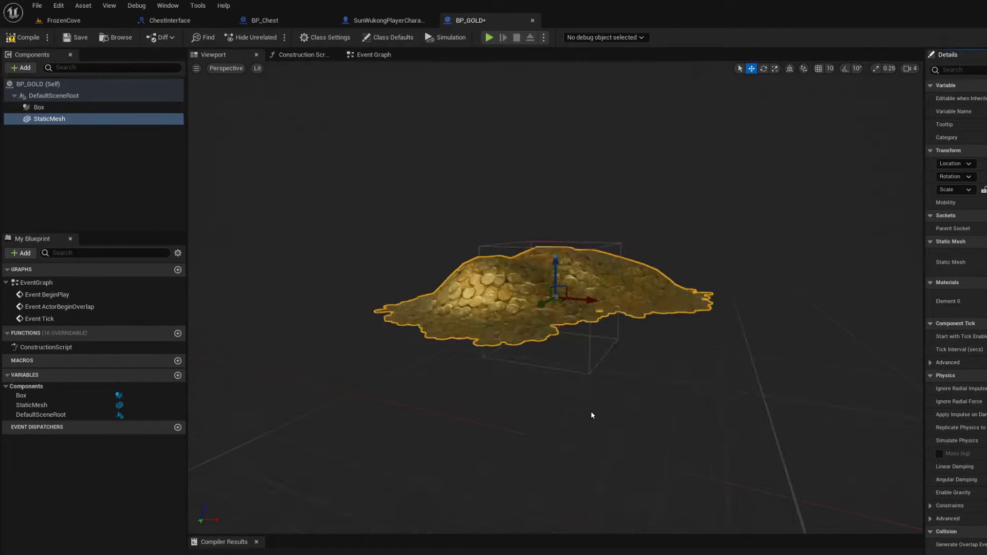
{"action": "mouse_move", "coordinate": [668, 372]}
{"action": "left_mouse_down", "text": "alt"}
{"action": "mouse_move", "coordinate": [669, 421]}
{"action": "mouse_move", "coordinate": [709, 421]}
{"action": "mouse_move", "coordinate": [709, 401]}
{"action": "left_mouse_up", "text": "alt"}
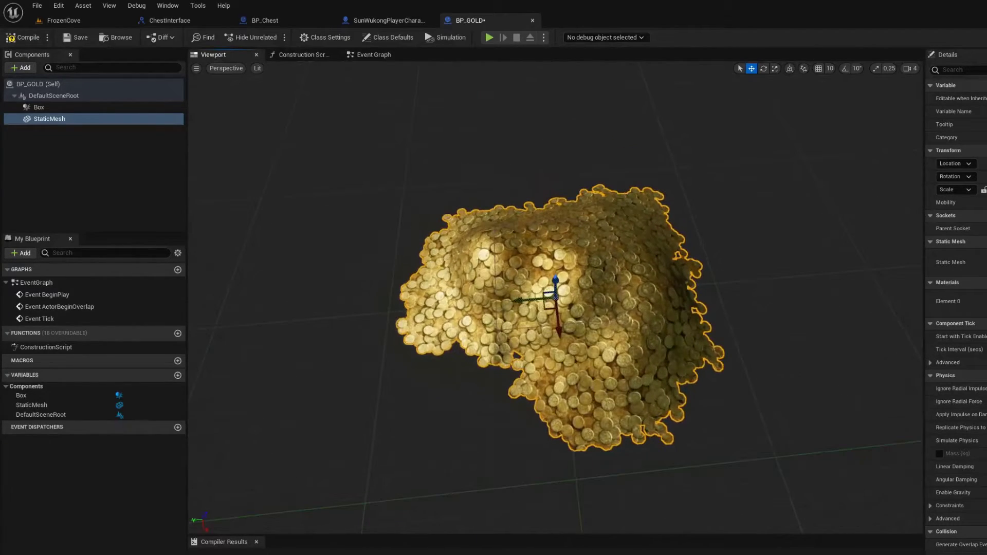
{"action": "key", "text": "ctrl+space"}
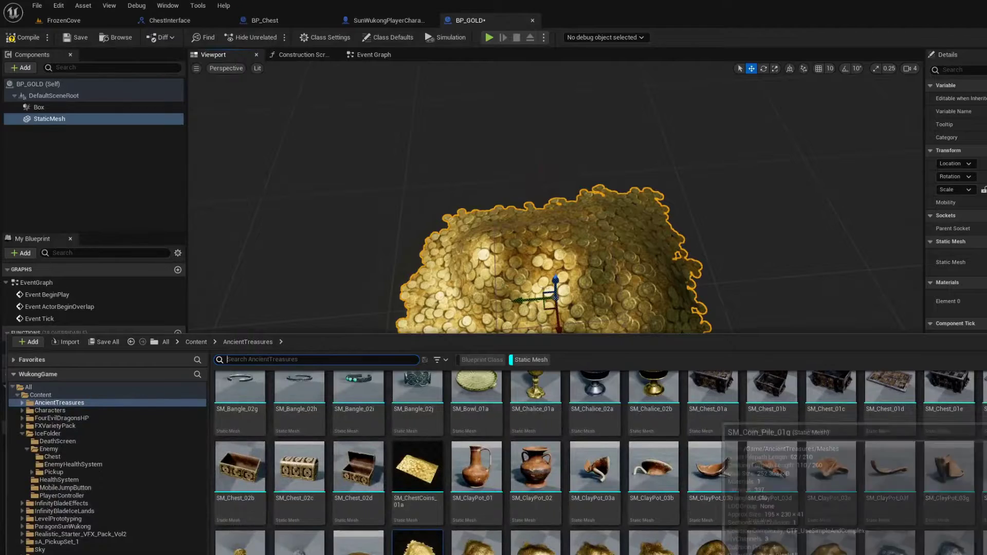
{"action": "scroll", "coordinate": [417, 529], "scroll_direction": "down", "scroll_amount": 3}
{"action": "left_click", "coordinate": [417, 529]}
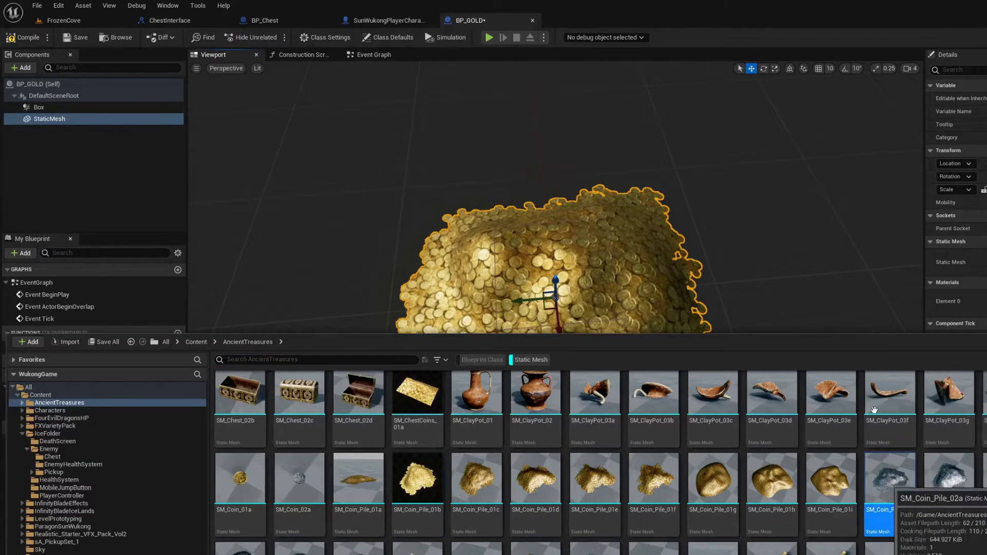
{"action": "left_click", "coordinate": [892, 503]}
{"action": "left_click", "coordinate": [608, 335]}
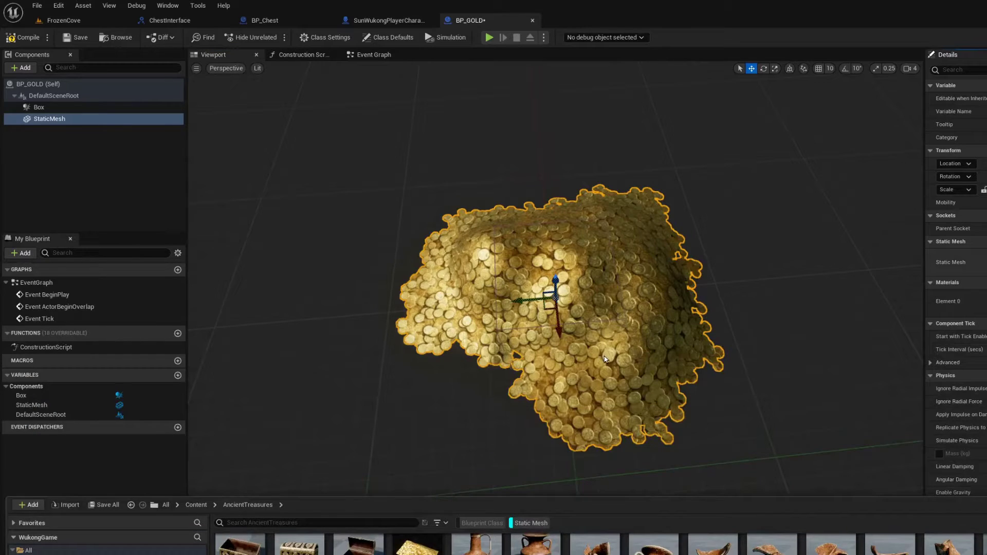
{"action": "left_click_drag", "start_coordinate": [605, 359], "coordinate": [614, 360]}
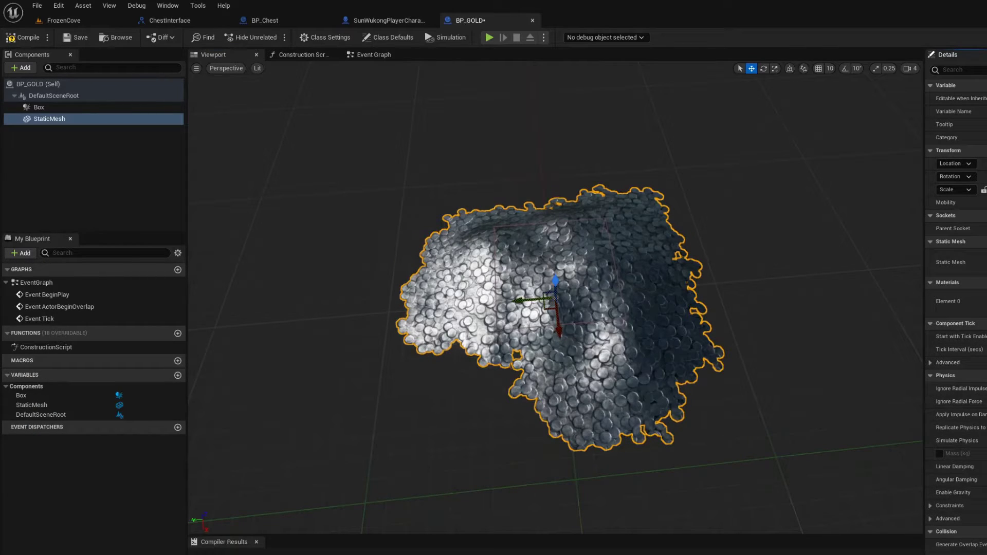
- Replace the StaticMesh with the flat square coin plane asset from the Content Drawer
{"action": "key", "text": "ctrl+space"}
{"action": "scroll", "coordinate": [601, 463], "scroll_direction": "down", "scroll_amount": 1}
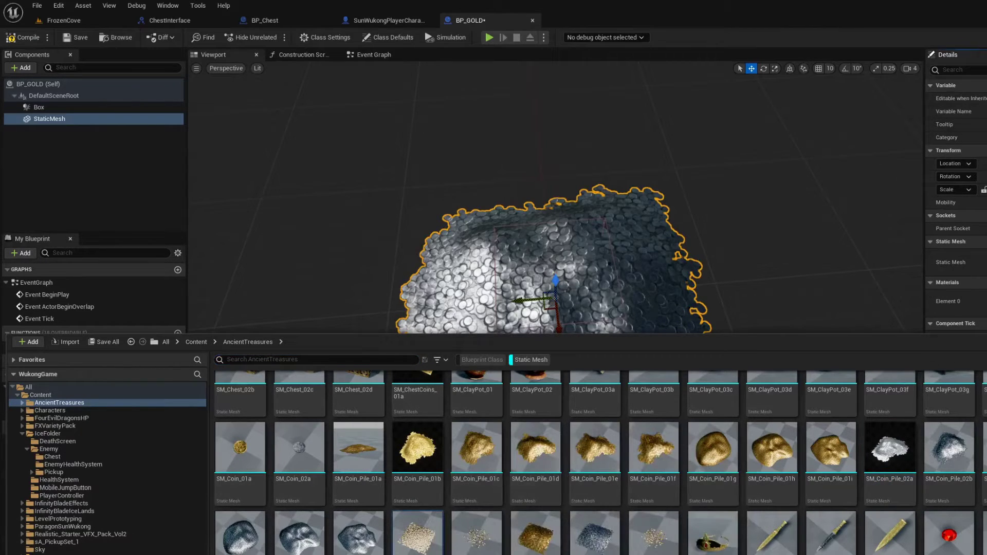
{"action": "left_click", "coordinate": [418, 533]}
{"action": "left_click_drag", "start_coordinate": [418, 533], "coordinate": [966, 262]}
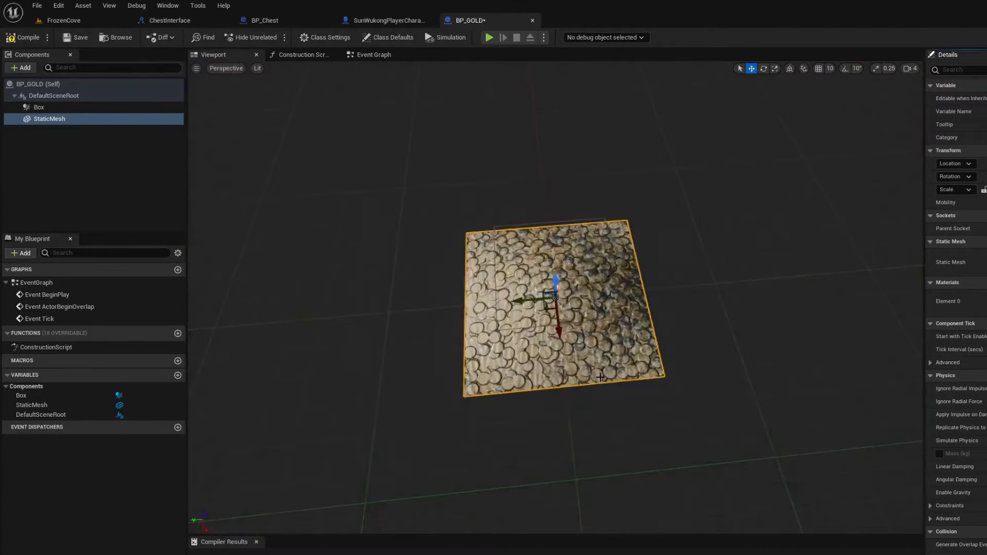
- Apply the gold coin material to the flat coin plane
{"action": "scroll", "coordinate": [600, 377], "scroll_direction": "up", "scroll_amount": 2}
{"action": "left_click_drag", "start_coordinate": [614, 455], "coordinate": [587, 410]}
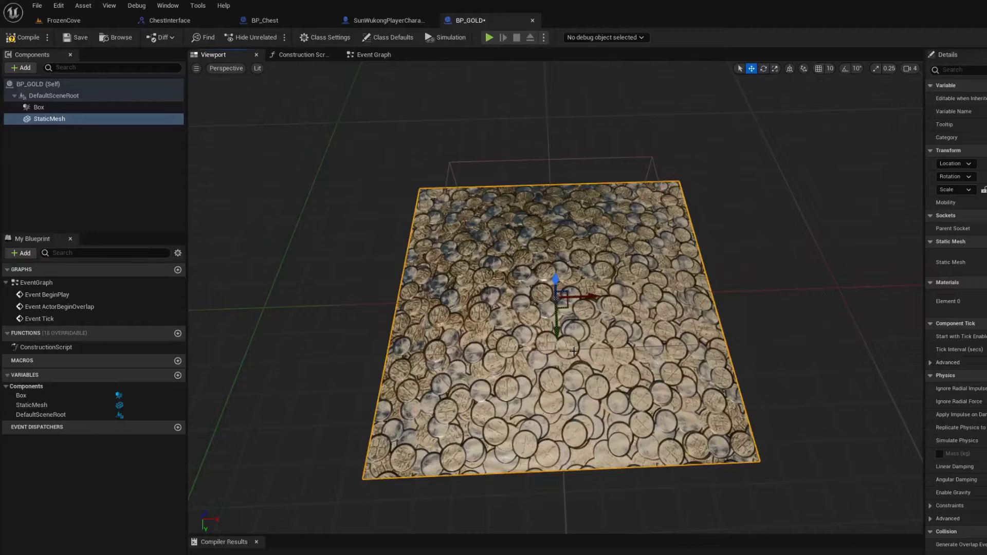
{"action": "key", "text": "e"}
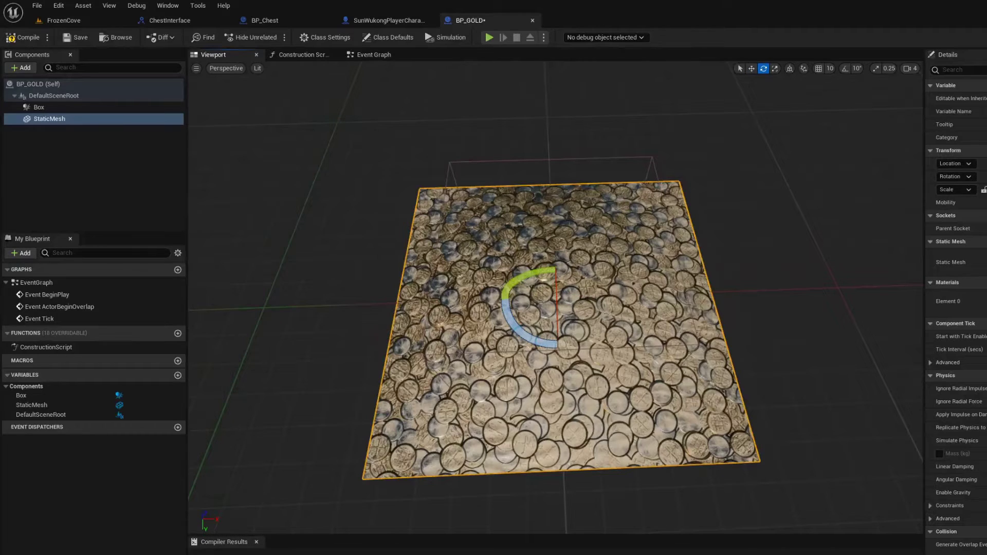
{"action": "key", "text": "ctrl+space"}
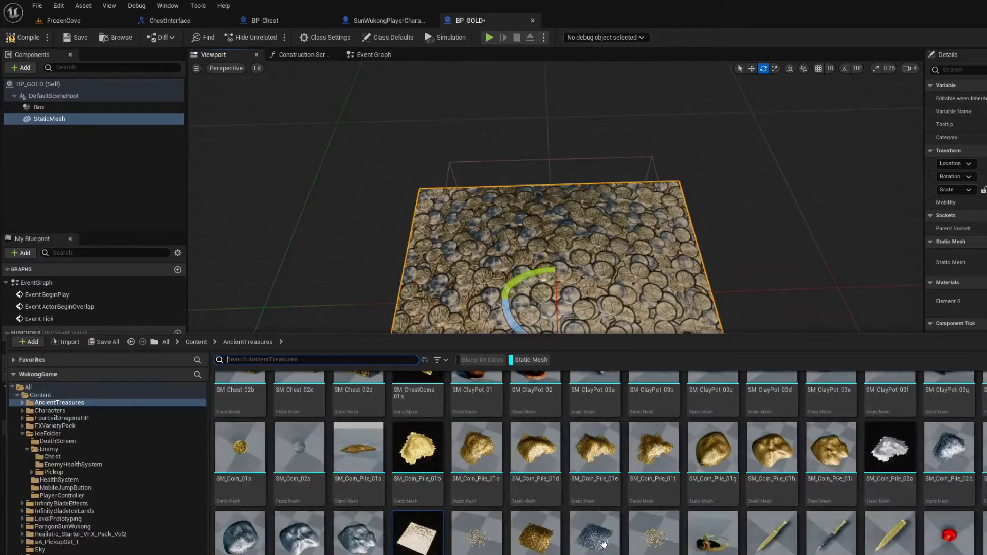
{"action": "left_click_drag", "start_coordinate": [535, 535], "coordinate": [596, 533]}
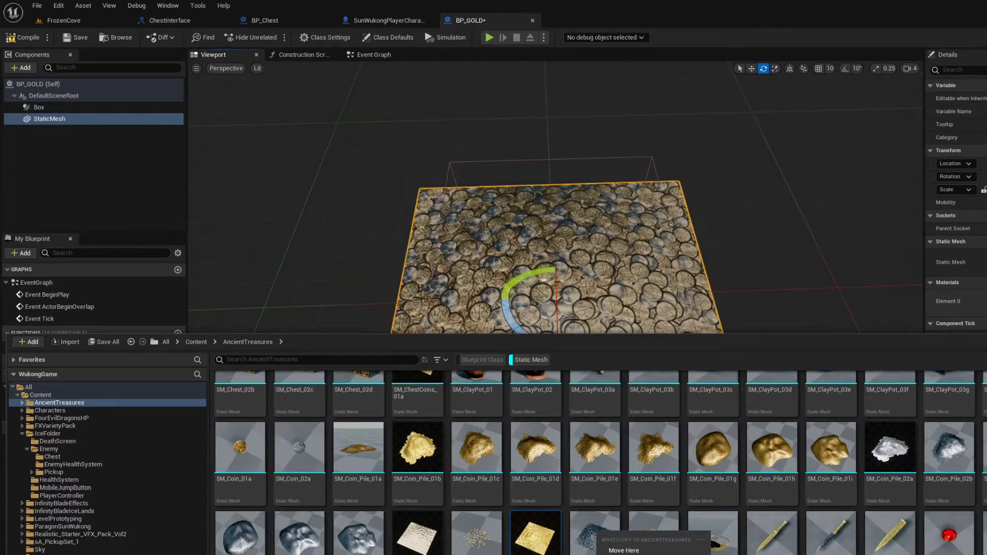
{"action": "left_click_drag", "start_coordinate": [594, 535], "coordinate": [552, 304]}
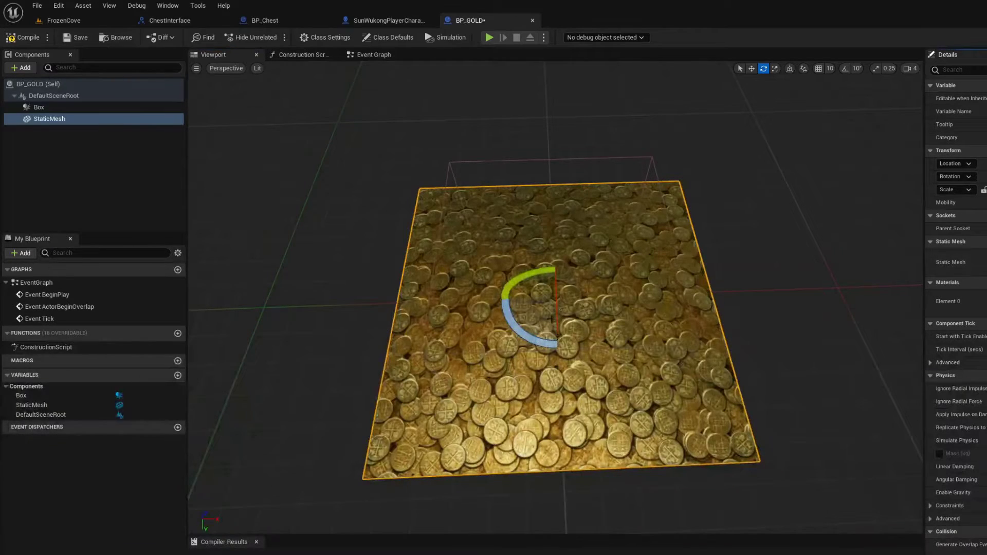
- Scale the coin plane along X and Z into a wide, gently raised mound
{"action": "key", "text": "r"}
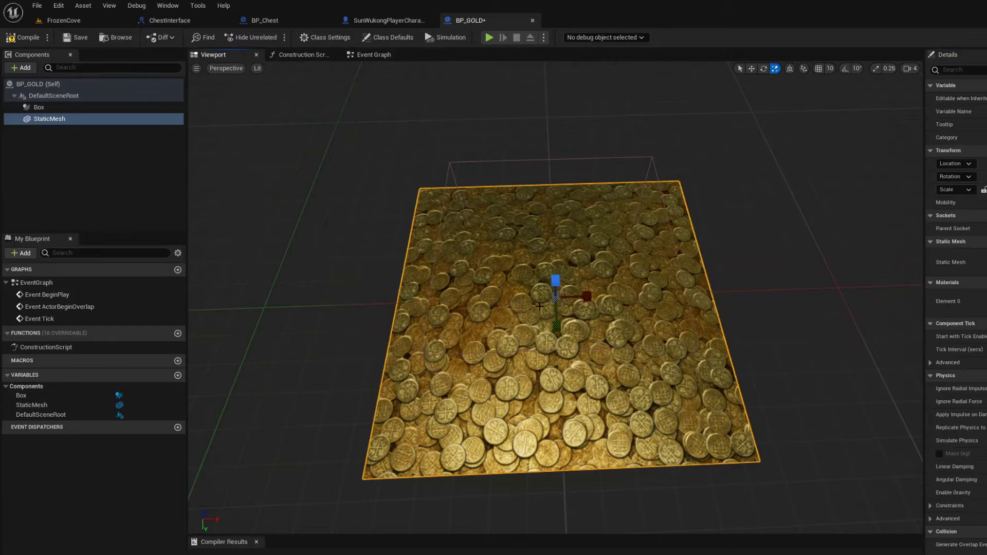
{"action": "left_click_drag", "start_coordinate": [595, 300], "coordinate": [589, 297]}
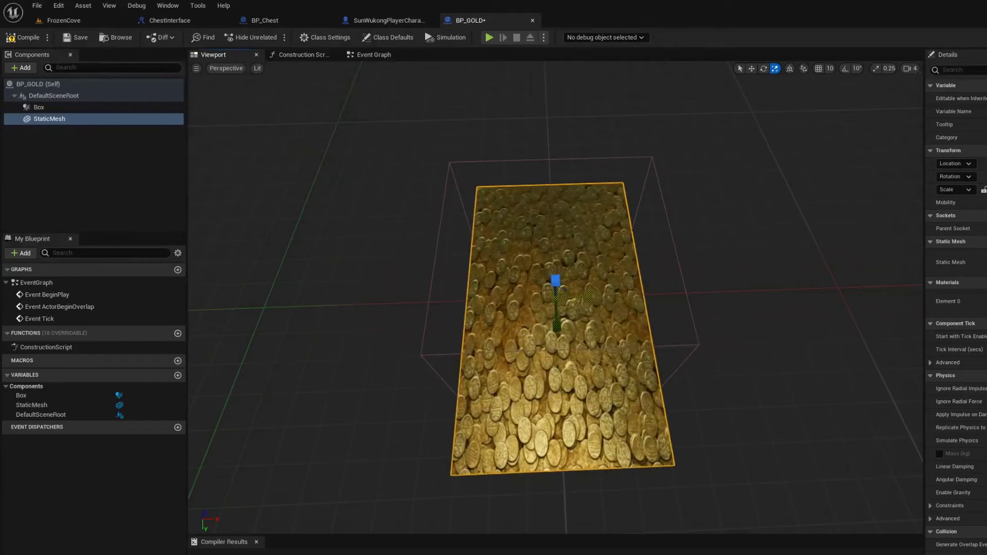
{"action": "left_click_drag", "start_coordinate": [638, 435], "coordinate": [701, 413], "text": "alt"}
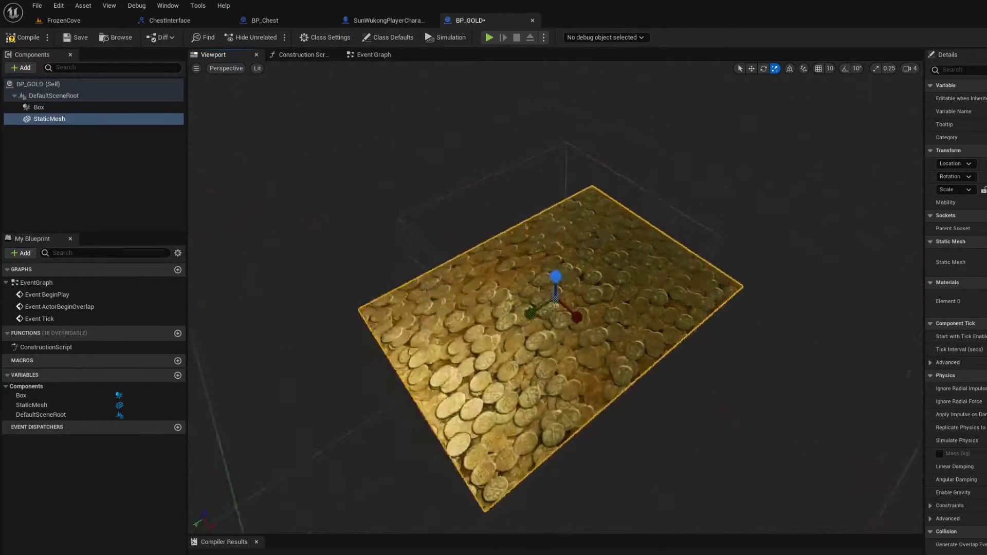
{"action": "left_click_drag", "start_coordinate": [551, 271], "coordinate": [552, 247]}
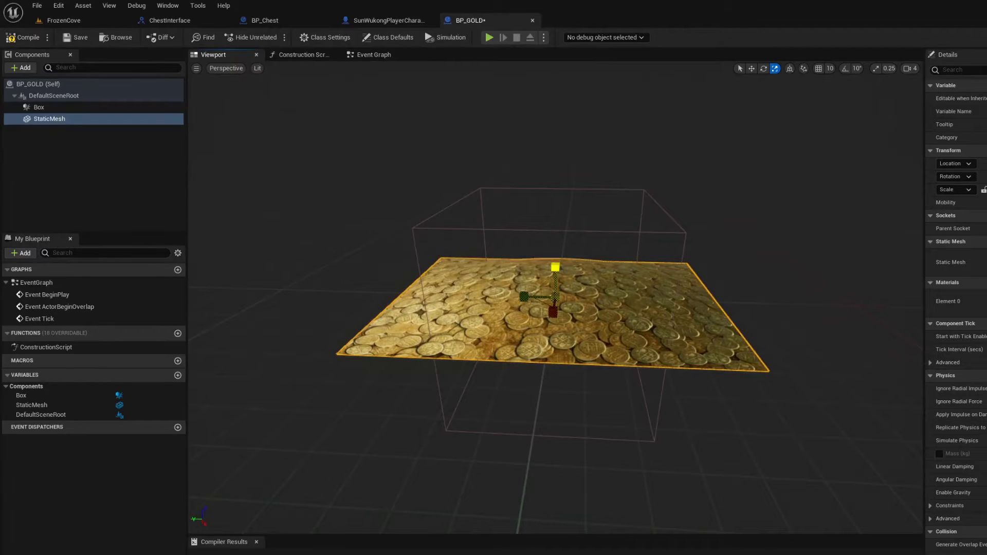
{"action": "left_click", "coordinate": [622, 231]}
- Scale the Box collision wider and lower so it surrounds the coin mound
{"action": "key", "text": "w"}
{"action": "key", "text": "e"}
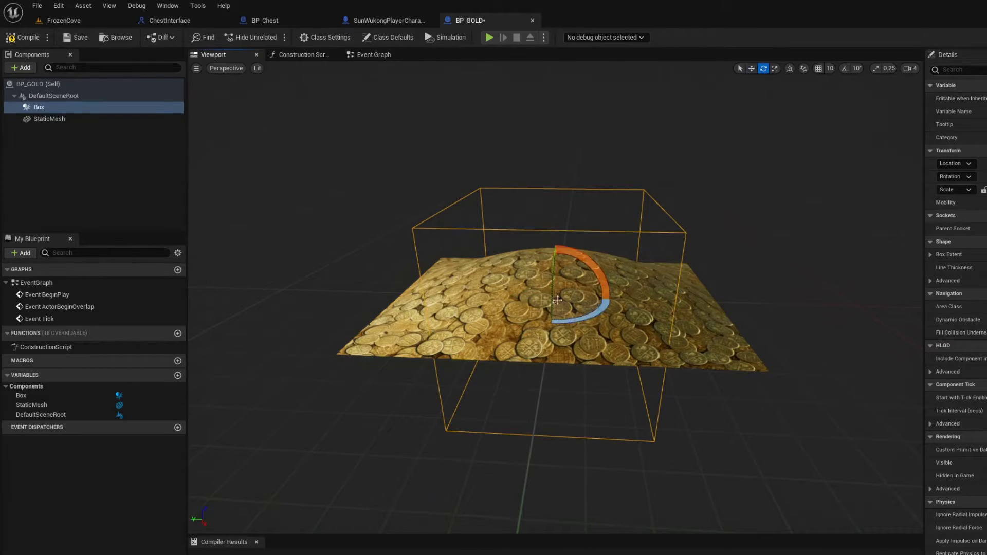
{"action": "key", "text": "r"}
{"action": "mouse_move", "coordinate": [525, 297]}
{"action": "left_mouse_down"}
{"action": "mouse_move", "coordinate": [506, 308]}
{"action": "mouse_move", "coordinate": [574, 434]}
{"action": "left_mouse_up"}
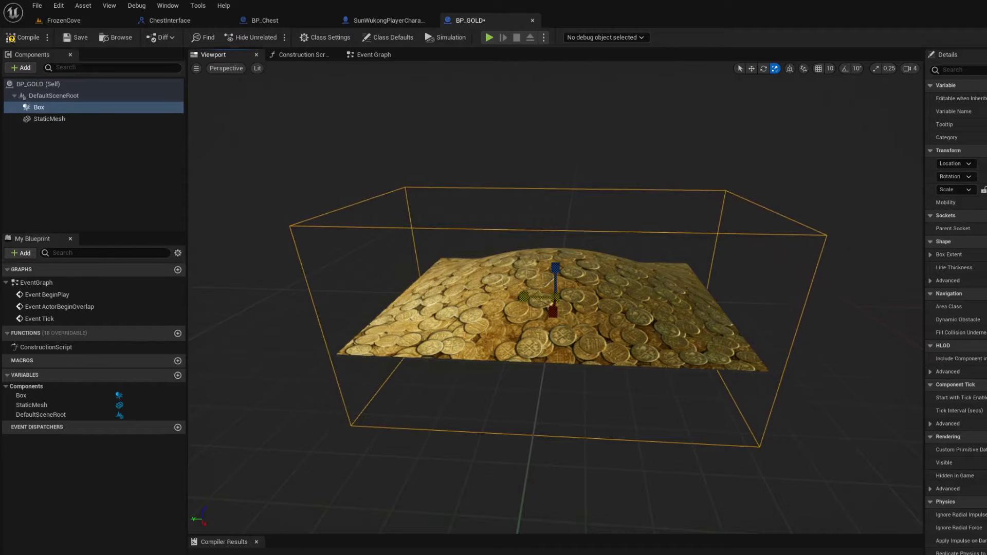
{"action": "mouse_move", "coordinate": [525, 307]}
{"action": "left_mouse_down", "text": "alt"}
{"action": "mouse_move", "coordinate": [565, 329]}
{"action": "mouse_move", "coordinate": [509, 312]}
{"action": "mouse_move", "coordinate": [530, 309]}
{"action": "left_mouse_up", "text": "alt"}
{"action": "key", "text": "w"}
{"action": "key", "text": "e"}
{"action": "key", "text": "r"}
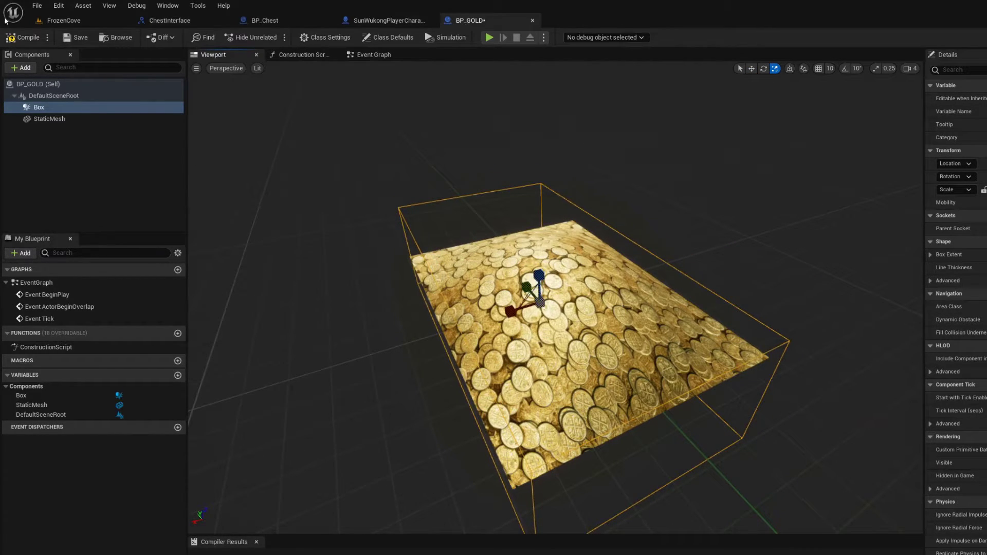
- Compile and save BP_GOLD, then view its Event Graph
{"action": "left_click", "coordinate": [23, 37]}
{"action": "left_click", "coordinate": [77, 37]}
{"action": "left_click", "coordinate": [378, 55]}
{"action": "right_click_drag", "start_coordinate": [485, 211], "coordinate": [462, 204]}
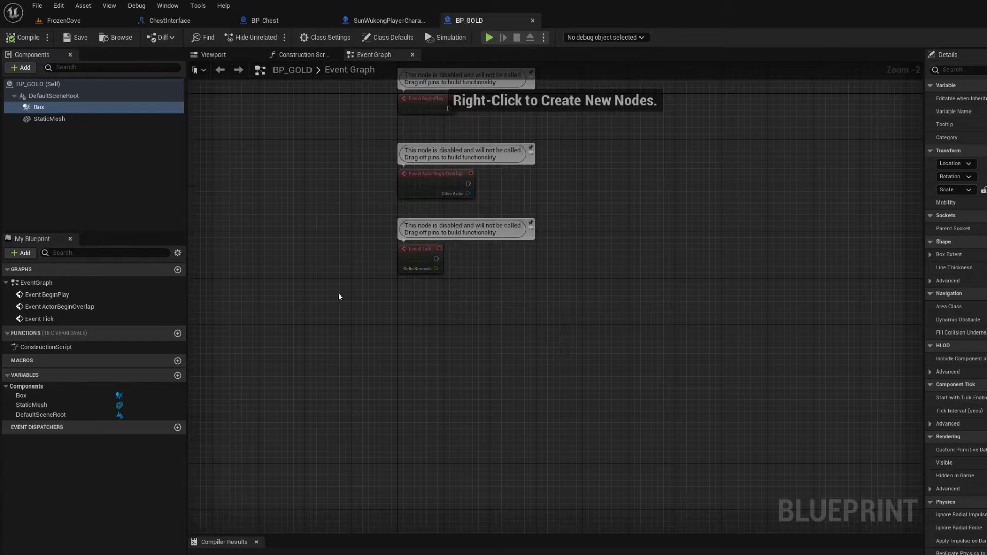
- Add OnComponentBeginOverlap and OnComponentEndOverlap events for the Box component
{"action": "left_click", "coordinate": [45, 121]}
{"action": "right_click", "coordinate": [45, 122]}
{"action": "left_click", "coordinate": [33, 107]}
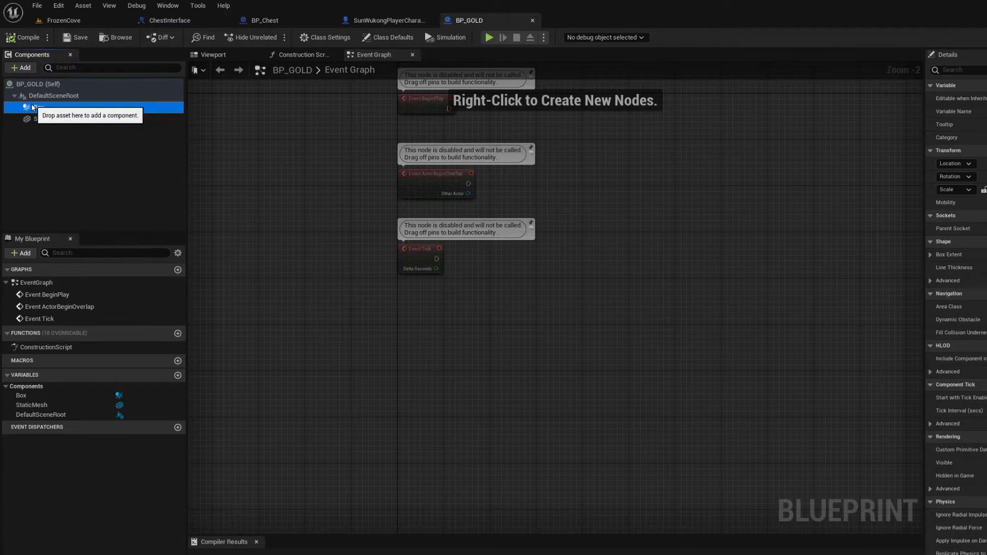
{"action": "right_click", "coordinate": [33, 106]}
{"action": "mouse_move", "coordinate": [77, 123]}
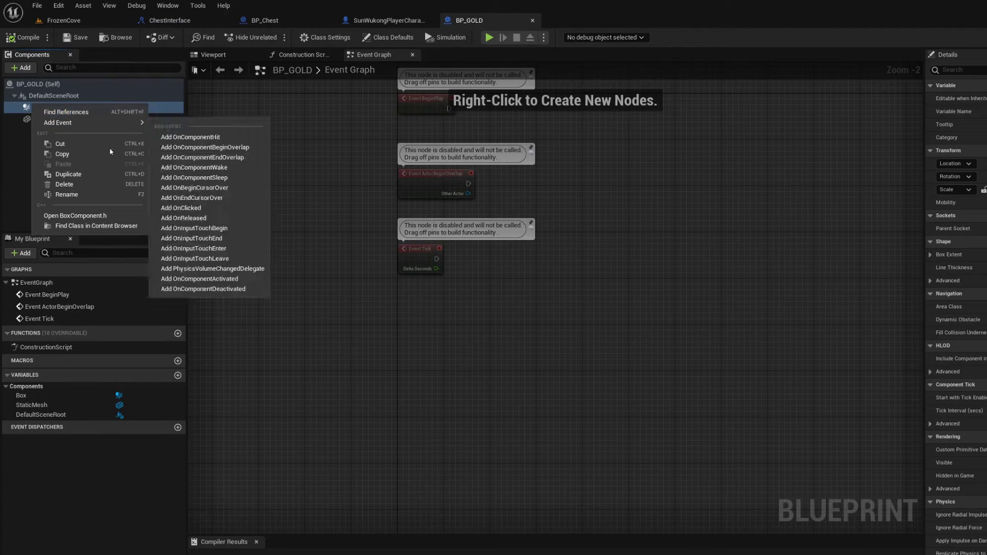
{"action": "left_click", "coordinate": [208, 147]}
{"action": "right_click", "coordinate": [92, 109]}
{"action": "mouse_move", "coordinate": [131, 128]}
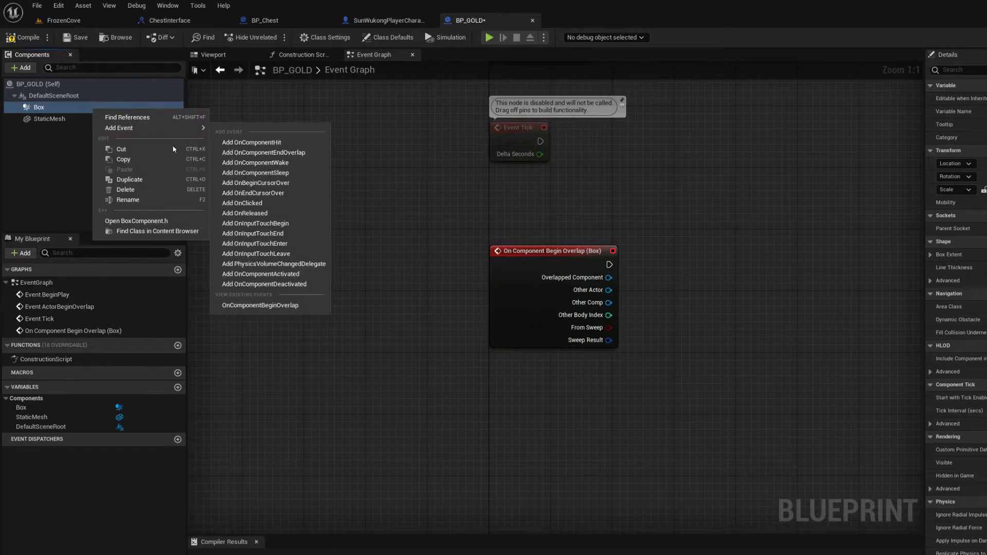
{"action": "left_click", "coordinate": [282, 153]}
{"action": "right_click_drag", "start_coordinate": [562, 153], "coordinate": [518, 262]}
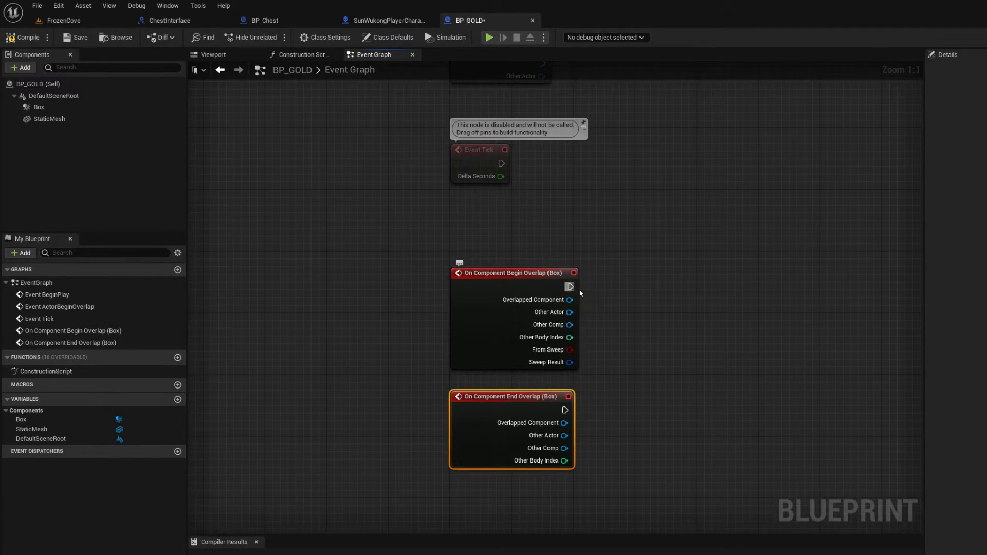
- Cast Other Actor to SunWukongPlayerCharacter on Begin Overlap, and wire a duplicate cast to End Overlap
{"action": "left_click_drag", "start_coordinate": [571, 286], "coordinate": [656, 288]}
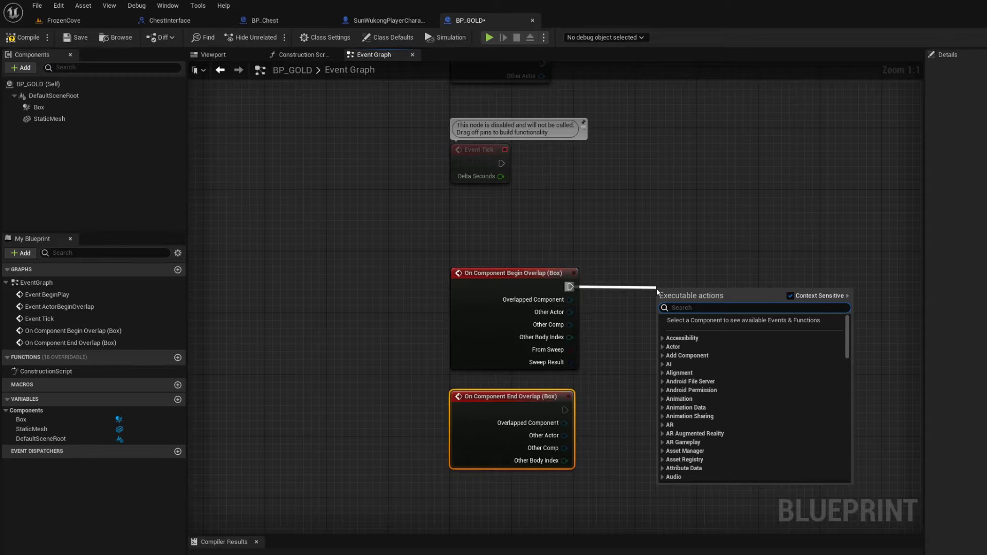
{"action": "type", "text": "sun"}
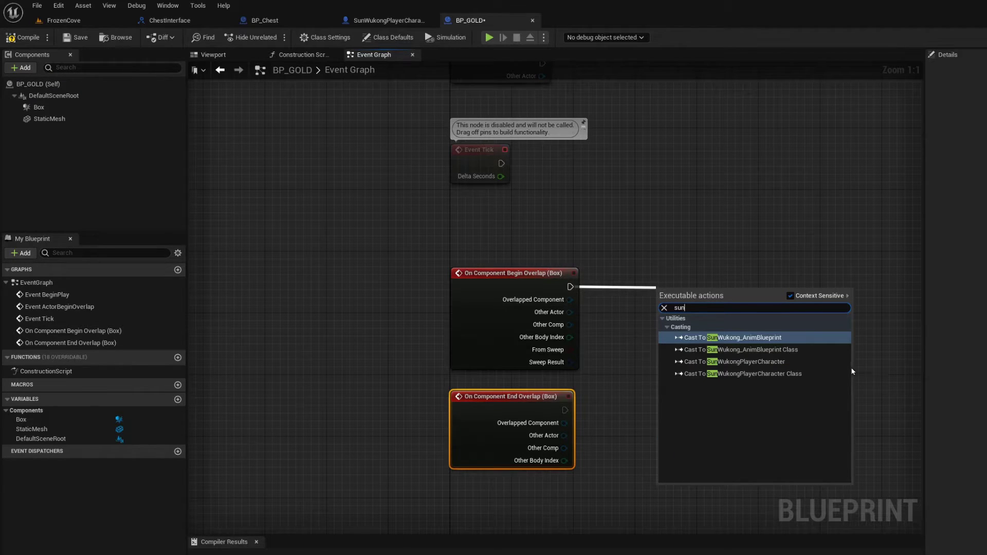
{"action": "left_click", "coordinate": [815, 360]}
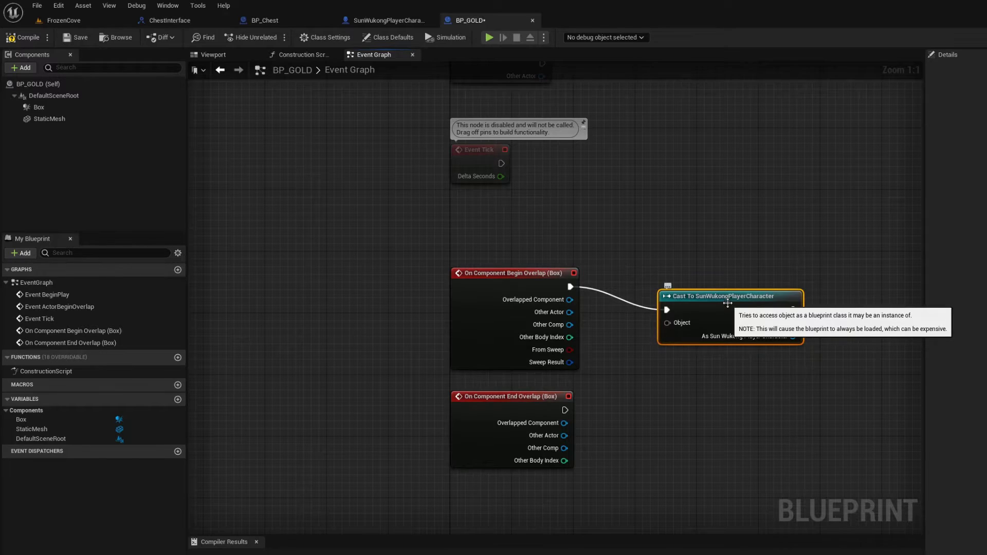
{"action": "key", "text": "ctrl+c"}
{"action": "key", "text": "ctrl+v"}
{"action": "left_click_drag", "start_coordinate": [738, 354], "coordinate": [709, 406]}
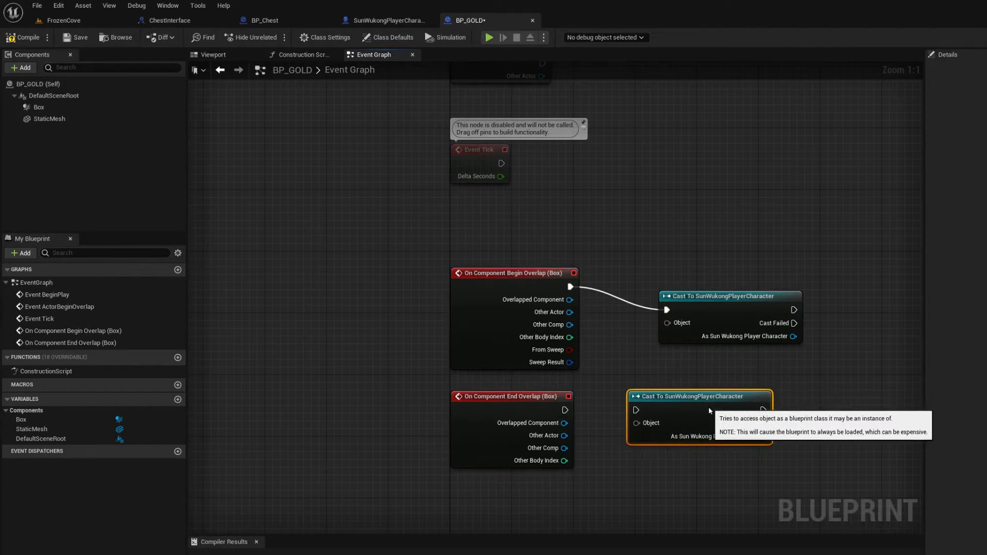
{"action": "mouse_move", "coordinate": [636, 410]}
{"action": "left_mouse_down"}
{"action": "mouse_move", "coordinate": [565, 410]}
{"action": "mouse_move", "coordinate": [636, 423]}
{"action": "left_mouse_up"}
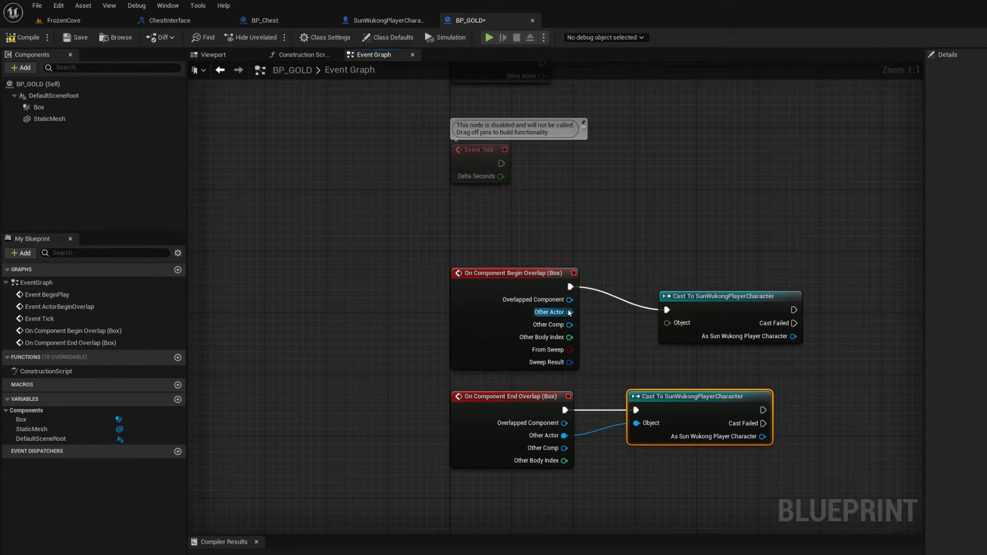
{"action": "left_click_drag", "start_coordinate": [569, 312], "coordinate": [667, 323]}
{"action": "left_click_drag", "start_coordinate": [735, 302], "coordinate": [712, 286]}
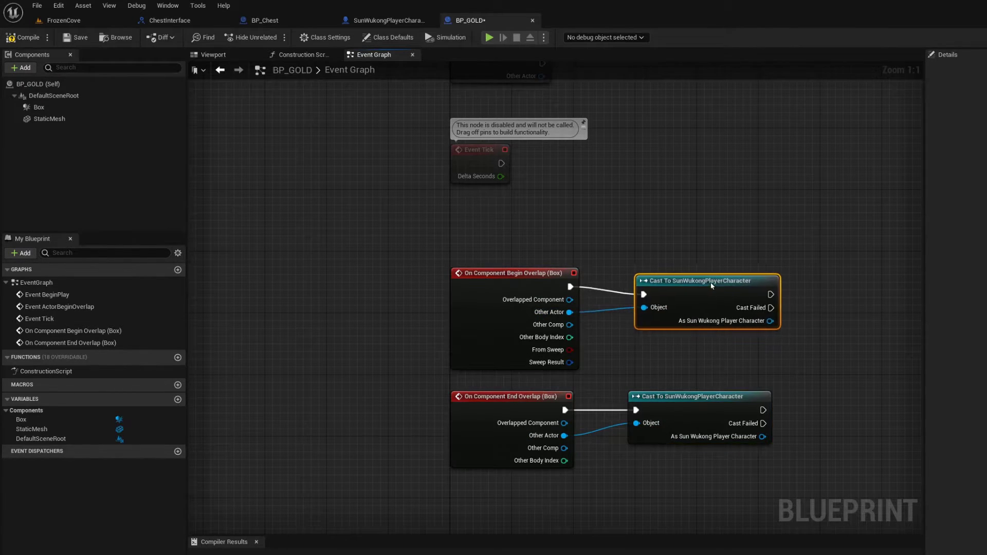
{"action": "right_click_drag", "start_coordinate": [819, 378], "coordinate": [674, 375]}
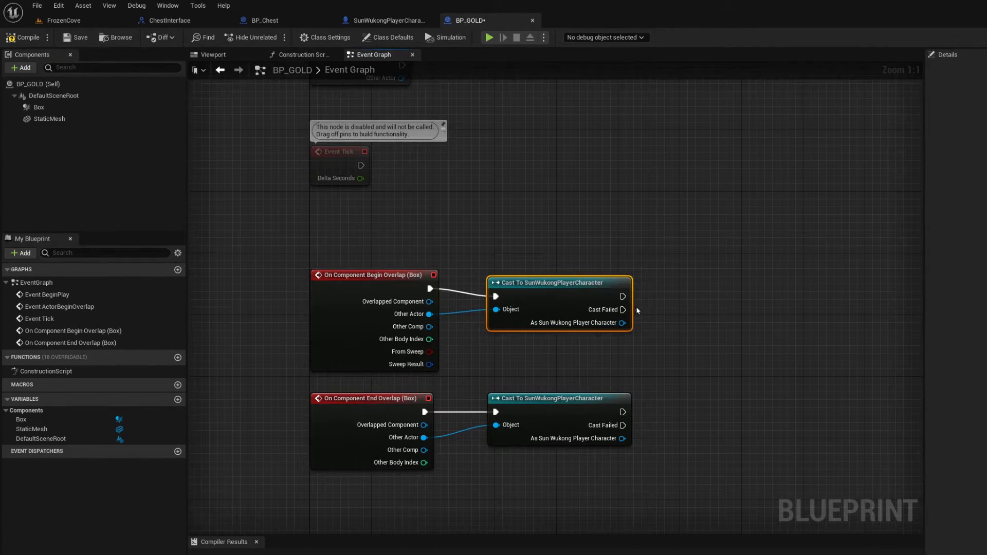
- Add Enable Input after the Begin Overlap cast and Disable Input after the End Overlap cast
{"action": "left_click_drag", "start_coordinate": [623, 296], "coordinate": [702, 295]}
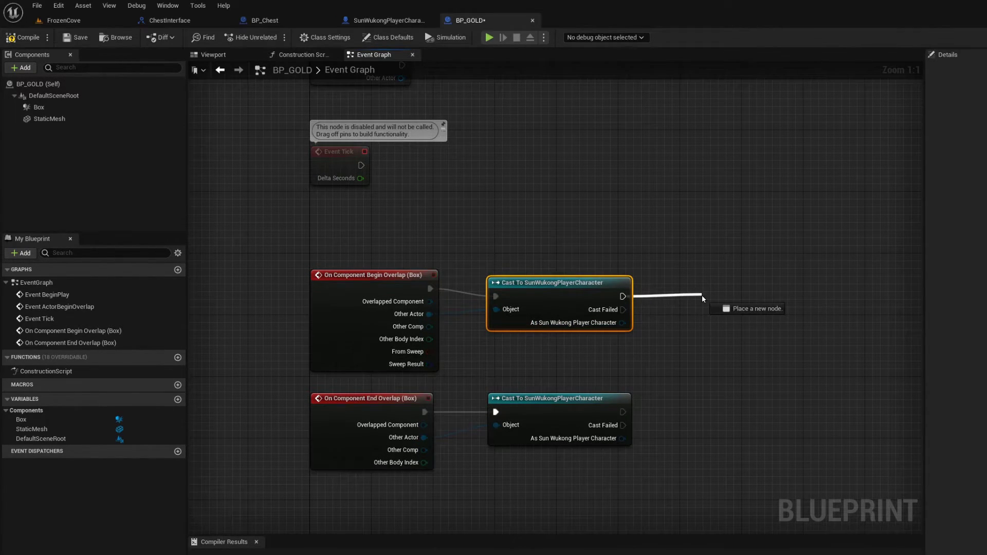
{"action": "type", "text": "enad"}
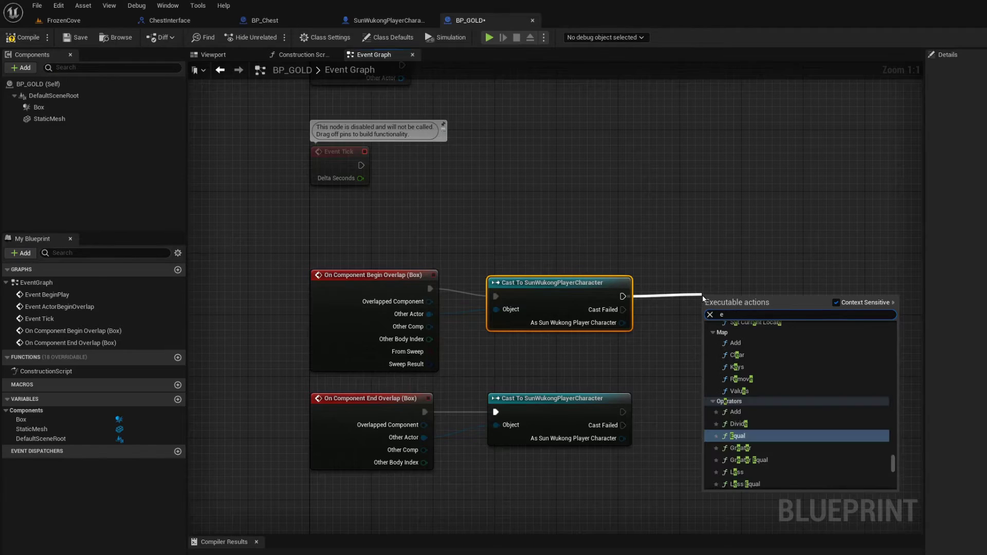
{"action": "key", "text": "BackSpace"}
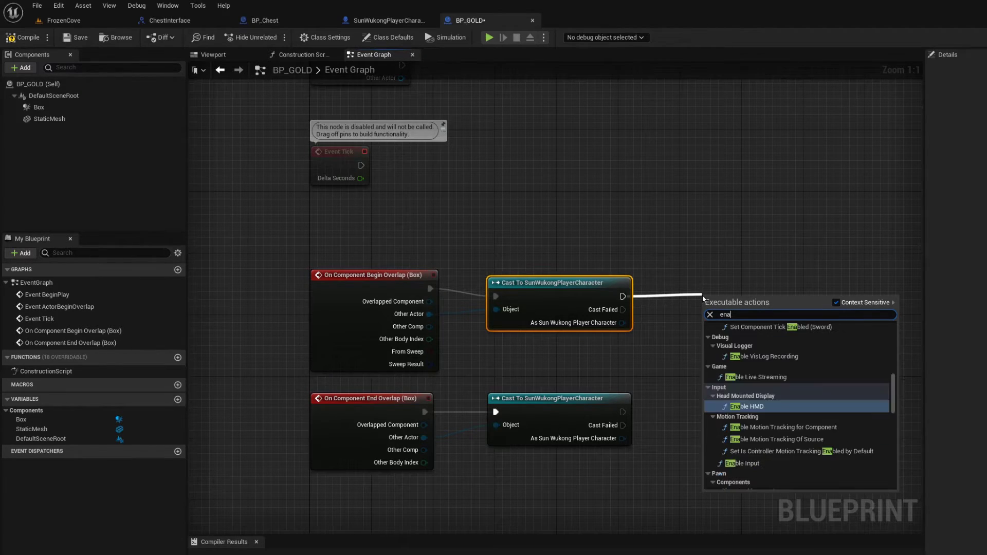
{"action": "type", "text": "b"}
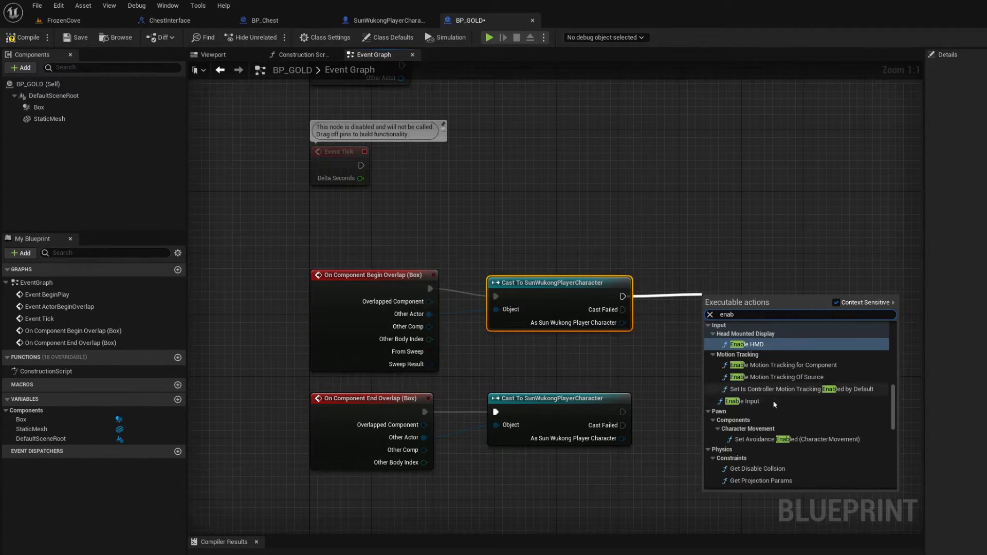
{"action": "left_click", "coordinate": [774, 400]}
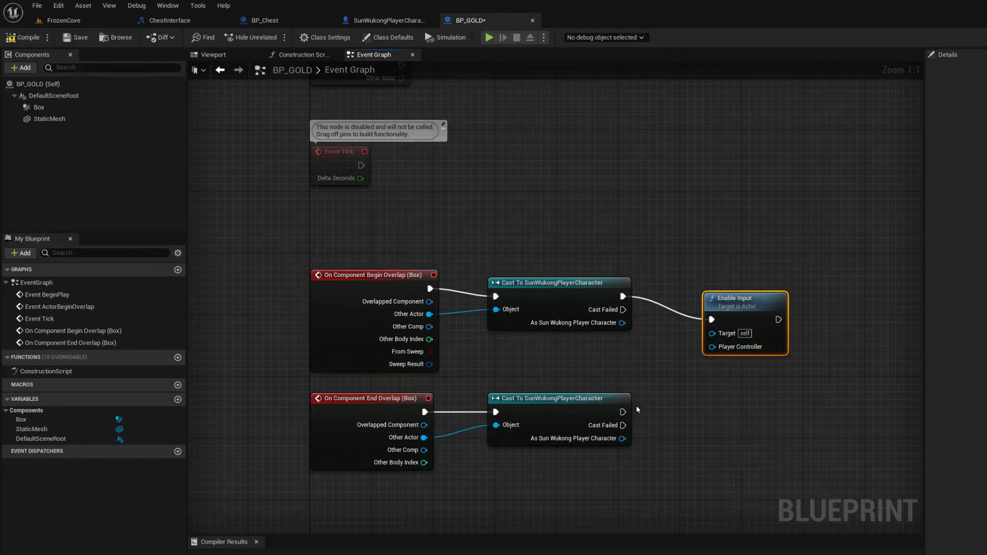
{"action": "left_click_drag", "start_coordinate": [623, 412], "coordinate": [701, 415]}
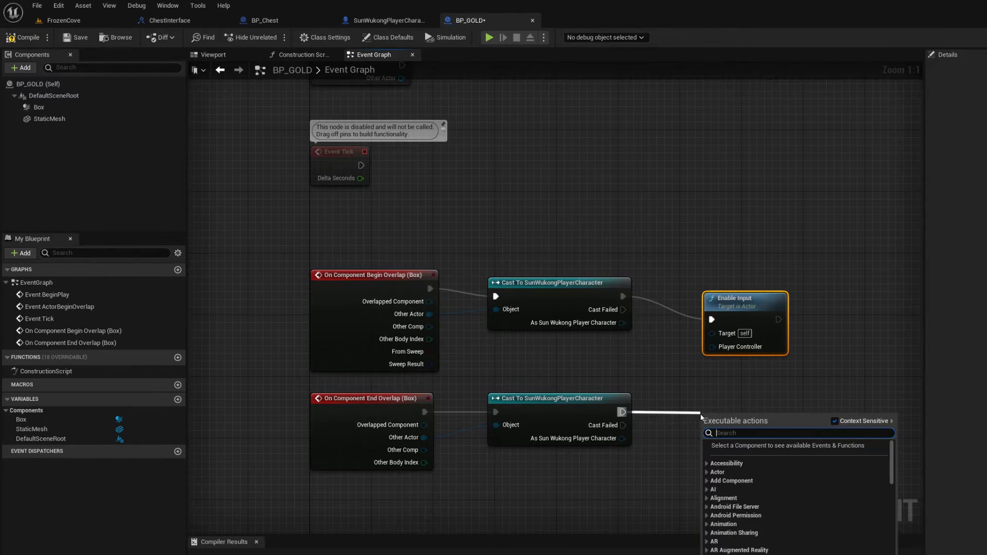
{"action": "type", "text": "di"}
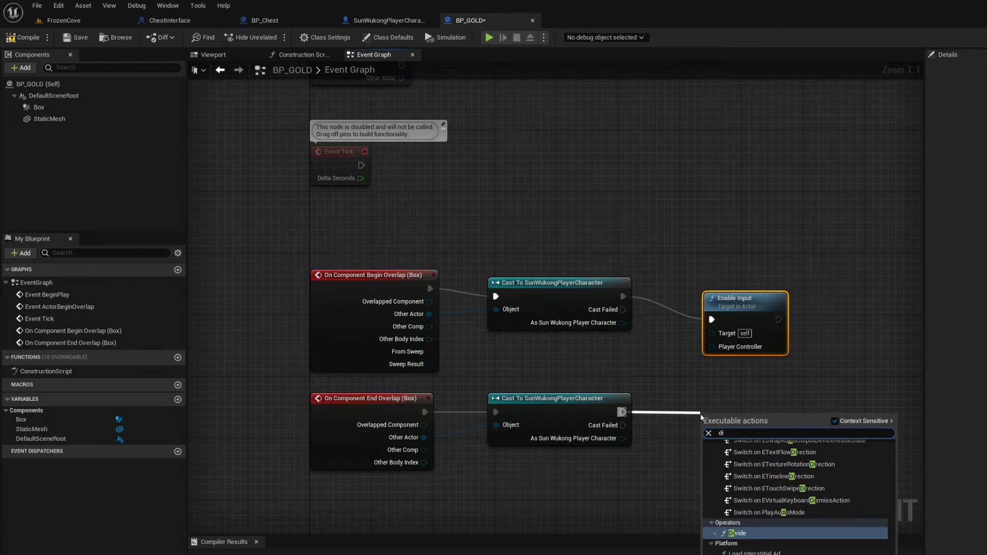
{"action": "type", "text": "s"}
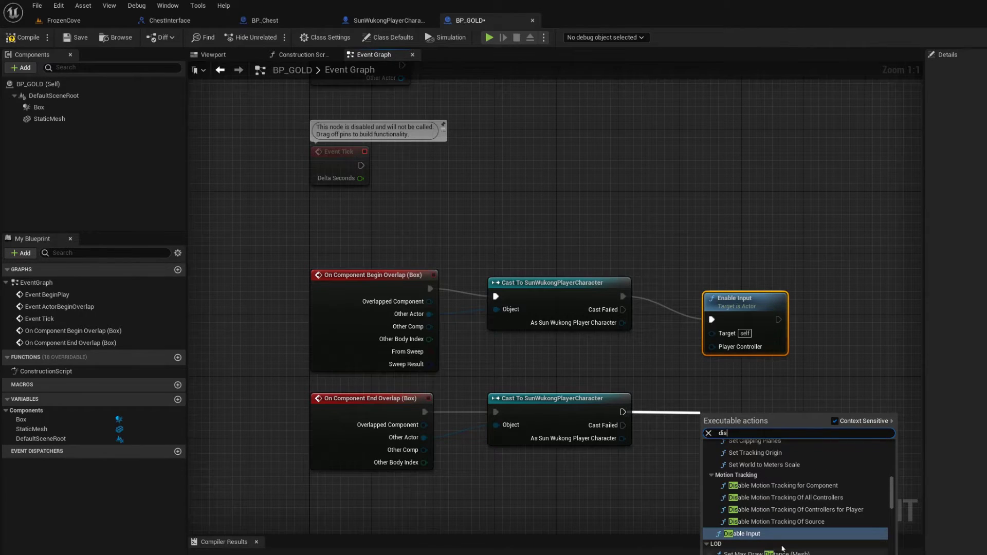
{"action": "key", "text": "Return"}
{"action": "right_click_drag", "start_coordinate": [774, 414], "coordinate": [754, 371]}
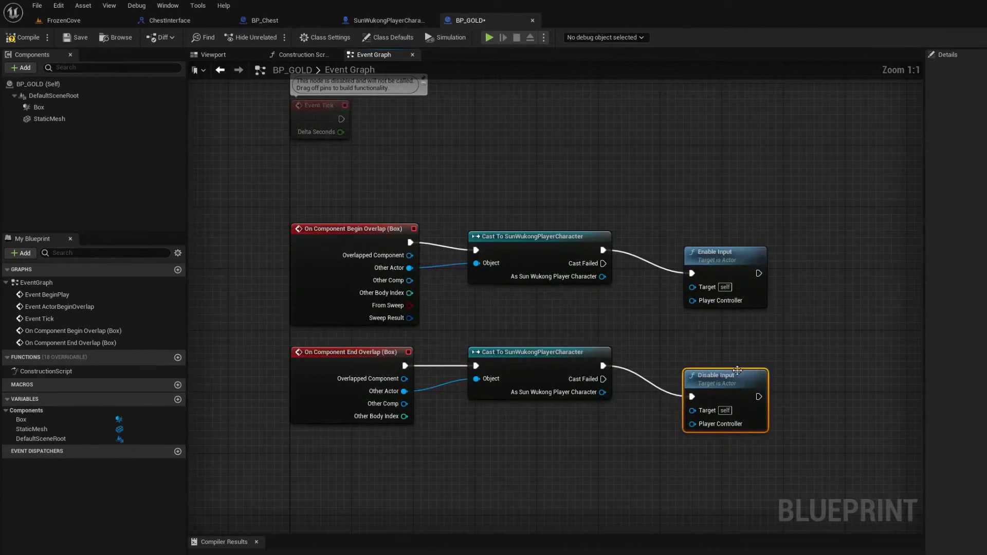
{"action": "left_click_drag", "start_coordinate": [754, 370], "coordinate": [746, 339]}
{"action": "left_click_drag", "start_coordinate": [741, 251], "coordinate": [734, 228]}
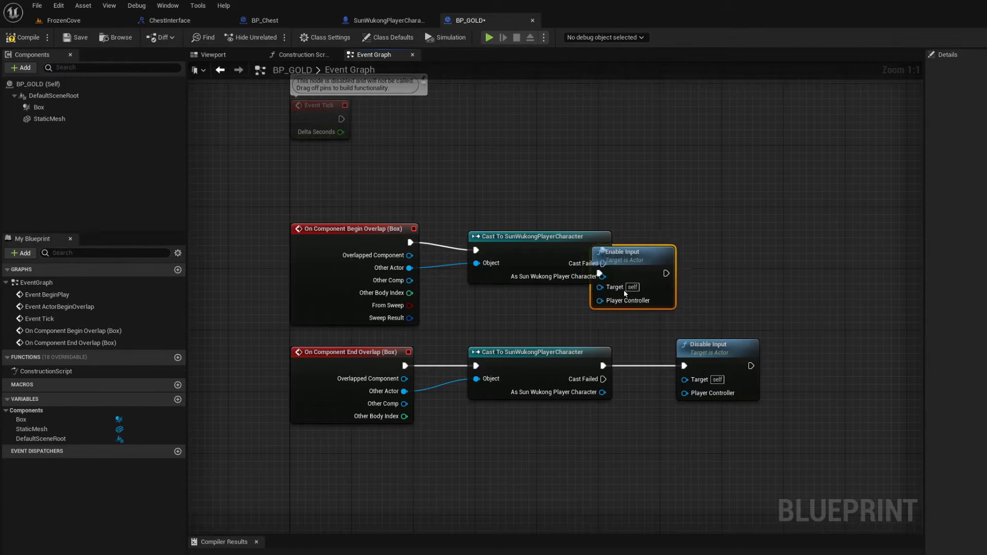
- Add a Get Player Controller node feeding the Player Controller pins of Enable Input and Disable Input
{"action": "left_click_drag", "start_coordinate": [684, 278], "coordinate": [538, 328]}
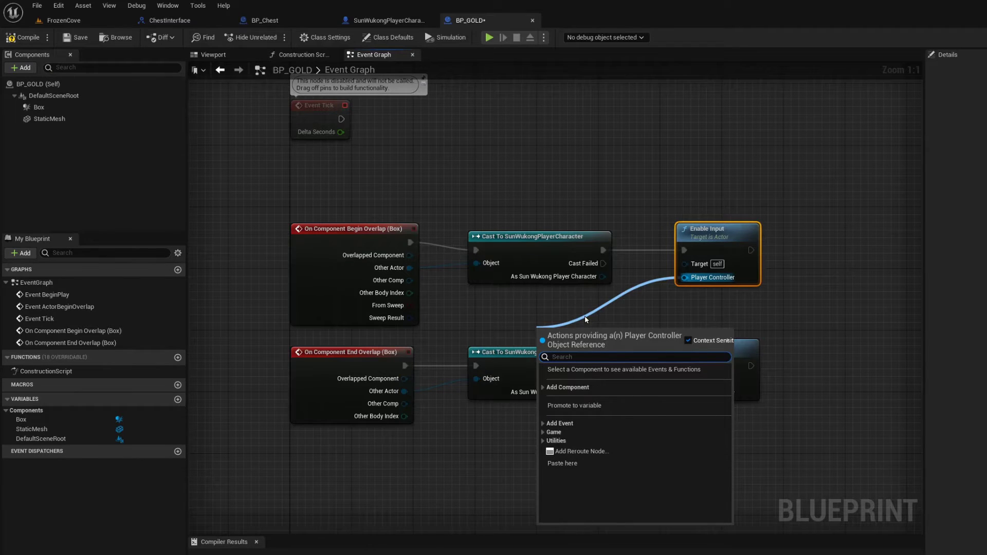
{"action": "type", "text": "g"}
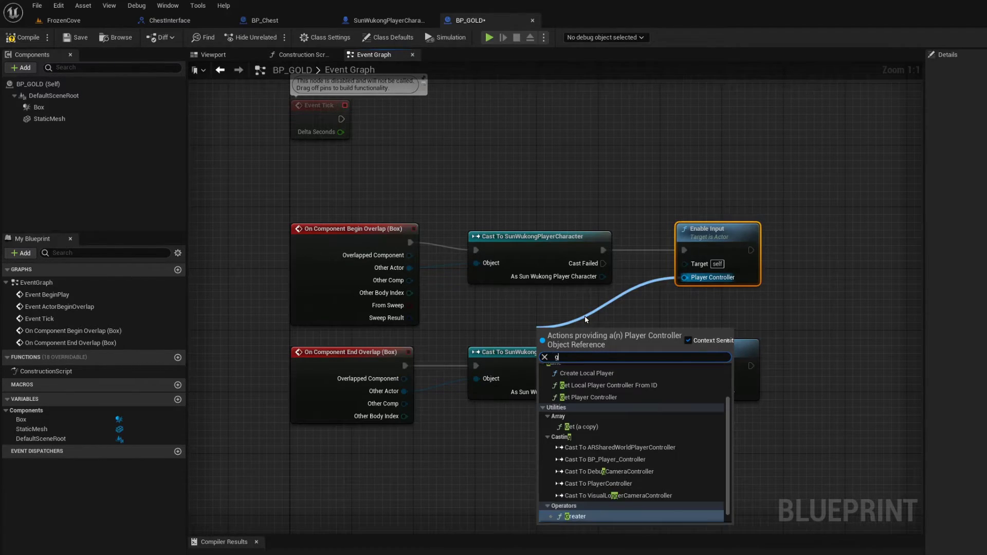
{"action": "type", "text": "et p"}
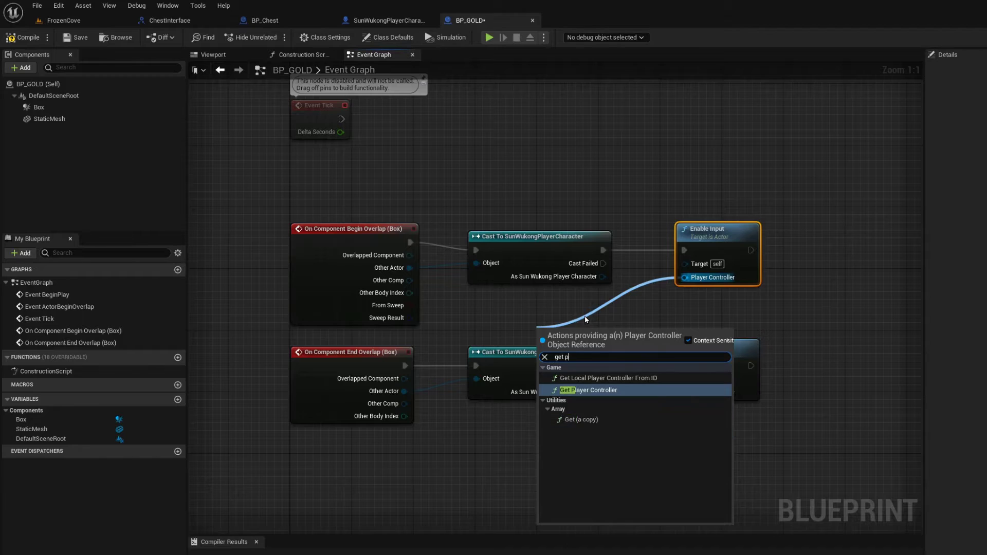
{"action": "type", "text": "la"}
{"action": "left_click", "coordinate": [641, 390]}
{"action": "left_click_drag", "start_coordinate": [576, 334], "coordinate": [527, 306]}
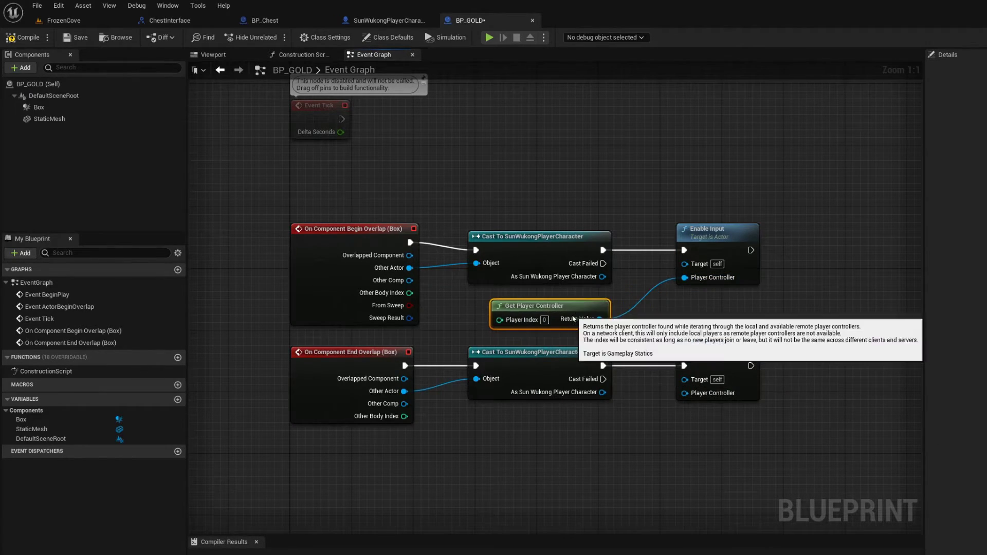
{"action": "left_click_drag", "start_coordinate": [599, 320], "coordinate": [684, 393]}
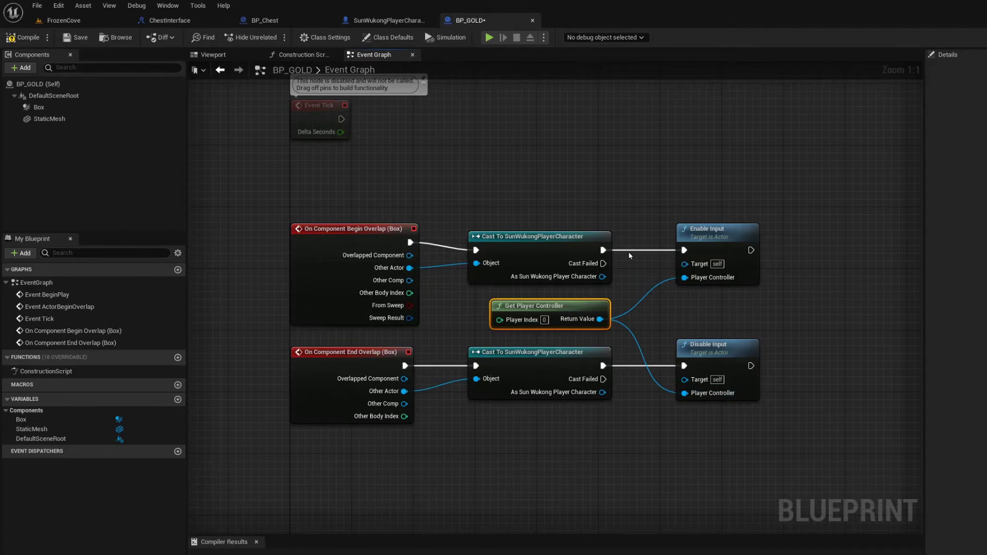
{"action": "right_click_drag", "start_coordinate": [626, 217], "coordinate": [675, 324]}
- Search the action list for 'u KE', then delete the wrongly added Find Next Marked Frame node
{"action": "right_click", "coordinate": [502, 267]}
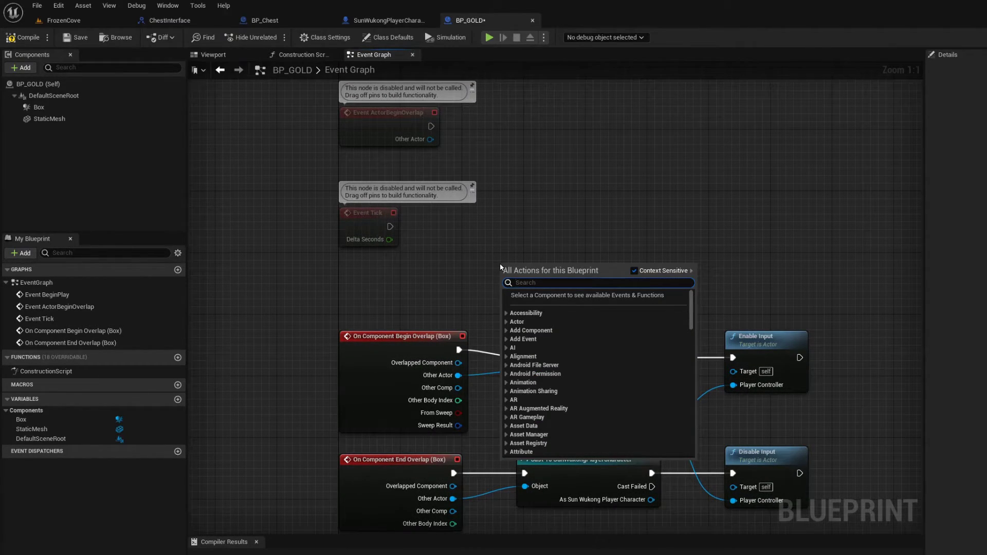
{"action": "type", "text": "u"}
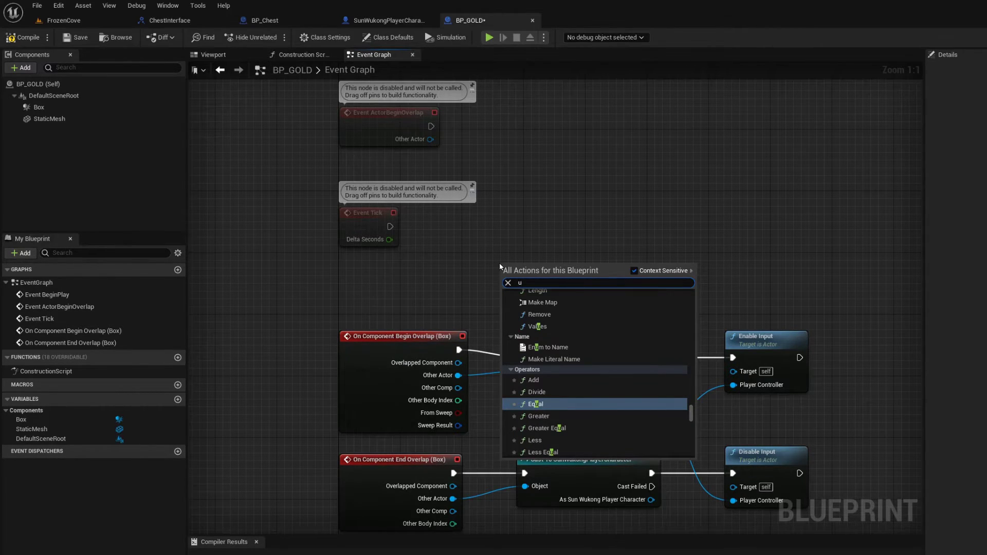
{"action": "type", "text": " K"}
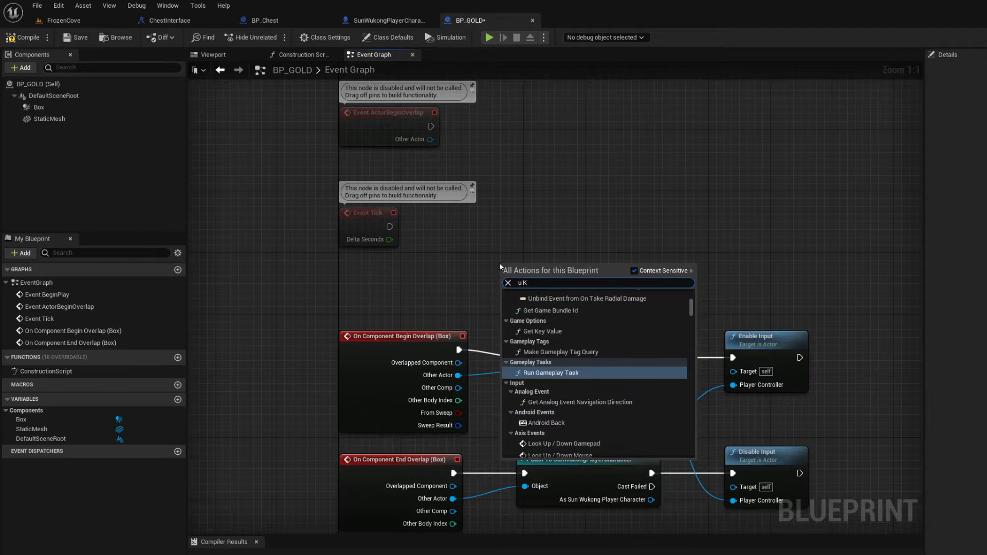
{"action": "type", "text": "E"}
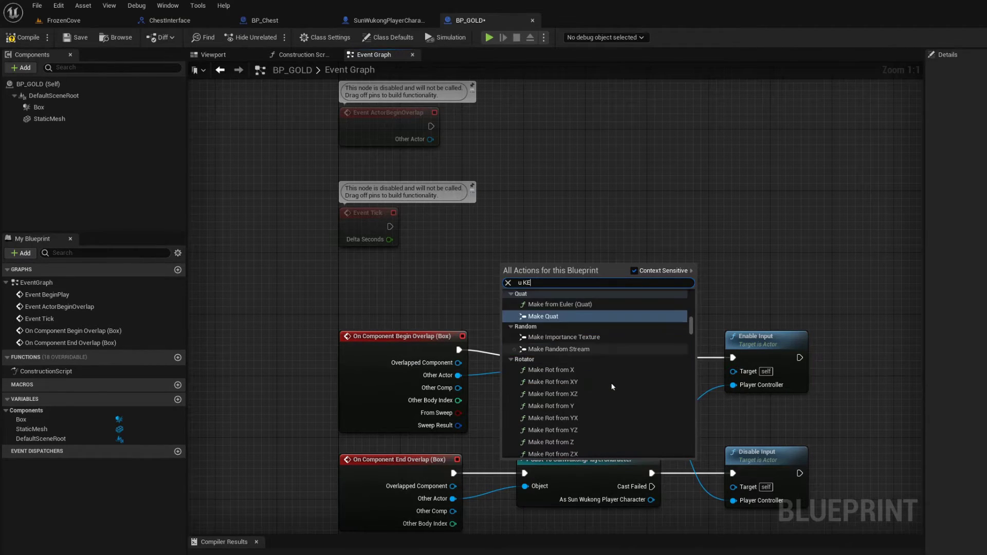
{"action": "scroll", "coordinate": [611, 382], "scroll_direction": "down", "scroll_amount": 5}
{"action": "scroll", "coordinate": [611, 387], "scroll_direction": "down", "scroll_amount": 2}
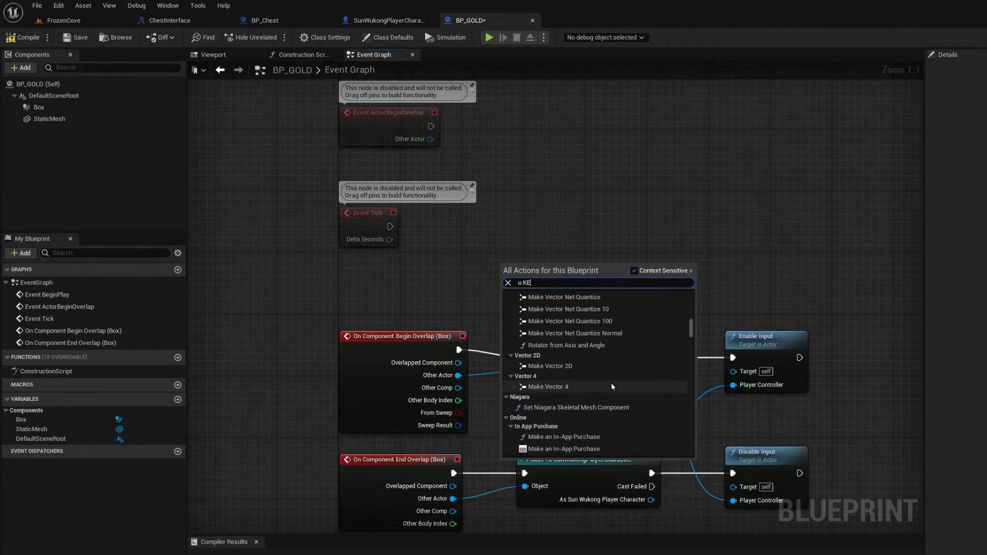
{"action": "scroll", "coordinate": [612, 387], "scroll_direction": "down", "scroll_amount": 1}
{"action": "scroll", "coordinate": [612, 387], "scroll_direction": "down", "scroll_amount": 1}
{"action": "scroll", "coordinate": [612, 387], "scroll_direction": "down", "scroll_amount": 2}
{"action": "scroll", "coordinate": [611, 387], "scroll_direction": "down", "scroll_amount": 2}
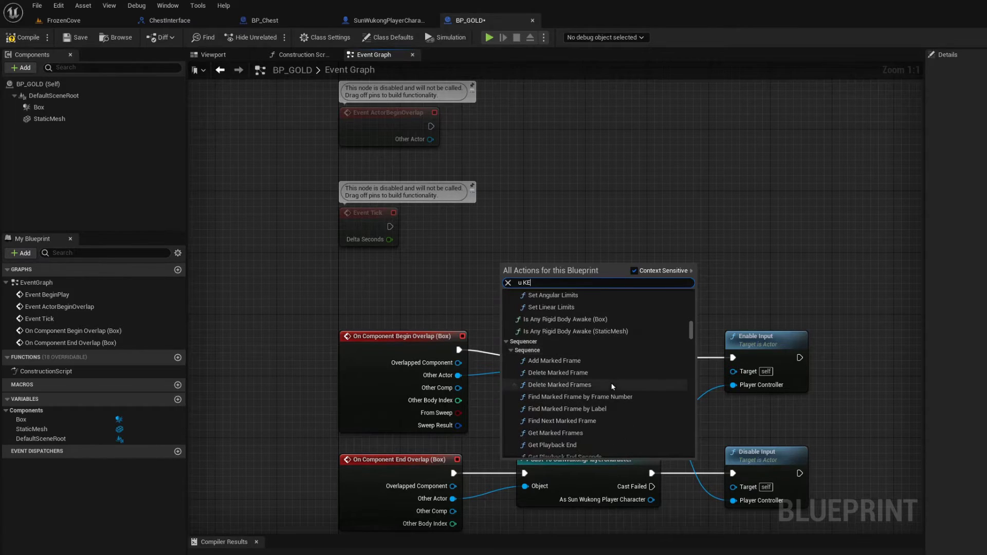
{"action": "scroll", "coordinate": [611, 386], "scroll_direction": "down", "scroll_amount": 2}
{"action": "left_click", "coordinate": [562, 328]}
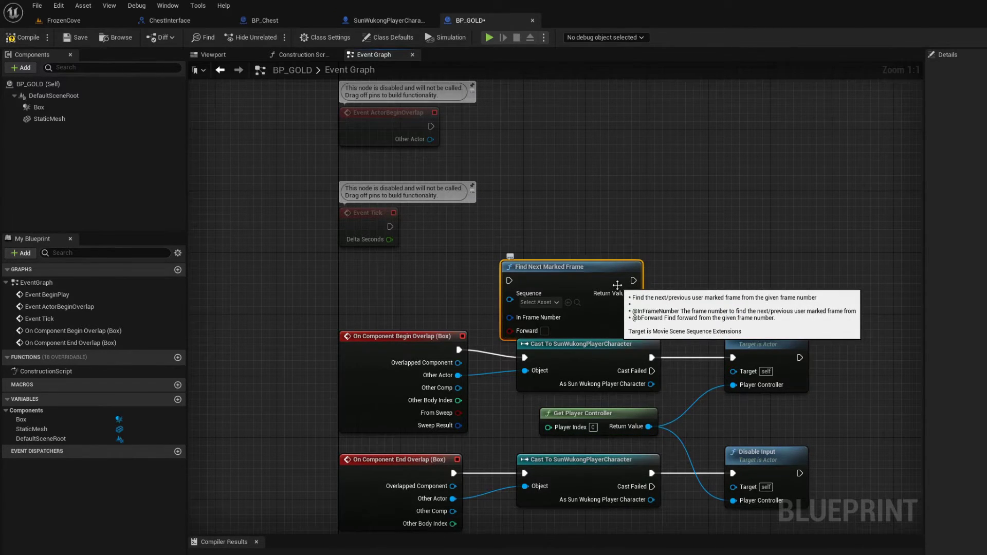
{"action": "key", "text": "Delete"}
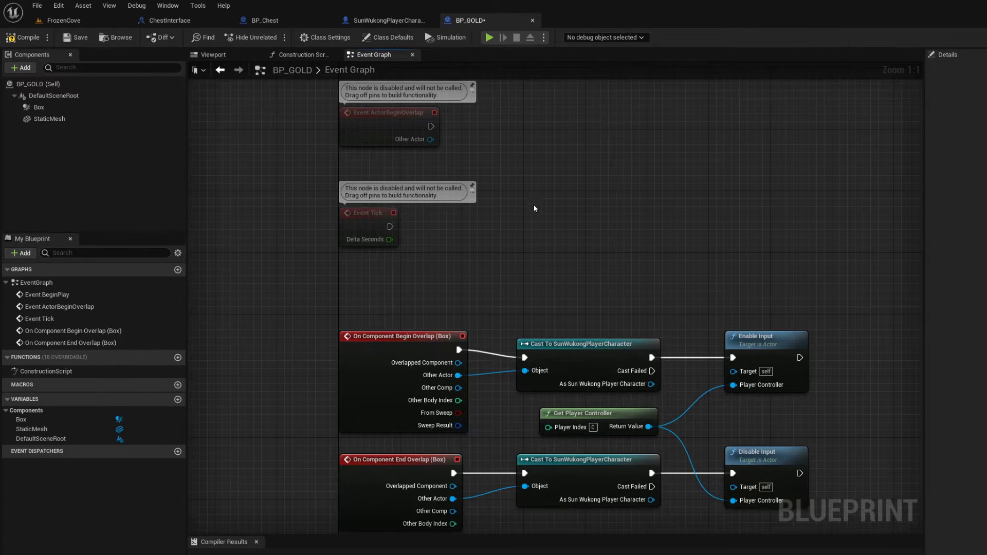
- Add a keyboard key event node and change its key from F1 to U
{"action": "right_click", "coordinate": [542, 220]}
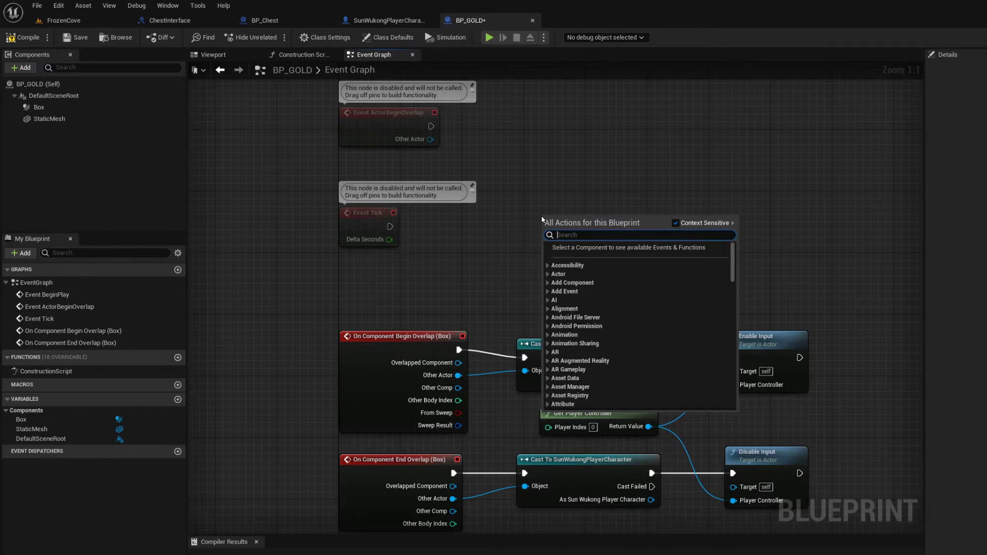
{"action": "type", "text": "u"}
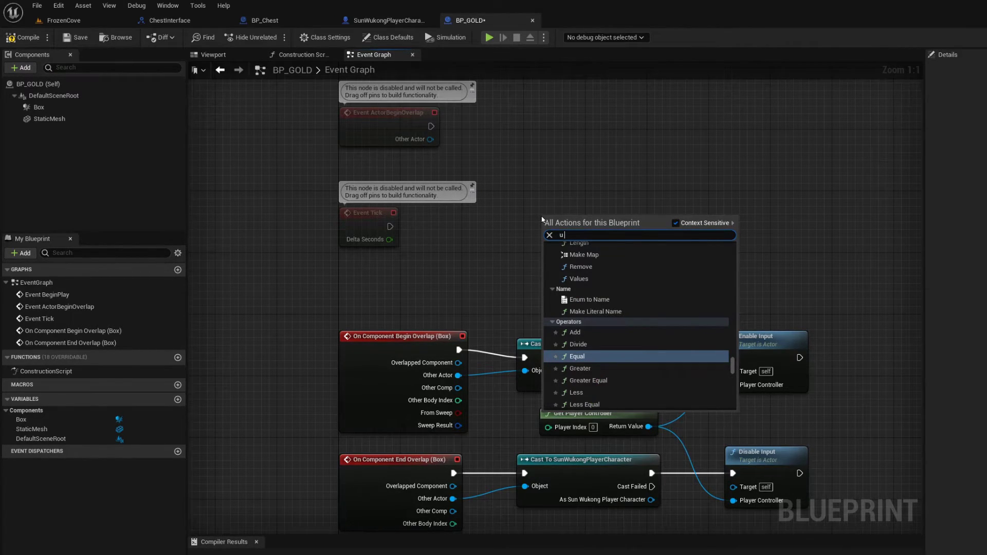
{"action": "type", "text": " key"}
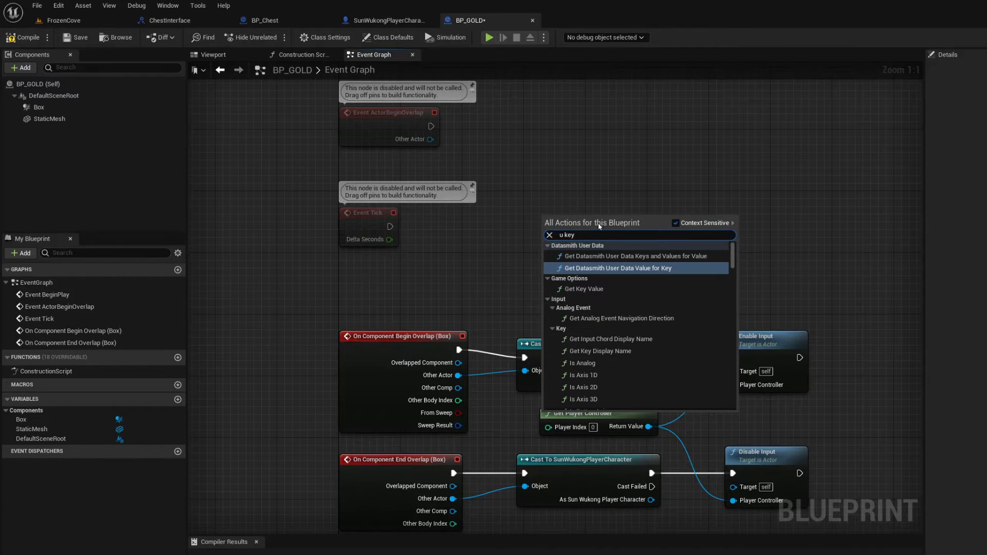
{"action": "scroll", "coordinate": [636, 393], "scroll_direction": "down", "scroll_amount": 3}
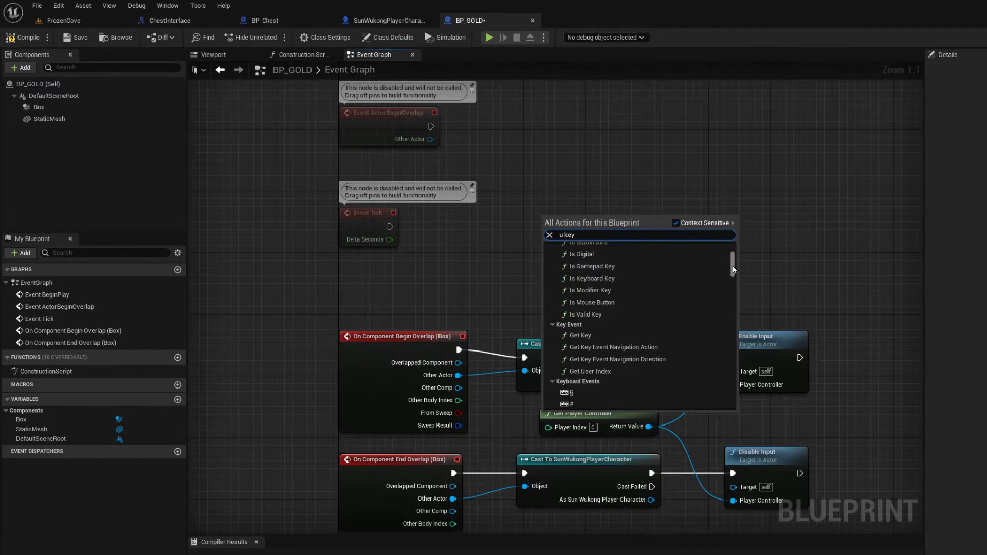
{"action": "left_click_drag", "start_coordinate": [733, 266], "coordinate": [733, 290]}
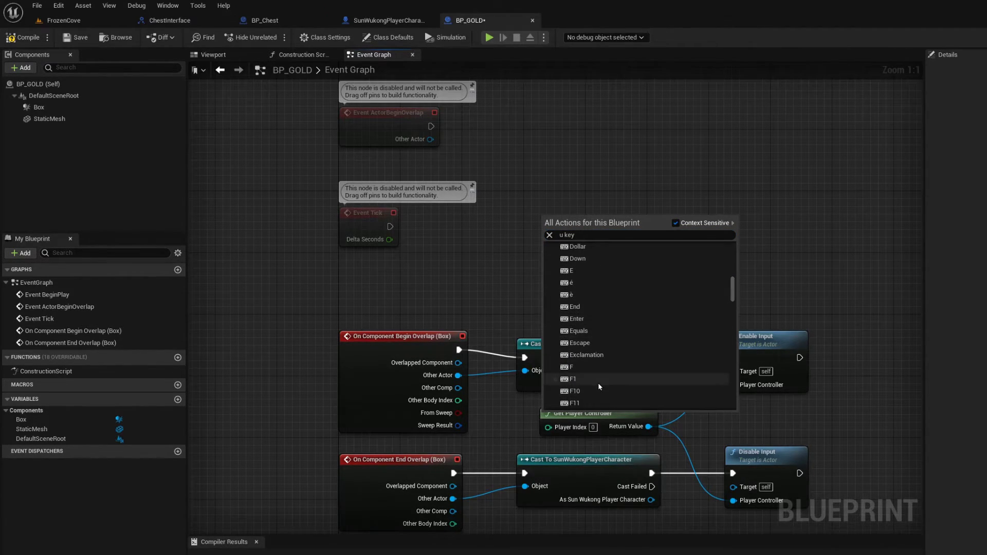
{"action": "left_click", "coordinate": [598, 383]}
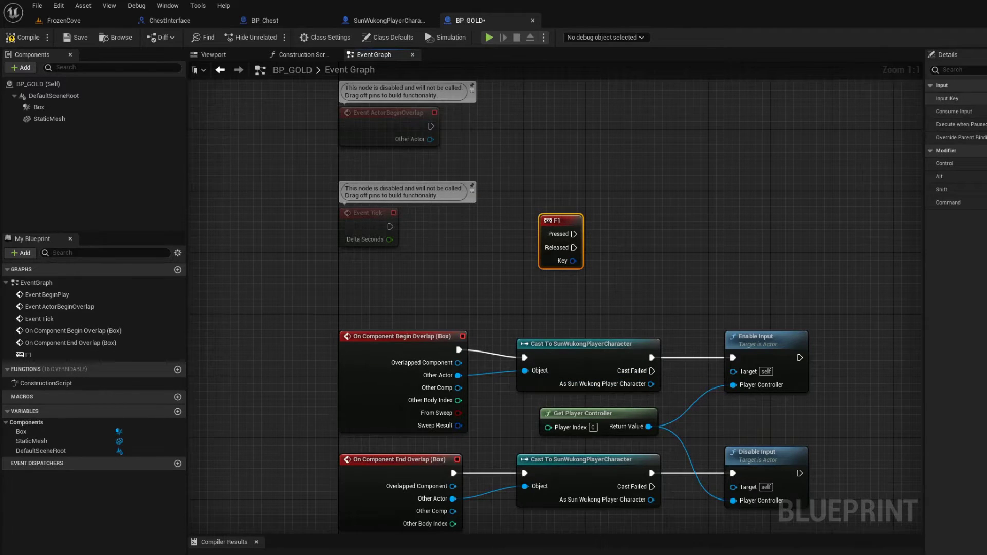
{"action": "key", "text": "u"}
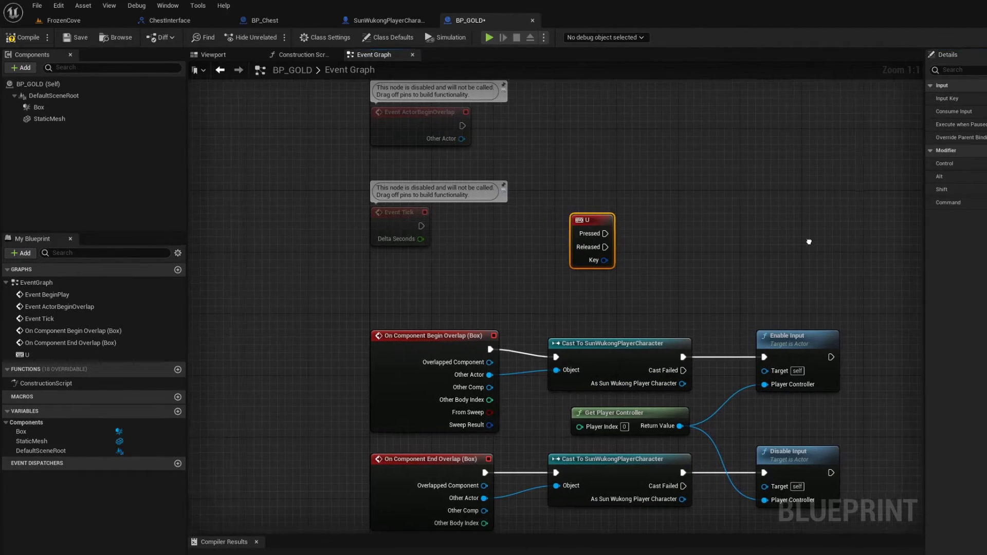
{"action": "right_click_drag", "start_coordinate": [611, 227], "coordinate": [717, 227]}
{"action": "mouse_move", "coordinate": [655, 227]}
{"action": "left_mouse_down"}
{"action": "mouse_move", "coordinate": [578, 258]}
{"action": "mouse_move", "coordinate": [719, 265]}
{"action": "left_mouse_up"}
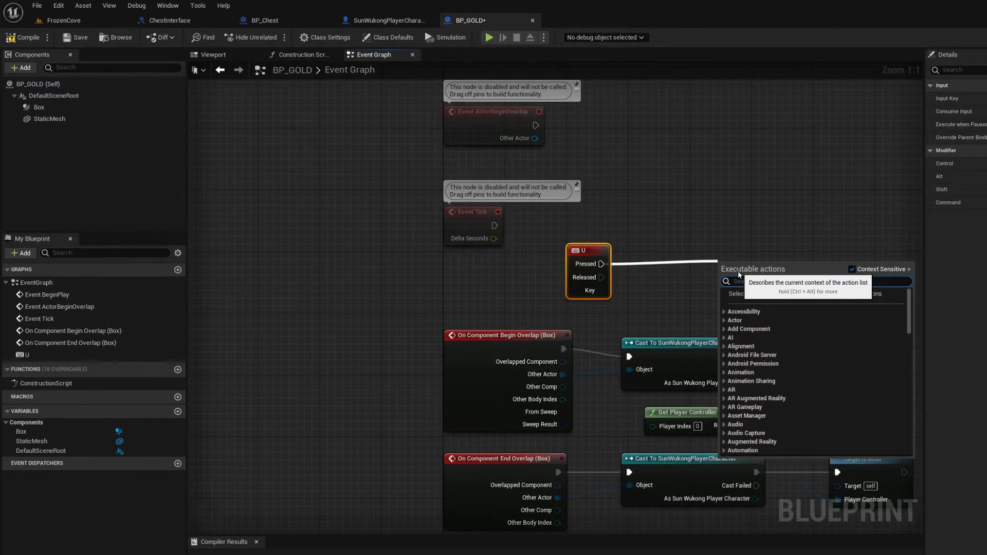
{"action": "type", "text": "cast"}
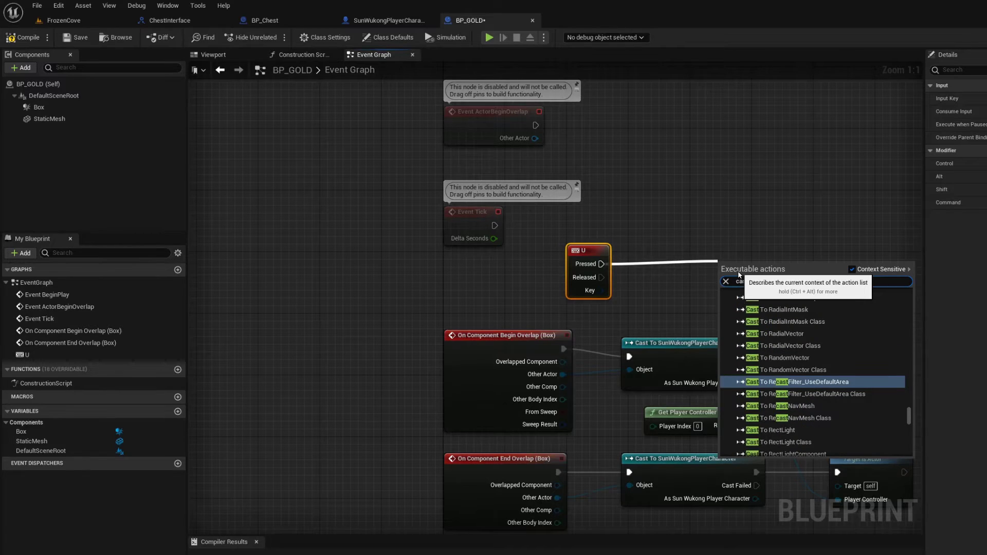
{"action": "type", "text": " to"}
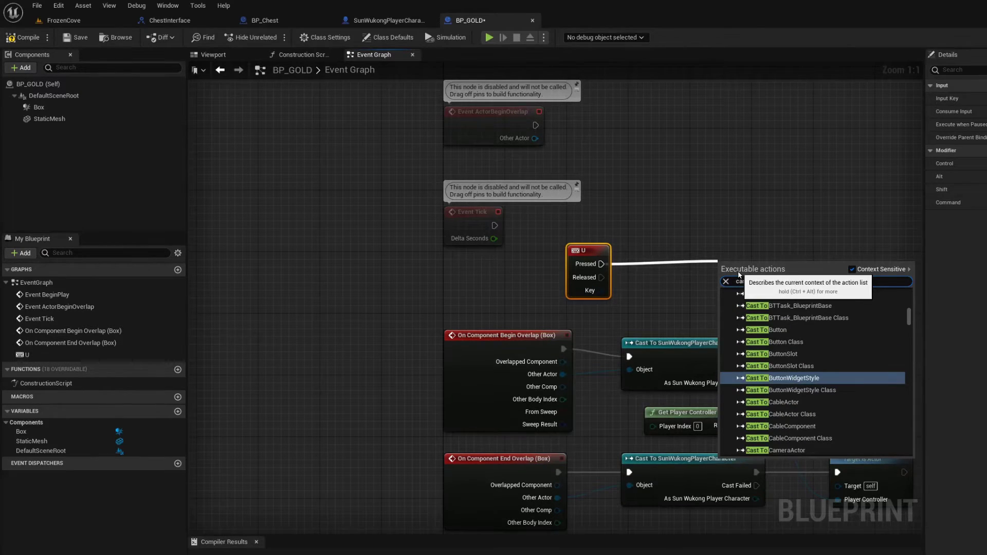
{"action": "type", "text": " bp"}
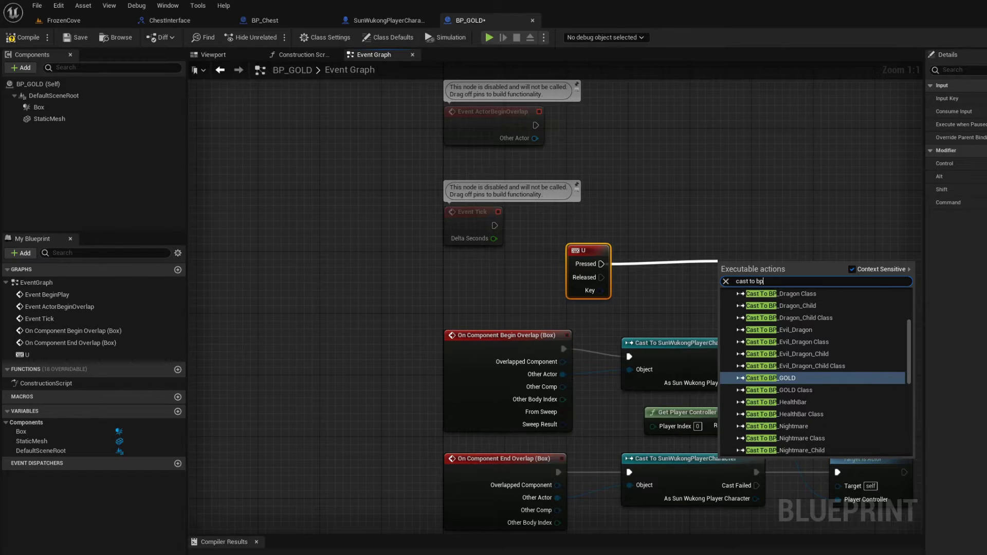
{"action": "scroll", "coordinate": [868, 414], "scroll_direction": "down", "scroll_amount": 5}
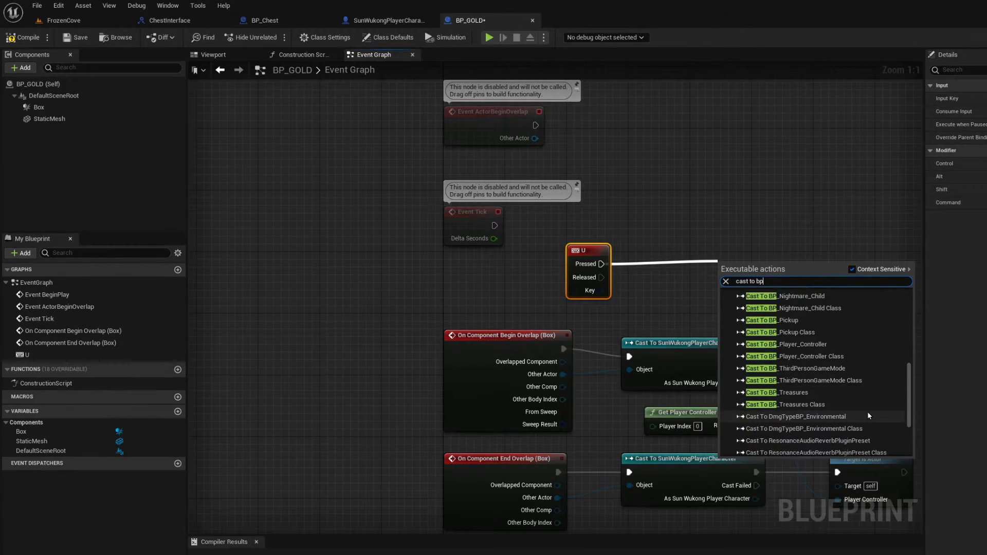
{"action": "scroll", "coordinate": [868, 415], "scroll_direction": "up", "scroll_amount": 2}
{"action": "scroll", "coordinate": [868, 415], "scroll_direction": "up", "scroll_amount": 2}
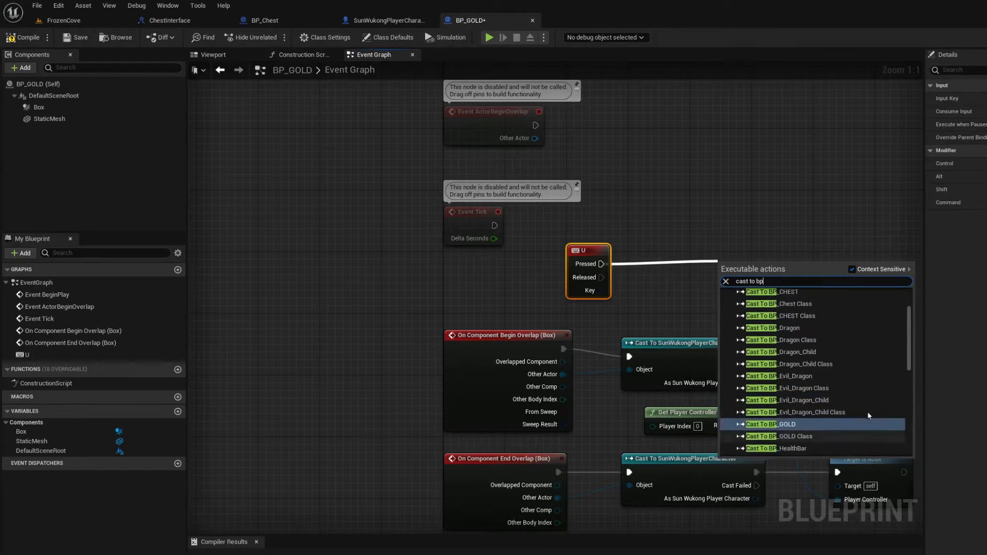
{"action": "scroll", "coordinate": [867, 416], "scroll_direction": "up", "scroll_amount": 2}
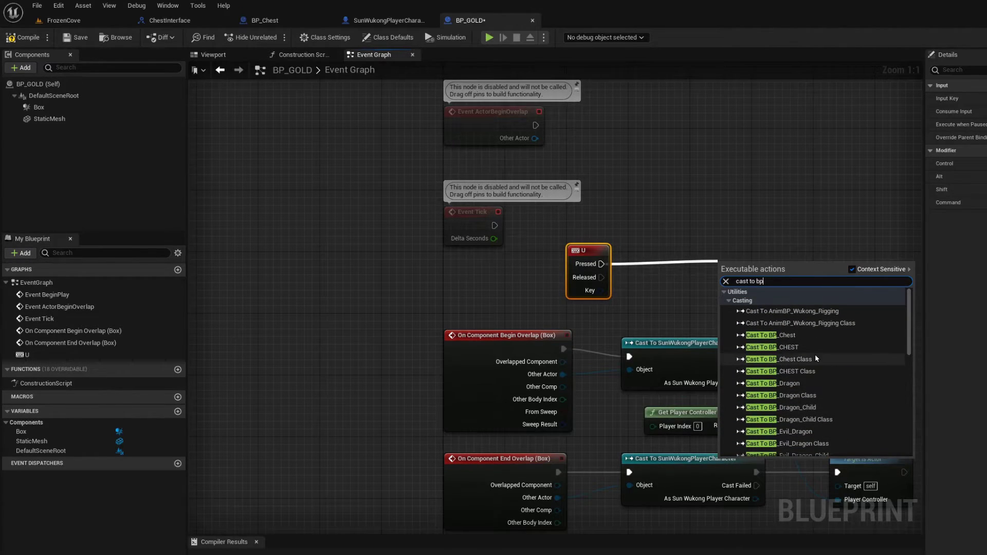
{"action": "key", "text": "Escape"}
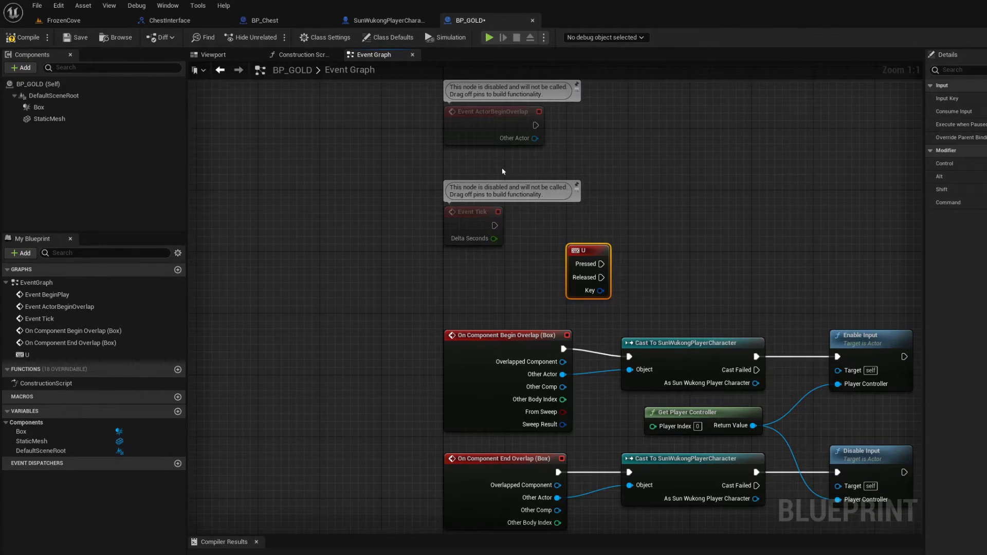
- Connect the U key's Pressed output to a Cast To BP_ThirdPersonGameMode node and tidy both nodes
{"action": "left_click_drag", "start_coordinate": [597, 259], "coordinate": [681, 274]}
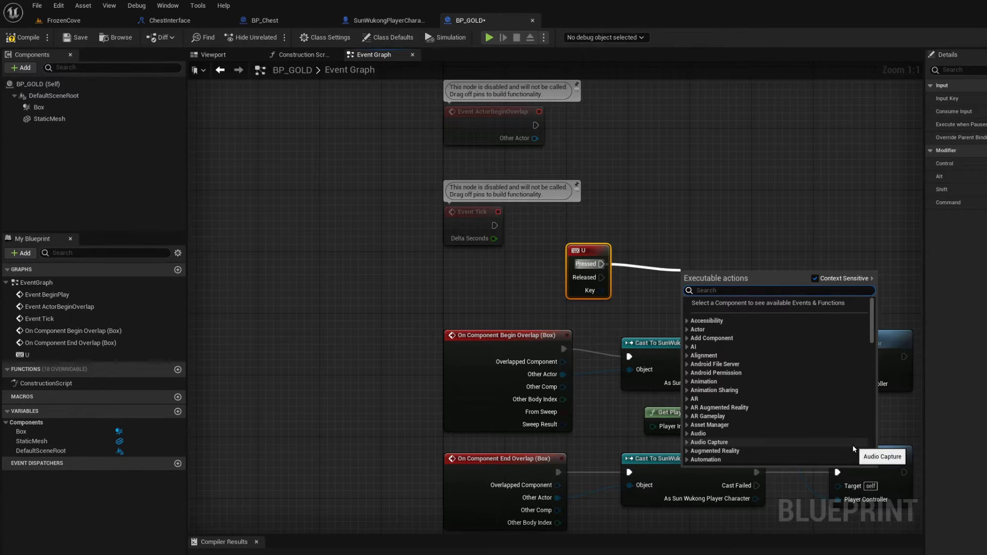
{"action": "type", "text": "cast"}
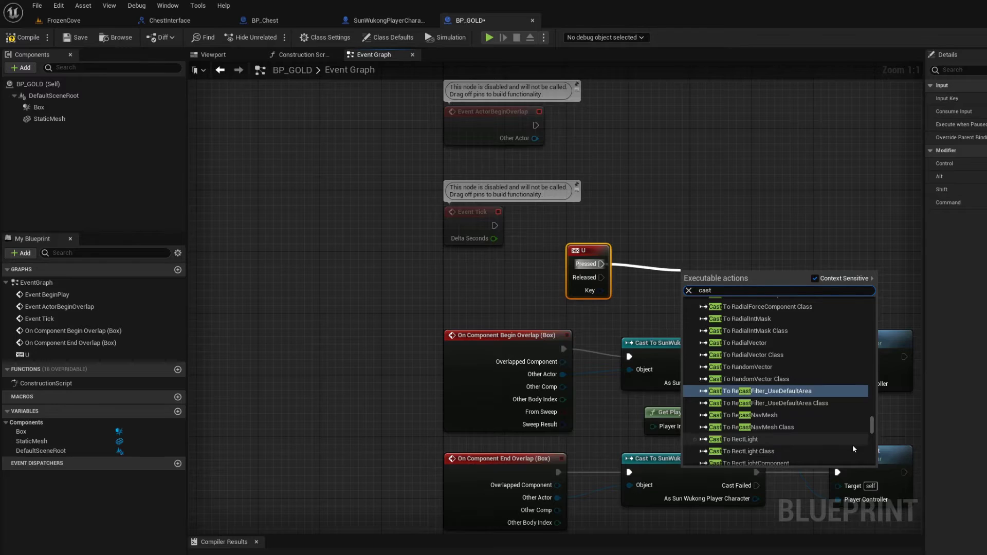
{"action": "type", "text": " to "}
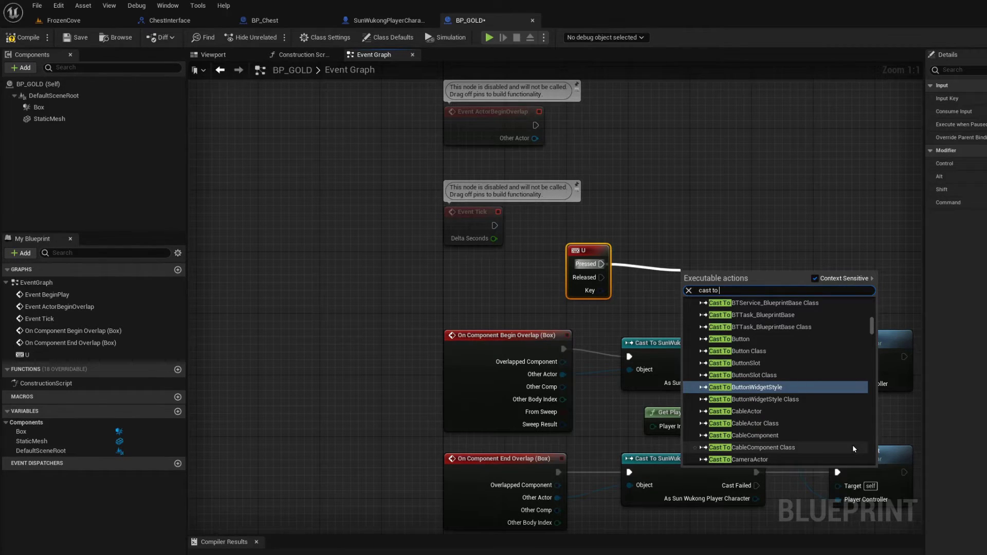
{"action": "type", "text": "bp"}
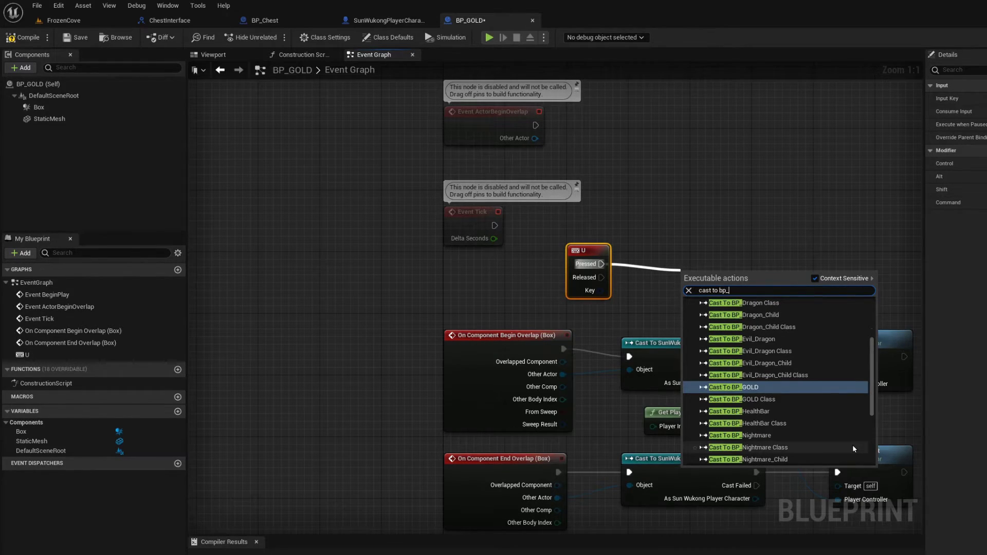
{"action": "type", "text": "_t"}
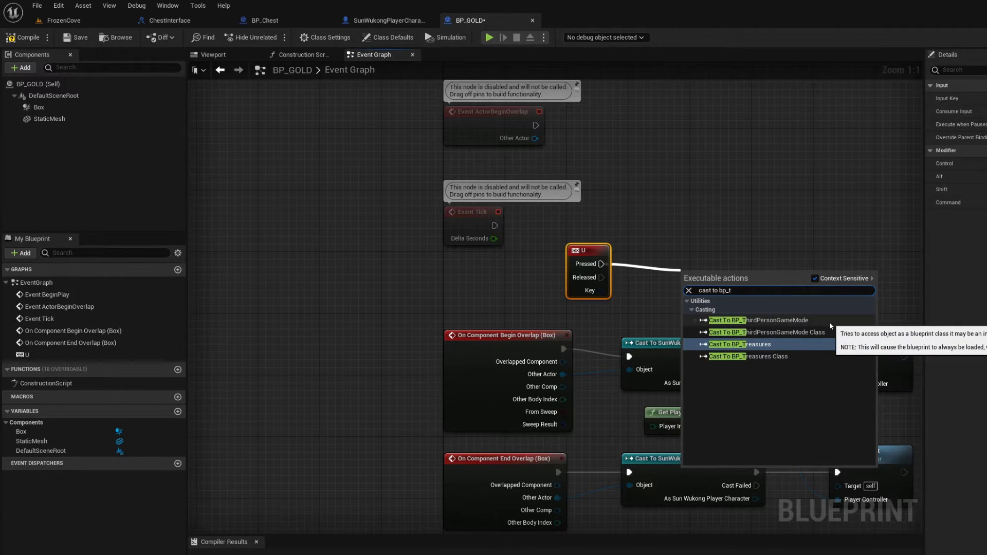
{"action": "left_click", "coordinate": [829, 322]}
{"action": "right_click_drag", "start_coordinate": [886, 297], "coordinate": [882, 378]}
{"action": "left_click_drag", "start_coordinate": [882, 378], "coordinate": [576, 310]}
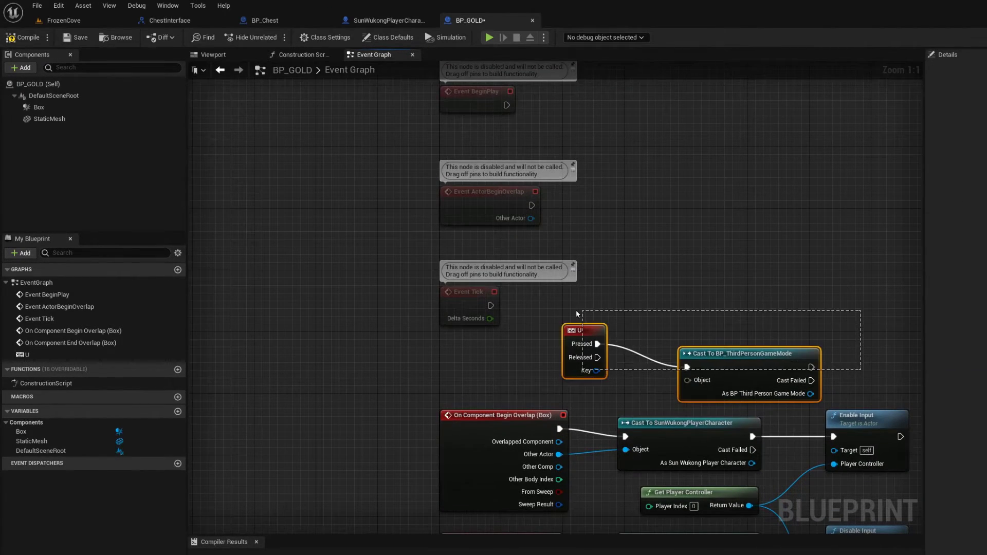
{"action": "left_click_drag", "start_coordinate": [748, 366], "coordinate": [748, 327]}
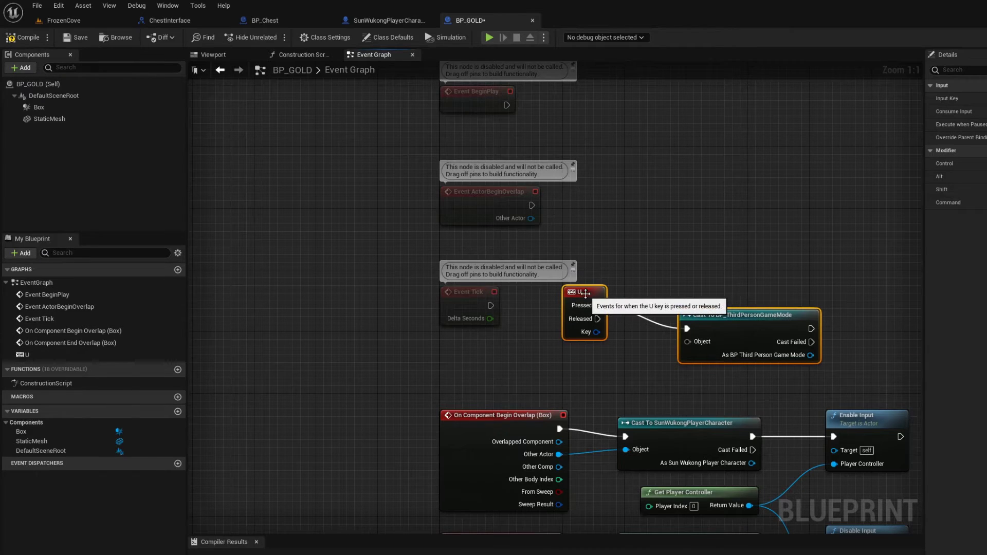
{"action": "left_click_drag", "start_coordinate": [586, 293], "coordinate": [578, 316]}
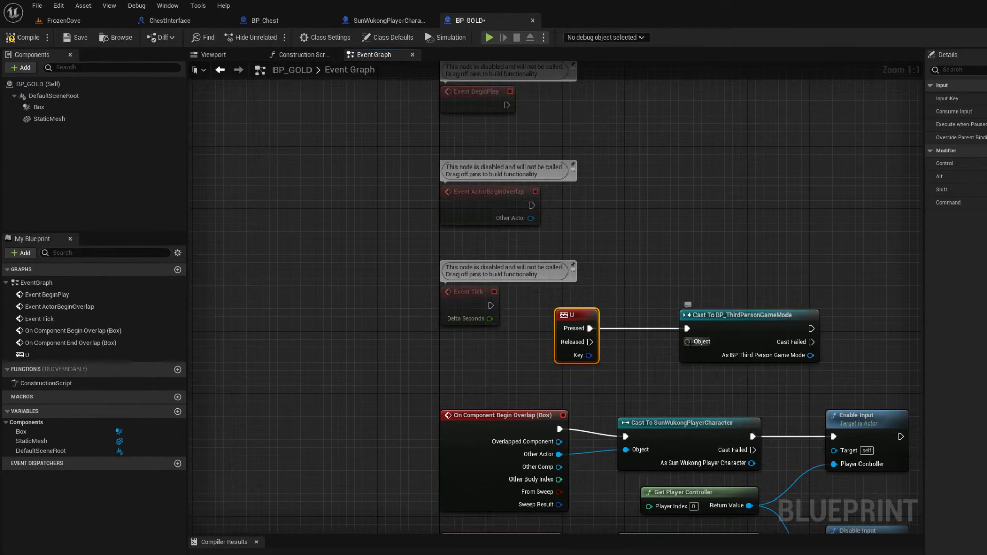
- Feed a Get Game Mode node into the cast's Object input
{"action": "mouse_move", "coordinate": [688, 342]}
{"action": "left_mouse_down"}
{"action": "mouse_move", "coordinate": [605, 389]}
{"action": "mouse_move", "coordinate": [606, 382]}
{"action": "left_mouse_up"}
{"action": "type", "text": "get"}
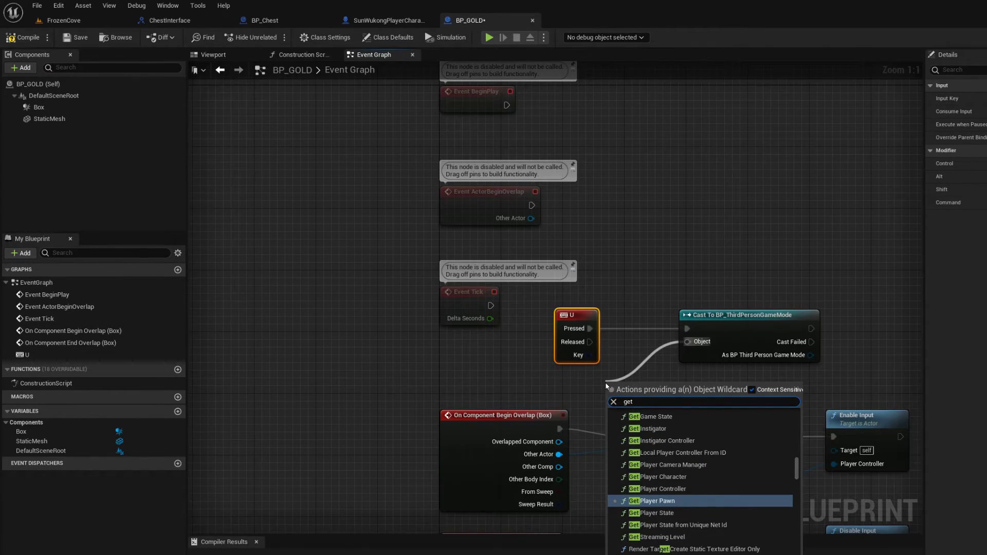
{"action": "type", "text": " game"}
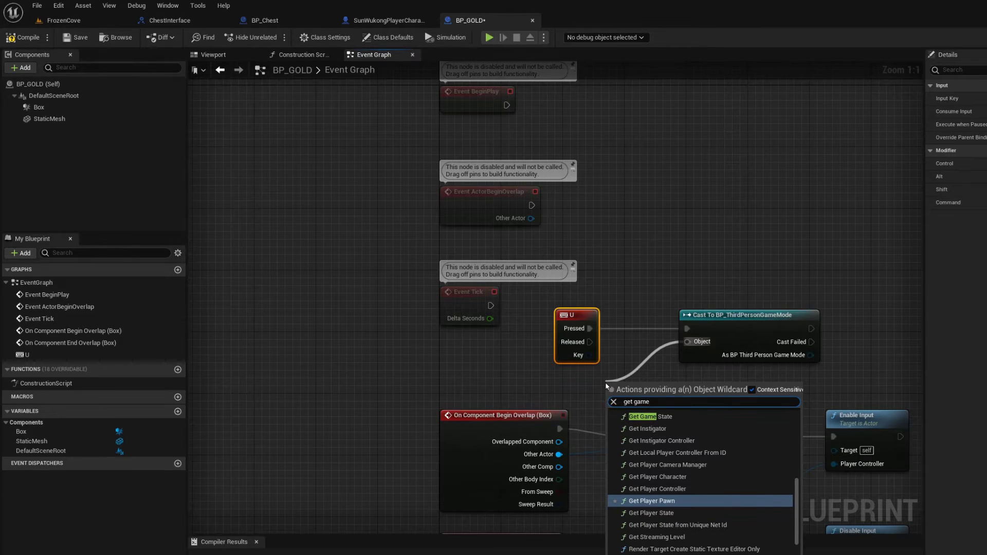
{"action": "scroll", "coordinate": [698, 527], "scroll_direction": "up", "scroll_amount": 2}
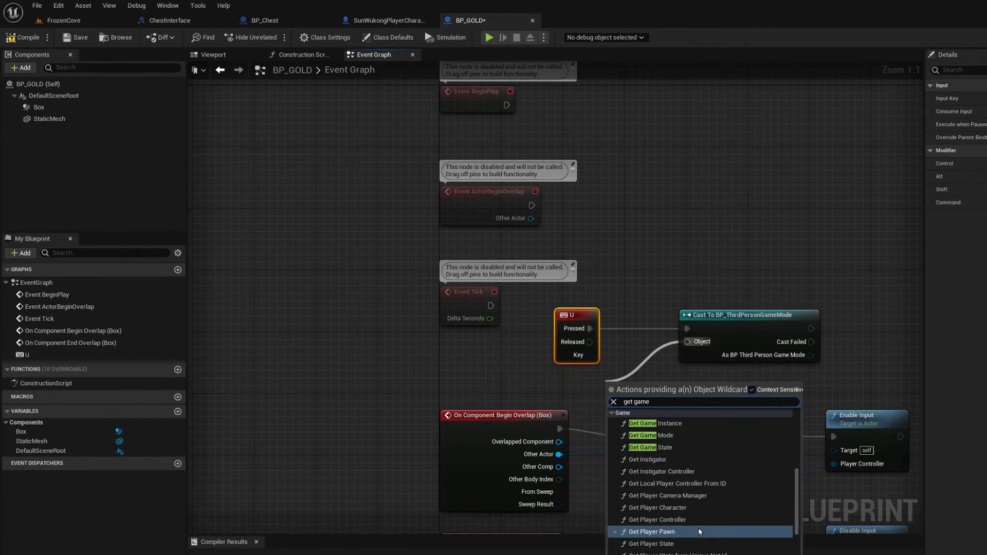
{"action": "left_click", "coordinate": [668, 436]}
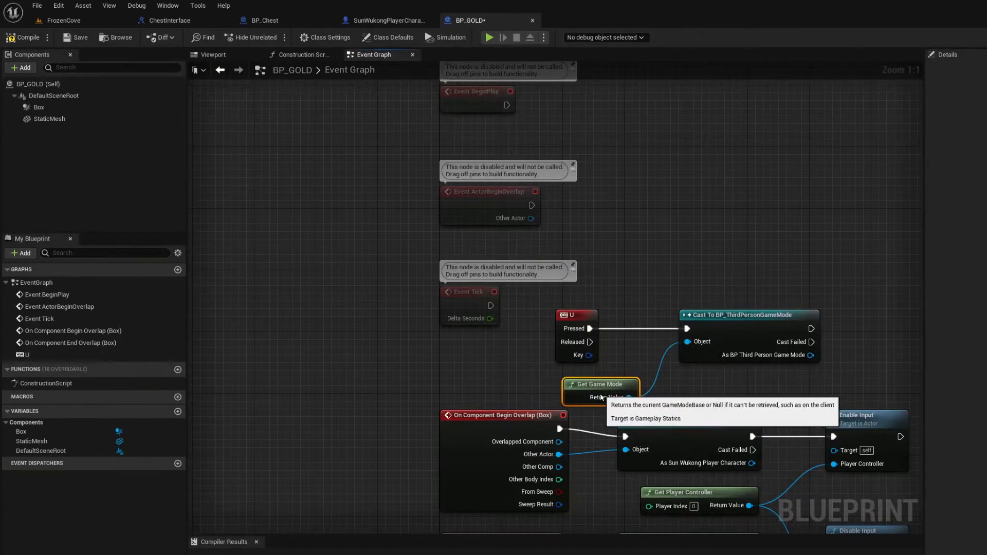
{"action": "right_click_drag", "start_coordinate": [724, 386], "coordinate": [659, 387]}
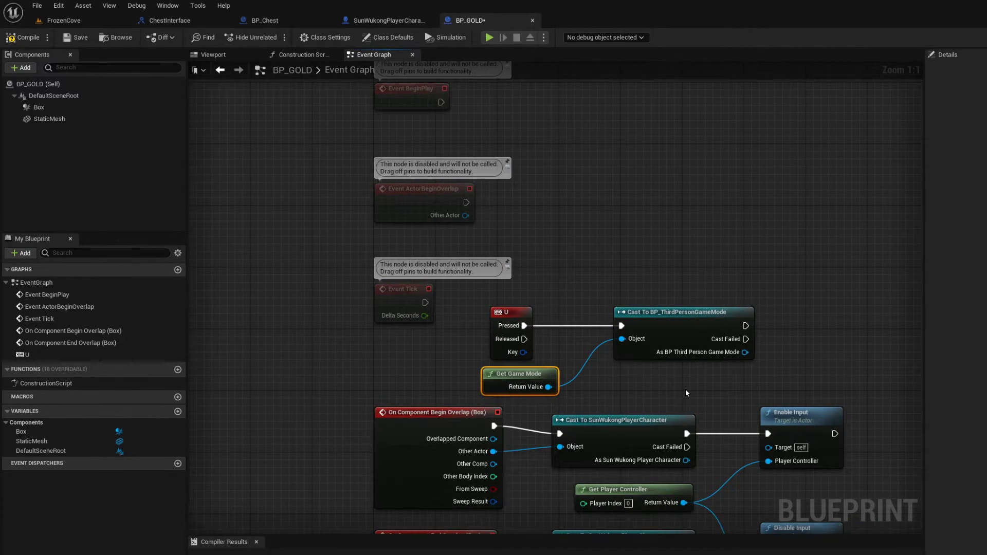
{"action": "right_click_drag", "start_coordinate": [686, 390], "coordinate": [574, 385]}
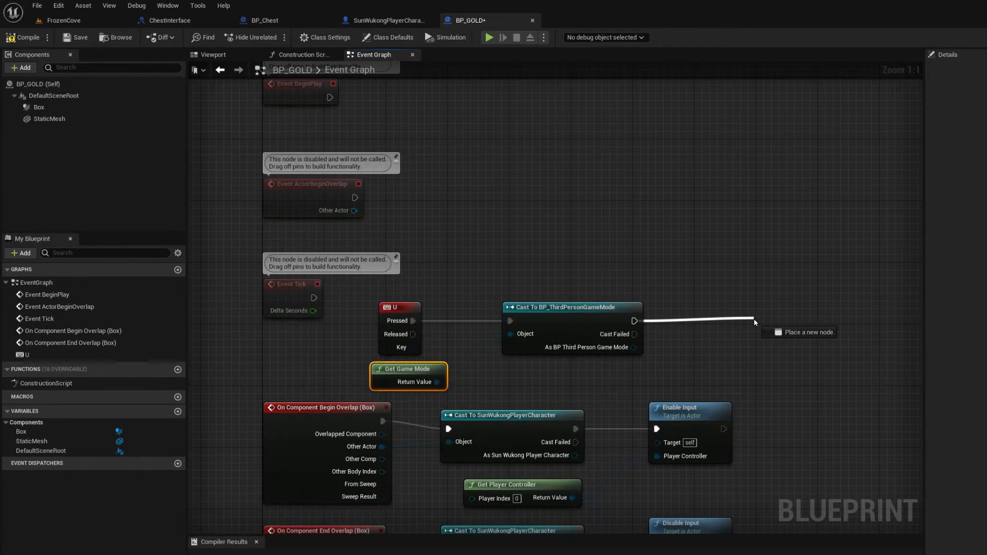
- Add an Add Niagara Particle System Component node after the successful cast
{"action": "left_click_drag", "start_coordinate": [633, 321], "coordinate": [755, 318]}
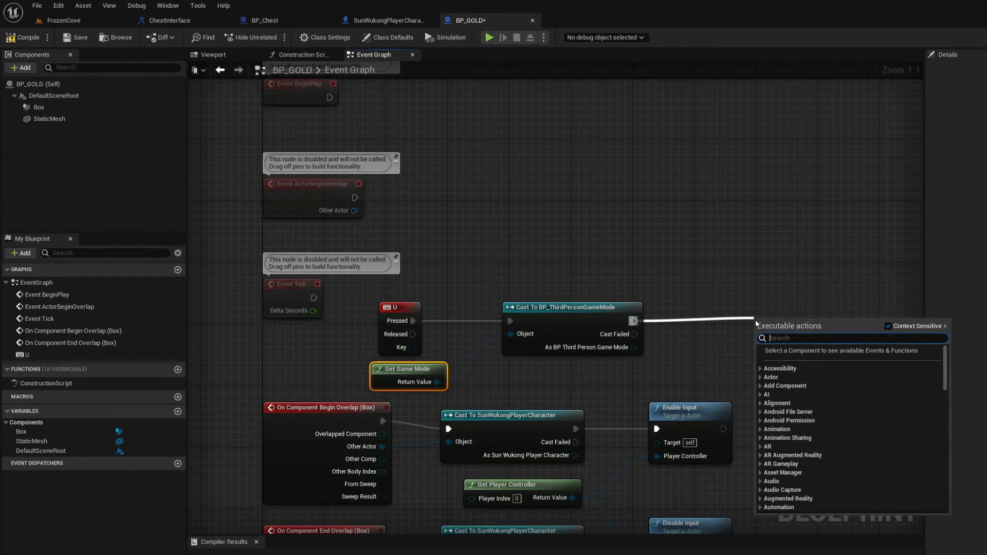
{"action": "type", "text": "add "}
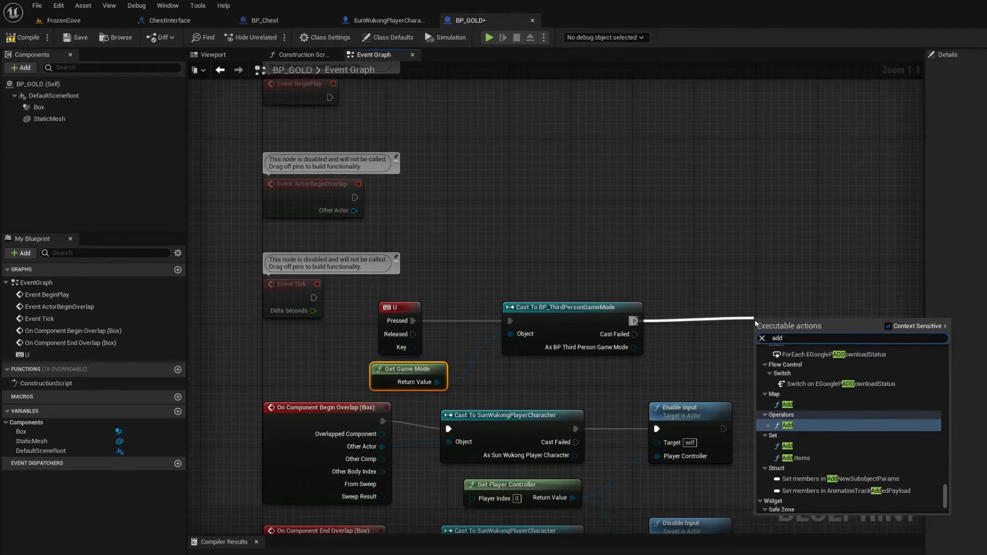
{"action": "type", "text": "ni"}
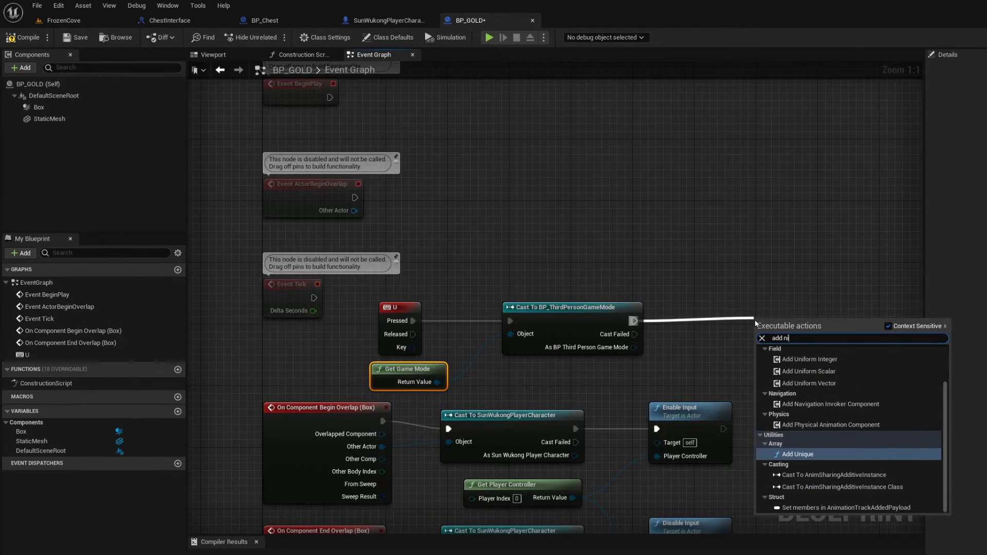
{"action": "scroll", "coordinate": [898, 479], "scroll_direction": "up", "scroll_amount": 2}
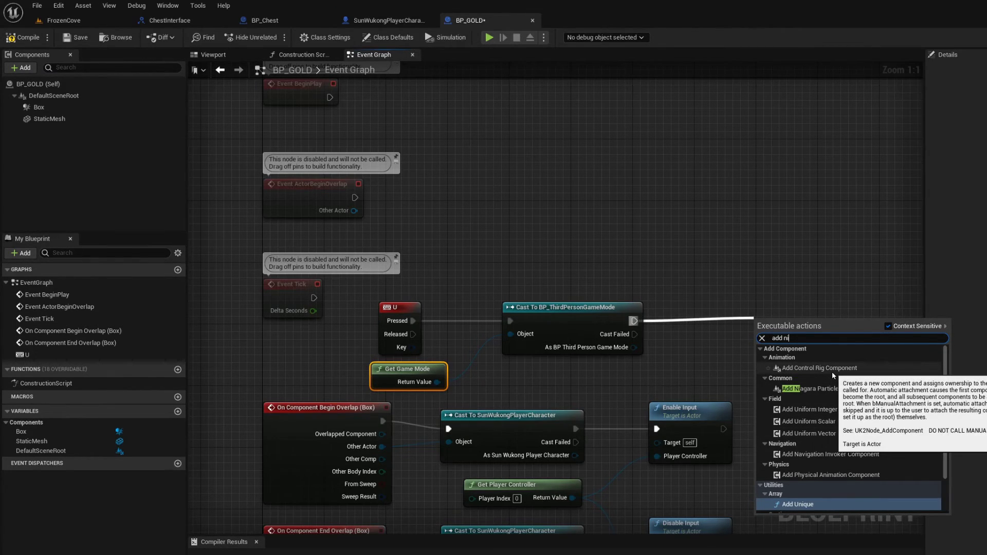
{"action": "type", "text": "a"}
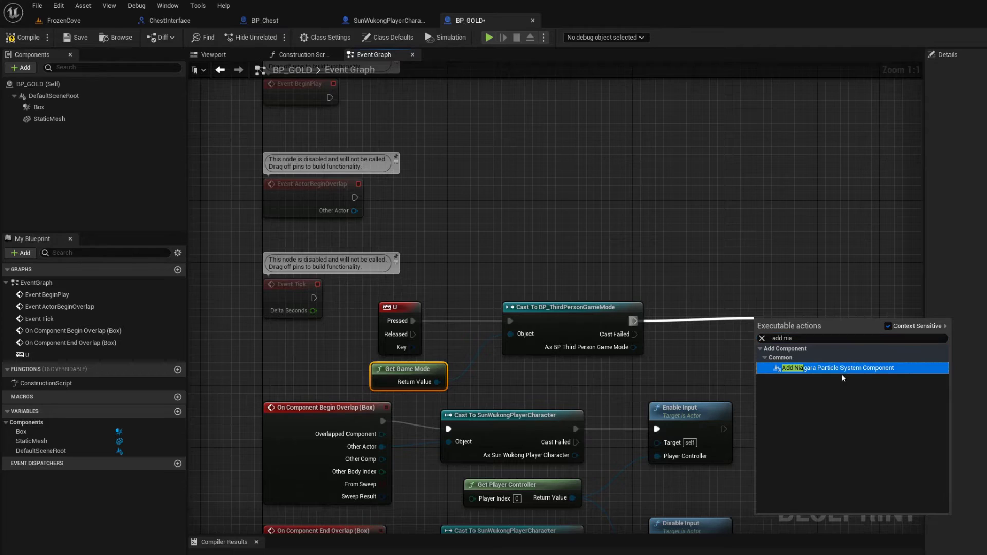
{"action": "left_click", "coordinate": [814, 369]}
{"action": "right_click_drag", "start_coordinate": [823, 319], "coordinate": [807, 375]}
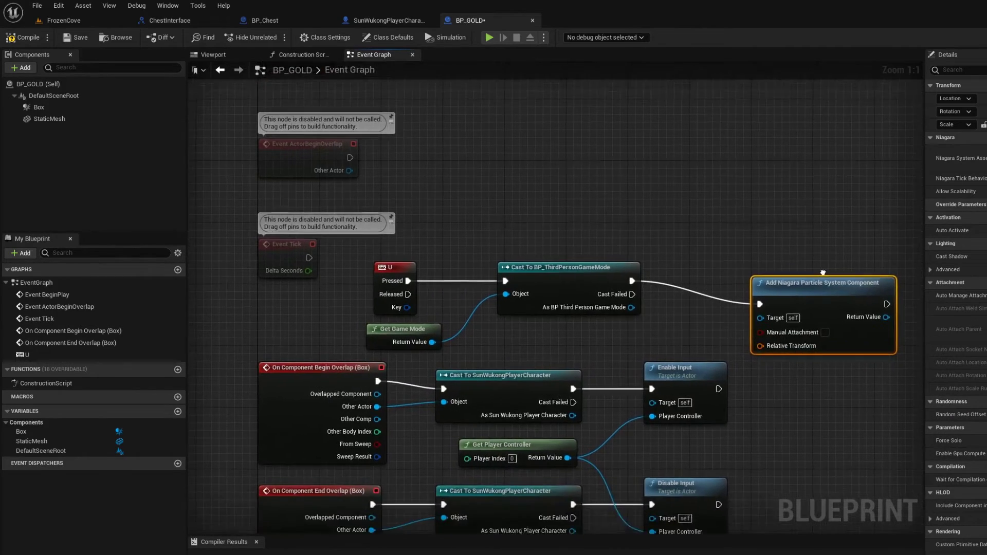
{"action": "left_click_drag", "start_coordinate": [807, 375], "coordinate": [797, 362]}
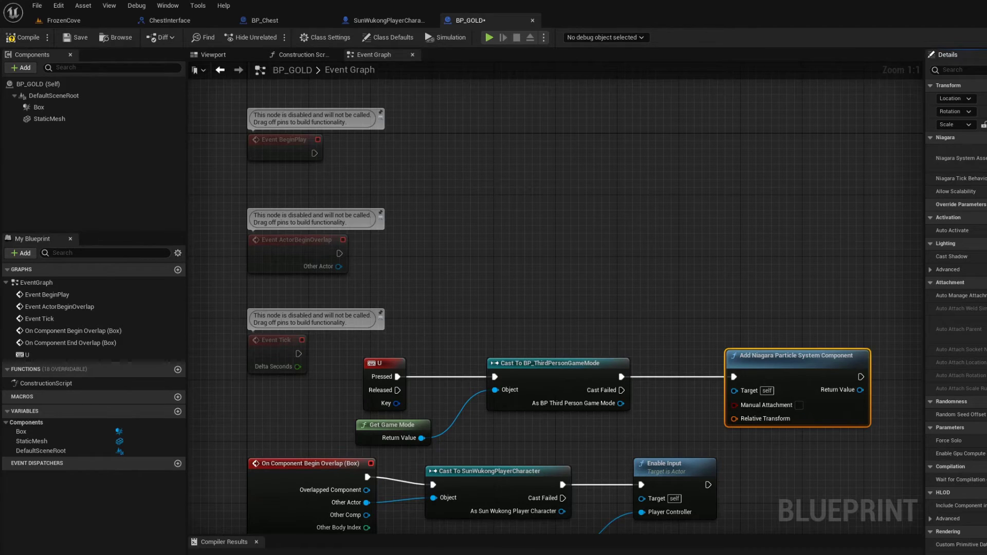
{"action": "right_click_drag", "start_coordinate": [714, 451], "coordinate": [662, 361]}
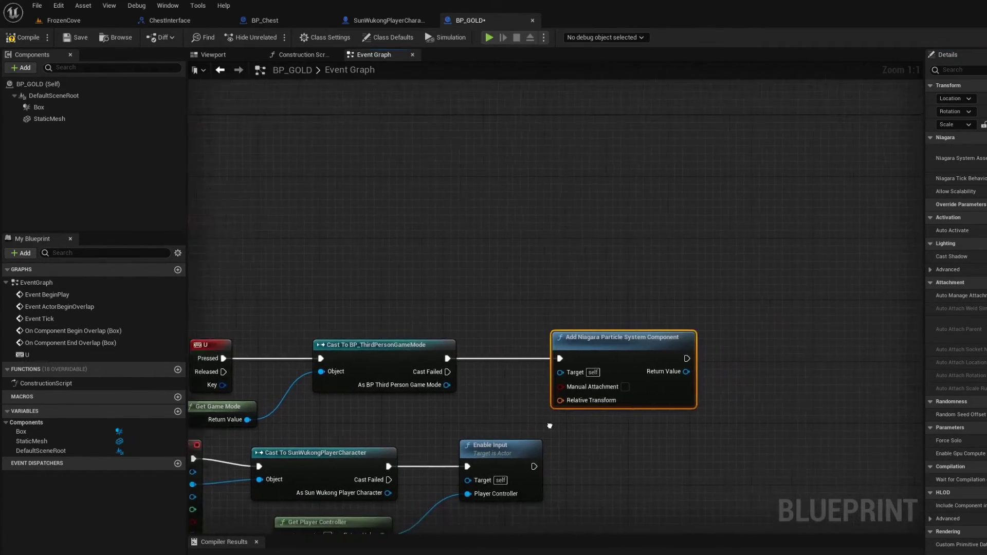
- Wire a Delay node after the Niagara node with a Duration of 2.0 seconds
{"action": "left_click", "coordinate": [726, 335]}
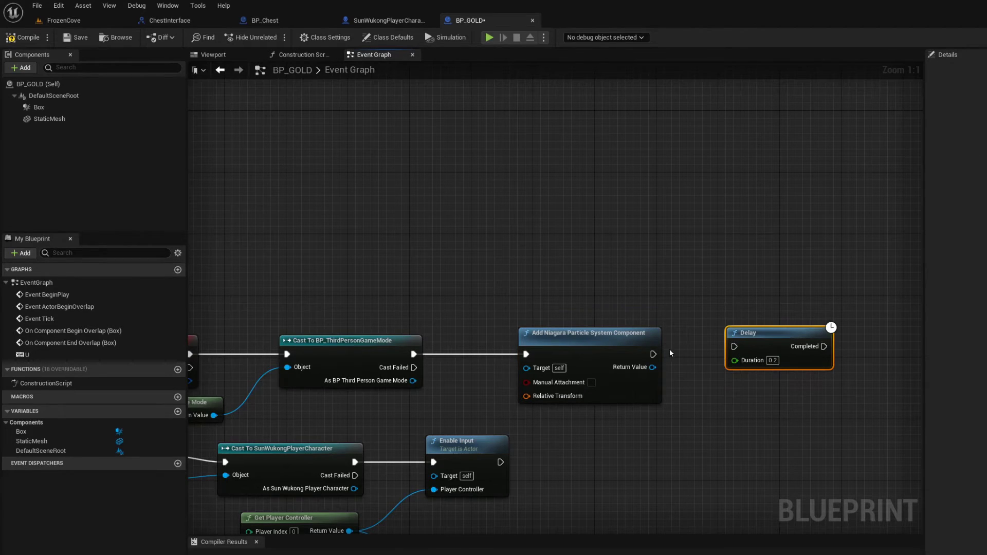
{"action": "left_click_drag", "start_coordinate": [653, 354], "coordinate": [785, 351]}
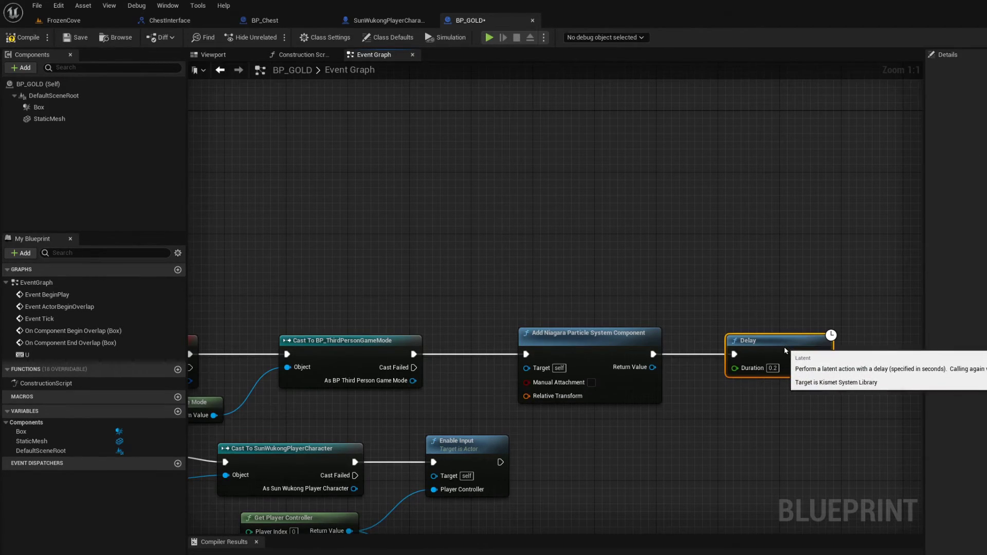
{"action": "left_click", "coordinate": [773, 368]}
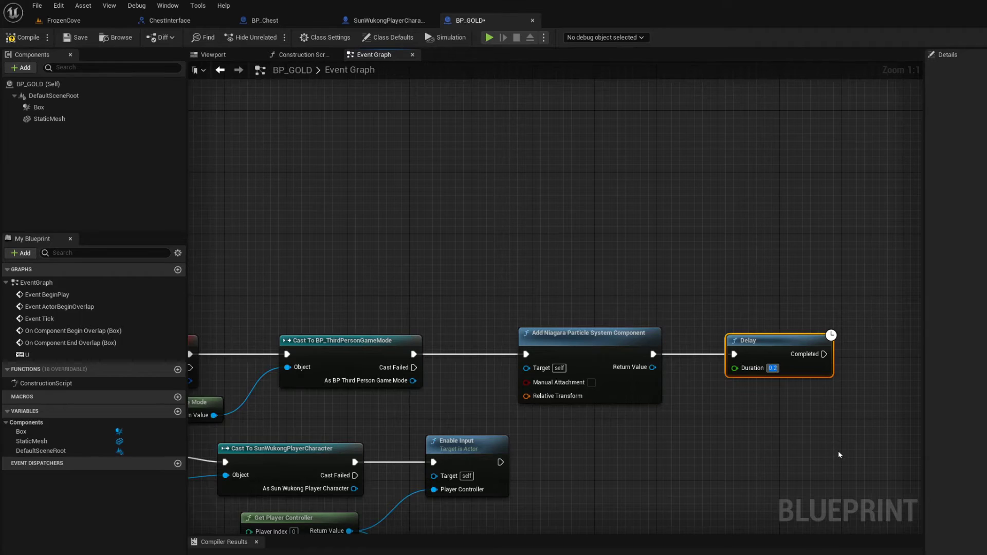
{"action": "type", "text": "2"}
{"action": "left_click", "coordinate": [840, 391]}
{"action": "right_click_drag", "start_coordinate": [834, 356], "coordinate": [738, 347]}
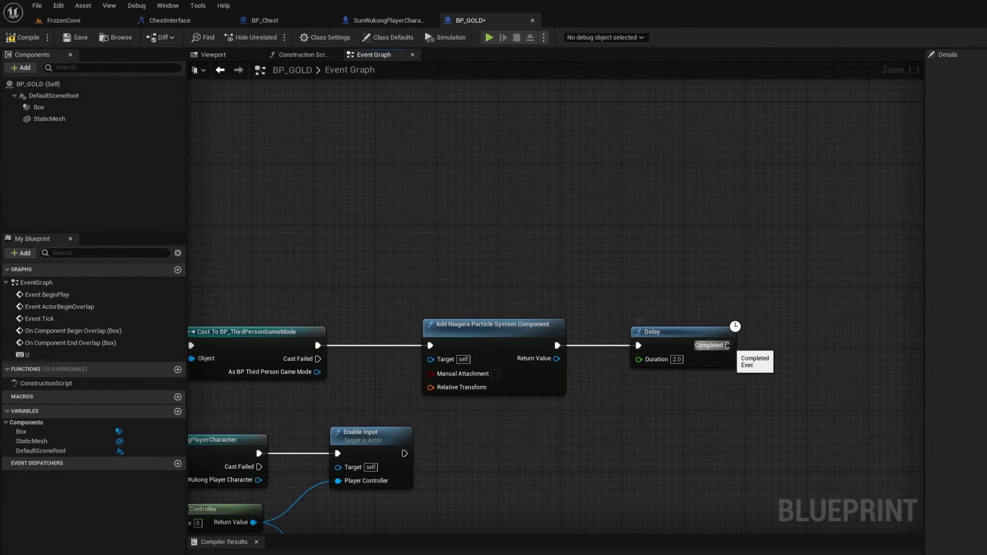
- Add a Destroy Actor node after the Delay's Completed output and align it beside the Delay
{"action": "left_click_drag", "start_coordinate": [728, 346], "coordinate": [834, 348]}
{"action": "type", "text": "des"}
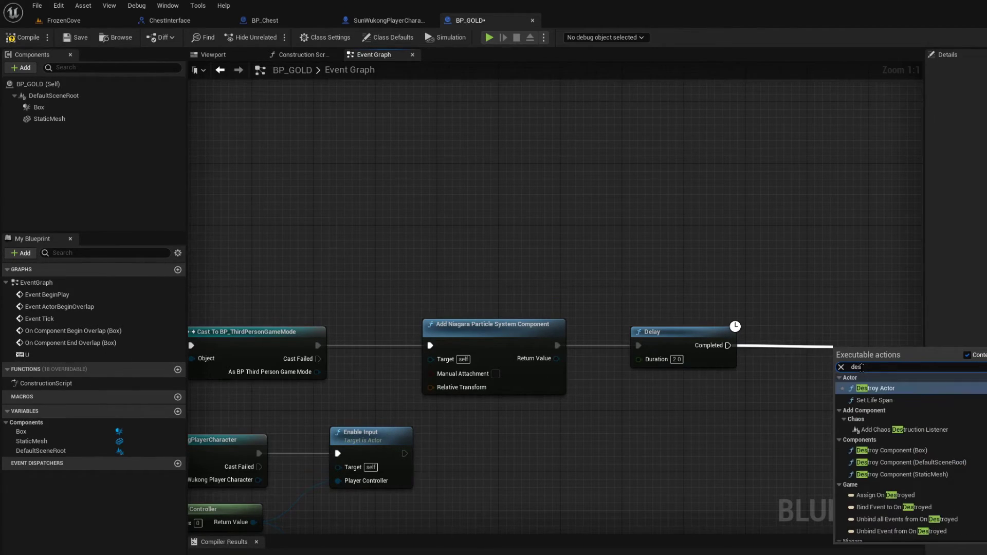
{"action": "left_click", "coordinate": [874, 388]}
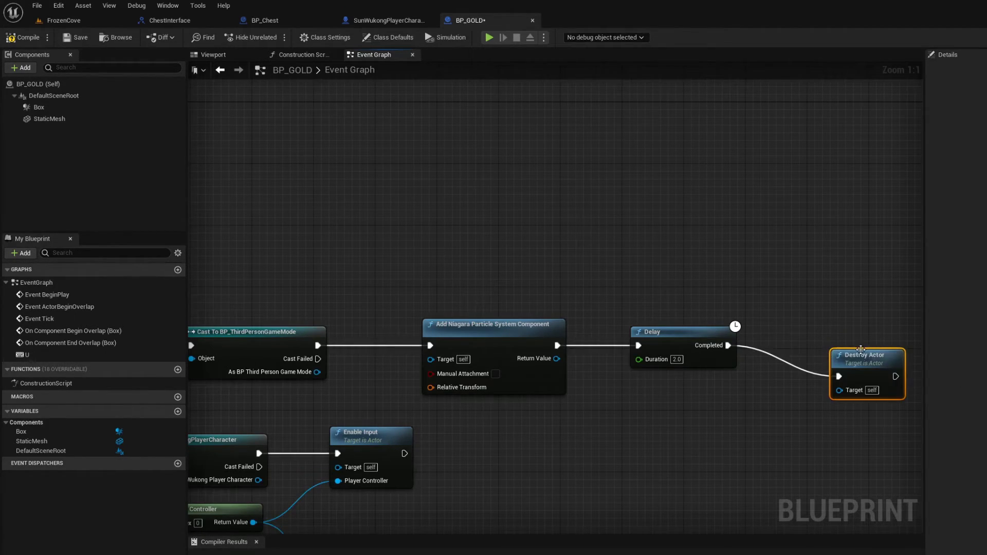
{"action": "mouse_move", "coordinate": [799, 352]}
{"action": "left_mouse_down"}
{"action": "mouse_move", "coordinate": [842, 322]}
{"action": "mouse_move", "coordinate": [818, 322]}
{"action": "left_mouse_up"}
{"action": "left_click_drag", "start_coordinate": [903, 399], "coordinate": [582, 265]}
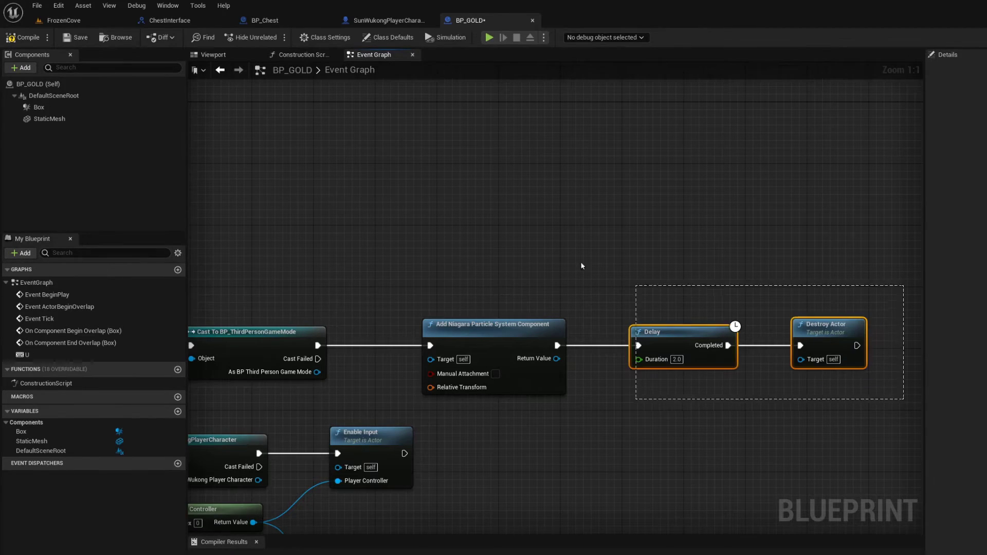
{"action": "left_click_drag", "start_coordinate": [820, 325], "coordinate": [781, 325]}
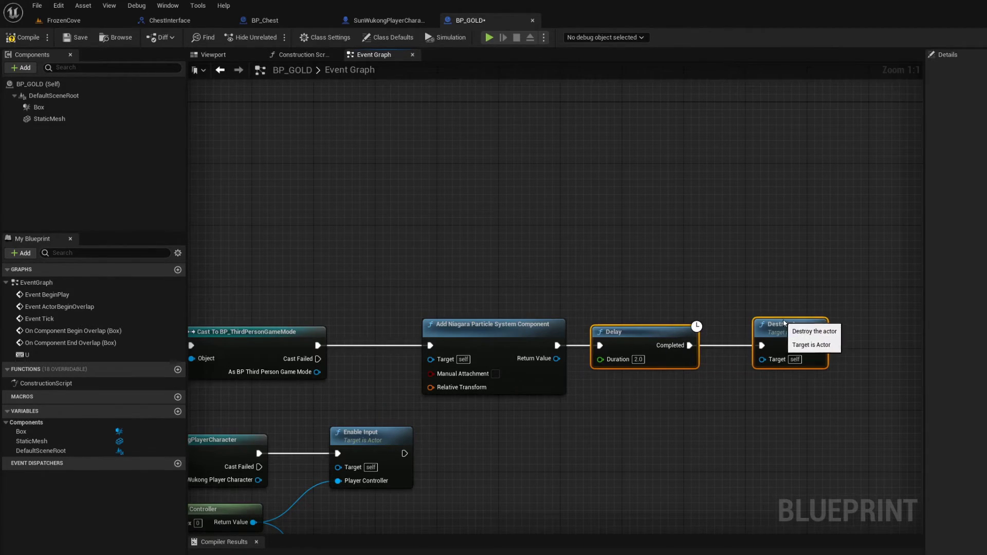
{"action": "left_click", "coordinate": [807, 333]}
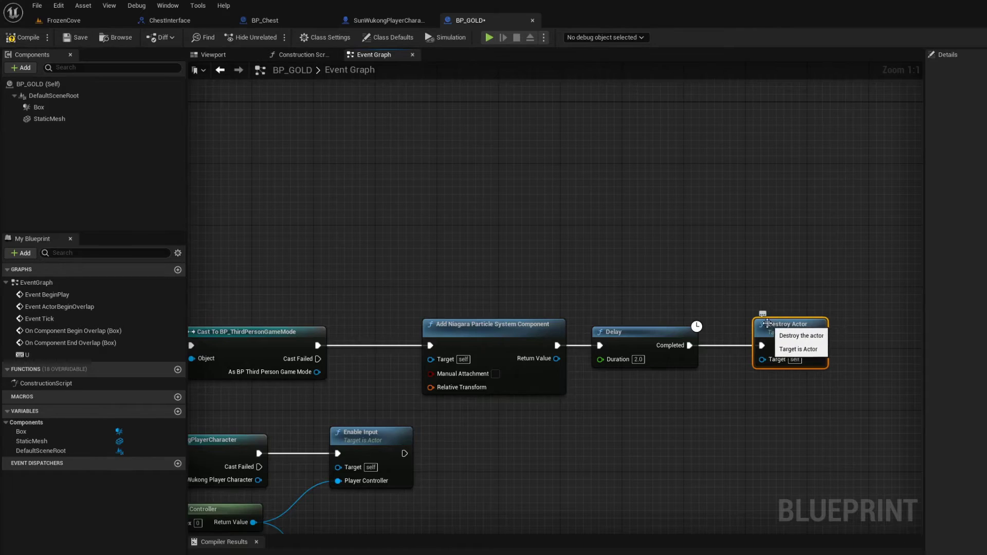
{"action": "left_click_drag", "start_coordinate": [758, 324], "coordinate": [727, 324]}
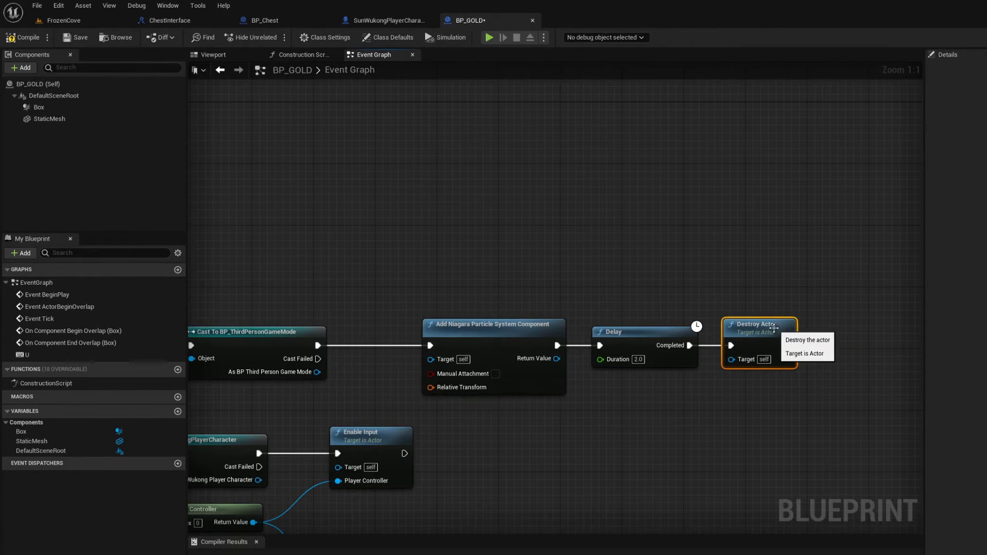
- Compile and save BP_GOLD, then save all modified assets with File > Save All
{"action": "left_click", "coordinate": [21, 37]}
{"action": "left_click", "coordinate": [74, 37]}
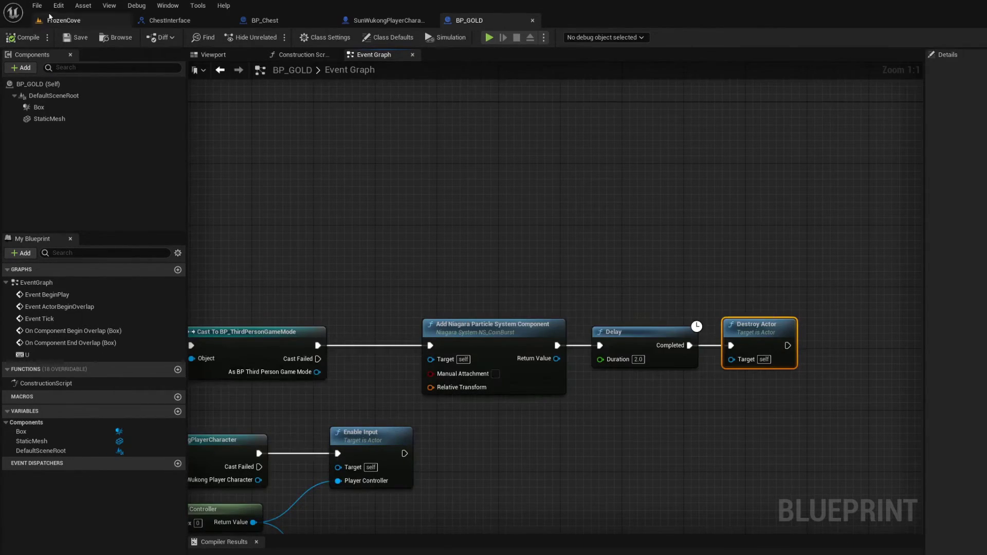
{"action": "left_click", "coordinate": [37, 5]}
{"action": "left_click", "coordinate": [51, 51]}
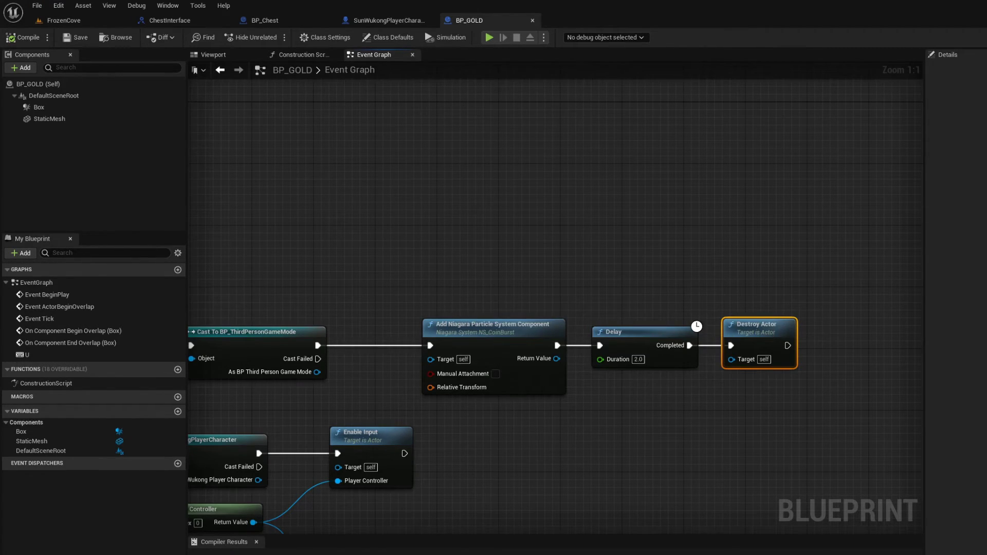
- Zoom out to review BP_GOLD's Event Graph, then return to the FrozenCove level
{"action": "right_click_drag", "start_coordinate": [799, 399], "coordinate": [838, 360]}
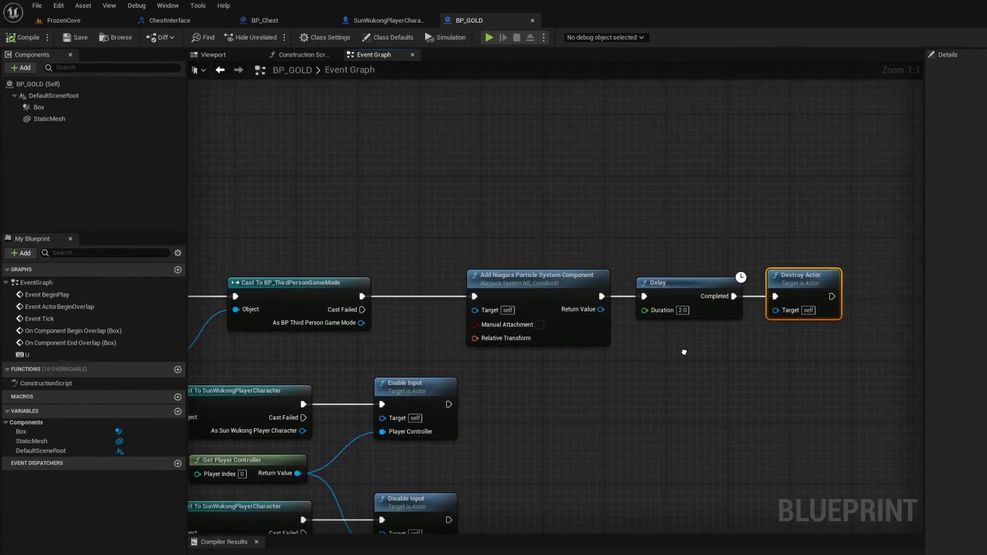
{"action": "scroll", "coordinate": [686, 368], "scroll_direction": "down", "scroll_amount": 1}
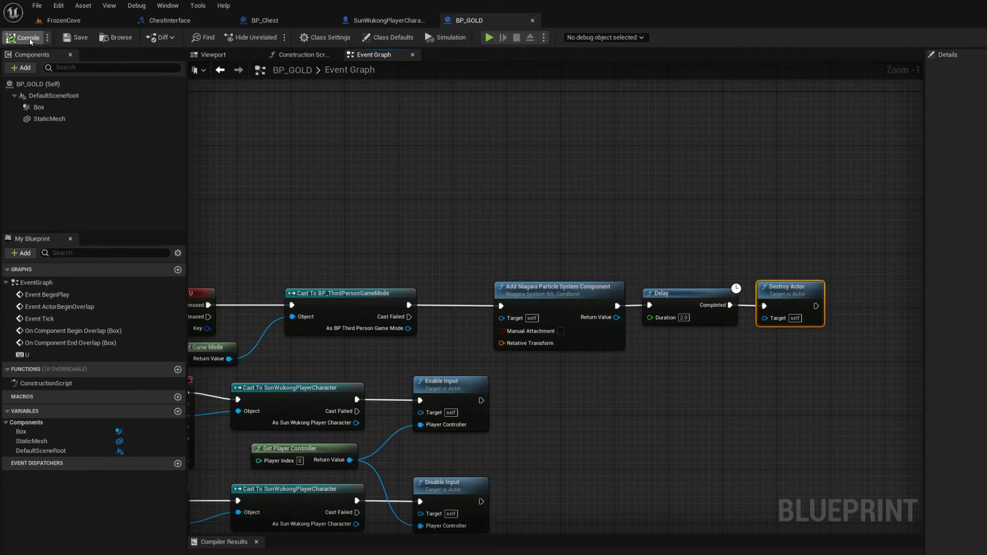
{"action": "left_click", "coordinate": [89, 24]}
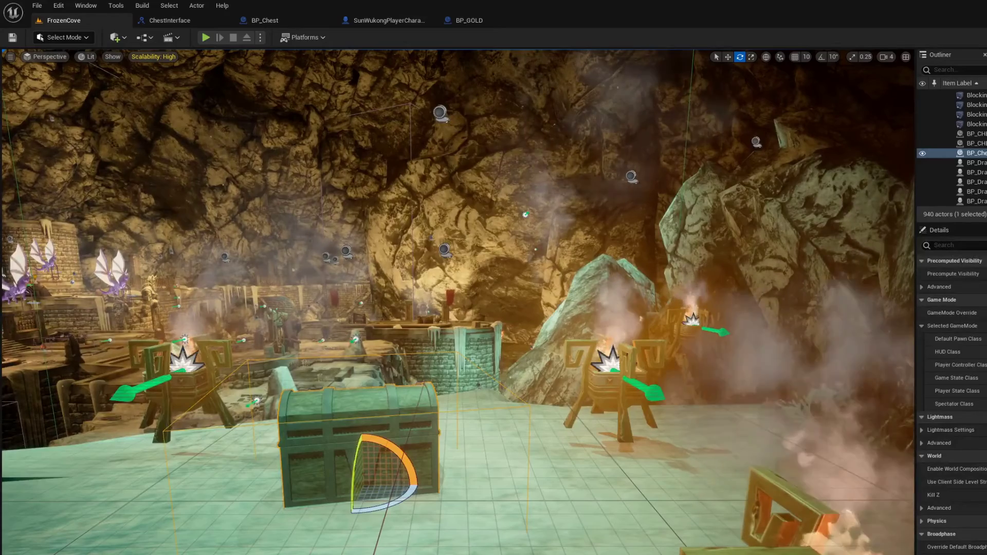
- Find BP_GOLD in Content > IceFolder > Enemy > Chest and drop it beside the green chest
{"action": "key", "text": "ctrl+space"}
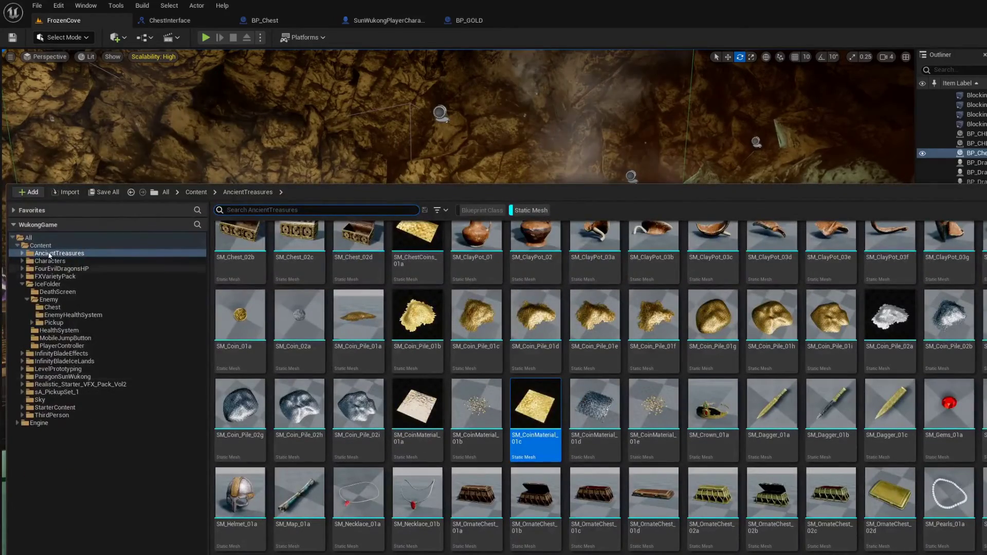
{"action": "left_click", "coordinate": [107, 252]}
{"action": "left_click", "coordinate": [106, 248]}
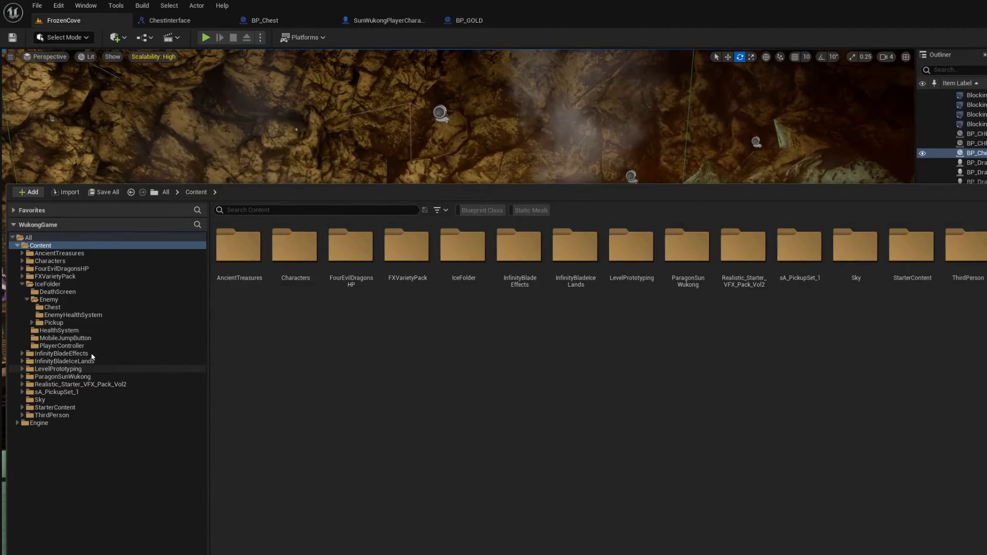
{"action": "left_click", "coordinate": [68, 286]}
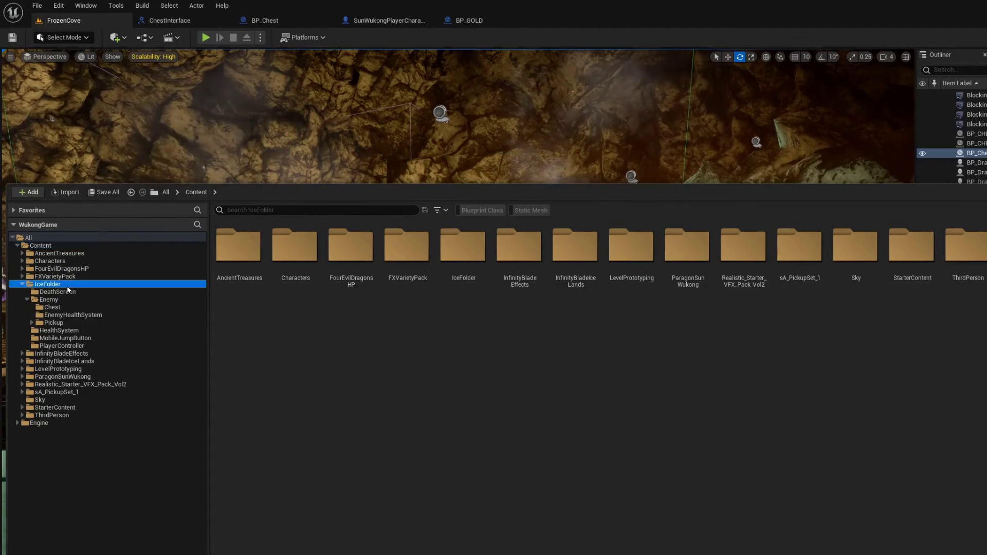
{"action": "double_click", "coordinate": [302, 283]}
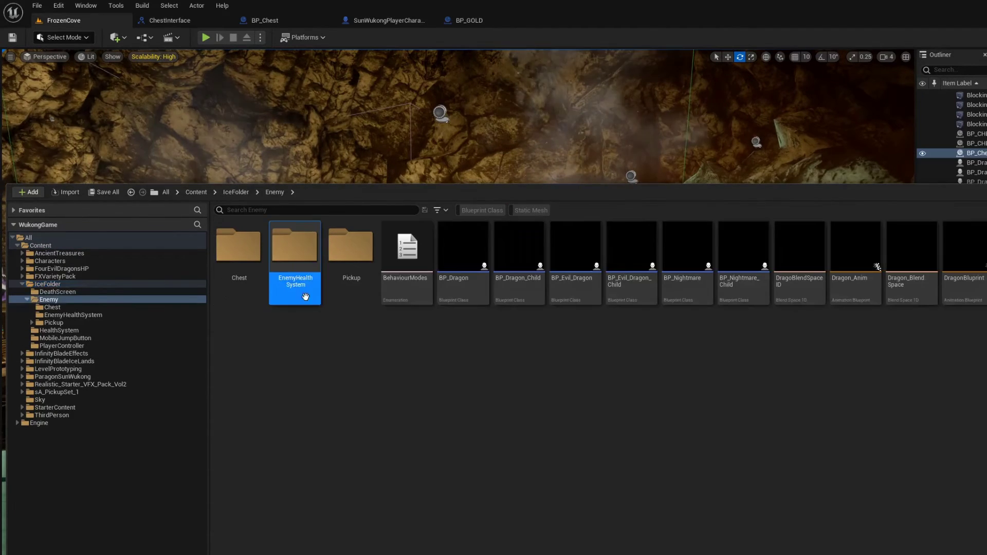
{"action": "double_click", "coordinate": [241, 292]}
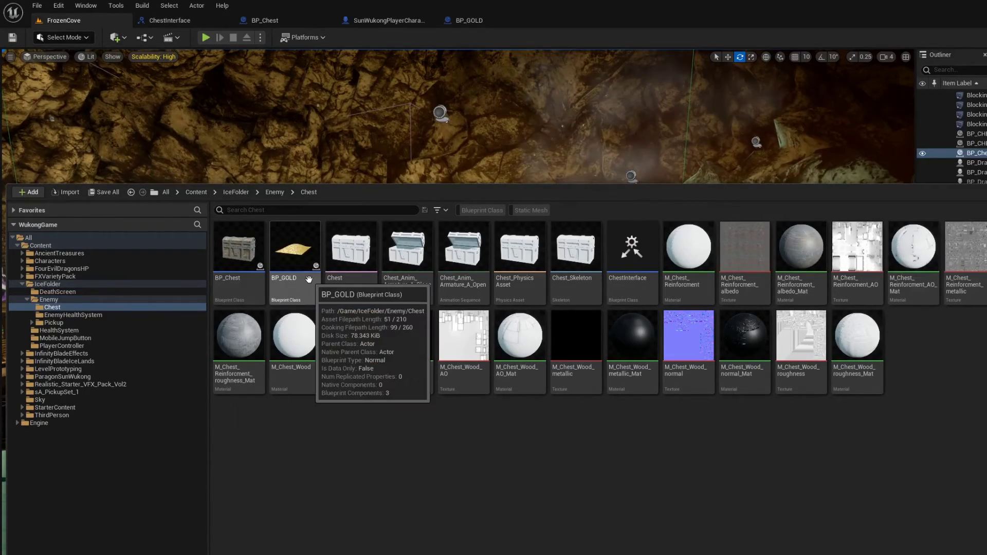
{"action": "mouse_move", "coordinate": [294, 247]}
{"action": "left_mouse_down"}
{"action": "mouse_move", "coordinate": [444, 163]}
{"action": "mouse_move", "coordinate": [384, 552]}
{"action": "mouse_move", "coordinate": [366, 495]}
{"action": "mouse_move", "coordinate": [370, 504]}
{"action": "left_mouse_up"}
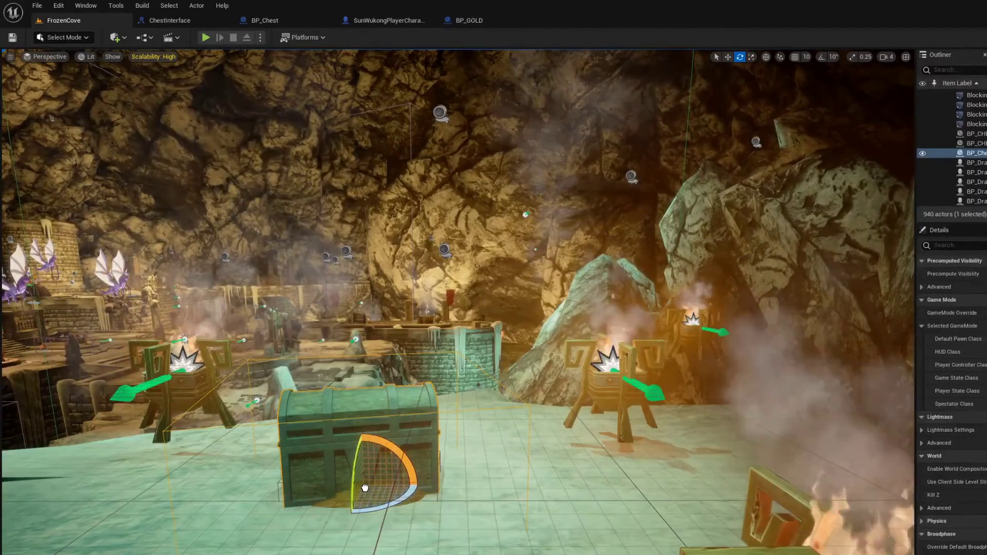
- Rotate BP_GOLD about three degrees and raise the gold pile slightly
{"action": "right_click_drag", "start_coordinate": [384, 538], "coordinate": [384, 538]}
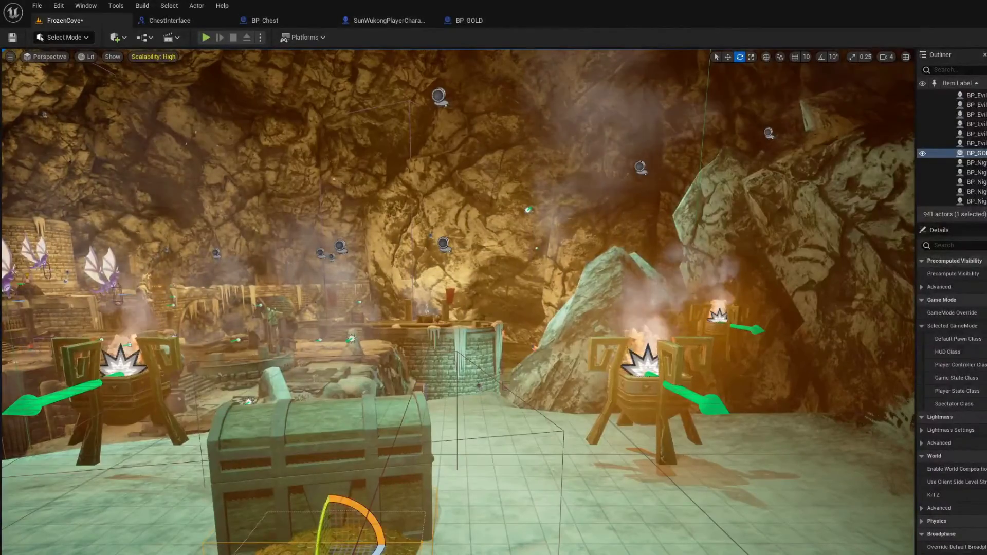
{"action": "key", "text": "w"}
{"action": "key", "text": "e"}
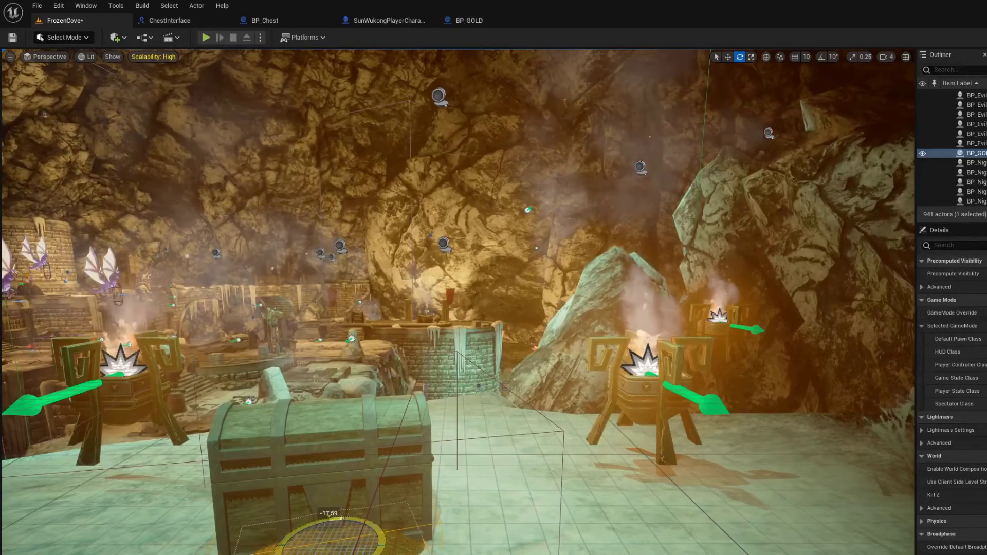
{"action": "left_click_drag", "start_coordinate": [337, 517], "coordinate": [339, 516]}
{"action": "key", "text": "w"}
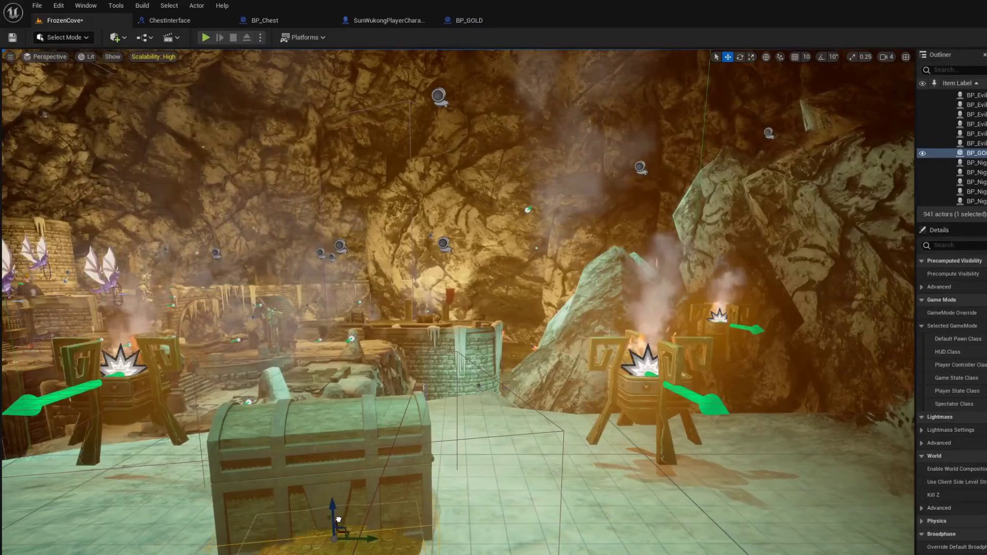
{"action": "left_click_drag", "start_coordinate": [337, 529], "coordinate": [338, 501]}
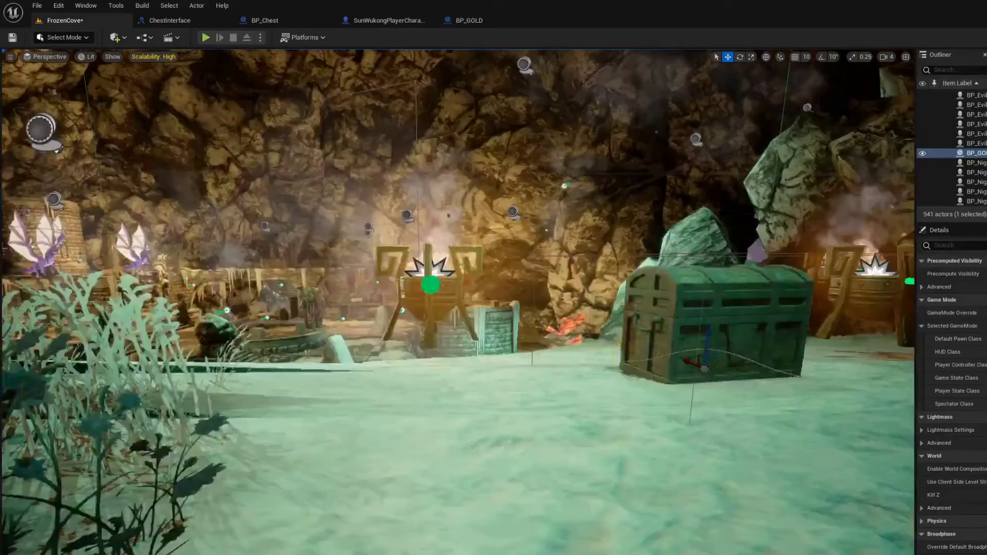
- Tilt the gold pile a little more and shift it sideways into the chest
{"action": "right_click_drag", "start_coordinate": [494, 277], "coordinate": [493, 309]}
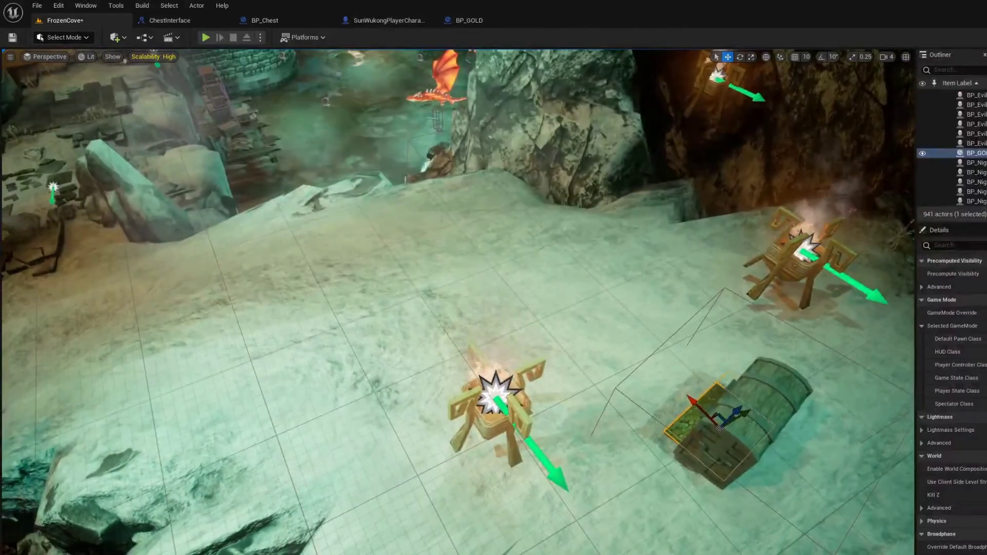
{"action": "mouse_move", "coordinate": [494, 278]}
{"action": "right_mouse_down"}
{"action": "mouse_move", "coordinate": [519, 288]}
{"action": "mouse_move", "coordinate": [483, 288]}
{"action": "right_mouse_up"}
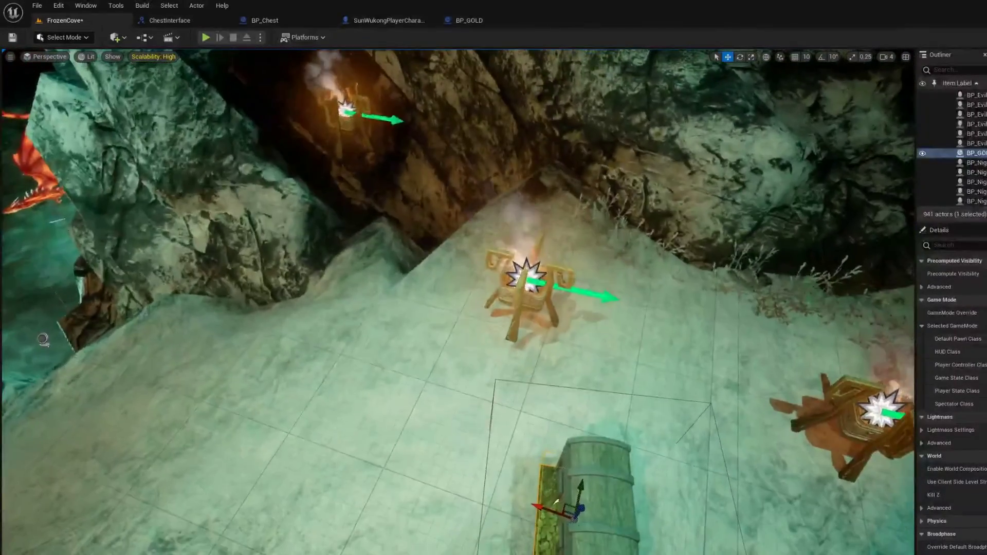
{"action": "key", "text": "e"}
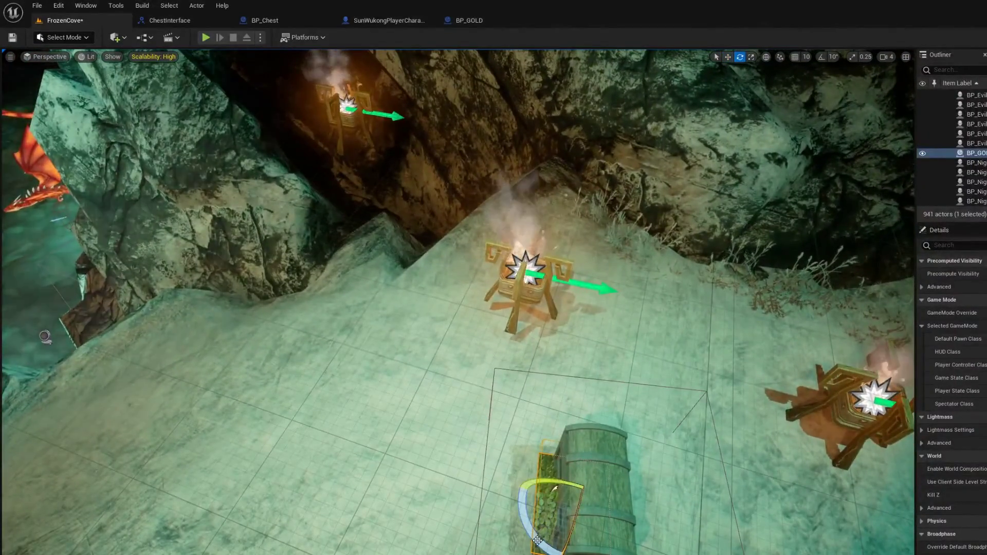
{"action": "left_click_drag", "start_coordinate": [520, 487], "coordinate": [516, 490]}
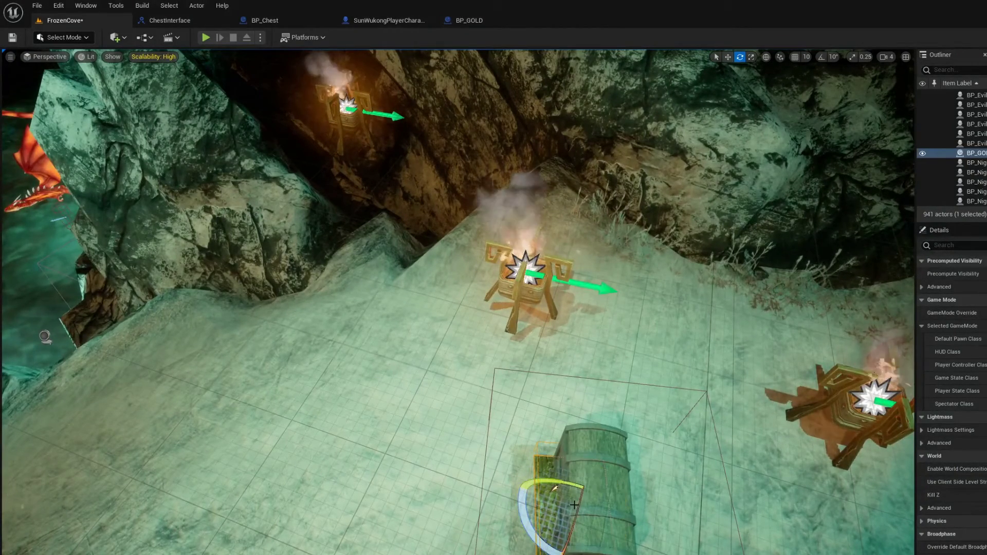
{"action": "key", "text": "w"}
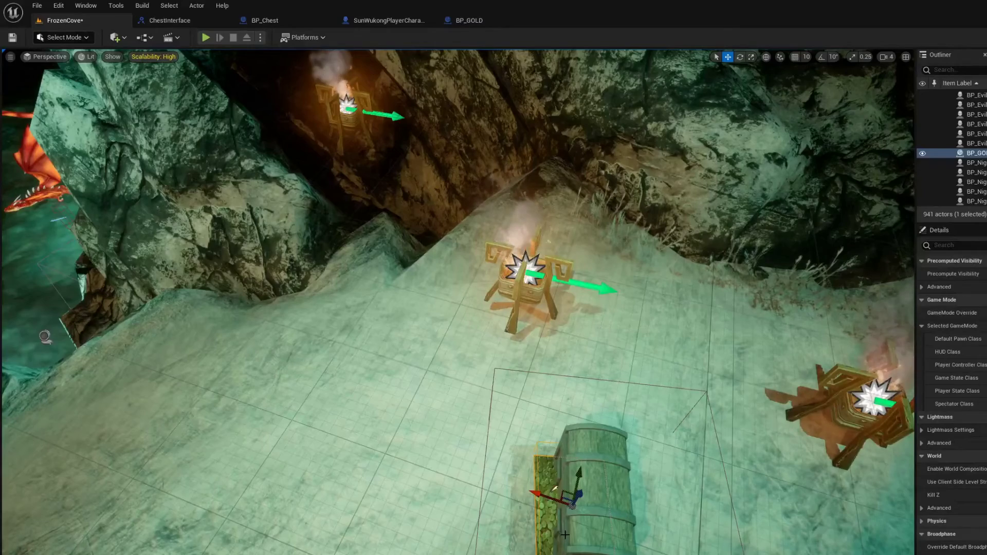
{"action": "key", "text": "e"}
{"action": "left_click_drag", "start_coordinate": [545, 543], "coordinate": [544, 545]}
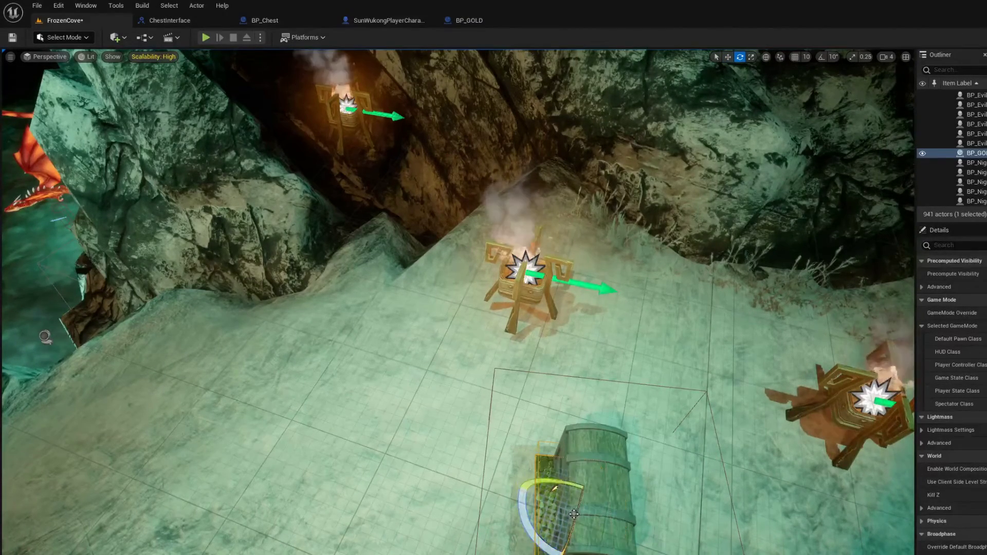
{"action": "key", "text": "w"}
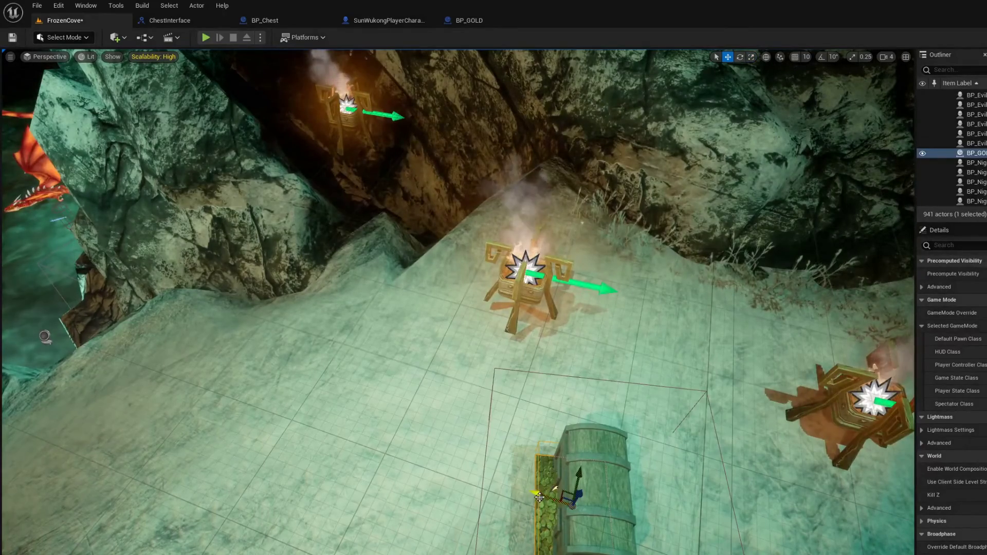
{"action": "left_click_drag", "start_coordinate": [535, 499], "coordinate": [561, 501]}
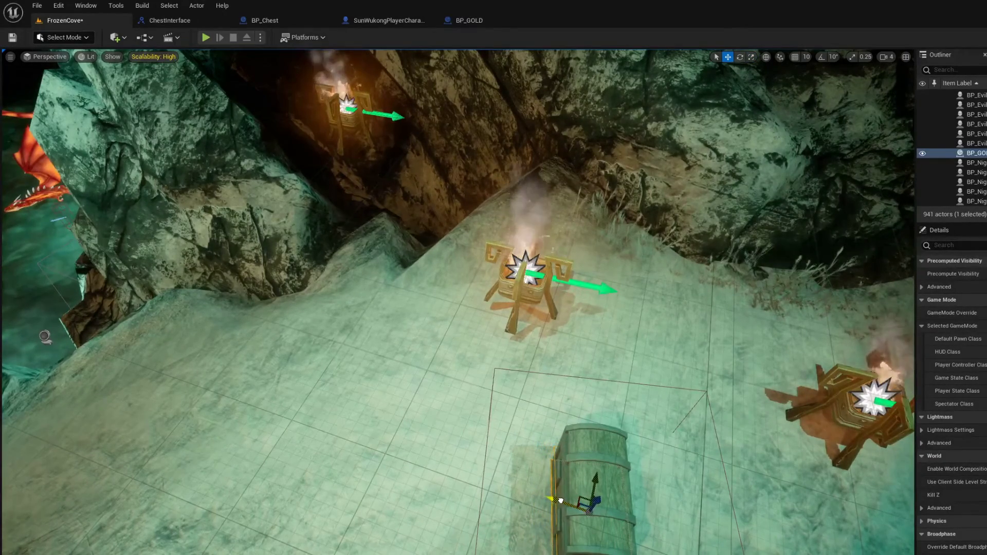
{"action": "left_click_drag", "start_coordinate": [458, 308], "coordinate": [458, 247], "text": "alt"}
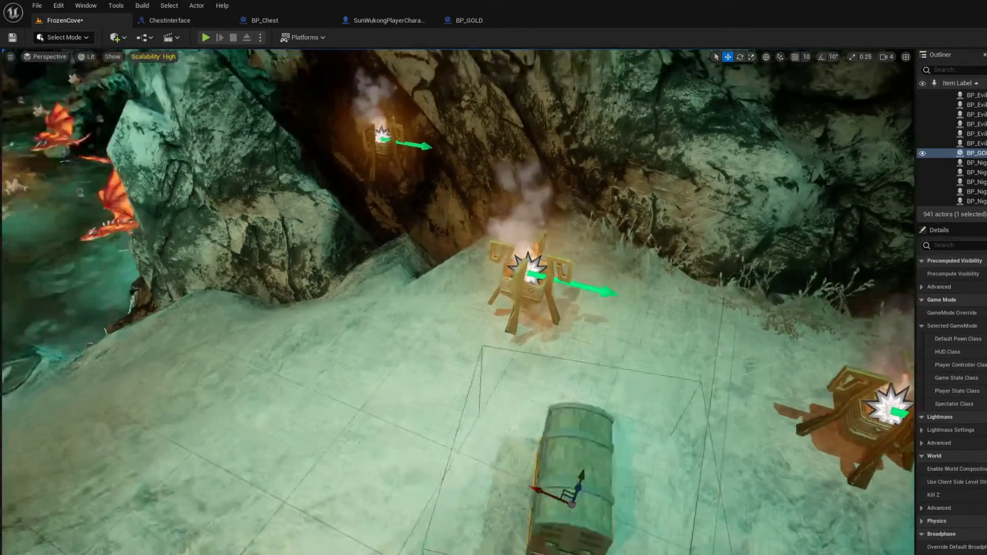
- Raise the gold pile to mid-height inside the chest and reposition it there
{"action": "scroll", "coordinate": [481, 407], "scroll_direction": "up", "scroll_amount": 2}
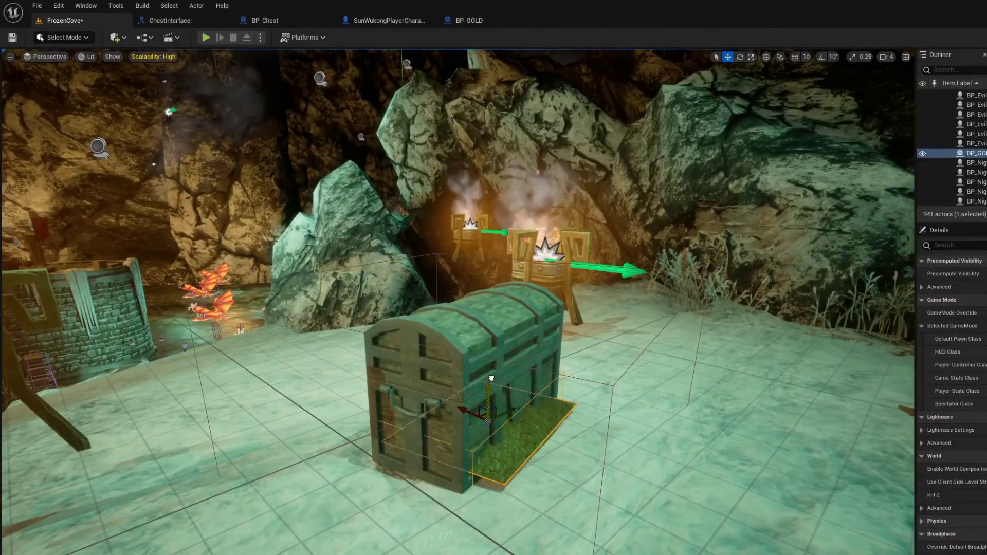
{"action": "left_click_drag", "start_coordinate": [488, 409], "coordinate": [474, 335]}
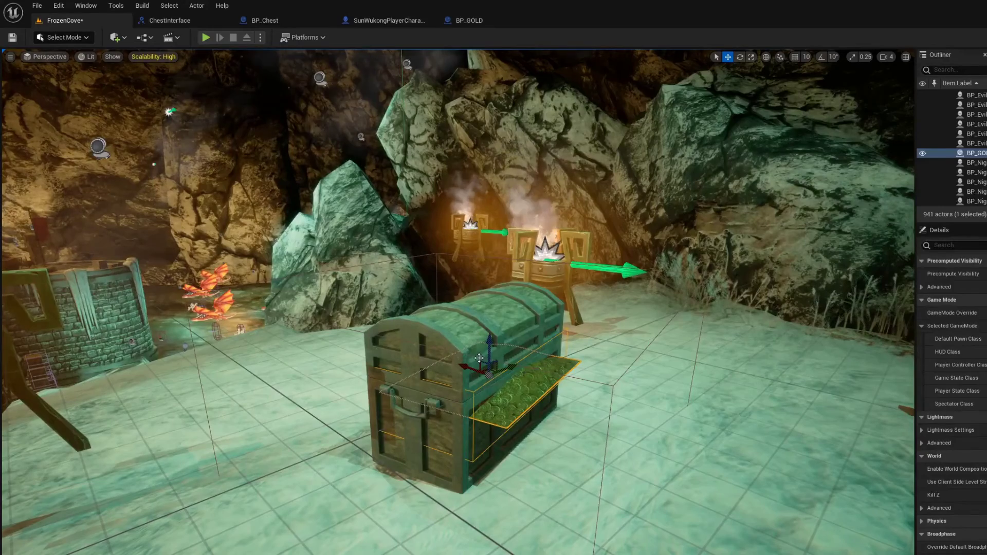
{"action": "left_click_drag", "start_coordinate": [474, 335], "coordinate": [422, 463]}
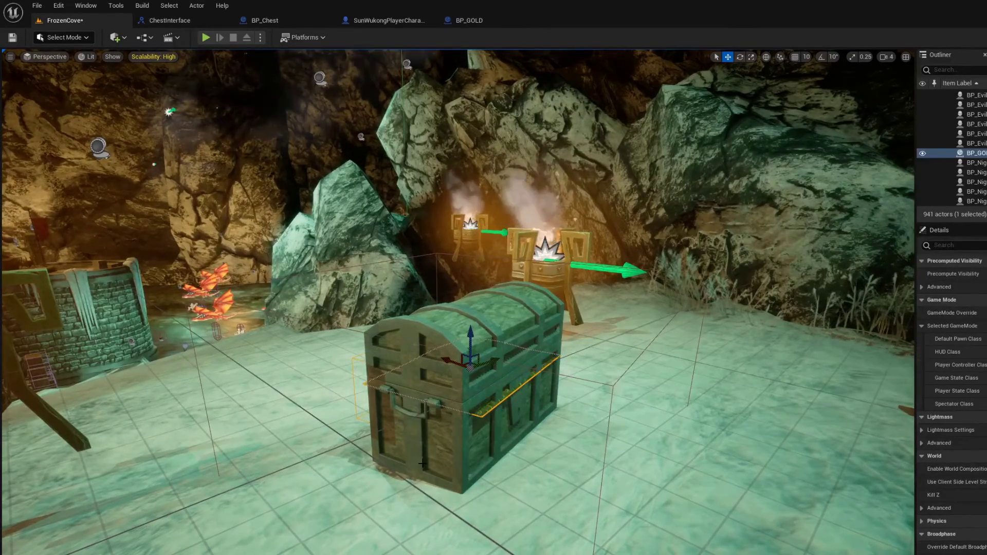
{"action": "right_click_drag", "start_coordinate": [422, 462], "coordinate": [615, 373]}
- Slide the gold pile sideways to fit the chest and nudge it slightly higher
{"action": "key", "text": "e"}
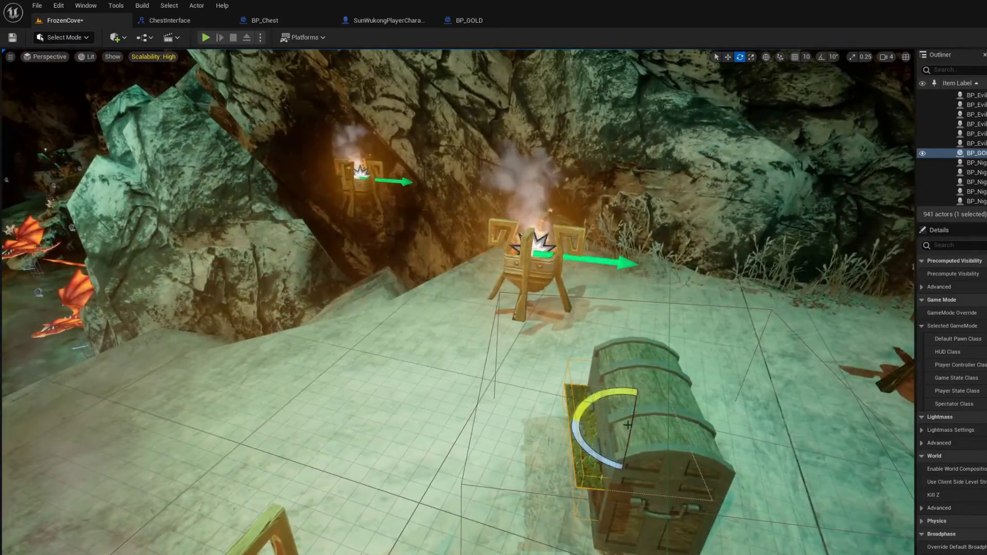
{"action": "key", "text": "r"}
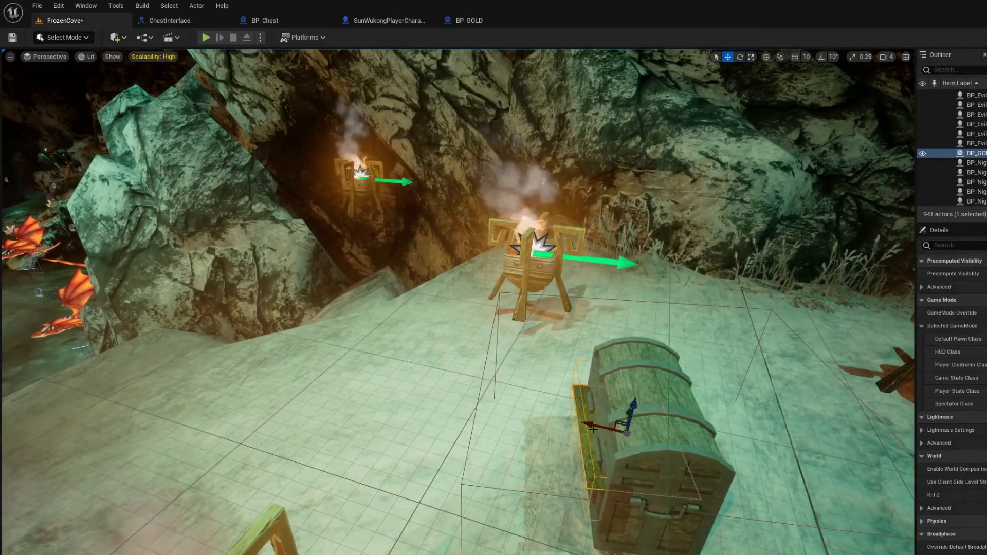
{"action": "key", "text": "w"}
{"action": "left_click_drag", "start_coordinate": [601, 425], "coordinate": [618, 422]}
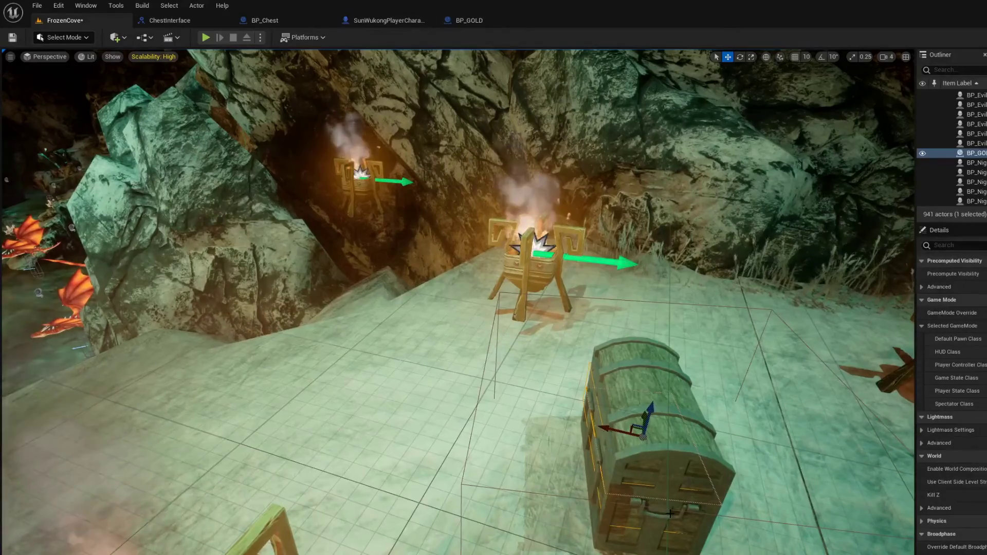
{"action": "mouse_move", "coordinate": [671, 517]}
{"action": "left_mouse_down", "text": "alt"}
{"action": "mouse_move", "coordinate": [637, 518]}
{"action": "mouse_move", "coordinate": [556, 396]}
{"action": "left_mouse_up", "text": "alt"}
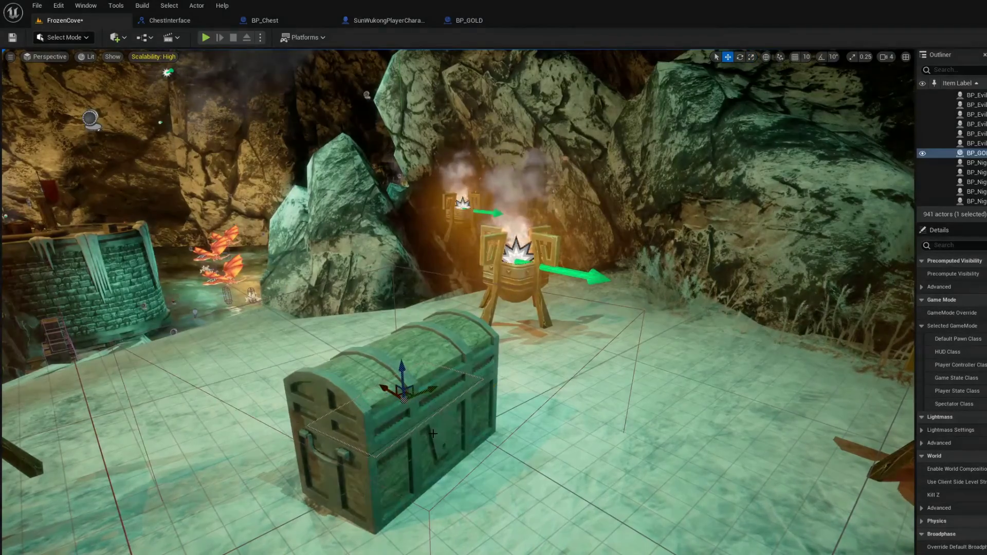
{"action": "scroll", "coordinate": [433, 435], "scroll_direction": "up", "scroll_amount": 5}
{"action": "mouse_move", "coordinate": [433, 434]}
{"action": "left_mouse_down", "text": "alt"}
{"action": "mouse_move", "coordinate": [308, 437]}
{"action": "mouse_move", "coordinate": [390, 437]}
{"action": "left_mouse_up", "text": "alt"}
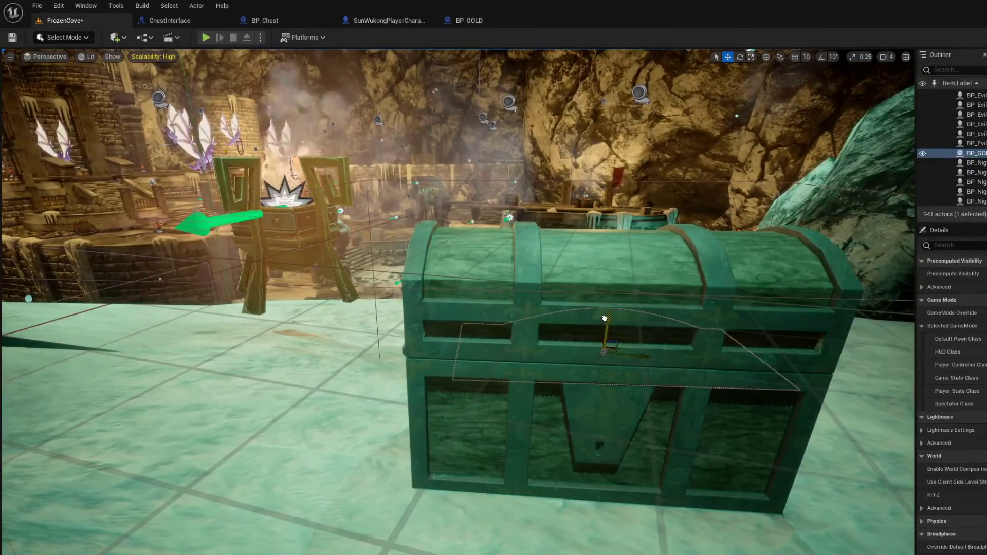
{"action": "left_click_drag", "start_coordinate": [604, 318], "coordinate": [603, 315]}
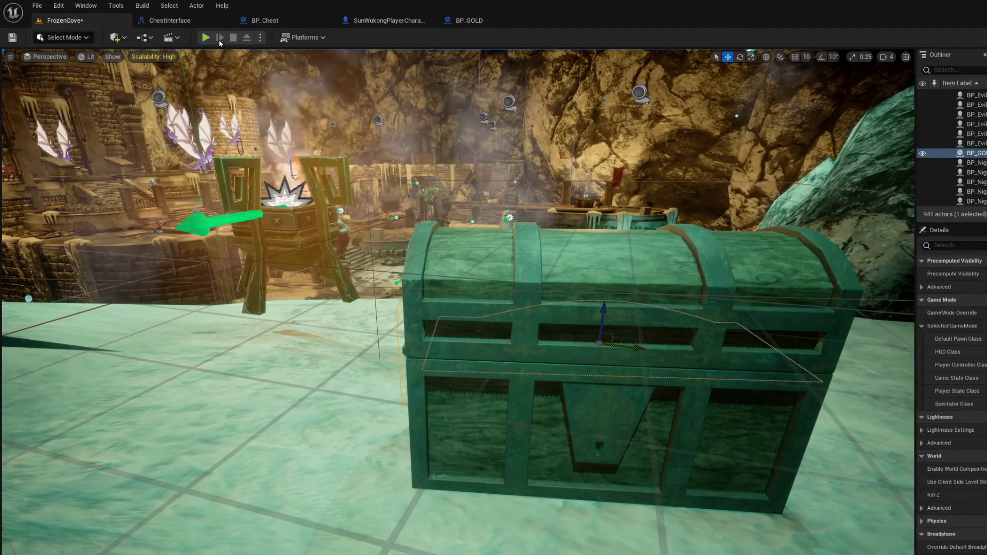
- Play-test FrozenCove, opening the chest to see the coin burst, then save the map
{"action": "key", "text": "alt+p"}
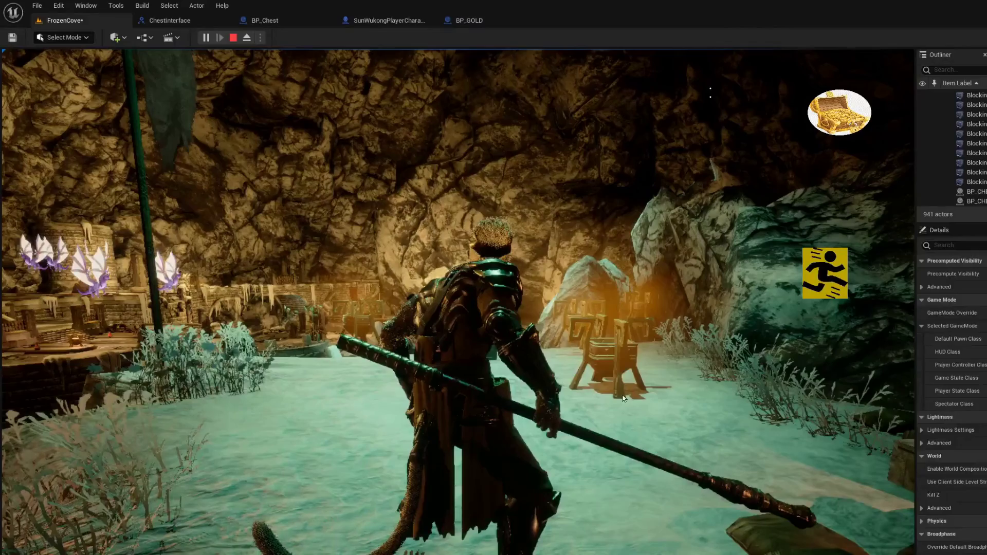
{"action": "key", "text": "w"}
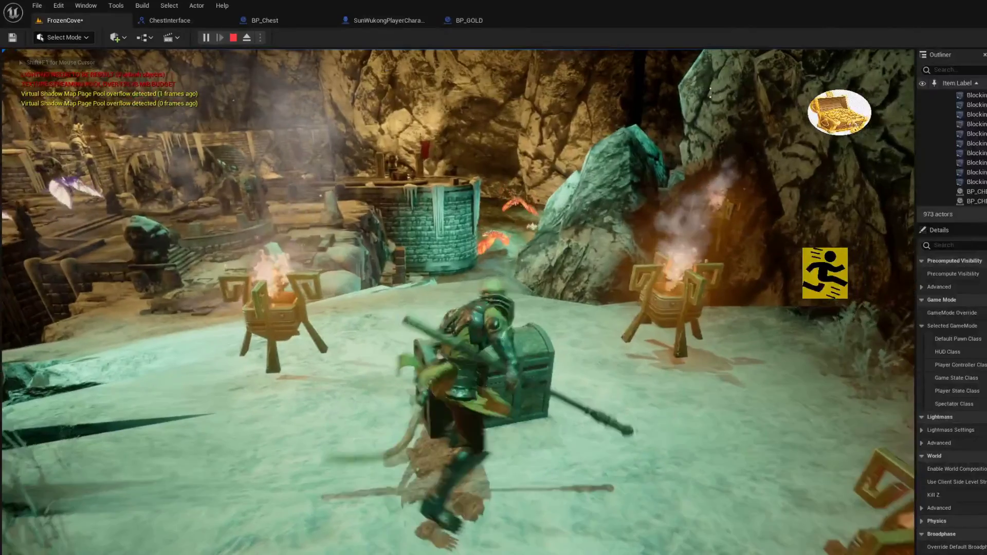
{"action": "key", "text": "e"}
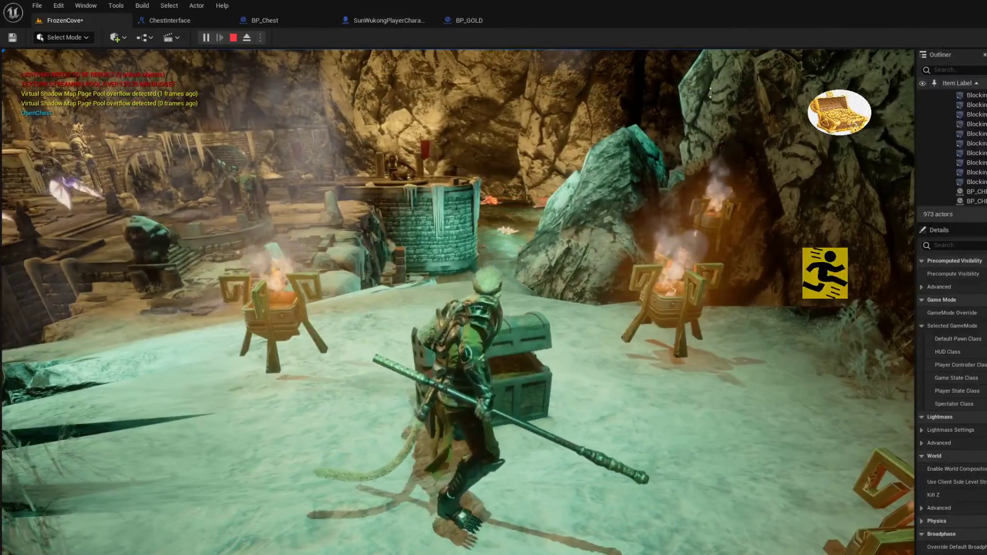
{"action": "key", "text": "w"}
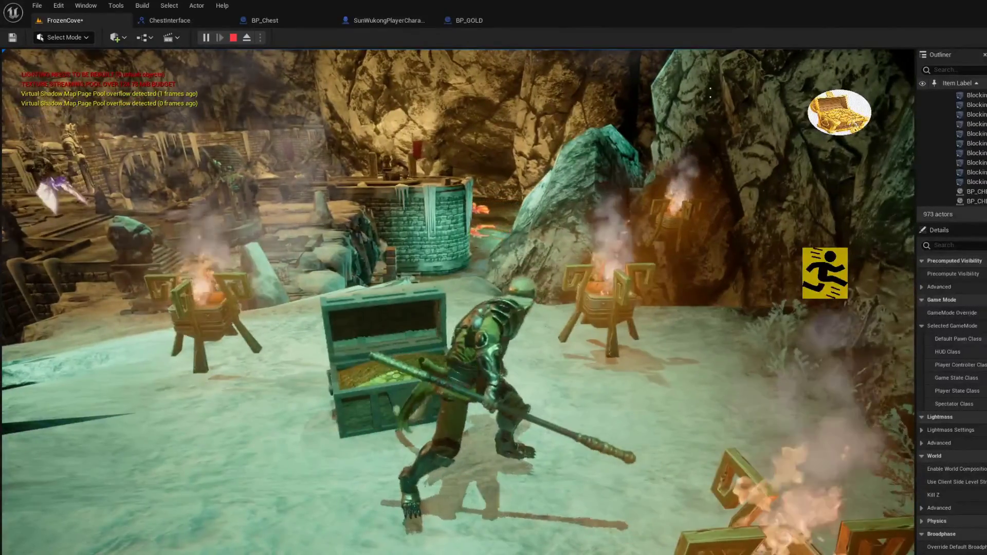
{"action": "key", "text": "w"}
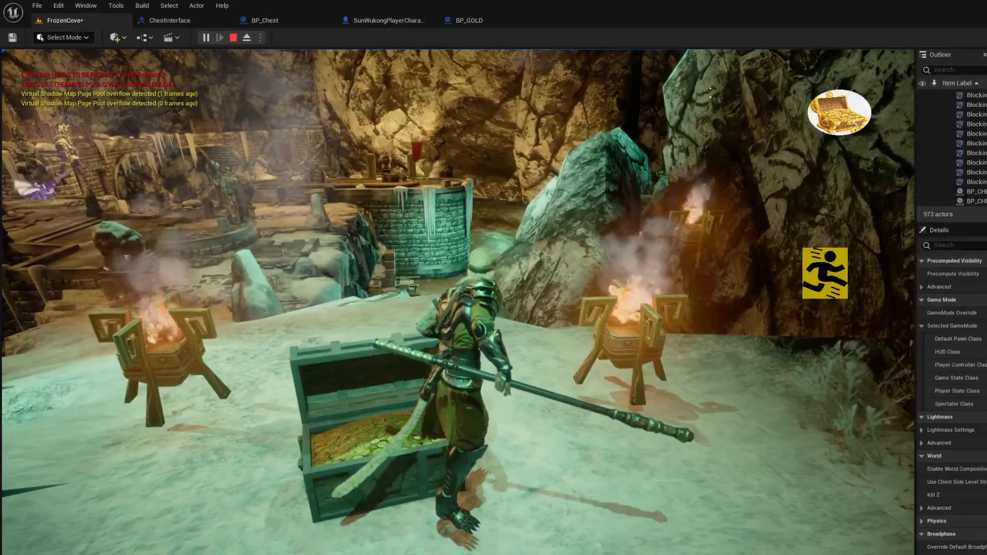
{"action": "key", "text": "e"}
{"action": "key", "text": "w"}
{"action": "key", "text": "w"}
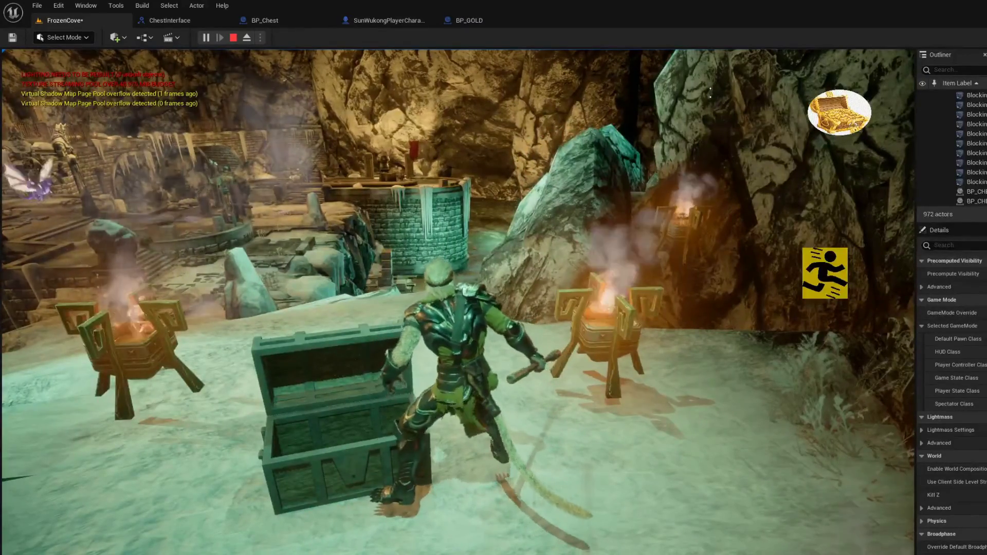
{"action": "key", "text": "Escape"}
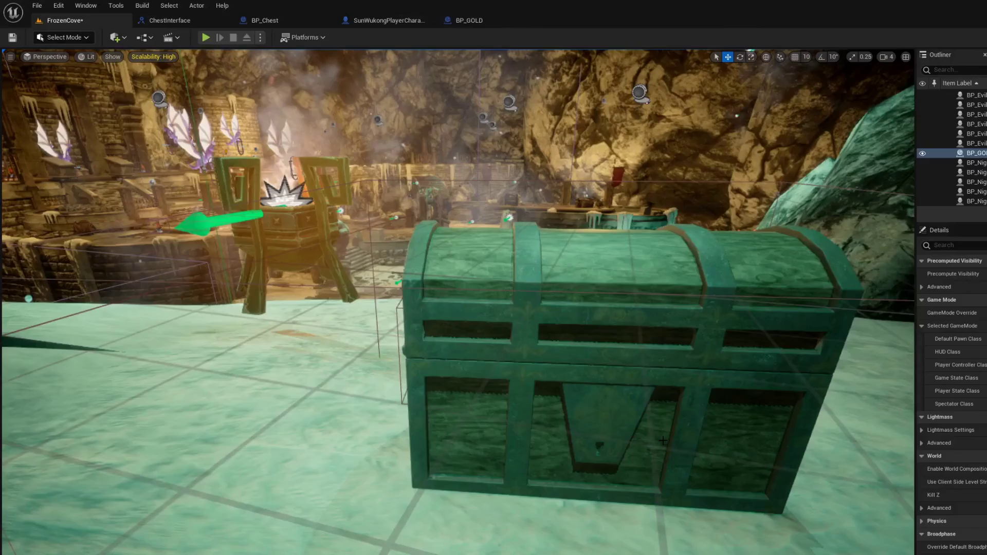
{"action": "left_click", "coordinate": [16, 38]}
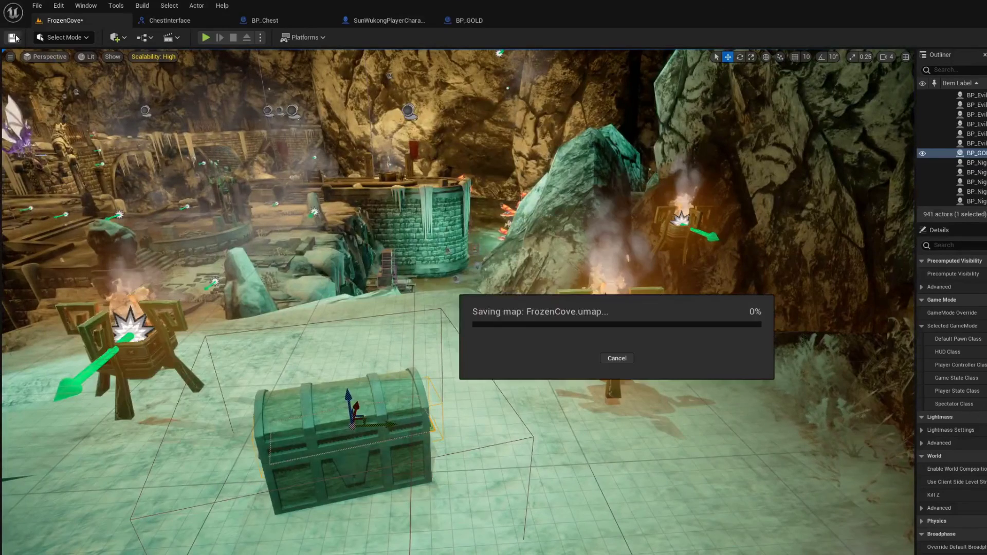